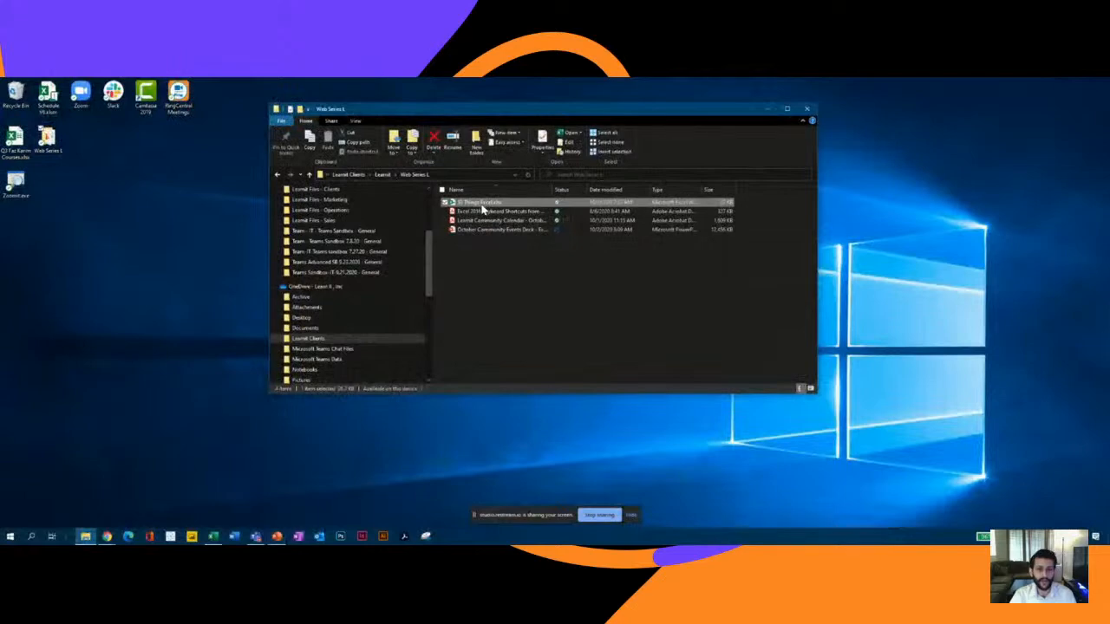
- Open the 10 Things Excel workbook and select cell E6 in the employee table
{"action": "double_click", "coordinate": [483, 208]}
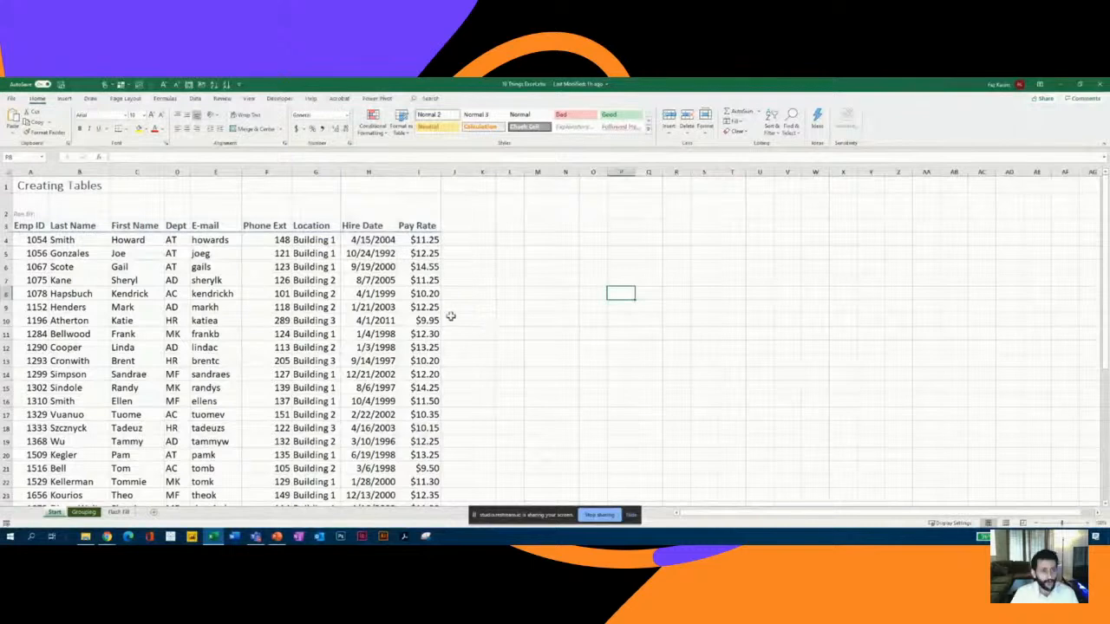
{"action": "left_click", "coordinate": [233, 266]}
{"action": "scroll", "coordinate": [232, 266], "scroll_direction": "up", "scroll_amount": 3}
{"action": "scroll", "coordinate": [233, 266], "scroll_direction": "up", "scroll_amount": 2}
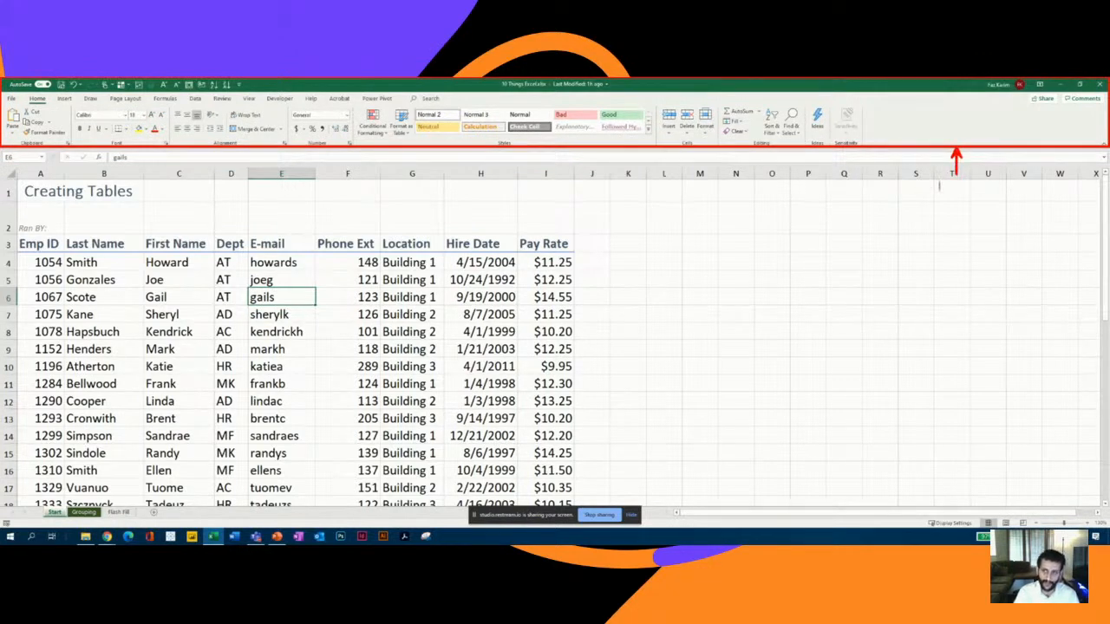
- Annotate the screen with "ribbon" and "command groups" labels and an arrow marking the Home tab, and clear the annotations
{"action": "type", "text": "ribbon"}
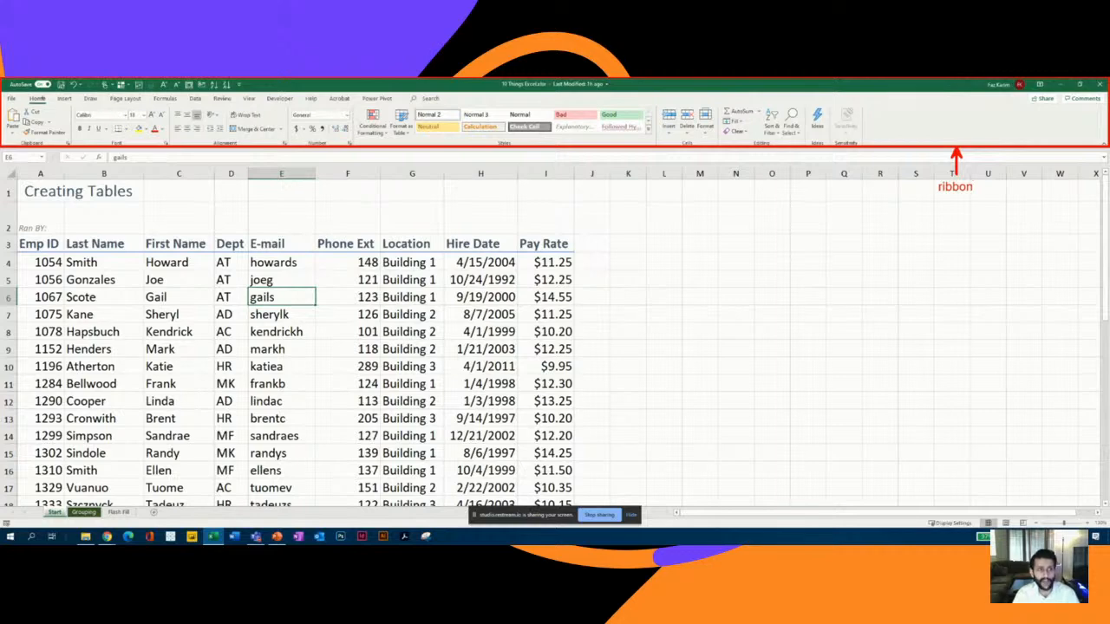
{"action": "left_click_drag", "start_coordinate": [54, 99], "coordinate": [101, 99]}
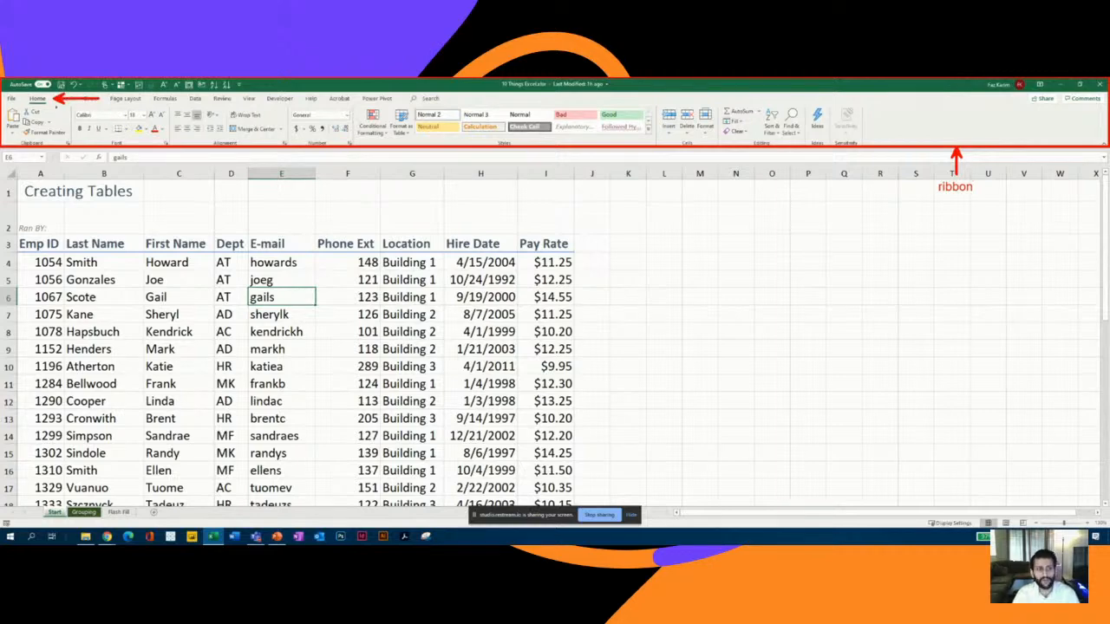
{"action": "left_click_drag", "start_coordinate": [72, 108], "coordinate": [72, 145]}
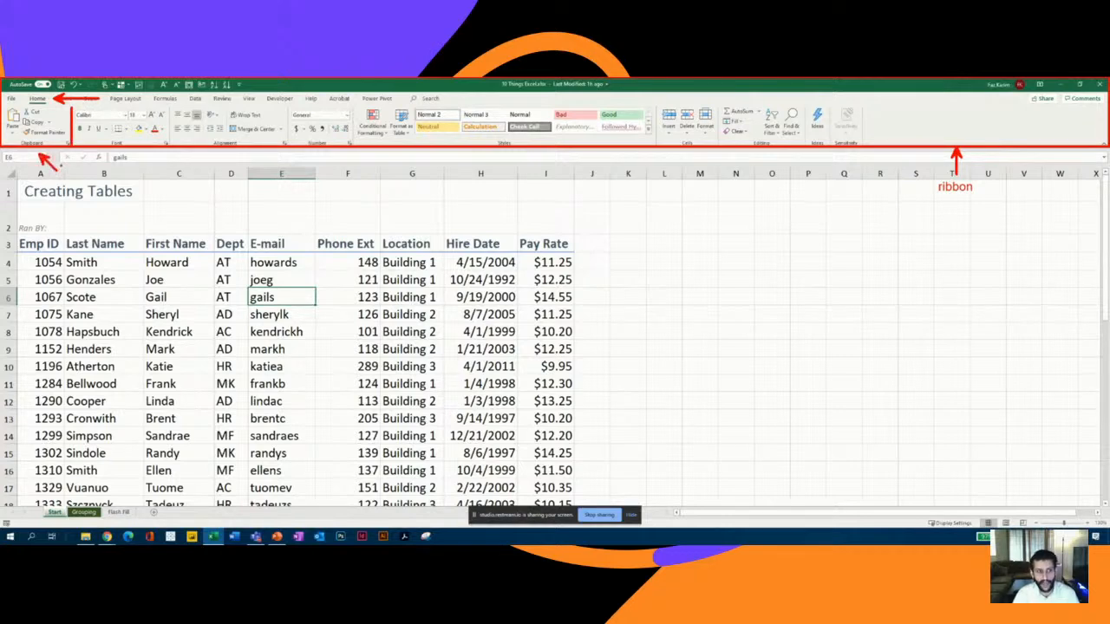
{"action": "type", "text": "command groups"}
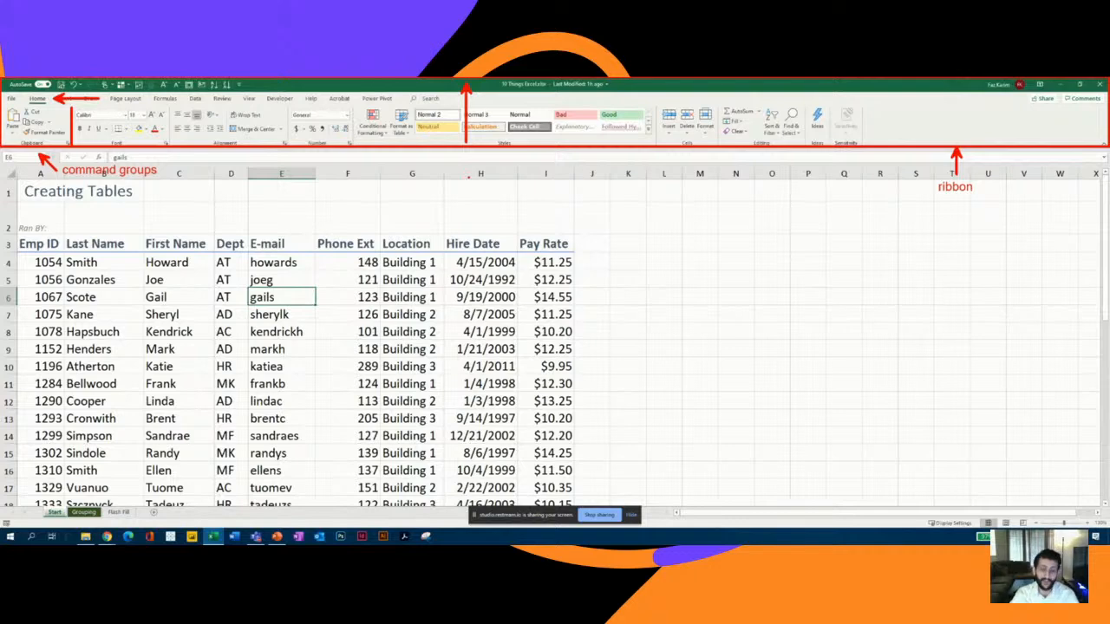
{"action": "key", "text": "Escape"}
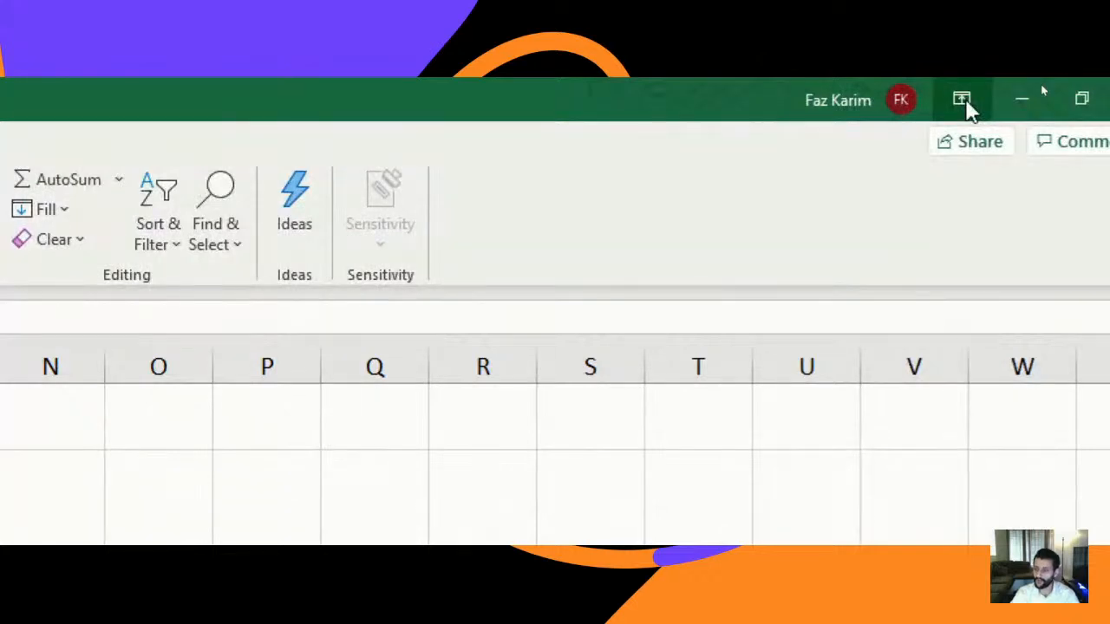
- Mark the ribbon display control with a red arrow labelled "ribbon display options", and clear the annotation
{"action": "left_click_drag", "start_coordinate": [954, 112], "coordinate": [866, 222]}
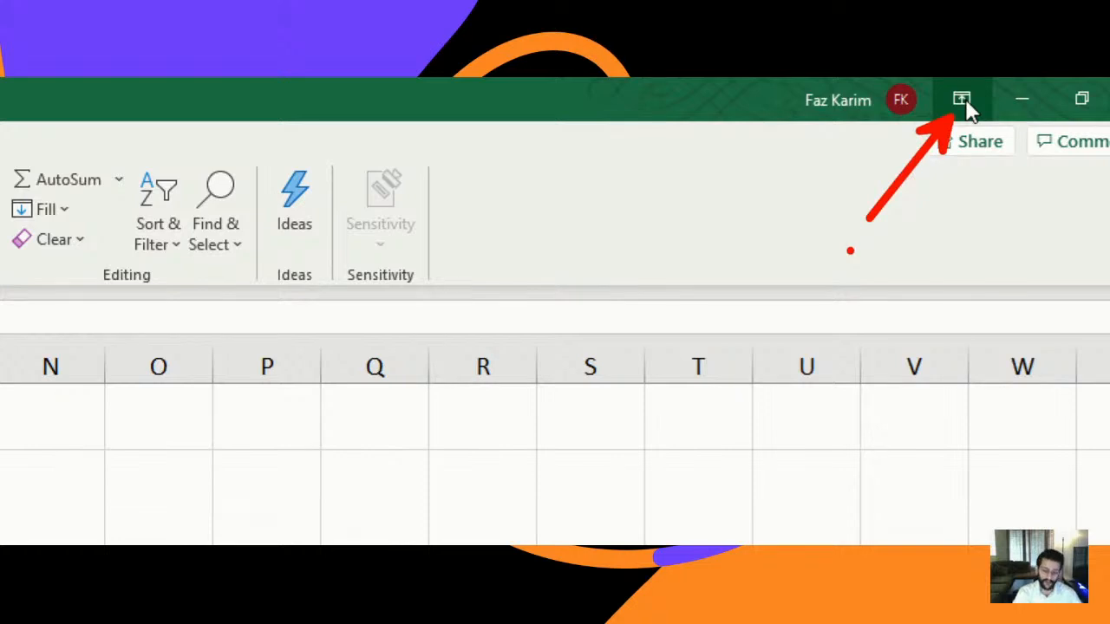
{"action": "type", "text": "tribbon disp"}
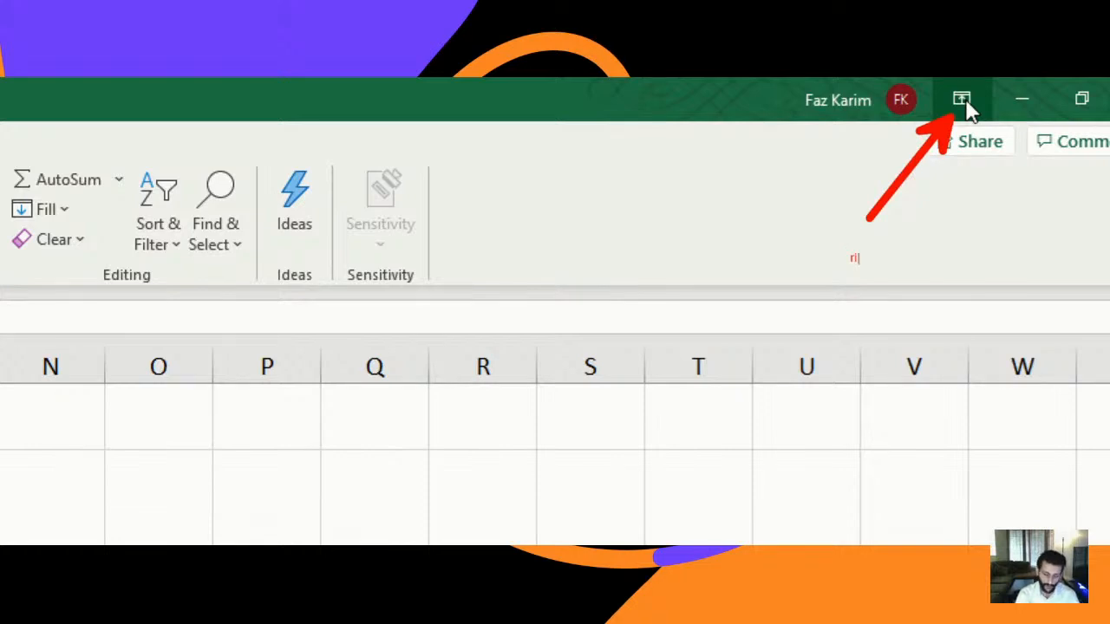
{"action": "type", "text": "lay options"}
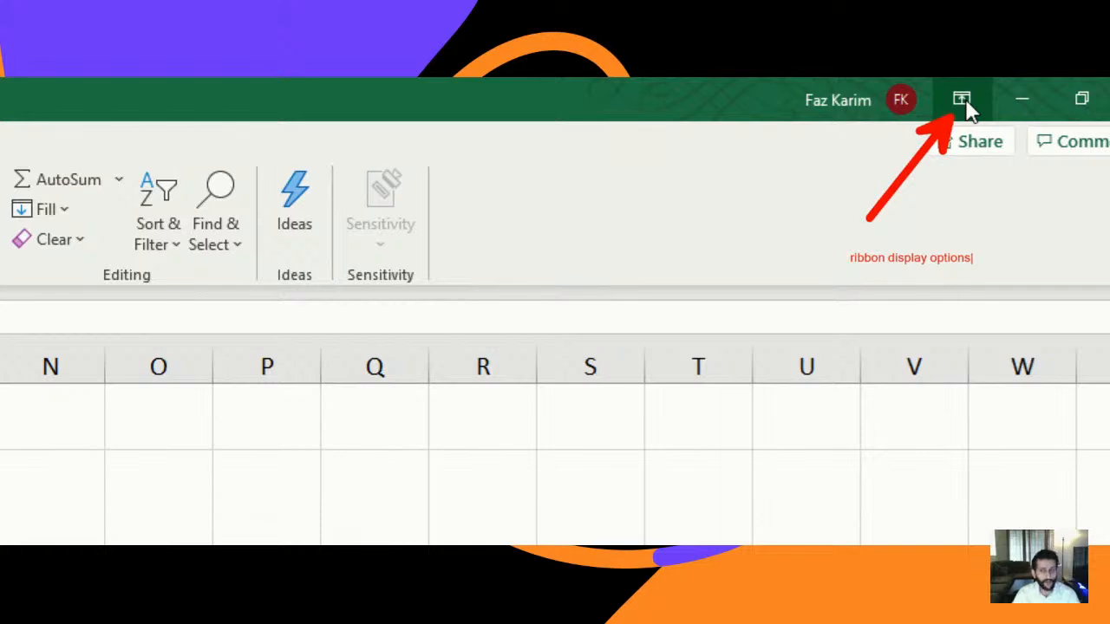
{"action": "key", "text": "Escape"}
{"action": "key", "text": "Escape"}
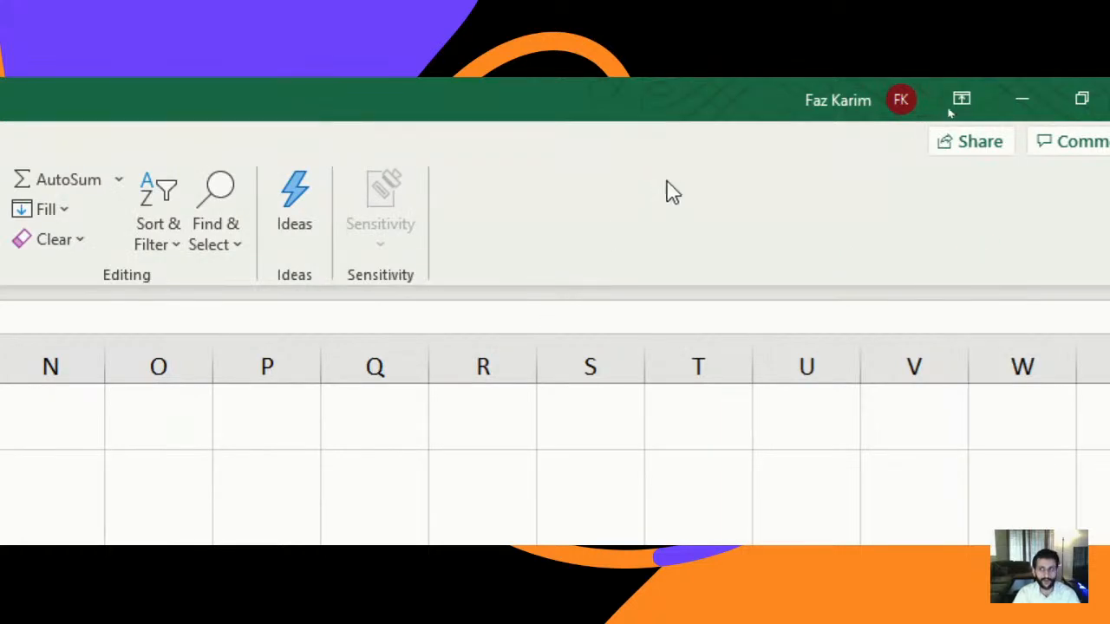
- Auto-hide the ribbon and restore it with the Show Tabs and Commands option
{"action": "left_click", "coordinate": [968, 110]}
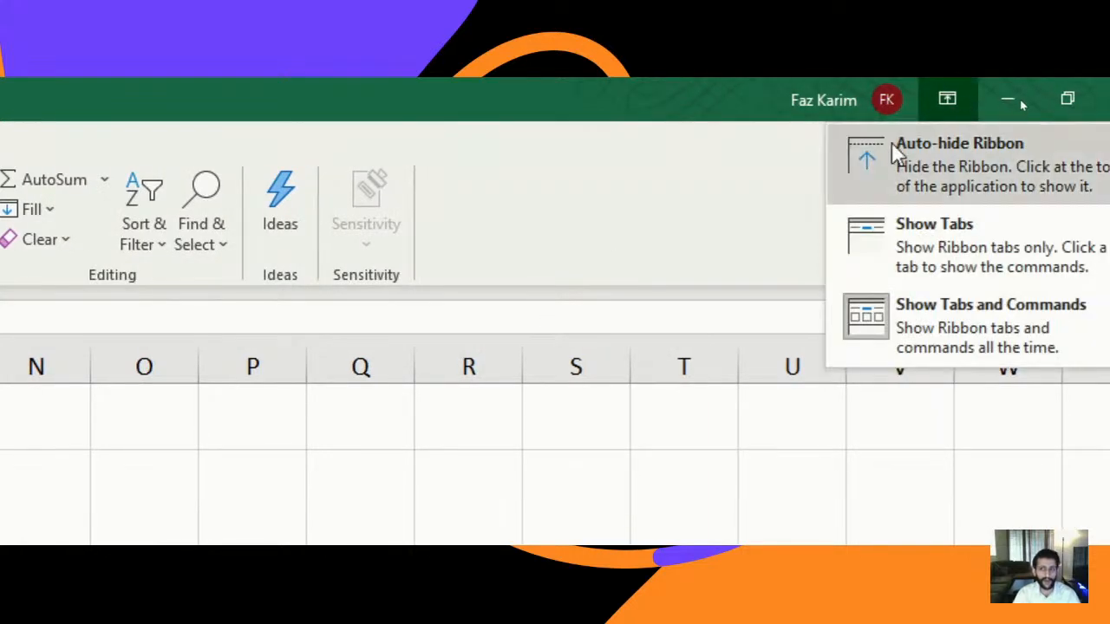
{"action": "left_click", "coordinate": [938, 171]}
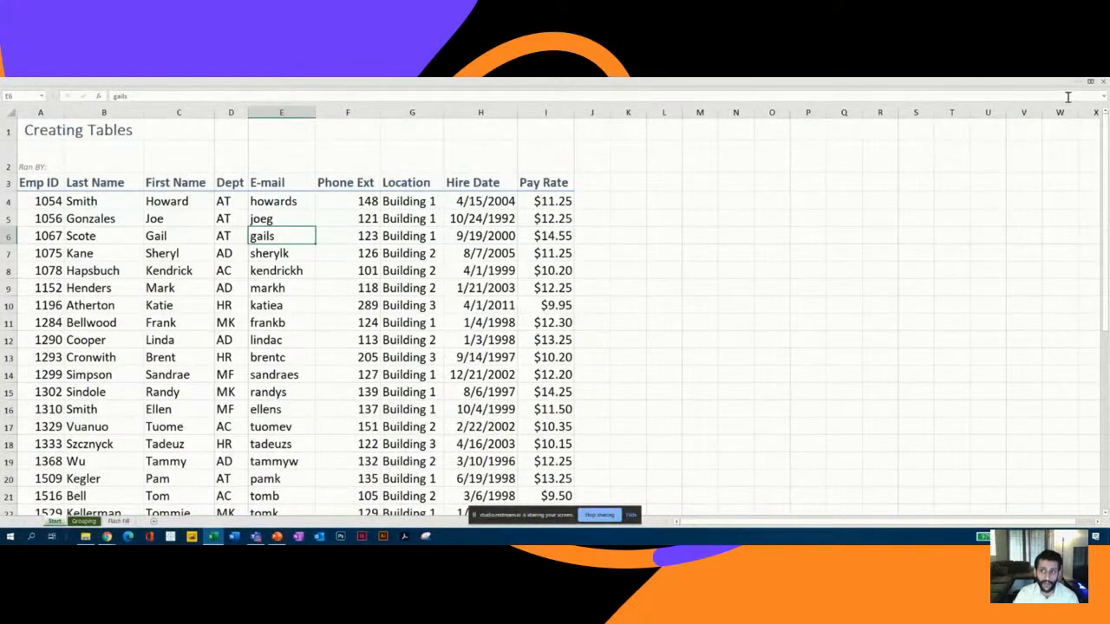
{"action": "left_click", "coordinate": [1091, 81]}
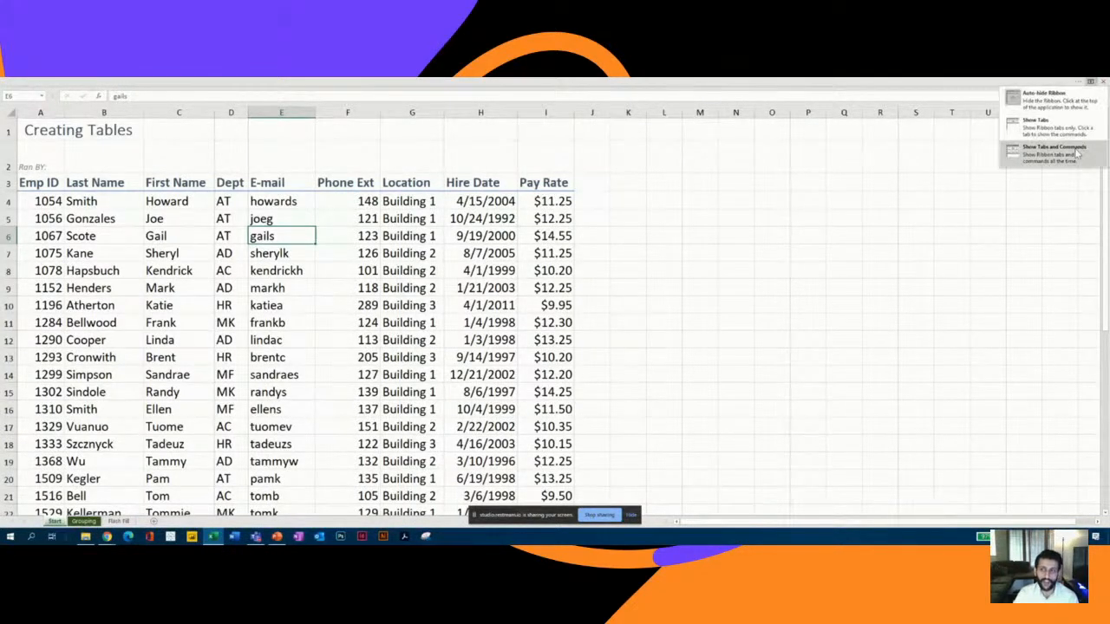
{"action": "left_click", "coordinate": [1040, 153]}
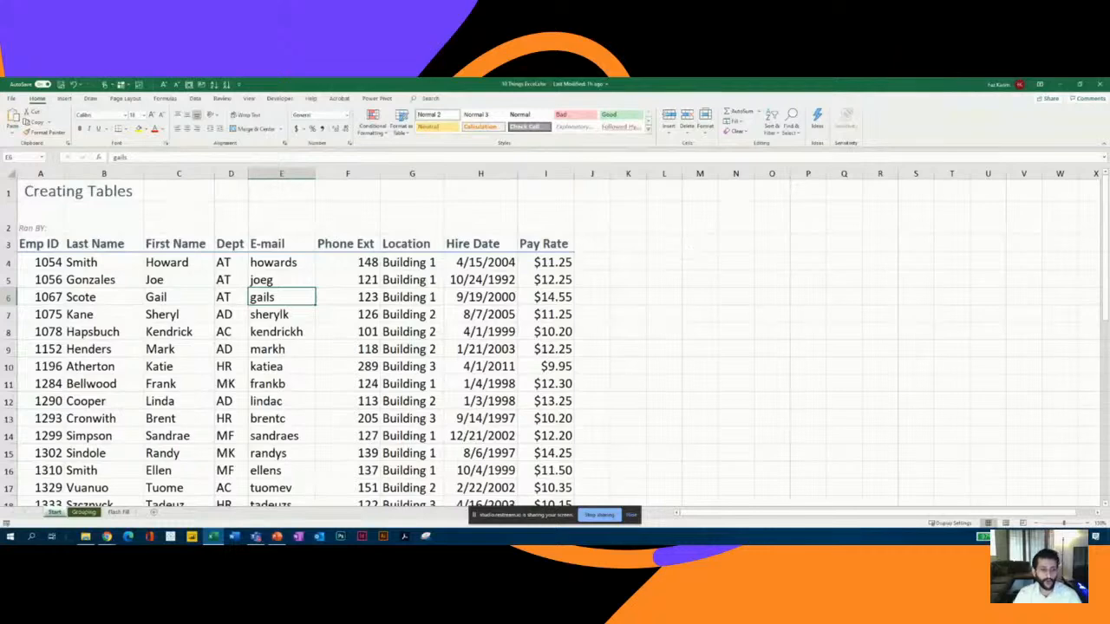
- Outline the sheet tabs with a red rectangle and add an arrow labelled "3 worksheet"
{"action": "mouse_move", "coordinate": [5, 500]}
{"action": "left_mouse_down"}
{"action": "mouse_move", "coordinate": [43, 523]}
{"action": "mouse_move", "coordinate": [160, 528]}
{"action": "left_mouse_up"}
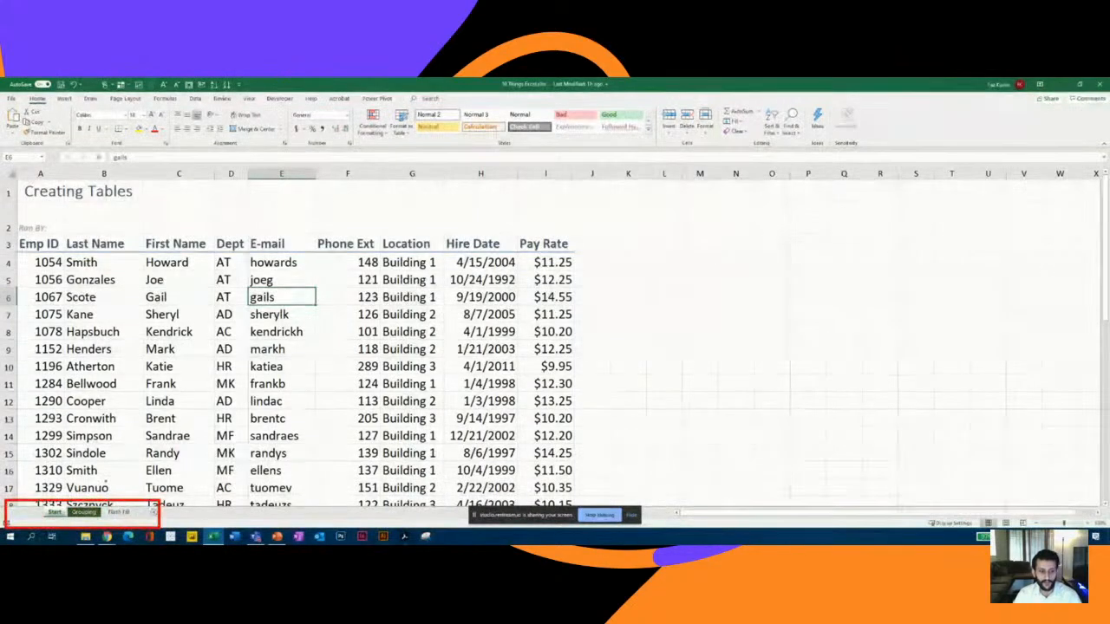
{"action": "left_click_drag", "start_coordinate": [65, 506], "coordinate": [112, 451]}
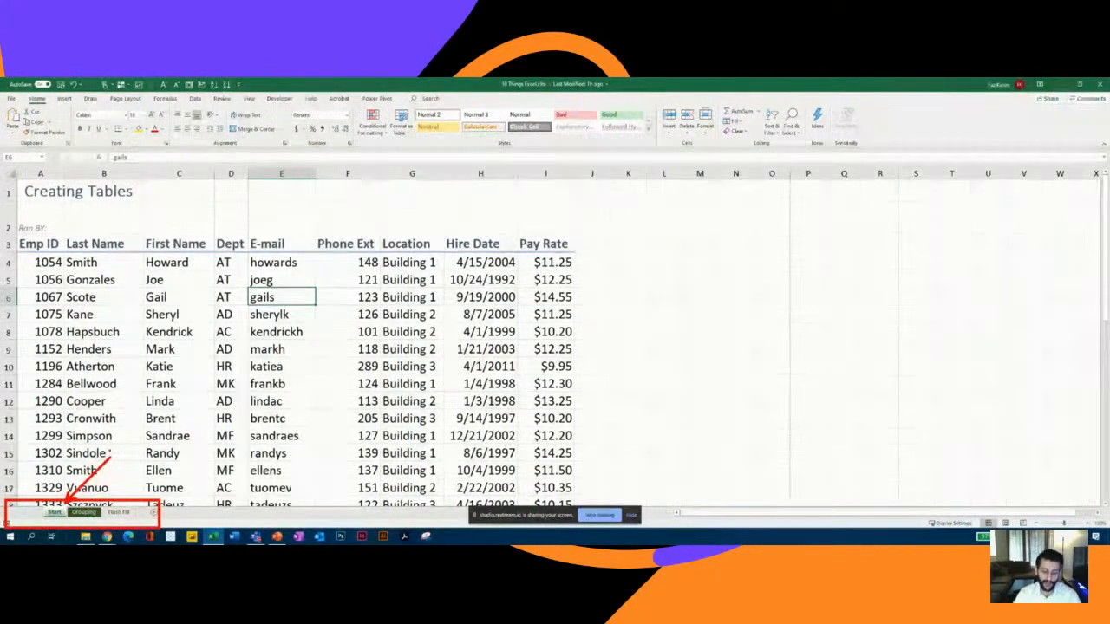
{"action": "type", "text": "3 wor"}
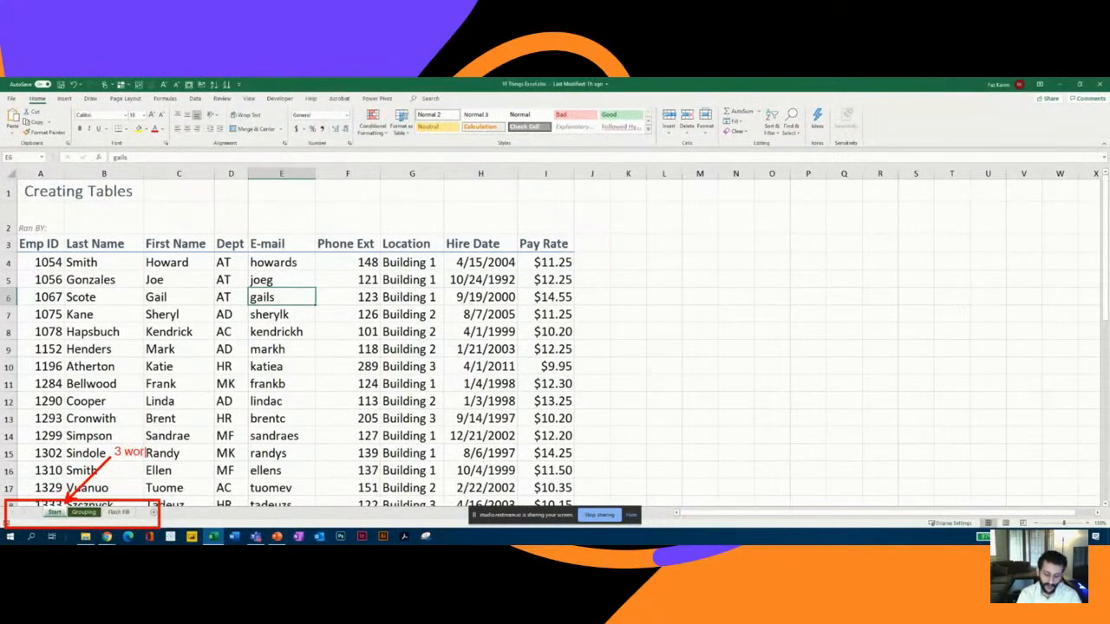
{"action": "key", "text": "BackSpace"}
{"action": "key", "text": "BackSpace"}
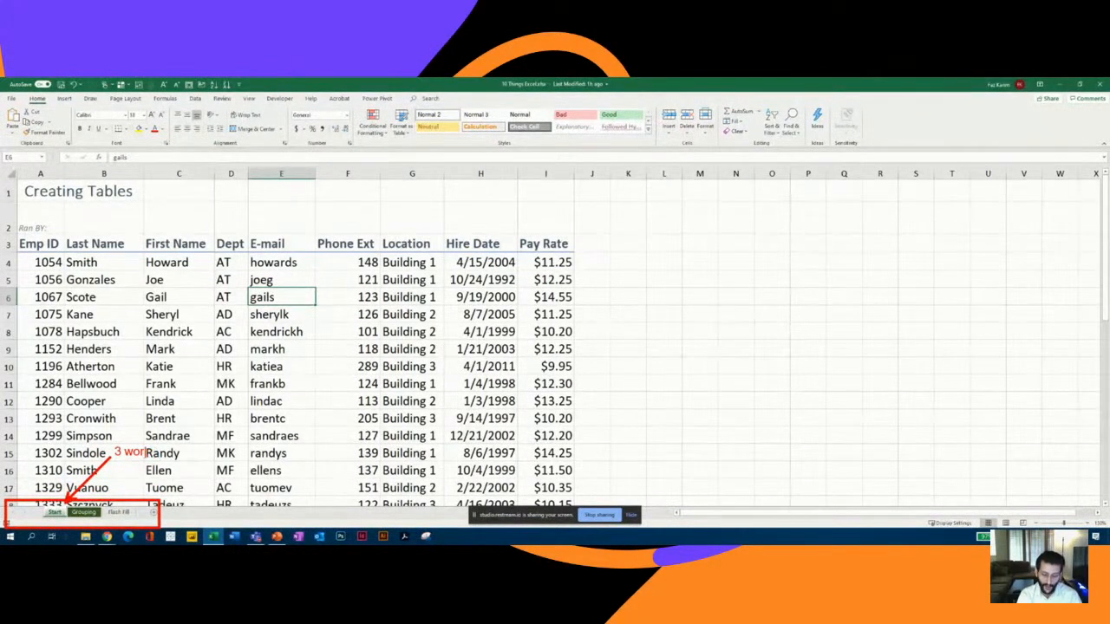
{"action": "type", "text": "ksheet"}
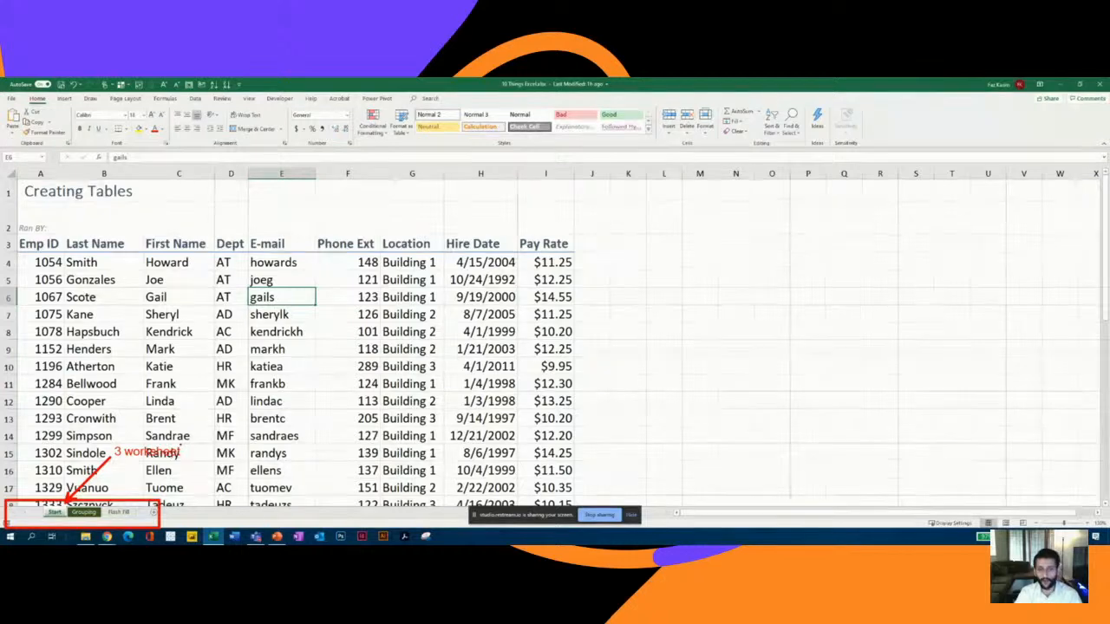
- Draw an arrow to the ribbon display control, and mark the sheet navigation area with an arrow and angle-bracket sketches
{"action": "left_click_drag", "start_coordinate": [1043, 121], "coordinate": [1039, 88]}
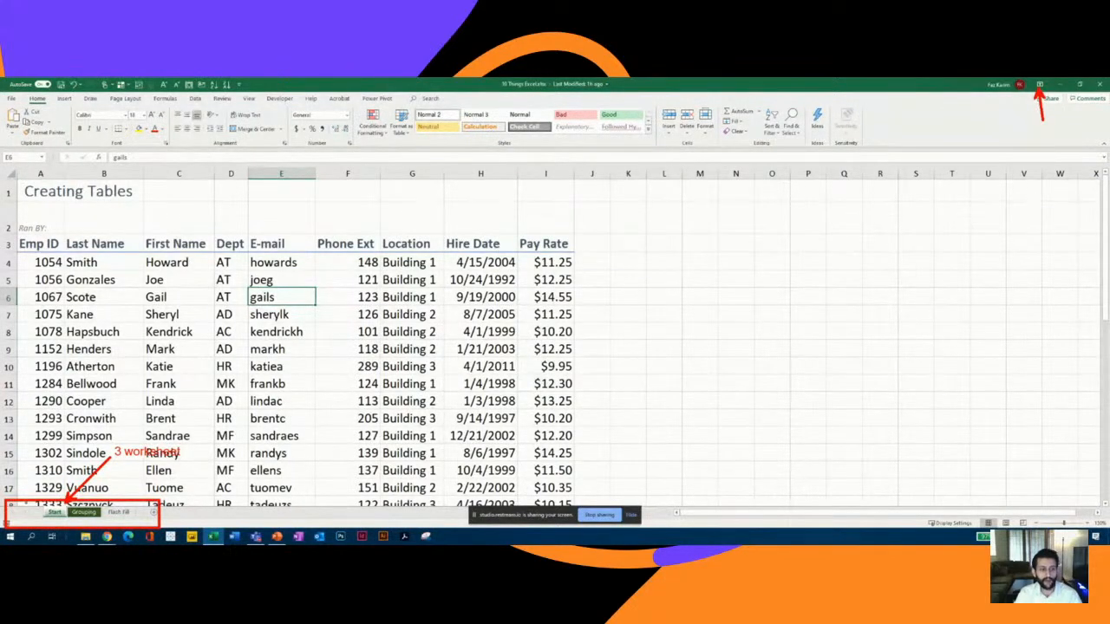
{"action": "mouse_move", "coordinate": [18, 504]}
{"action": "left_mouse_down"}
{"action": "mouse_move", "coordinate": [111, 322]}
{"action": "mouse_move", "coordinate": [155, 311]}
{"action": "mouse_move", "coordinate": [144, 323]}
{"action": "left_mouse_up"}
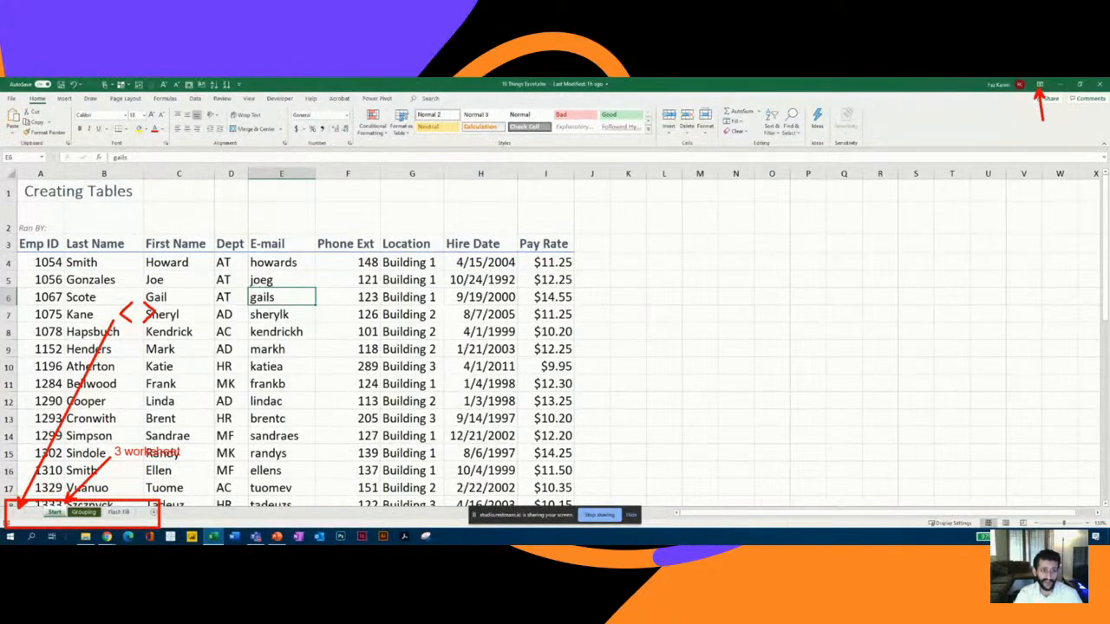
{"action": "mouse_move", "coordinate": [194, 248]}
{"action": "left_mouse_down"}
{"action": "mouse_move", "coordinate": [179, 262]}
{"action": "mouse_move", "coordinate": [248, 260]}
{"action": "mouse_move", "coordinate": [234, 267]}
{"action": "left_mouse_up"}
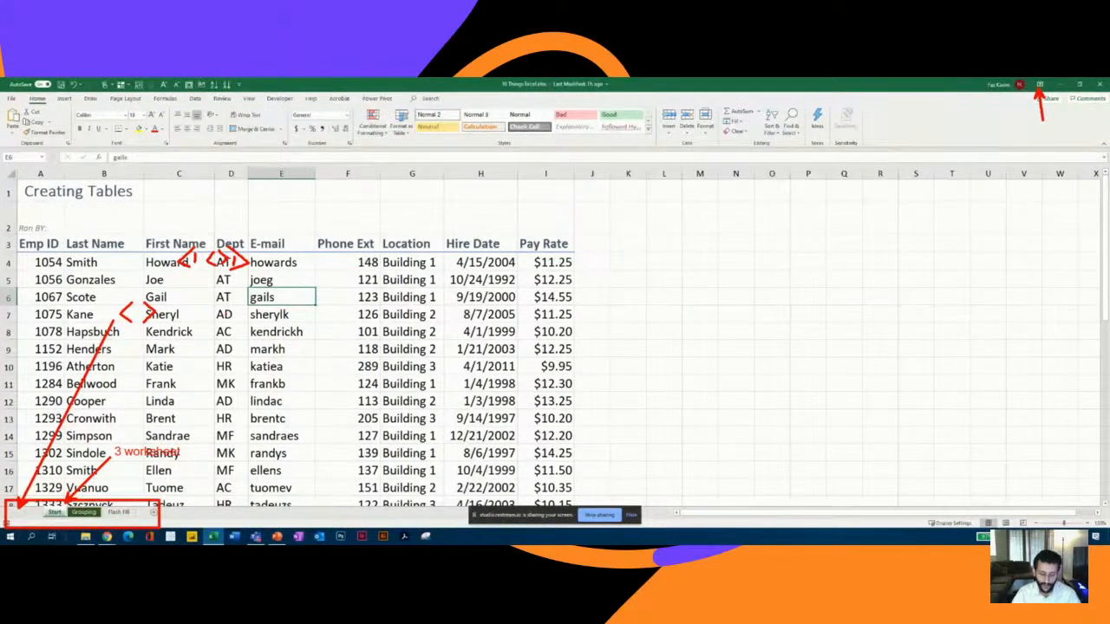
- Add the annotation "ACTivate WINDOW" over the employee table, circle it in red, and clear all annotations
{"action": "key", "text": "t"}
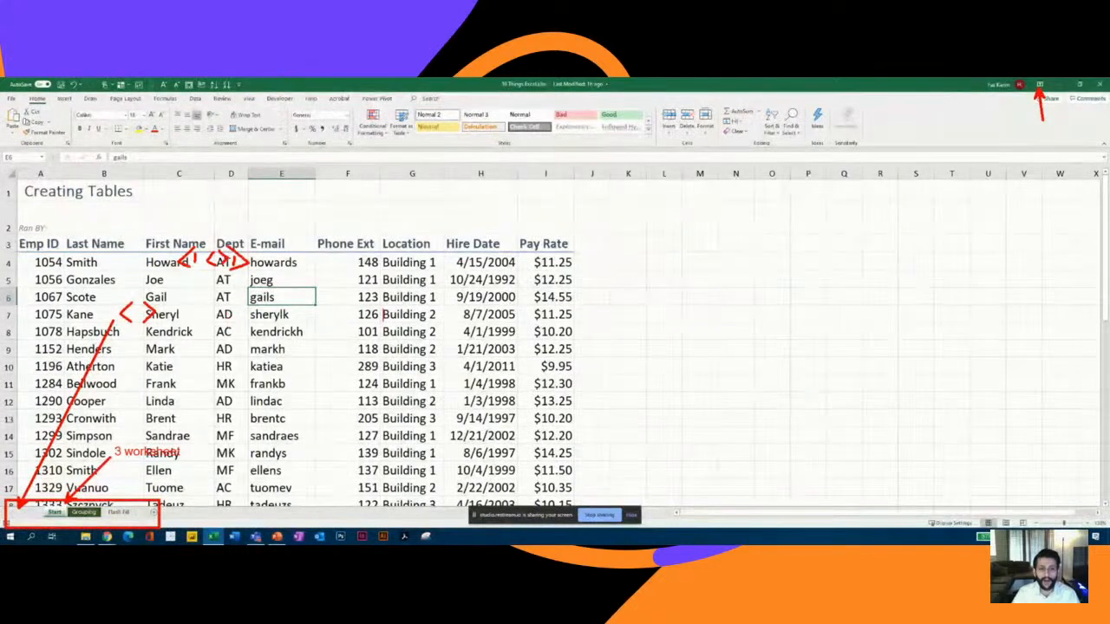
{"action": "type", "text": "CTIVA"}
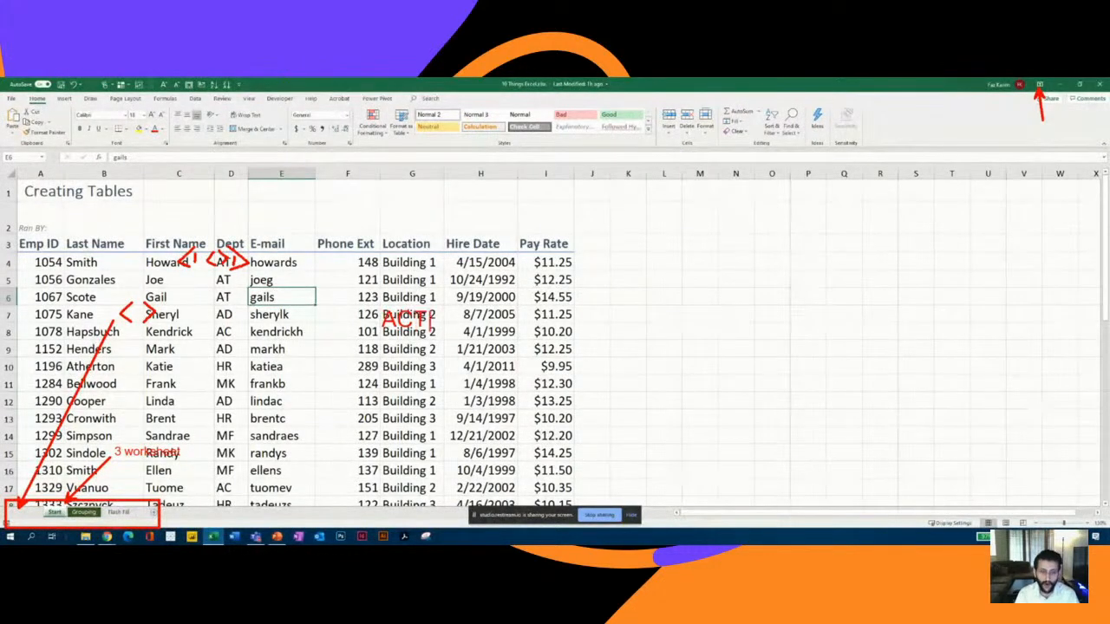
{"action": "key", "text": "BackSpace"}
{"action": "key", "text": "BackSpace"}
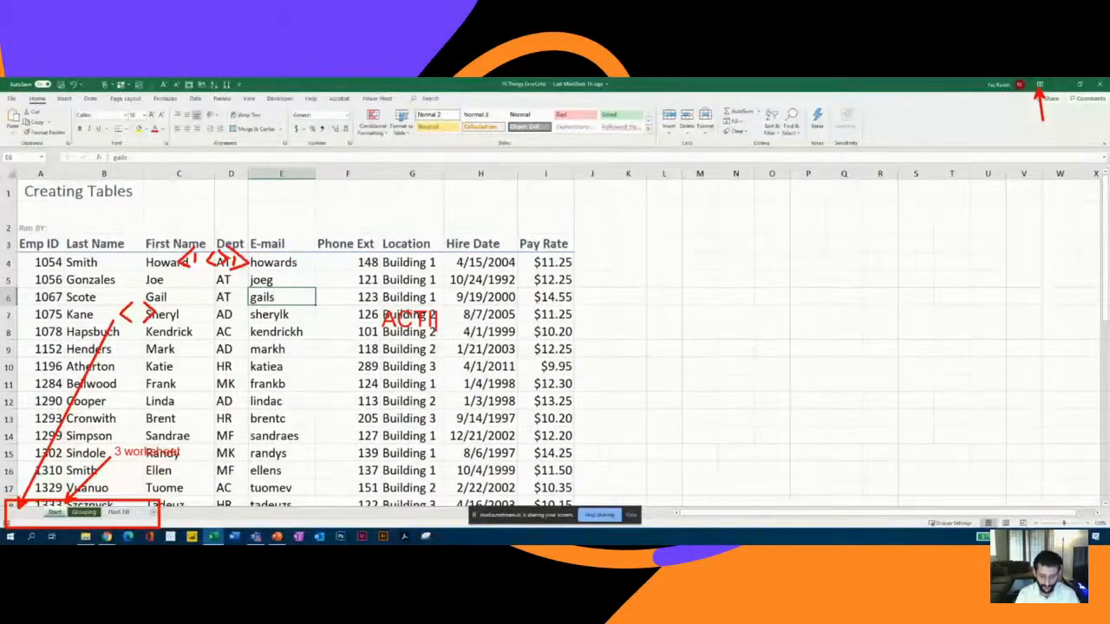
{"action": "type", "text": "vate WINDOW"}
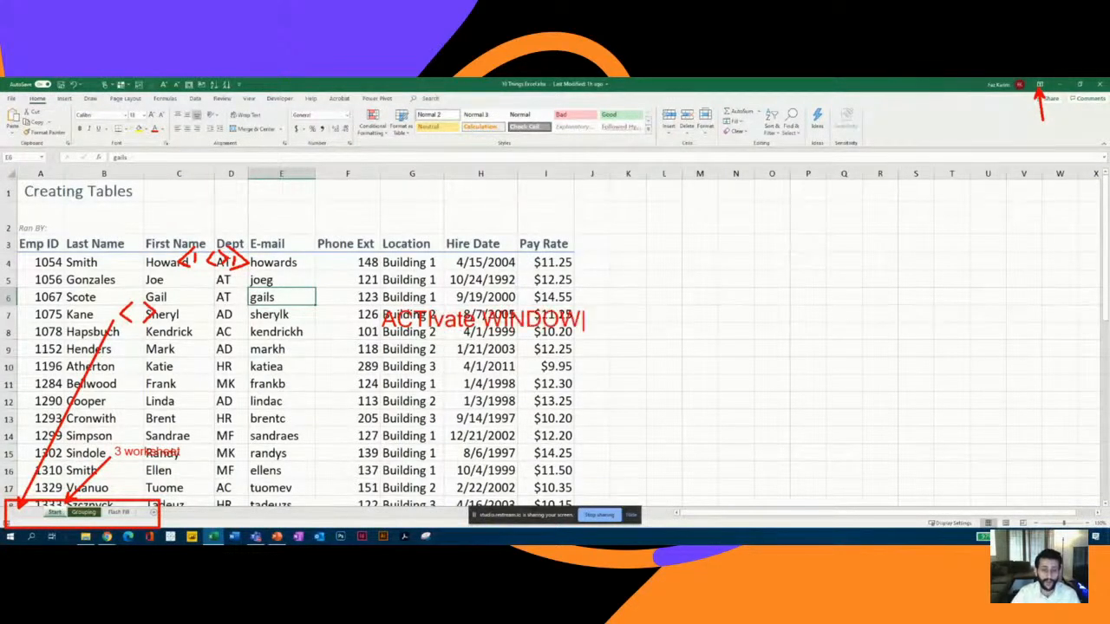
{"action": "mouse_move", "coordinate": [600, 297]}
{"action": "left_mouse_down"}
{"action": "mouse_move", "coordinate": [591, 283]}
{"action": "mouse_move", "coordinate": [340, 320]}
{"action": "mouse_move", "coordinate": [601, 300]}
{"action": "left_mouse_up"}
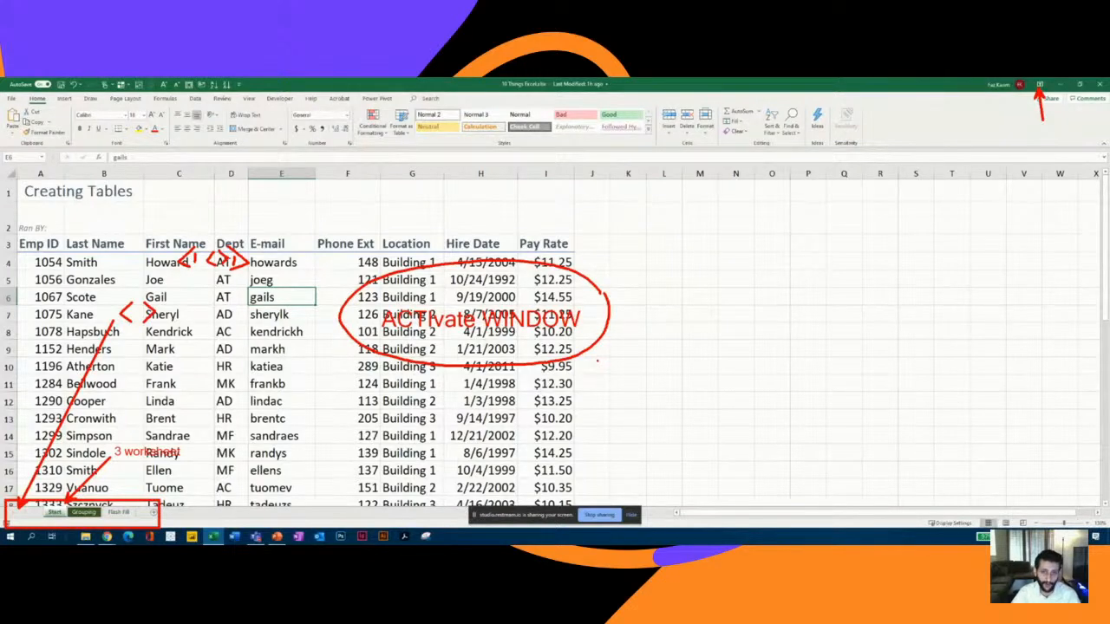
{"action": "key", "text": "Escape"}
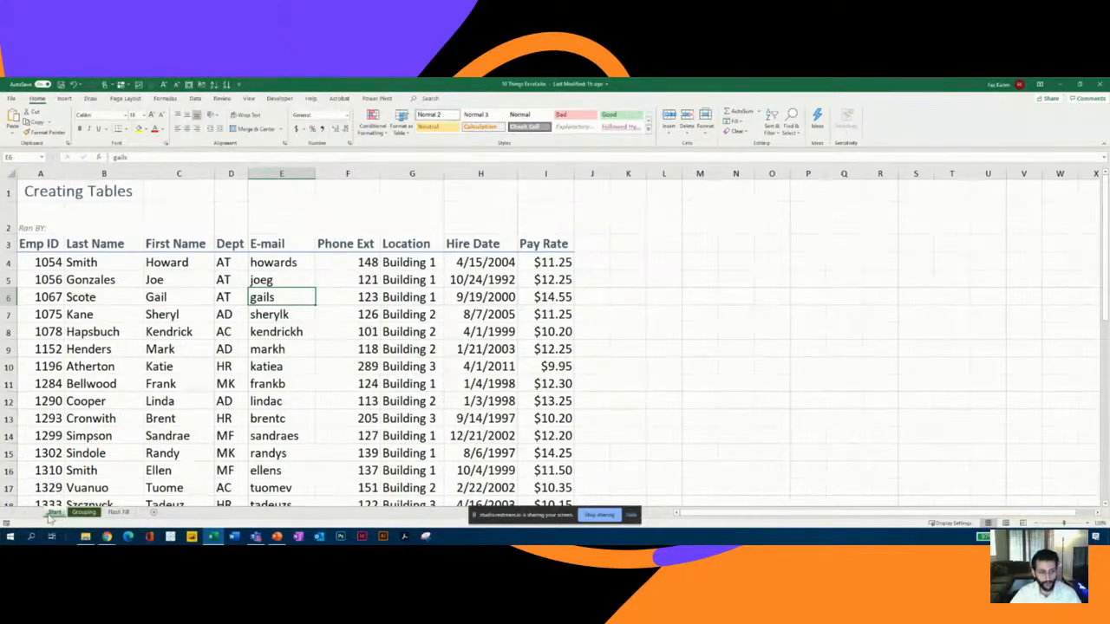
- Open the Activate dialog for the workbook's sheets, move it over the table, and switch to the Grouping sheet
{"action": "right_click", "coordinate": [17, 517]}
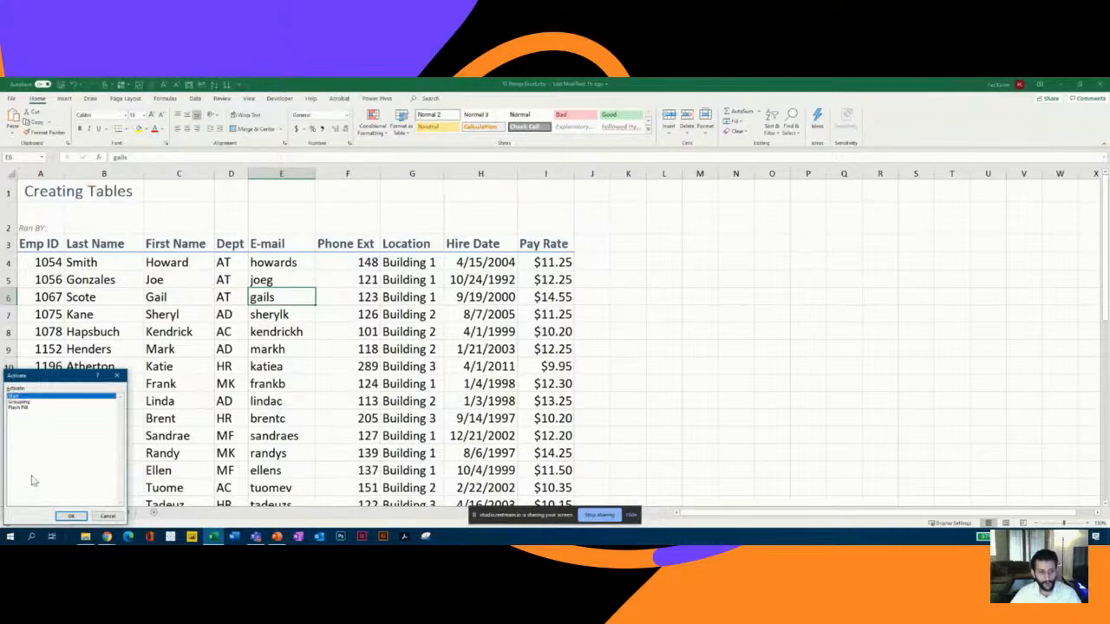
{"action": "left_click_drag", "start_coordinate": [59, 378], "coordinate": [427, 233]}
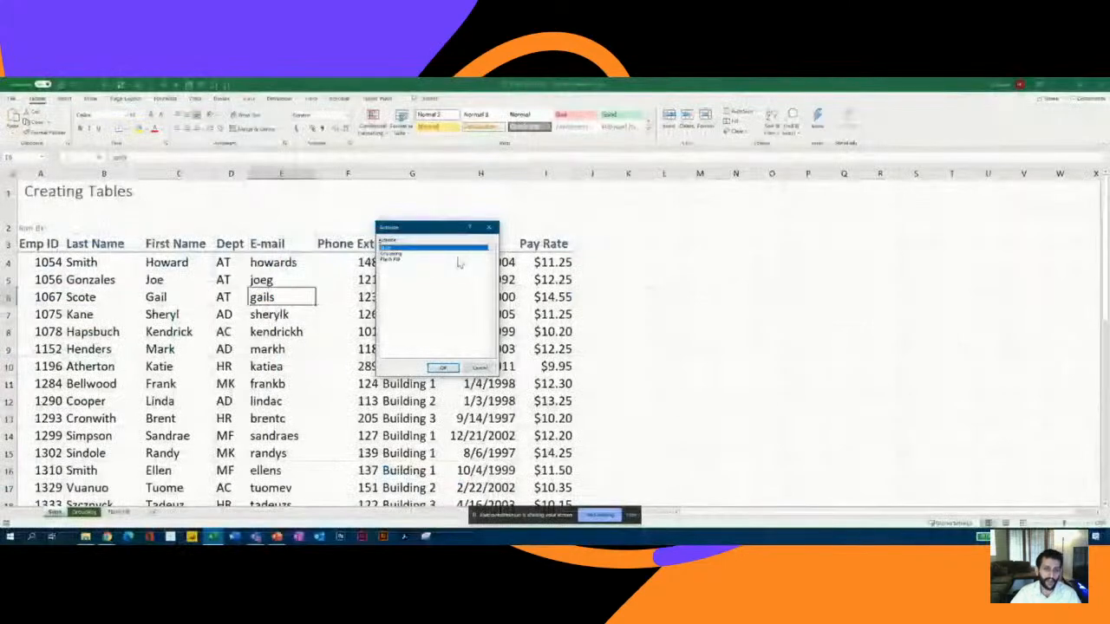
{"action": "left_click", "coordinate": [394, 254]}
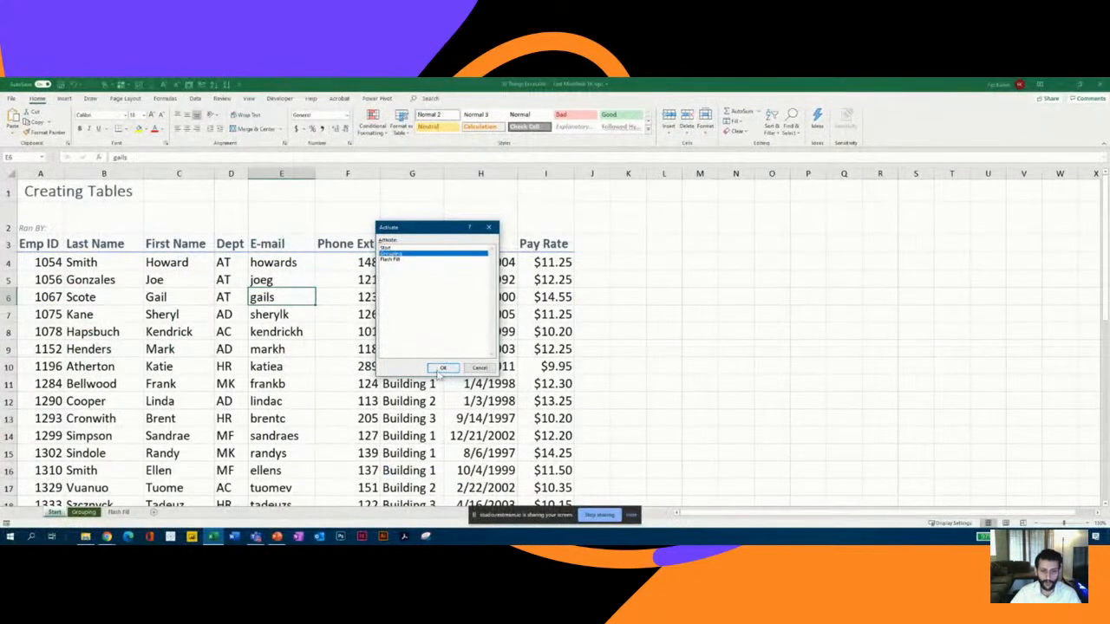
{"action": "left_click", "coordinate": [443, 369]}
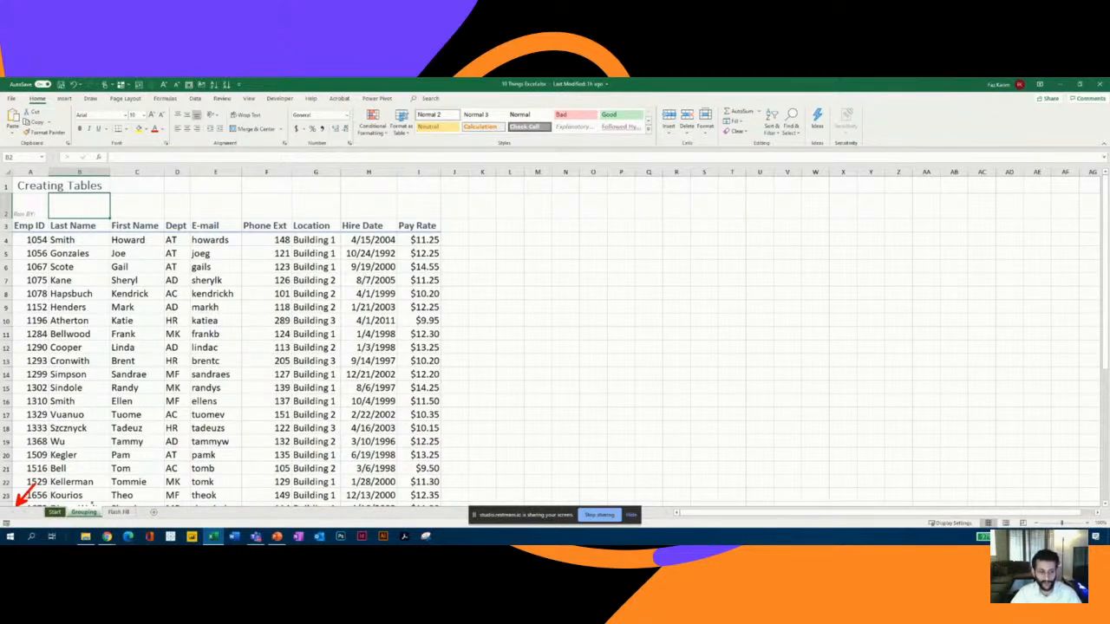
- Draw a curved red arrow from the Grouping tab to the Start tab and add the annotation "CTRL + PAGE UP (fn)"
{"action": "mouse_move", "coordinate": [92, 503]}
{"action": "left_mouse_down"}
{"action": "mouse_move", "coordinate": [93, 484]}
{"action": "mouse_move", "coordinate": [75, 470]}
{"action": "mouse_move", "coordinate": [54, 503]}
{"action": "mouse_move", "coordinate": [65, 496]}
{"action": "left_mouse_up"}
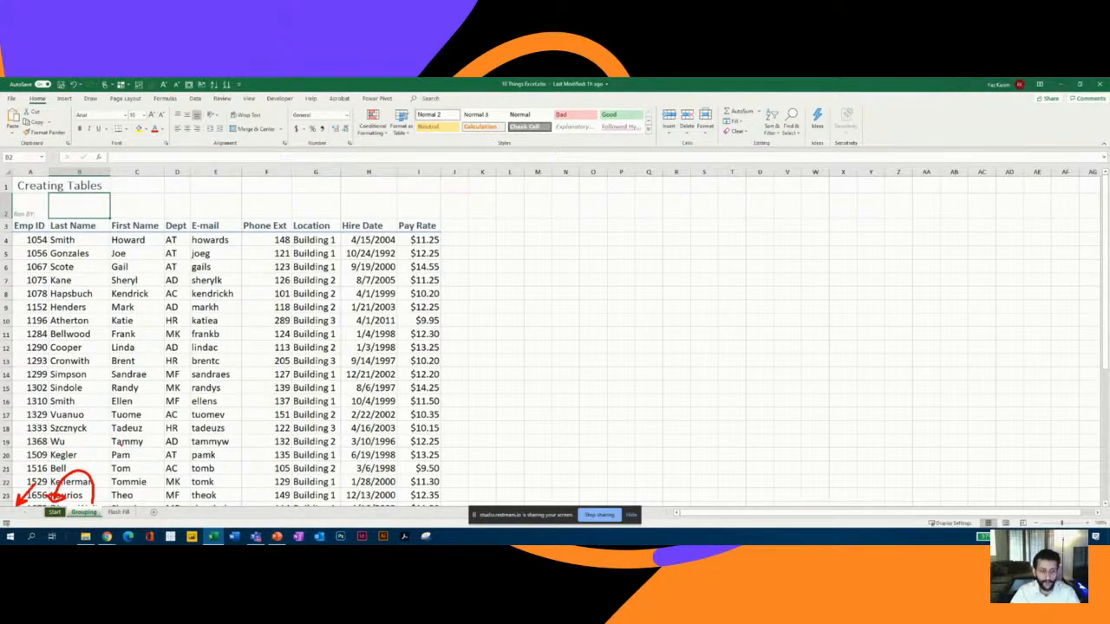
{"action": "key", "text": "t"}
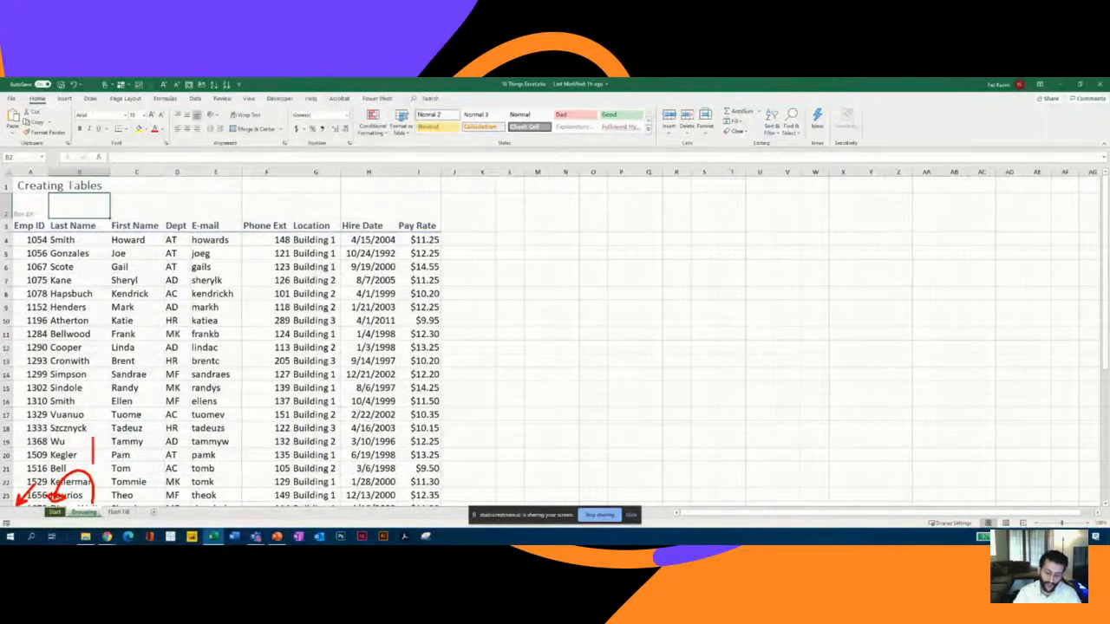
{"action": "type", "text": "CTRL"}
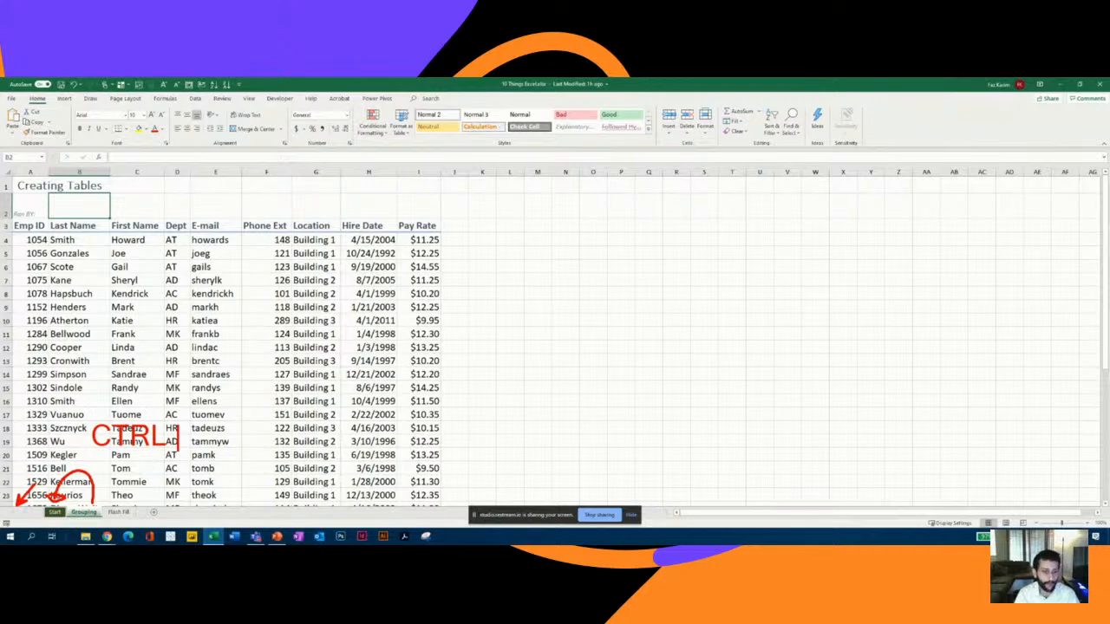
{"action": "type", "text": "+ "}
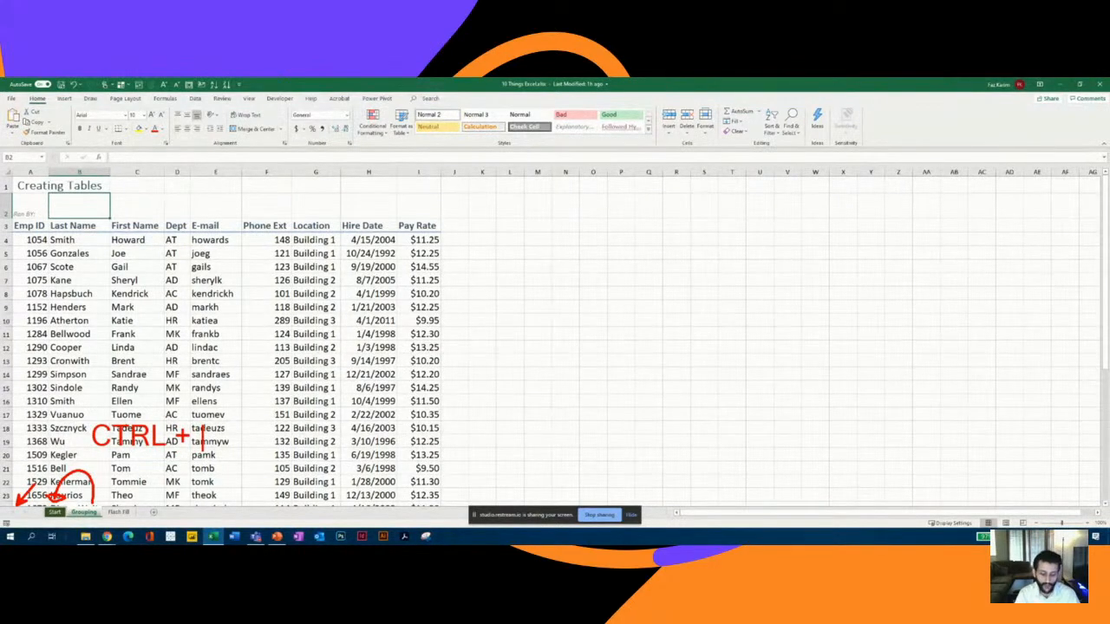
{"action": "type", "text": "PAGE UP"}
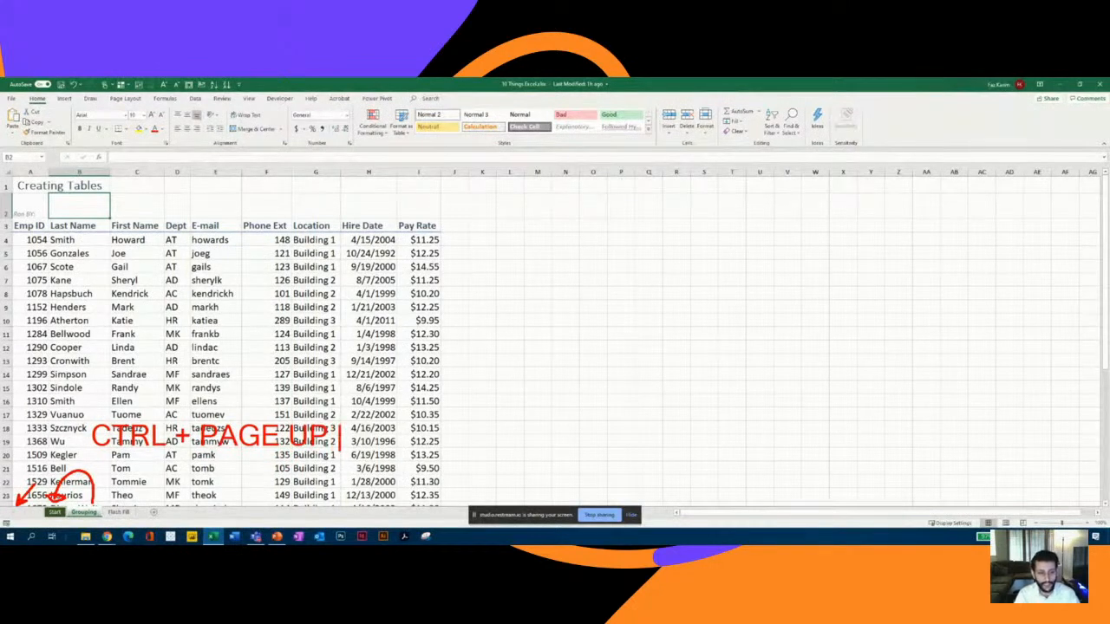
{"action": "key", "text": "Return"}
{"action": "type", "text": "(fn)"}
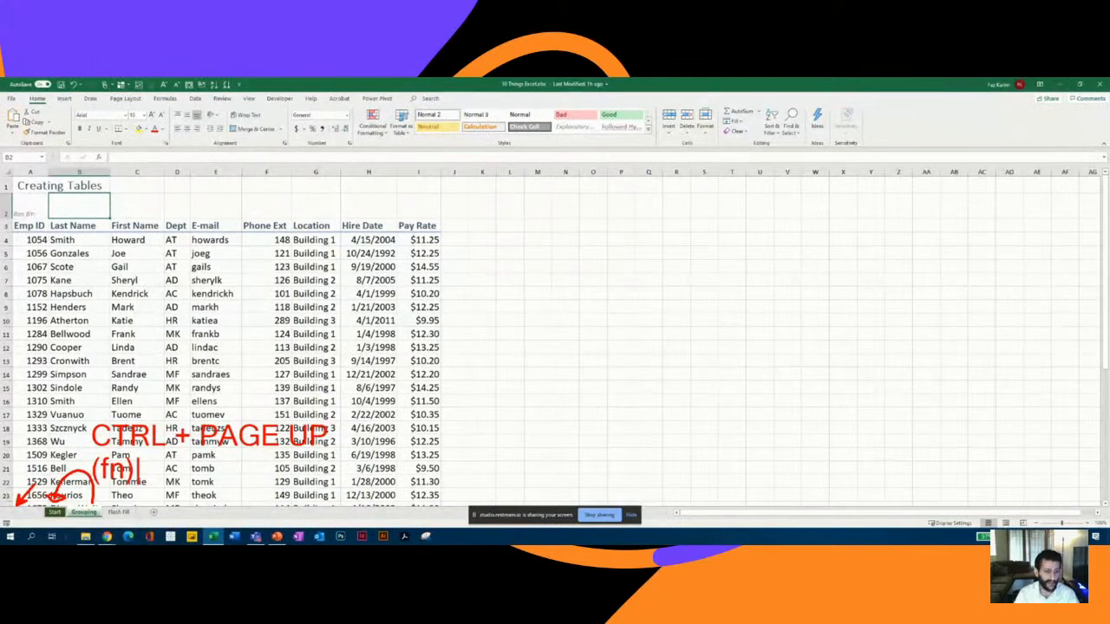
- Clear the screen annotations and switch to the Start sheet
{"action": "key", "text": "Escape"}
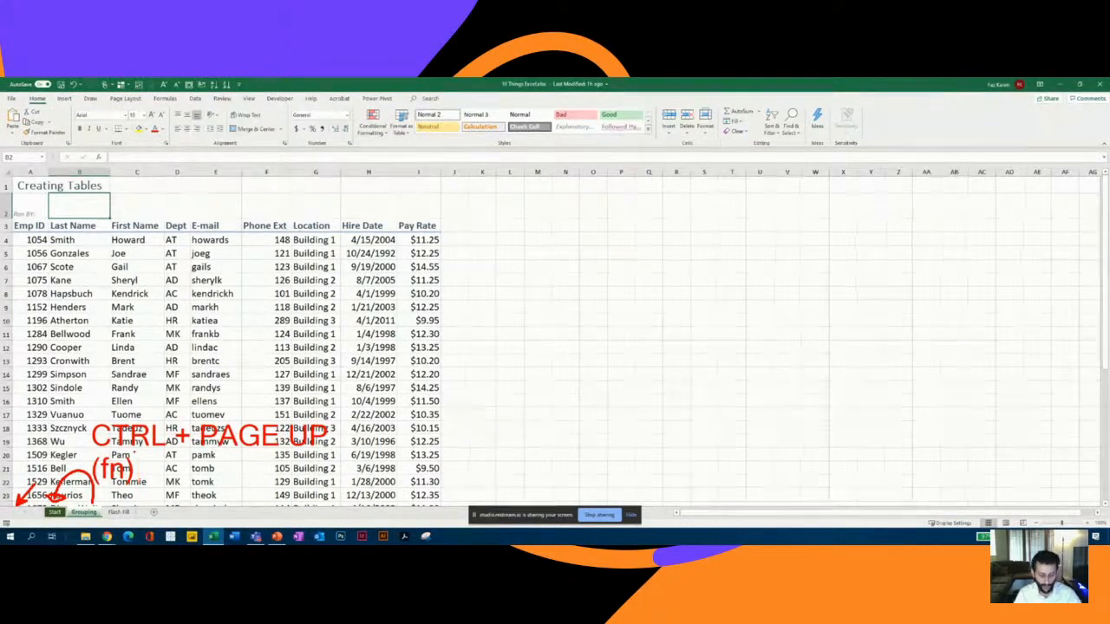
{"action": "key", "text": "Escape"}
{"action": "key", "text": "ctrl+Page_Up"}
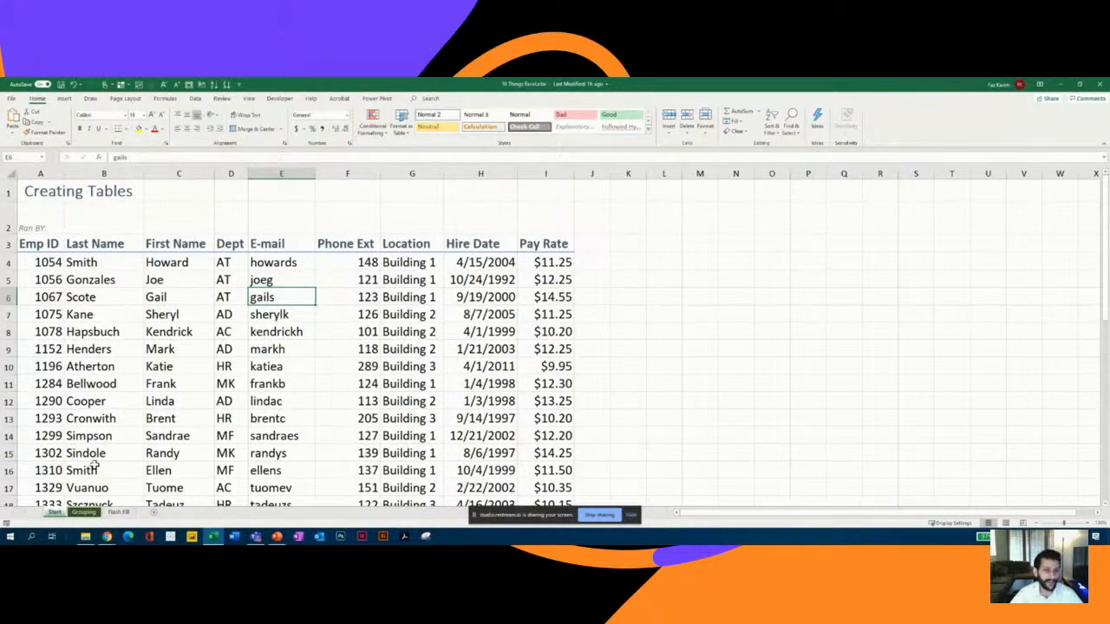
- Review the employee table's header cells, from Emp ID, Last Name, First Name and Dept to Hire Date
{"action": "left_click", "coordinate": [50, 249]}
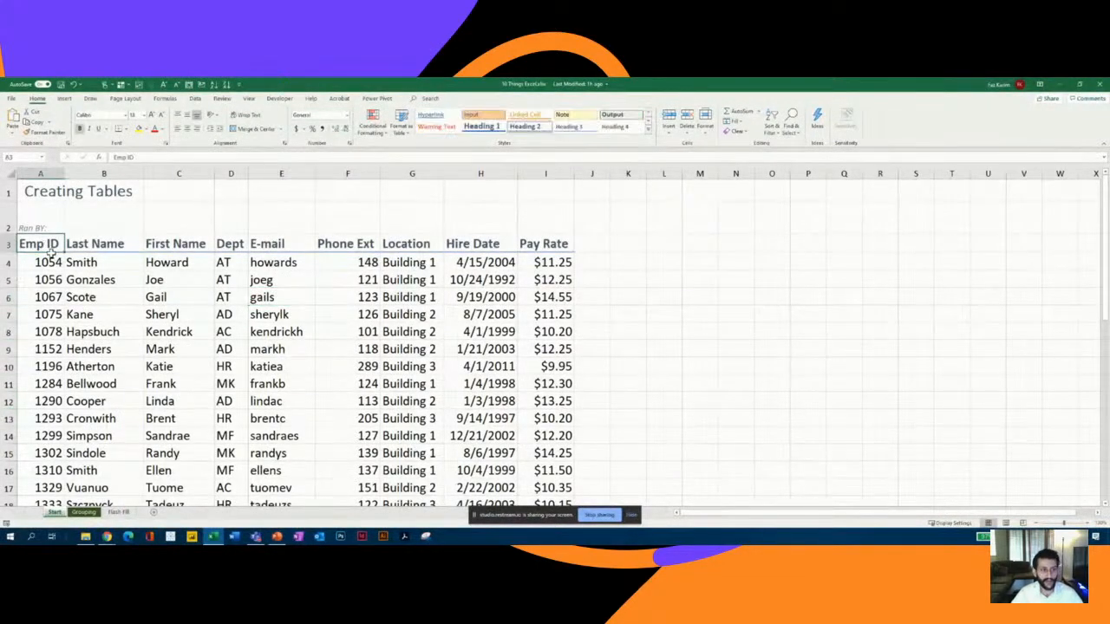
{"action": "left_click", "coordinate": [110, 247]}
{"action": "left_click", "coordinate": [42, 248]}
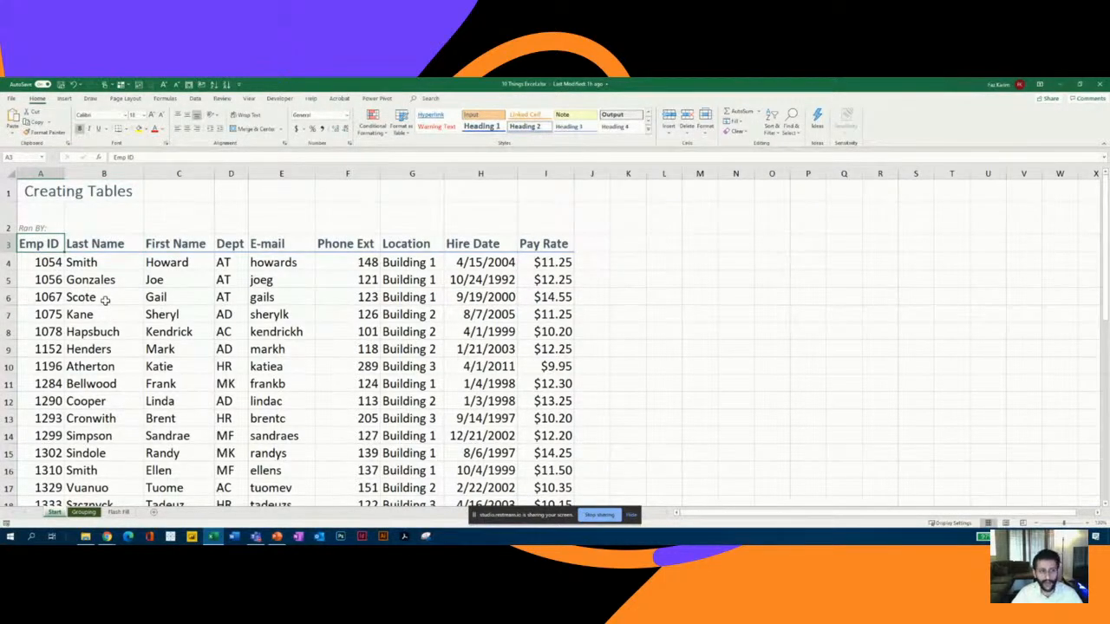
{"action": "left_click", "coordinate": [110, 248]}
{"action": "left_click", "coordinate": [180, 246]}
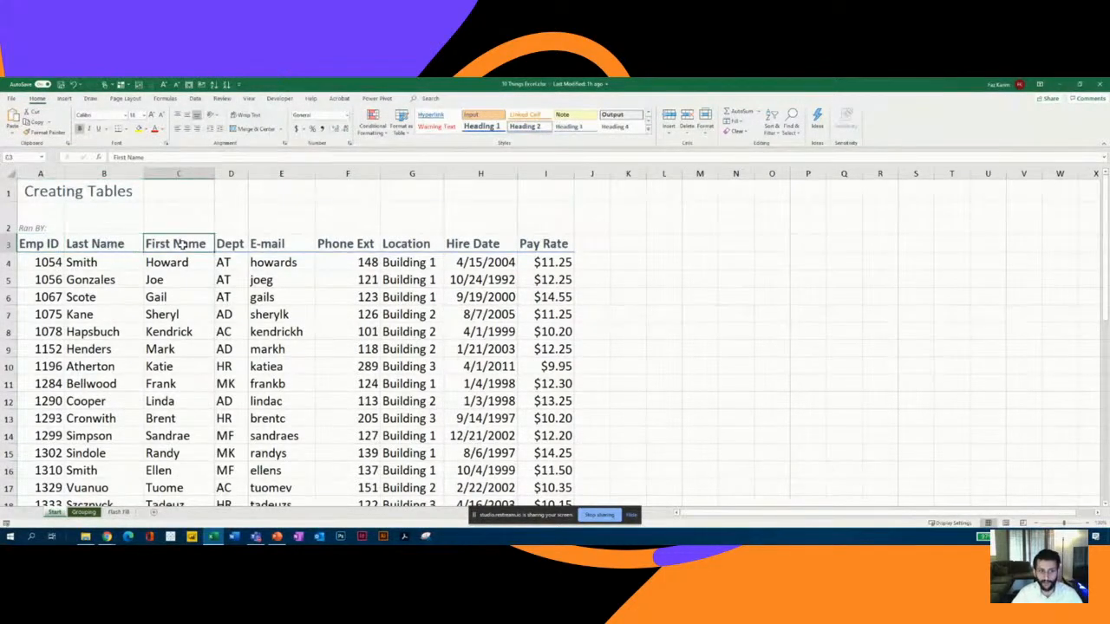
{"action": "left_click", "coordinate": [223, 246]}
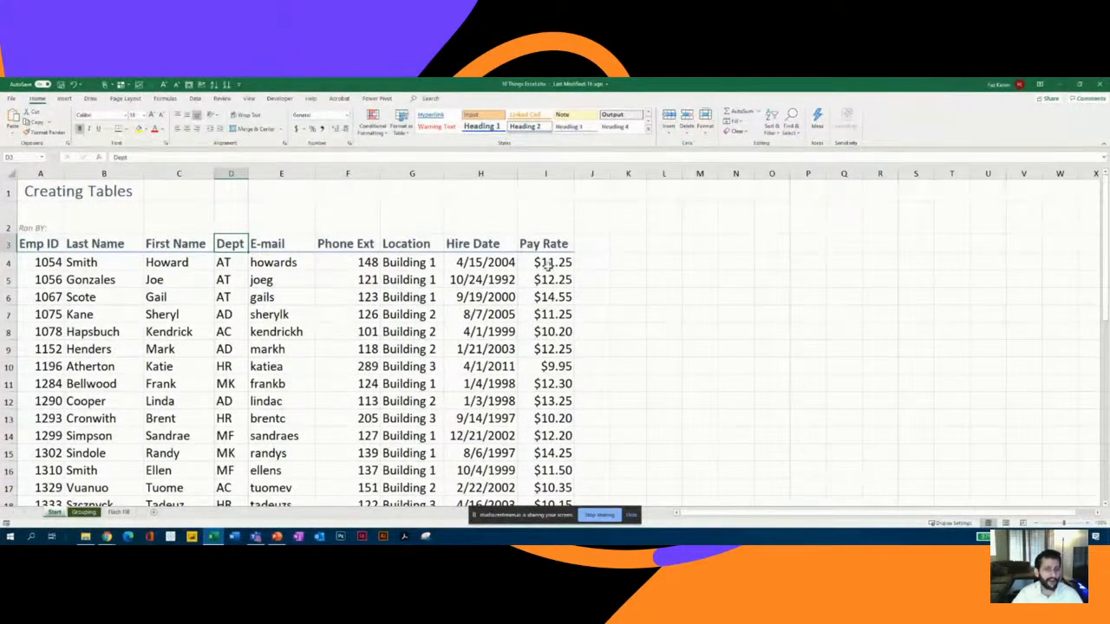
{"action": "left_click", "coordinate": [490, 244]}
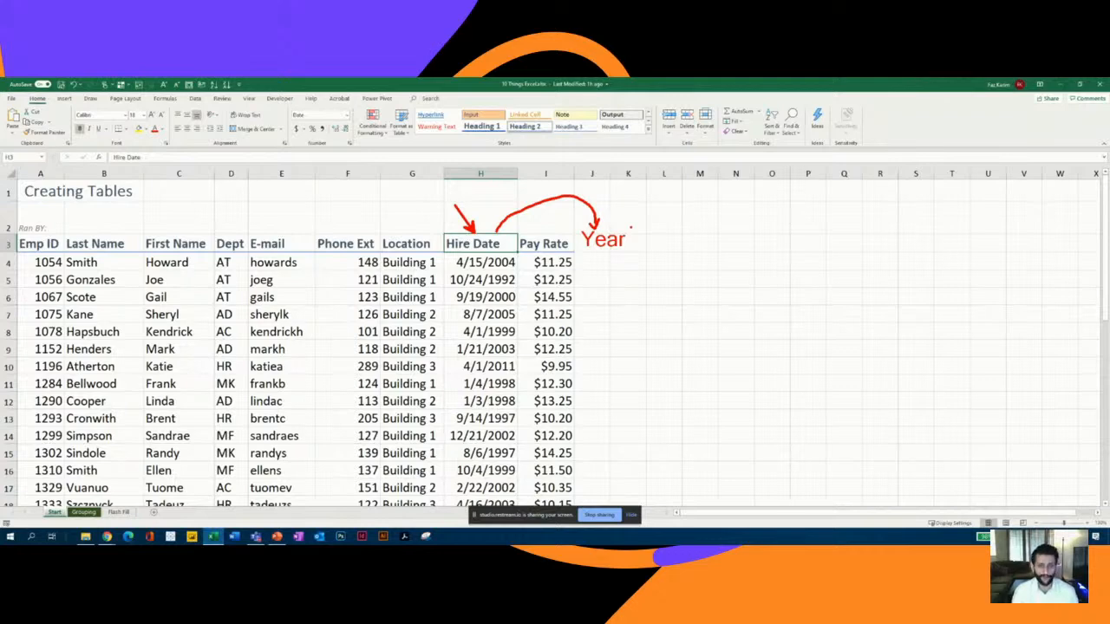
- Clear the annotations and enter the header "Year Of Hire" in cell J3, beside Pay Rate
{"action": "key", "text": "Escape"}
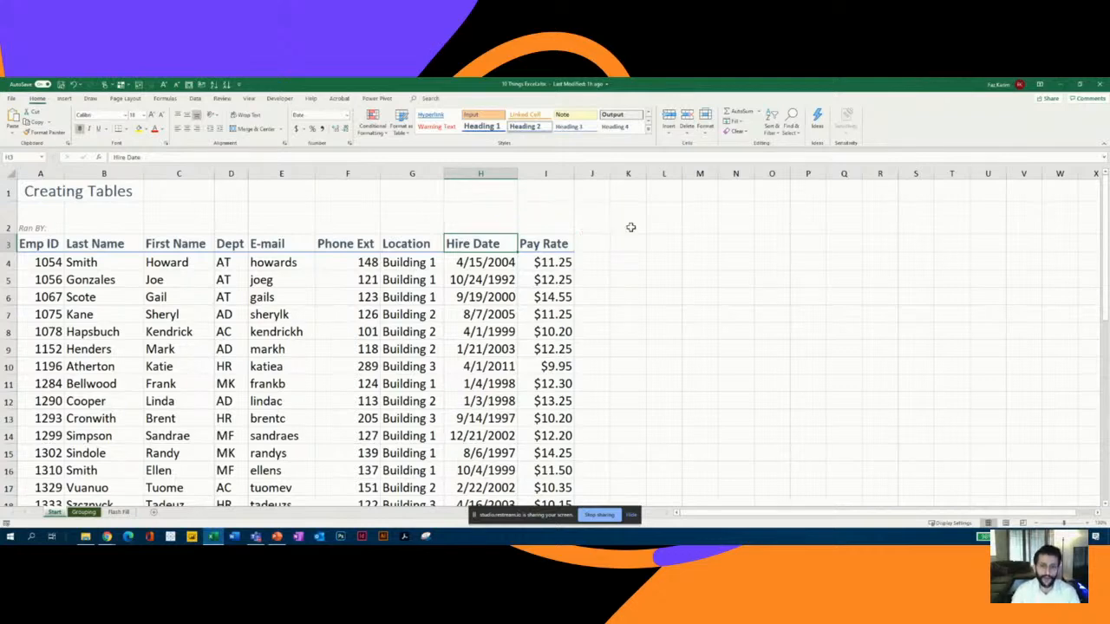
{"action": "left_click", "coordinate": [592, 242]}
{"action": "type", "text": "Year"}
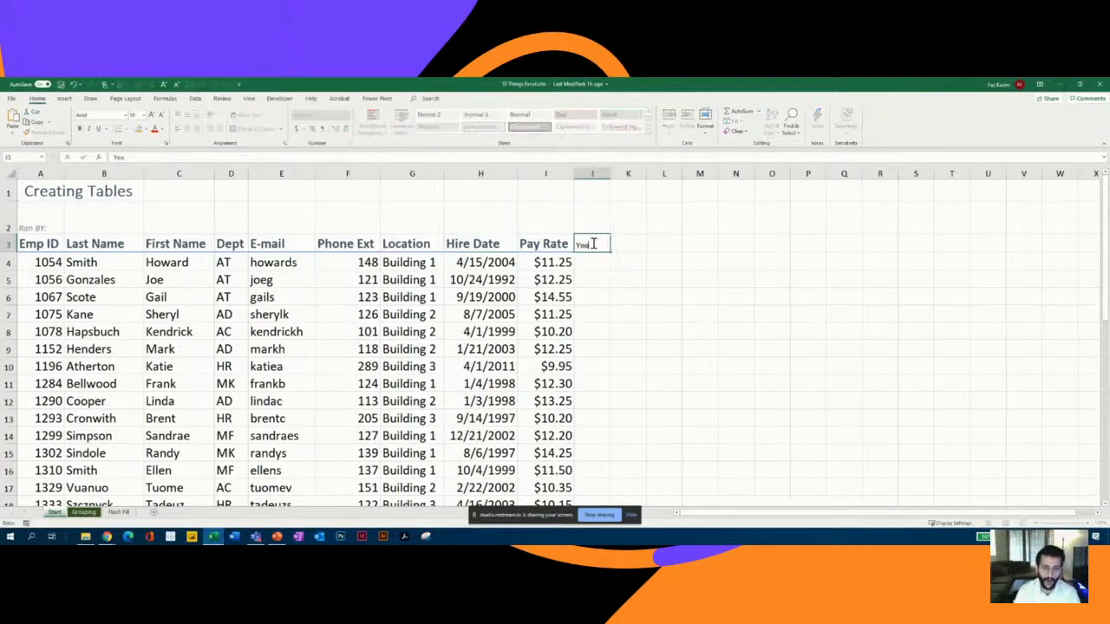
{"action": "type", "text": " of Hire"}
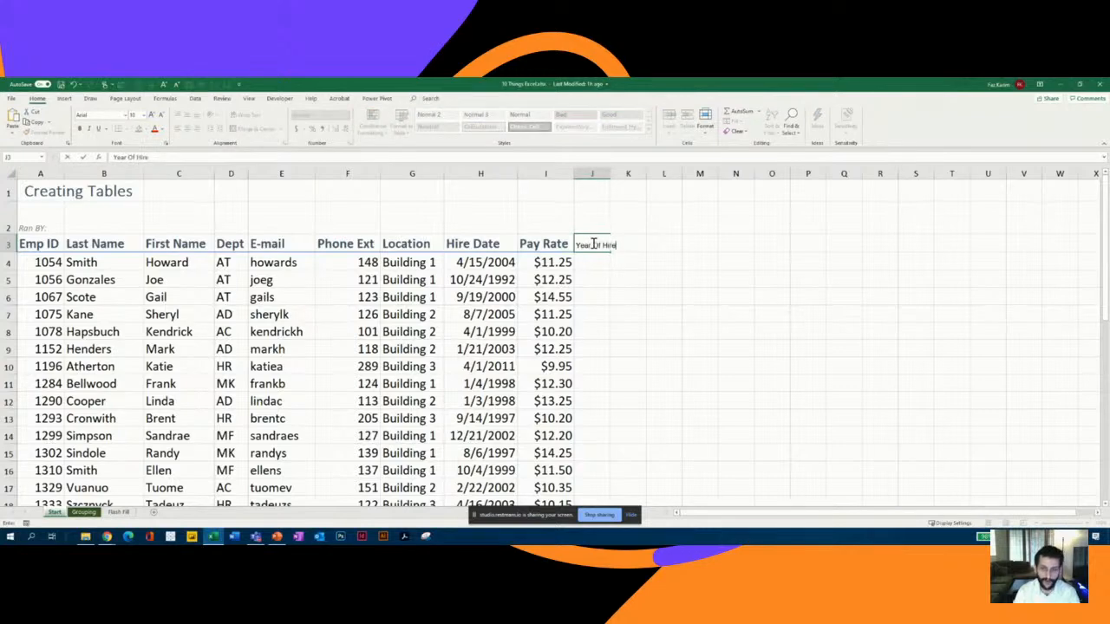
{"action": "key", "text": "Return"}
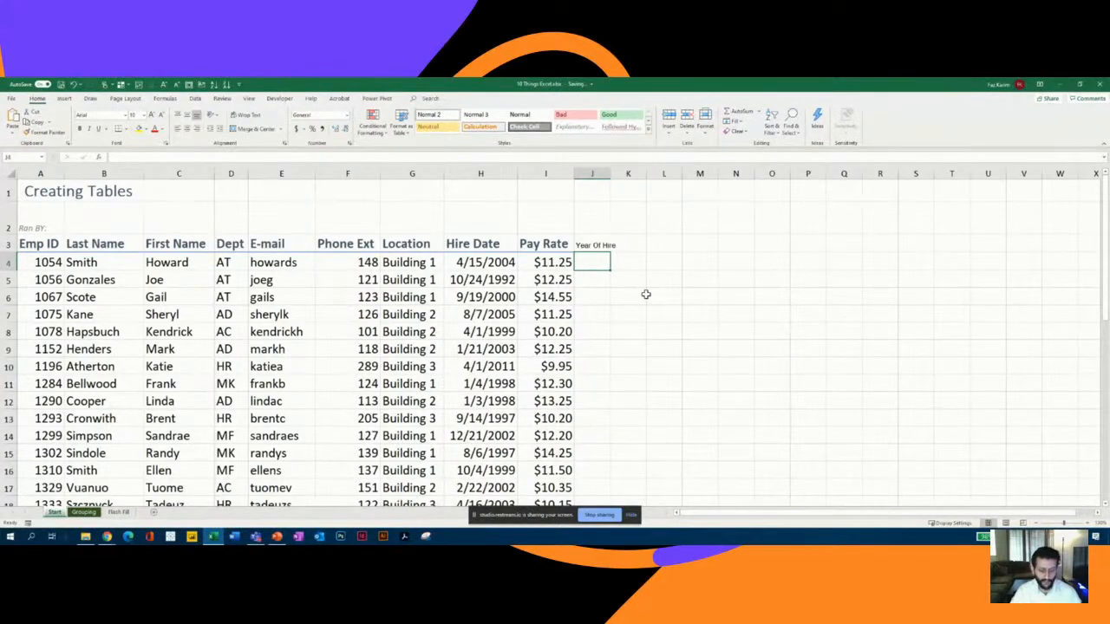
- Enter the formula =YEAR(H4) in cell J4 to extract the year from the first hire date
{"action": "type", "text": "="}
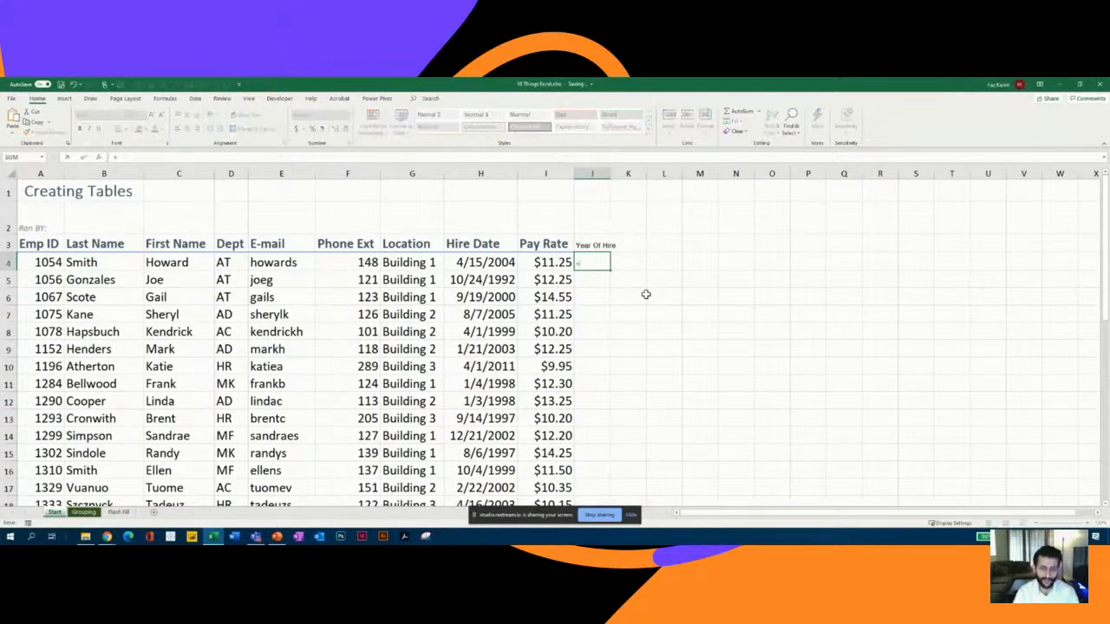
{"action": "type", "text": "yea"}
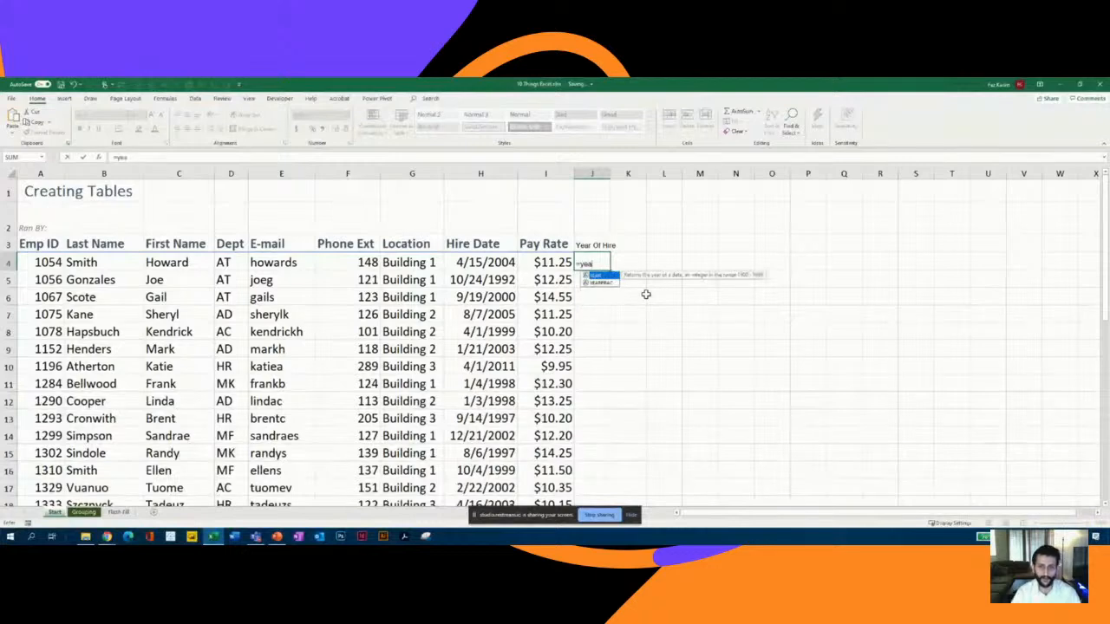
{"action": "double_click", "coordinate": [604, 276]}
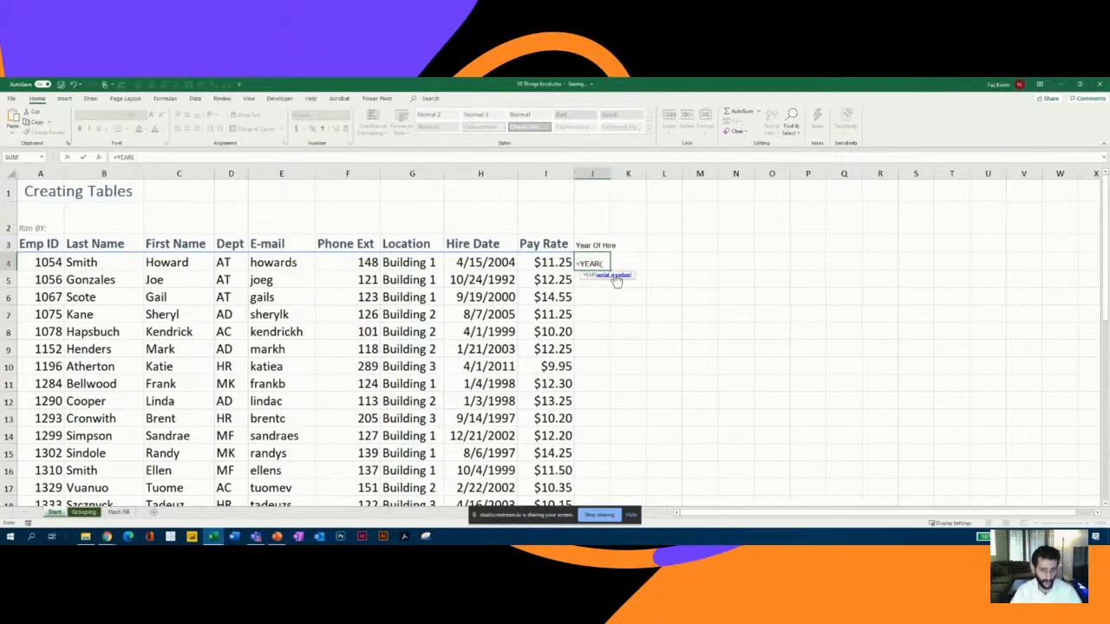
{"action": "left_click", "coordinate": [491, 262]}
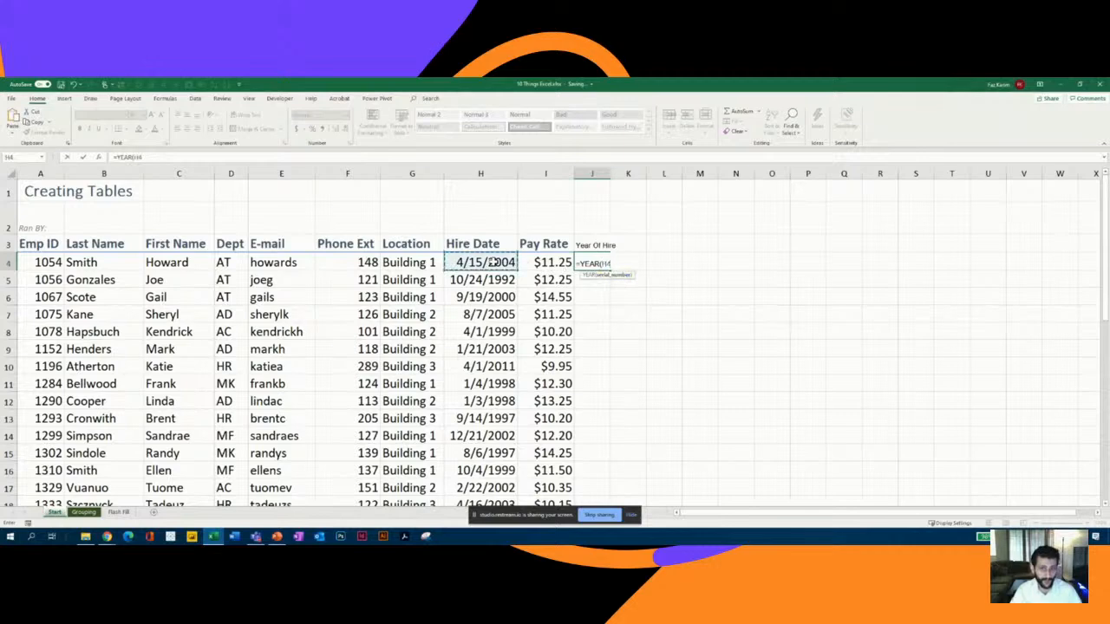
{"action": "type", "text": ")"}
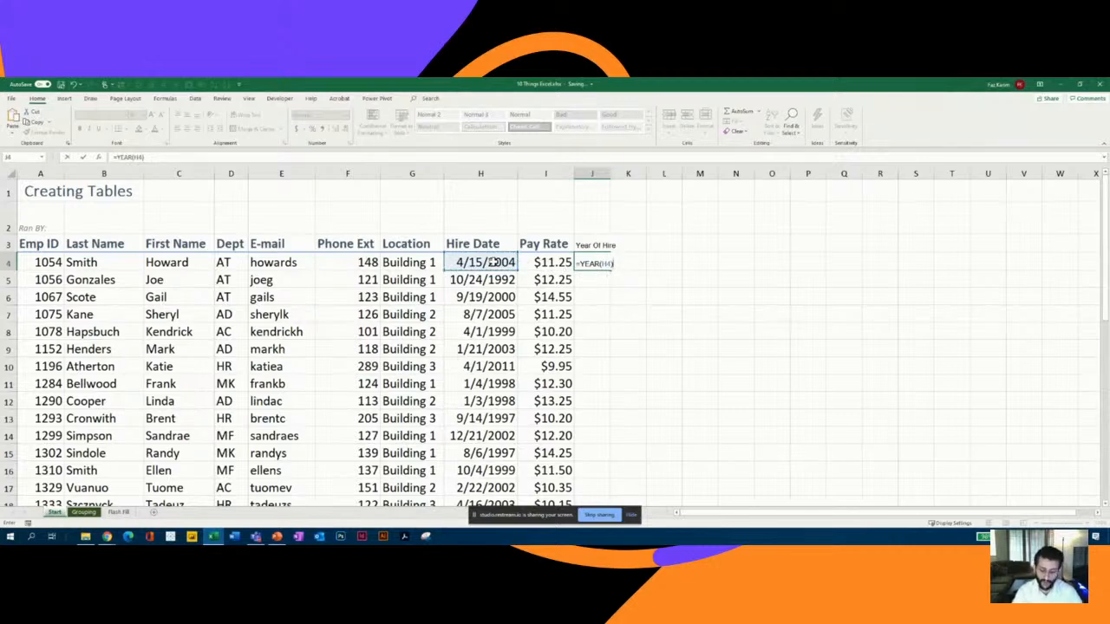
{"action": "key", "text": "ctrl+Return"}
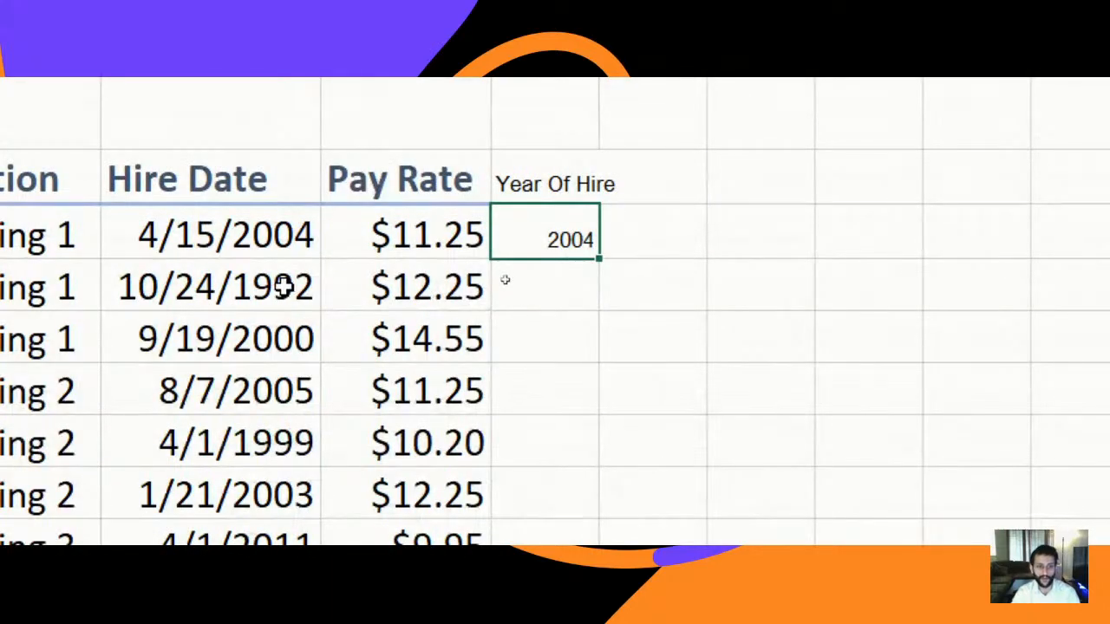
- Fill the YEAR formula from J4 down the whole Year Of Hire column
{"action": "left_click", "coordinate": [284, 286]}
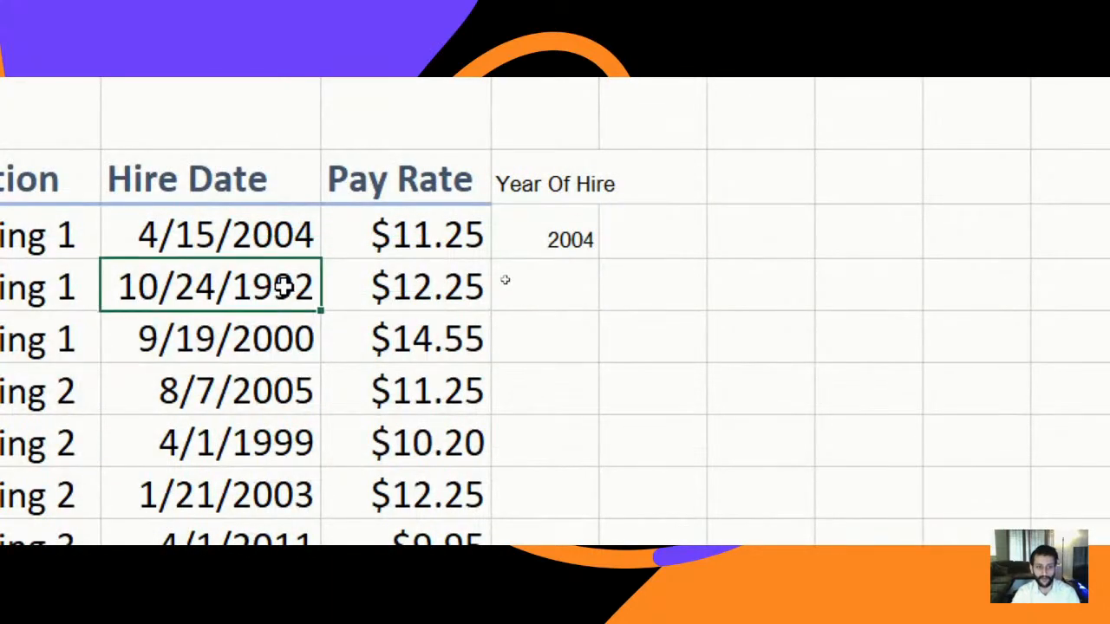
{"action": "left_click", "coordinate": [292, 355]}
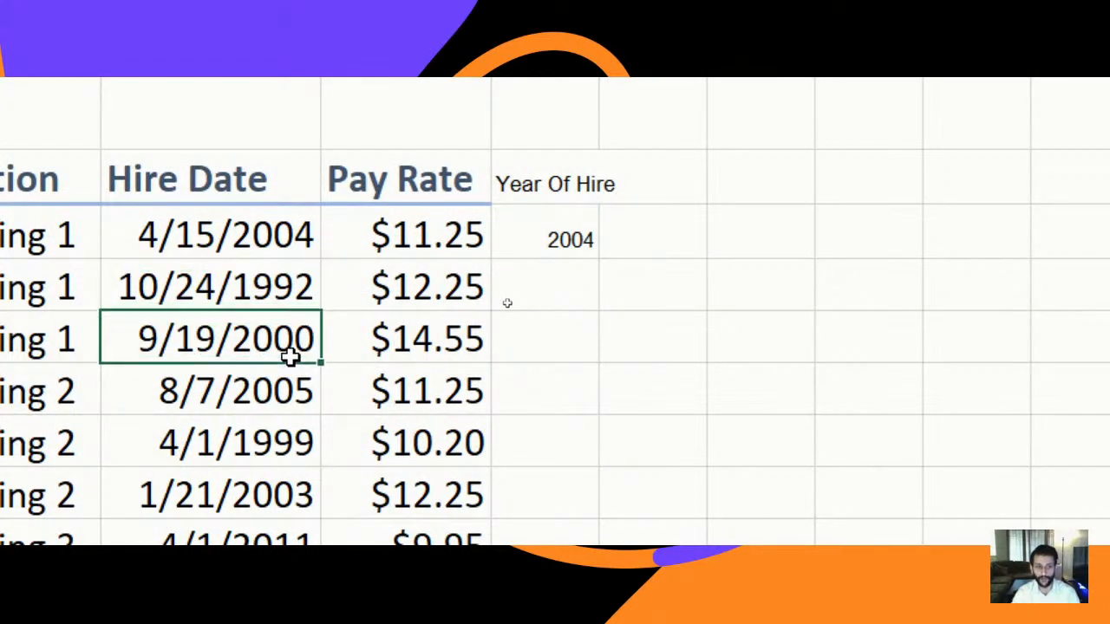
{"action": "left_click", "coordinate": [553, 247]}
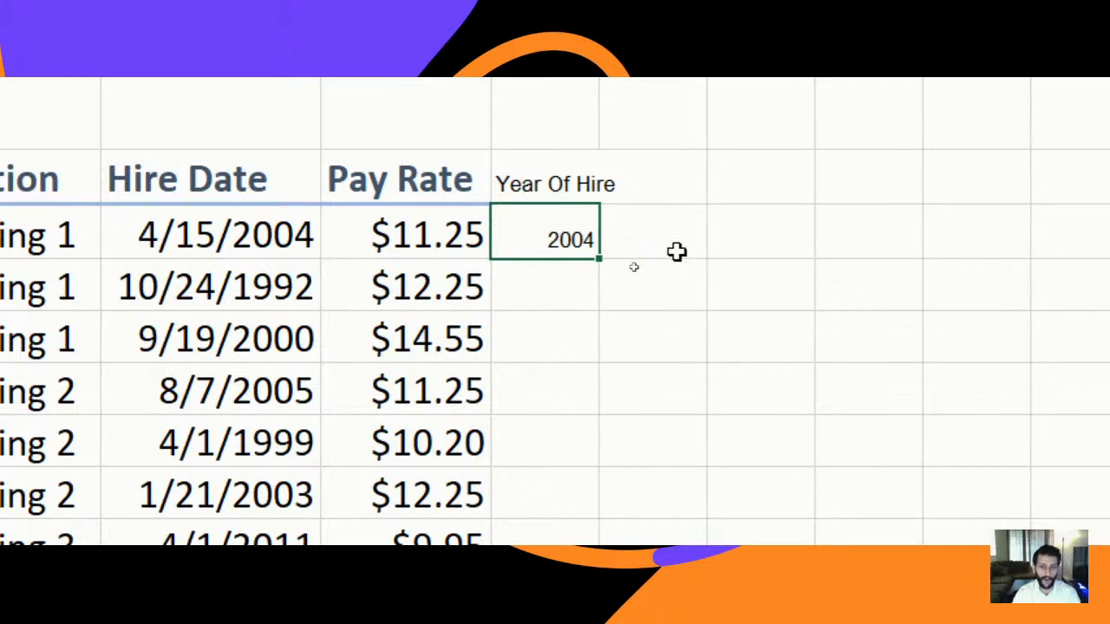
{"action": "double_click", "coordinate": [596, 262]}
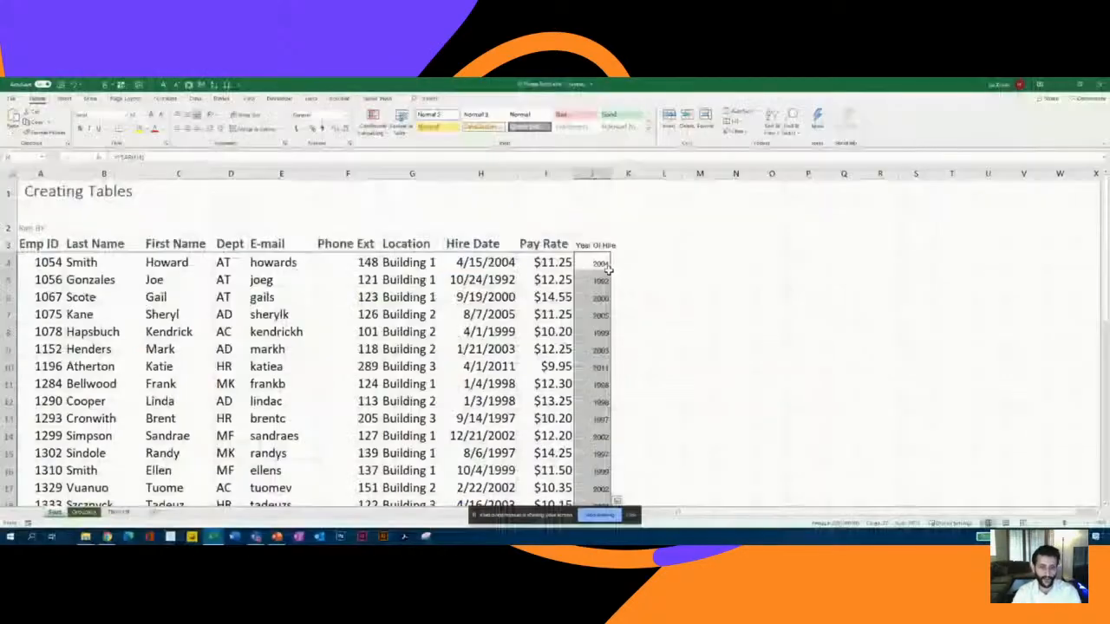
{"action": "key", "text": "ctrl+q"}
- Examine the copied YEAR formulas in cells J4 to J7 of the Year Of Hire column
{"action": "left_click", "coordinate": [595, 264]}
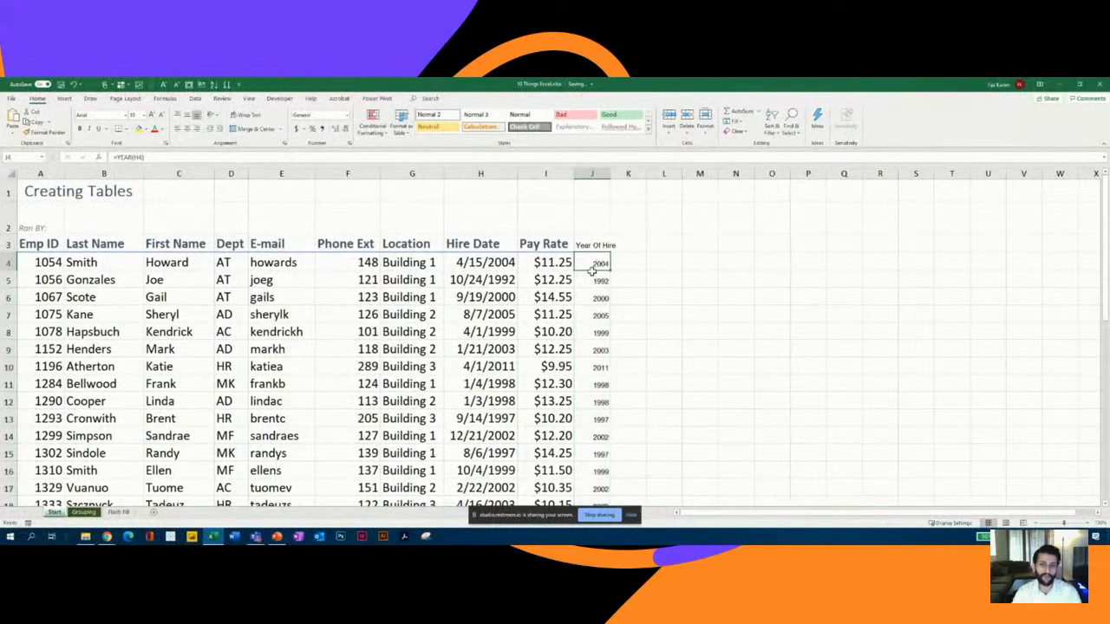
{"action": "left_click", "coordinate": [594, 280]}
{"action": "left_click", "coordinate": [592, 297]}
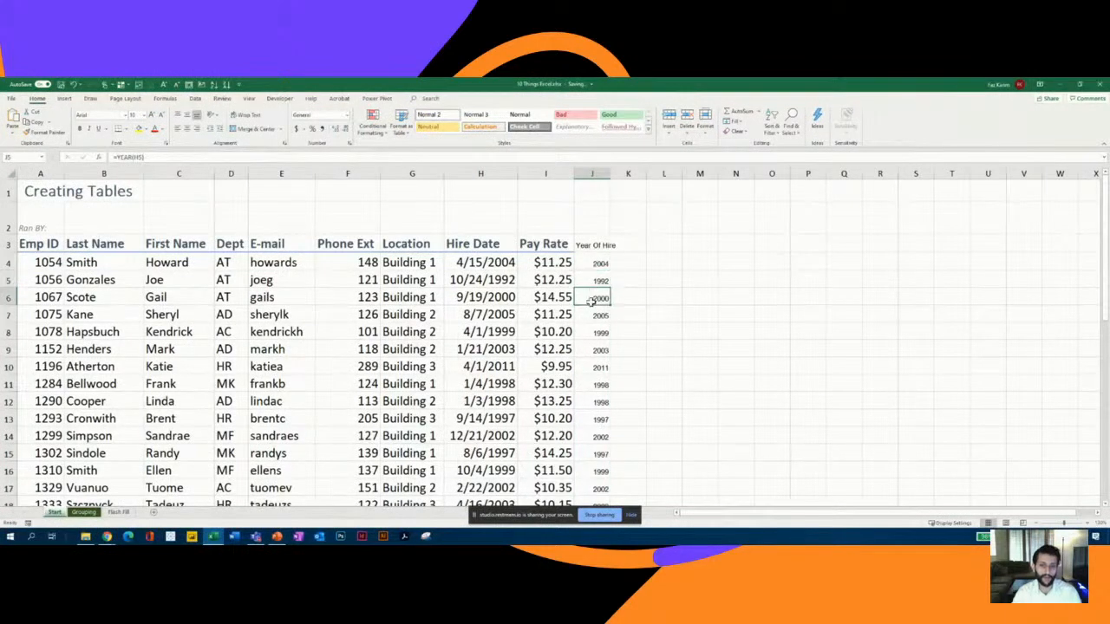
{"action": "left_click", "coordinate": [587, 264]}
{"action": "left_click", "coordinate": [589, 281]}
{"action": "left_click", "coordinate": [588, 299]}
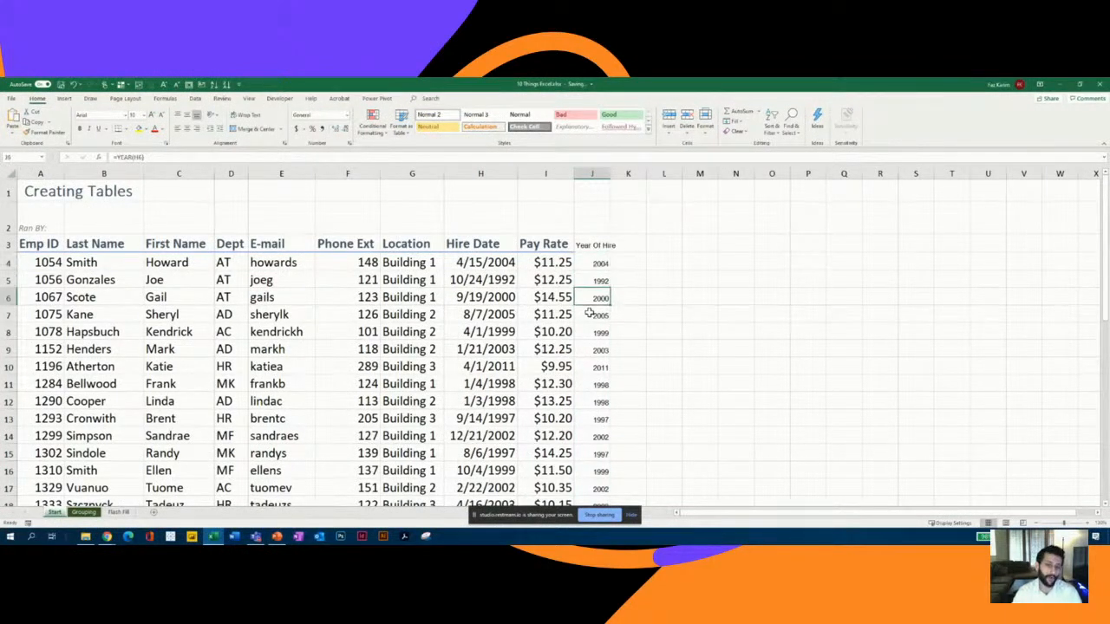
{"action": "left_click", "coordinate": [590, 314]}
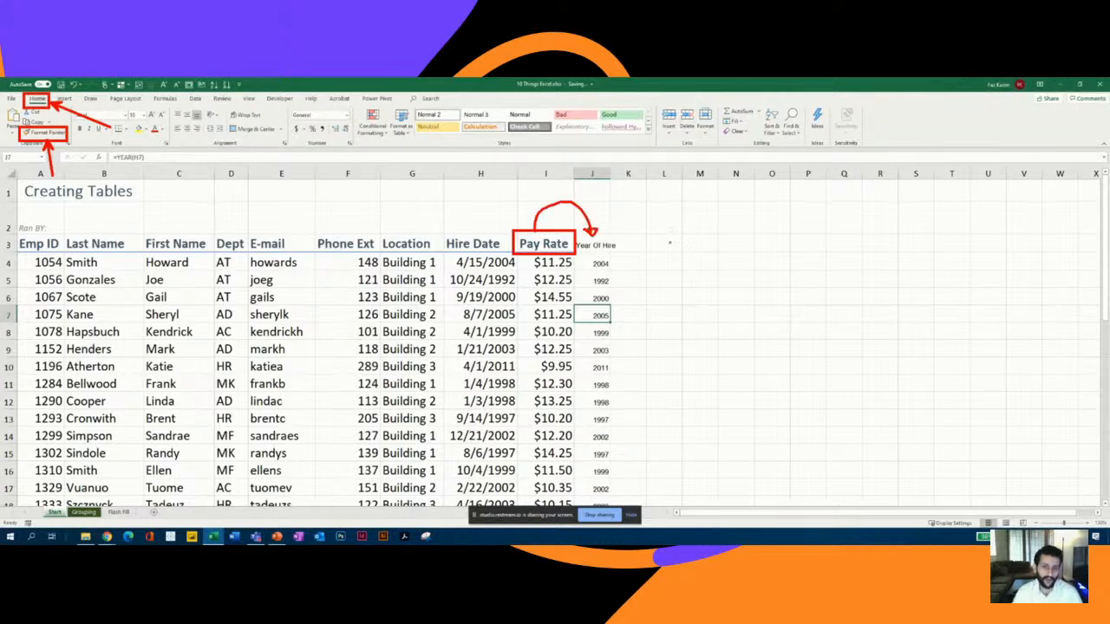
- Copy the Pay Rate header's formatting to the Year Of Hire header with Format Painter
{"action": "left_click", "coordinate": [558, 247]}
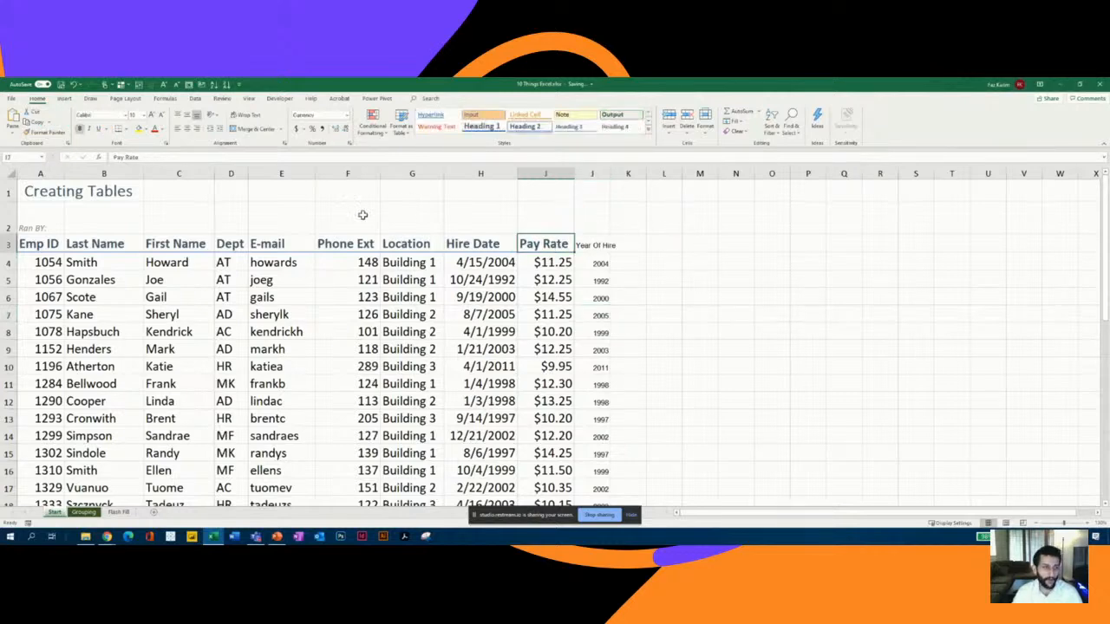
{"action": "left_click", "coordinate": [47, 132]}
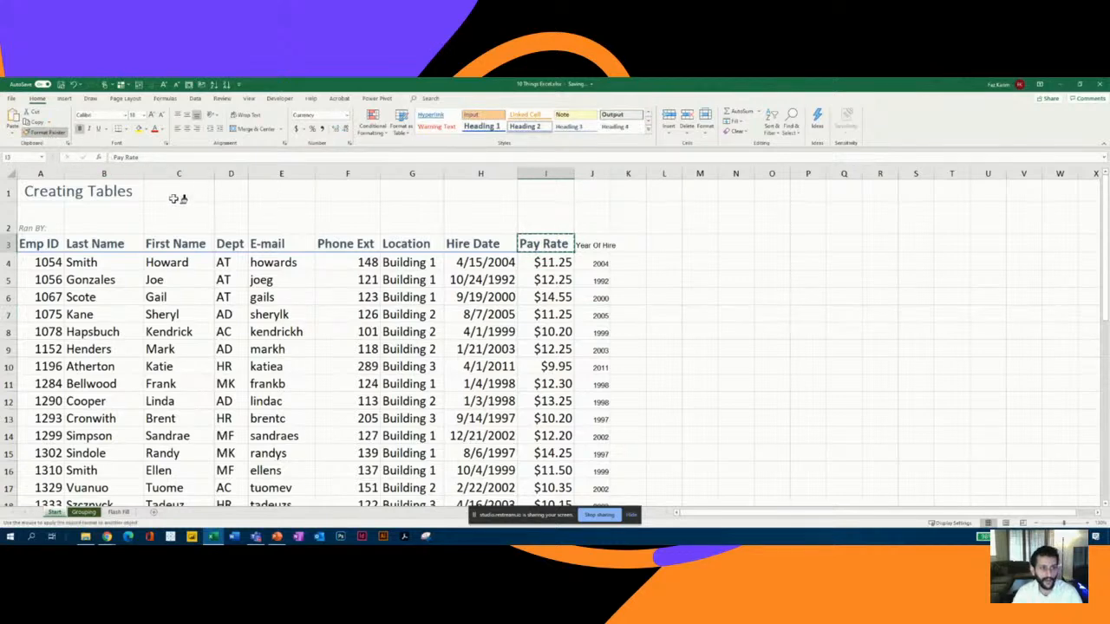
{"action": "left_click", "coordinate": [594, 244]}
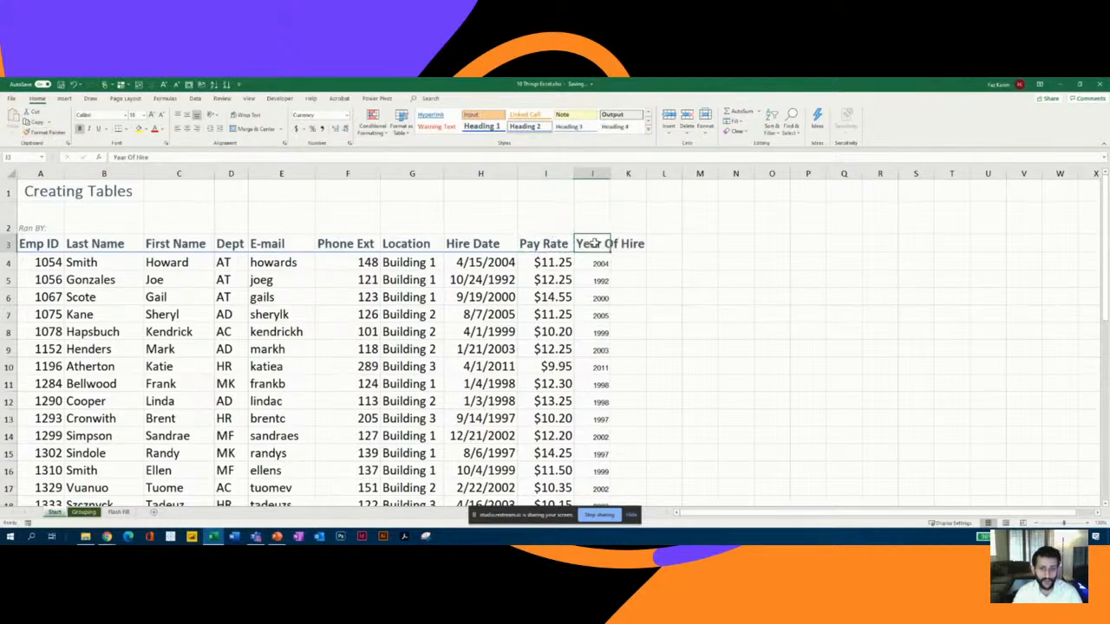
{"action": "left_click", "coordinate": [650, 265]}
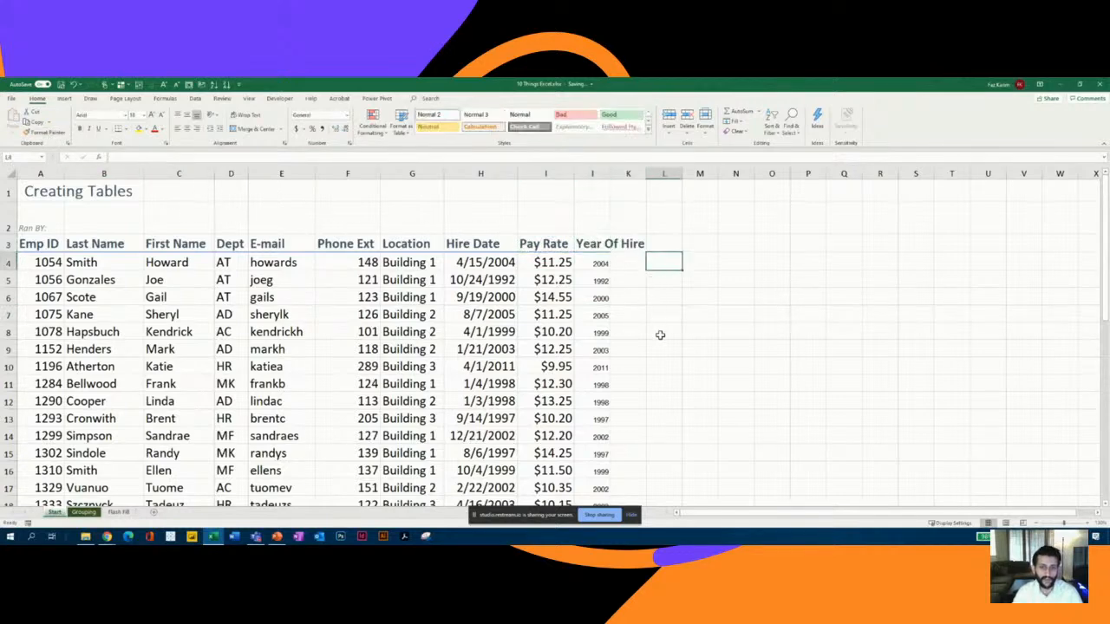
{"action": "left_click", "coordinate": [591, 247]}
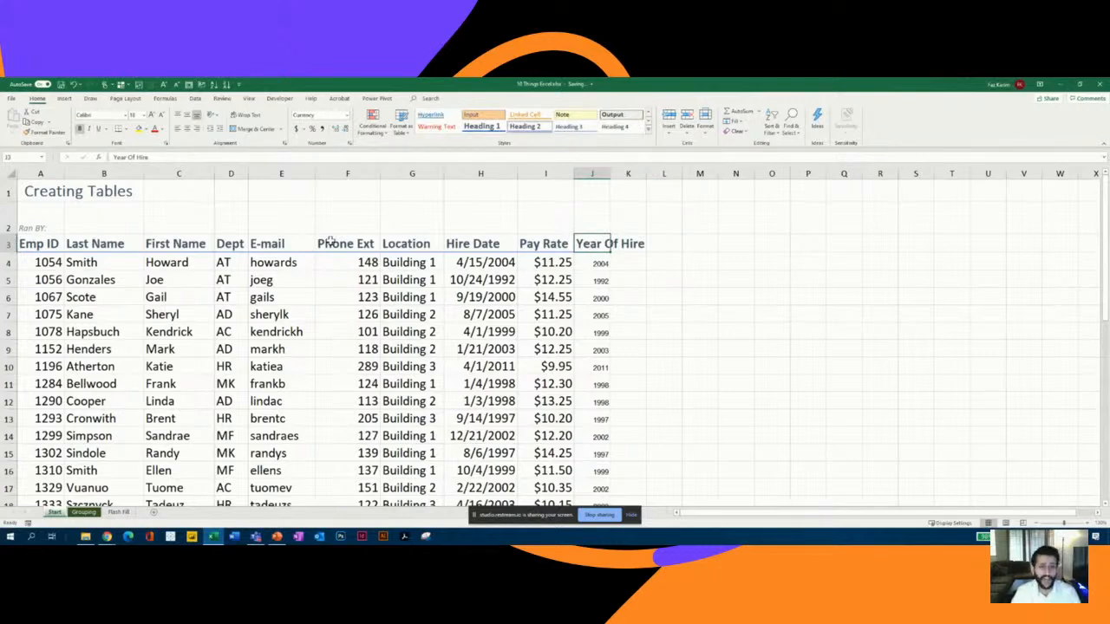
{"action": "left_click", "coordinate": [150, 248]}
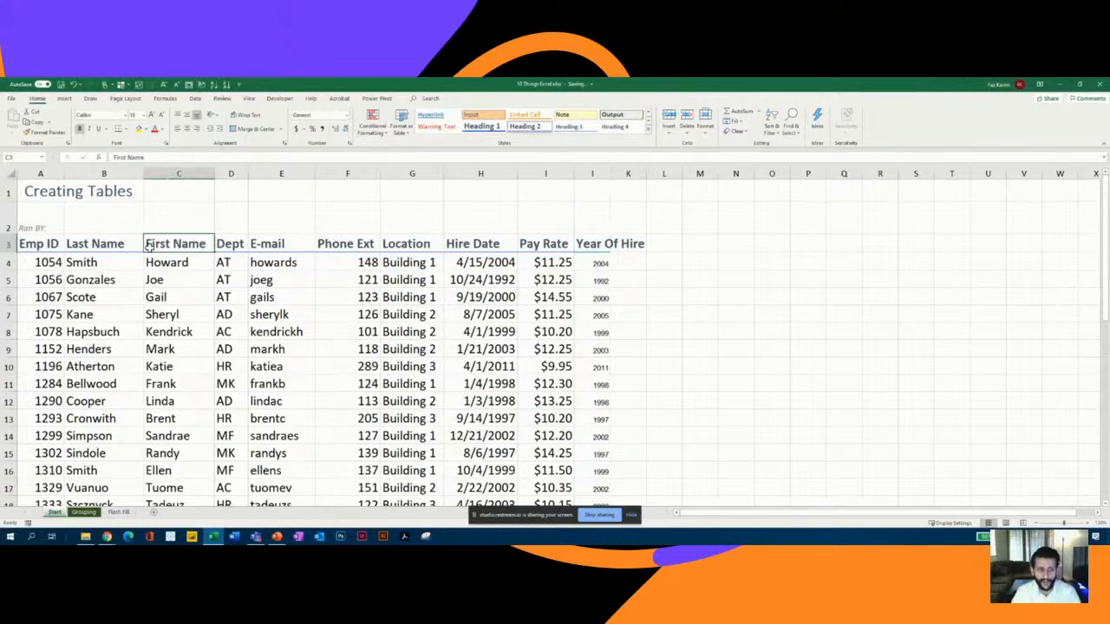
{"action": "left_click", "coordinate": [122, 247]}
{"action": "left_click", "coordinate": [172, 247]}
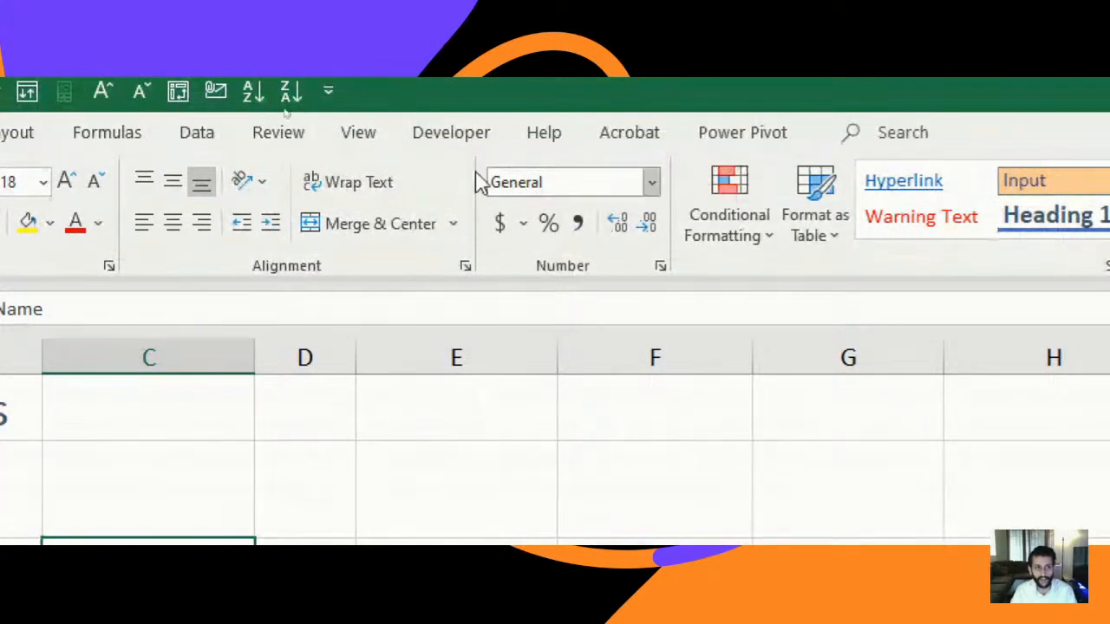
- Insert a blank column between the First Name and Dept columns
{"action": "left_click", "coordinate": [215, 140]}
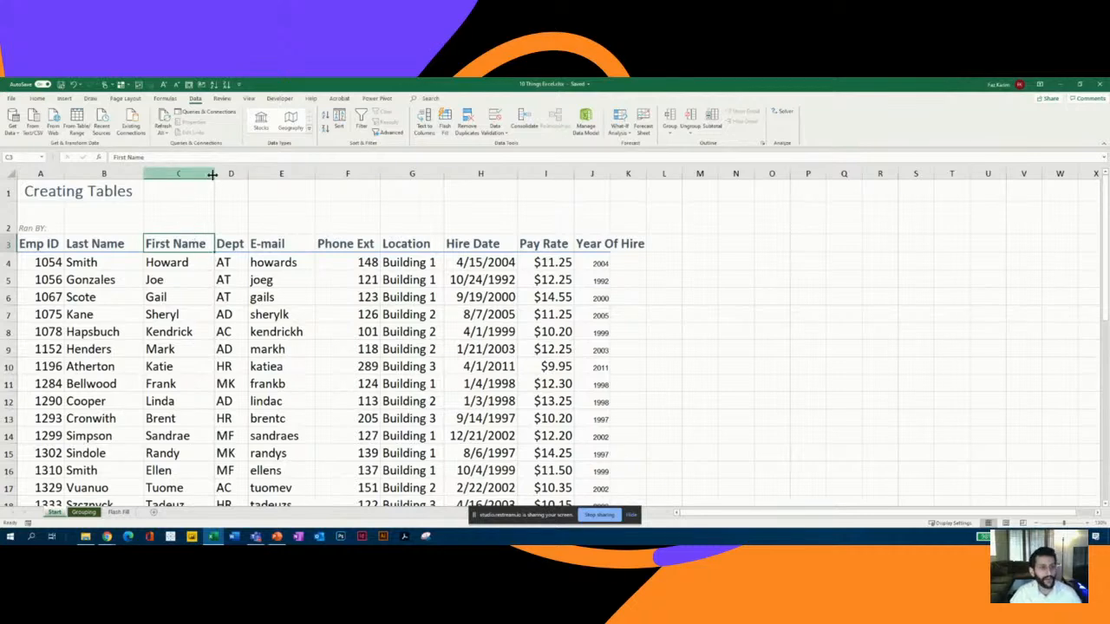
{"action": "left_click", "coordinate": [228, 174]}
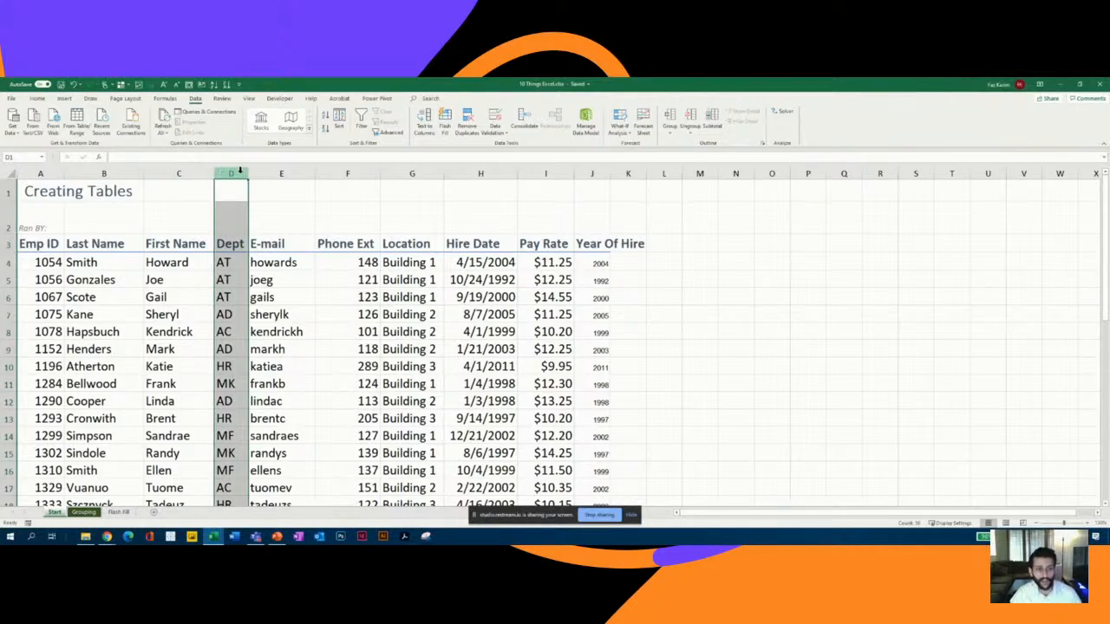
{"action": "left_click", "coordinate": [229, 294]}
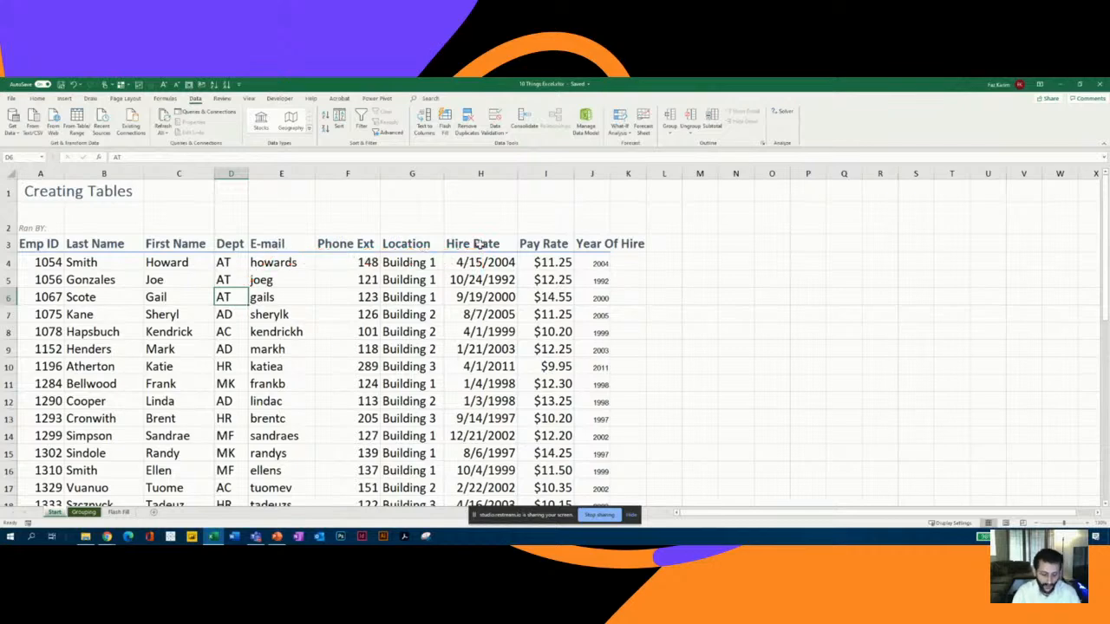
{"action": "key", "text": "ctrl+space"}
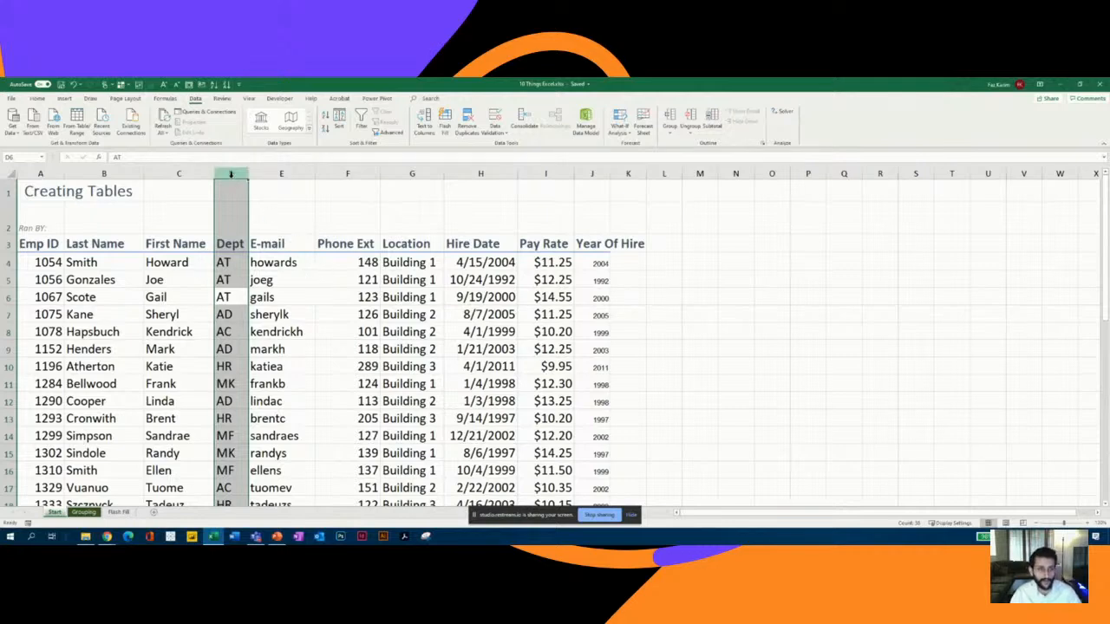
{"action": "right_click", "coordinate": [230, 174]}
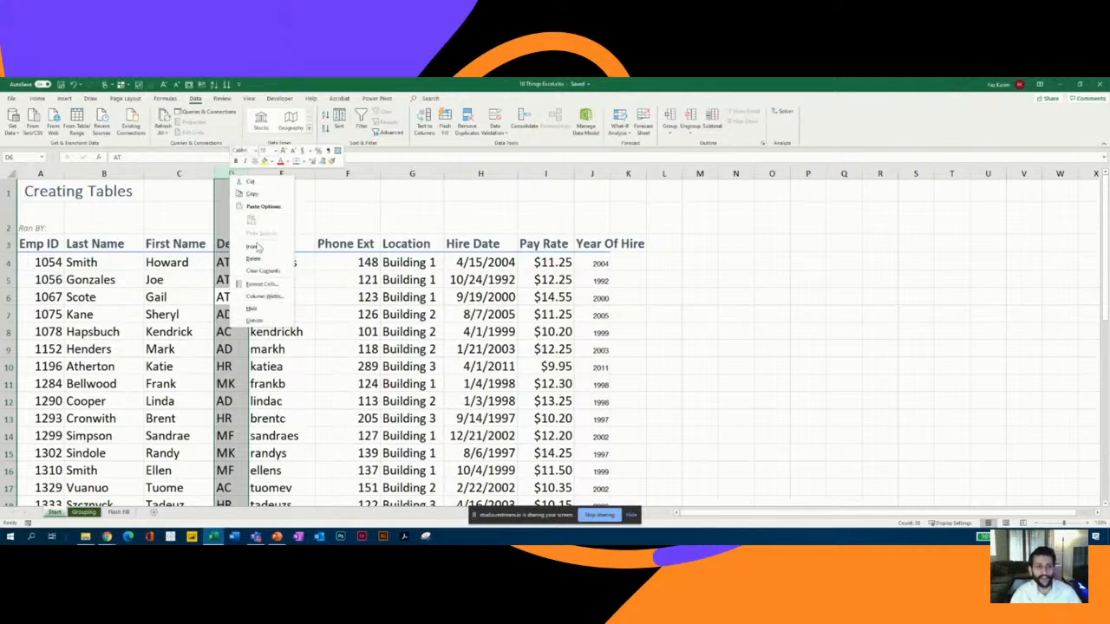
{"action": "left_click", "coordinate": [250, 246]}
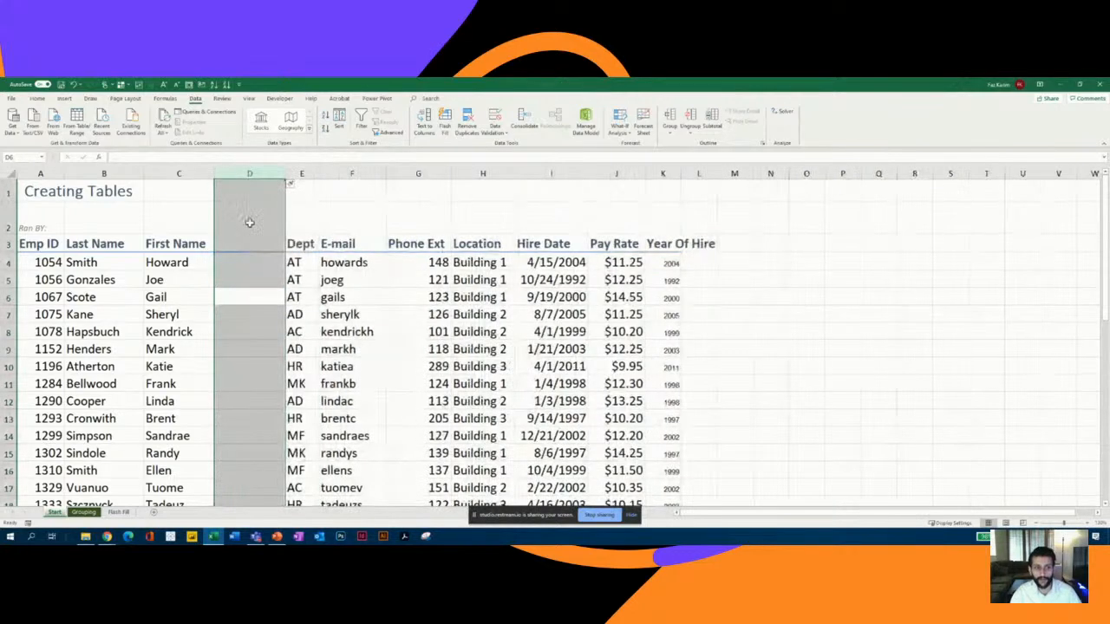
- Enter FULL NAME as the new column's header in cell D3
{"action": "left_click", "coordinate": [245, 245]}
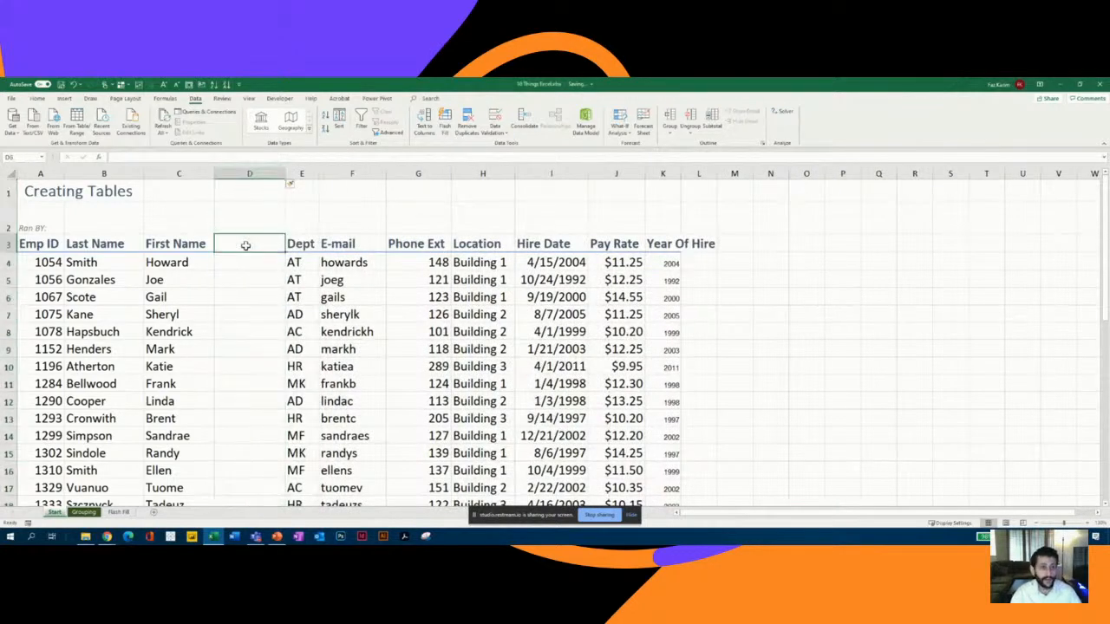
{"action": "type", "text": "FULL N"}
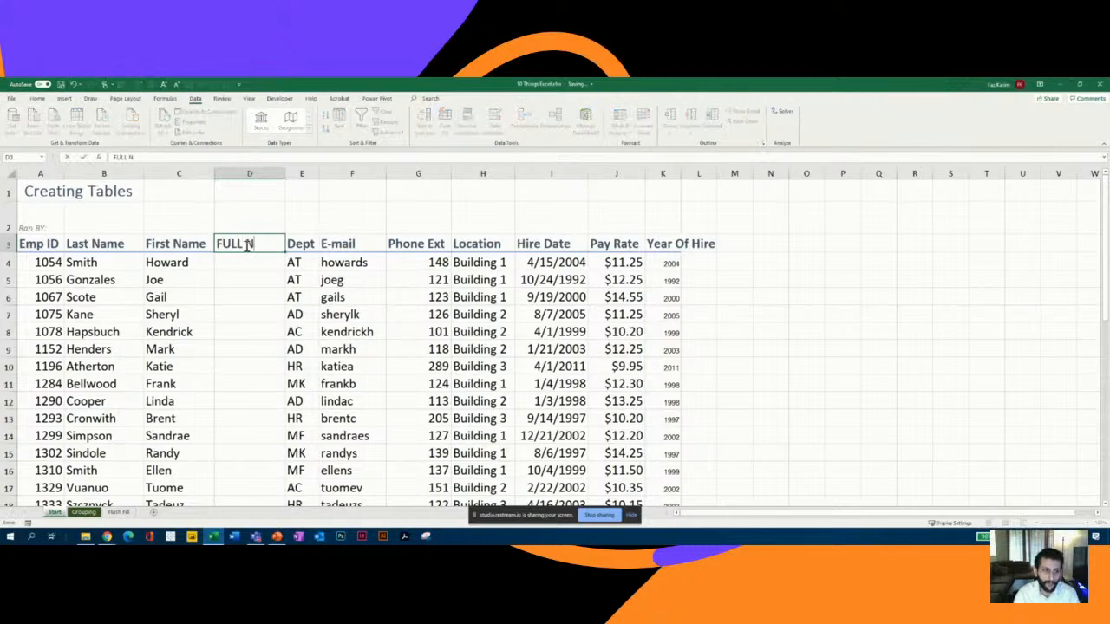
{"action": "type", "text": "AME"}
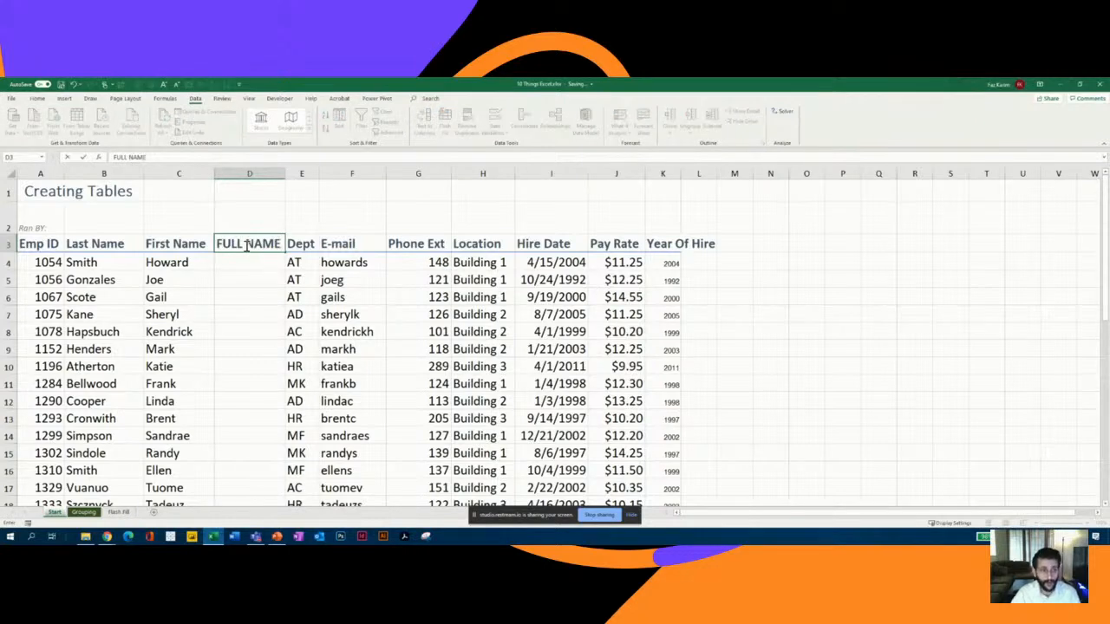
- Enter the first employee's full name, first name followed by last name, in cell D4
{"action": "left_click", "coordinate": [228, 265]}
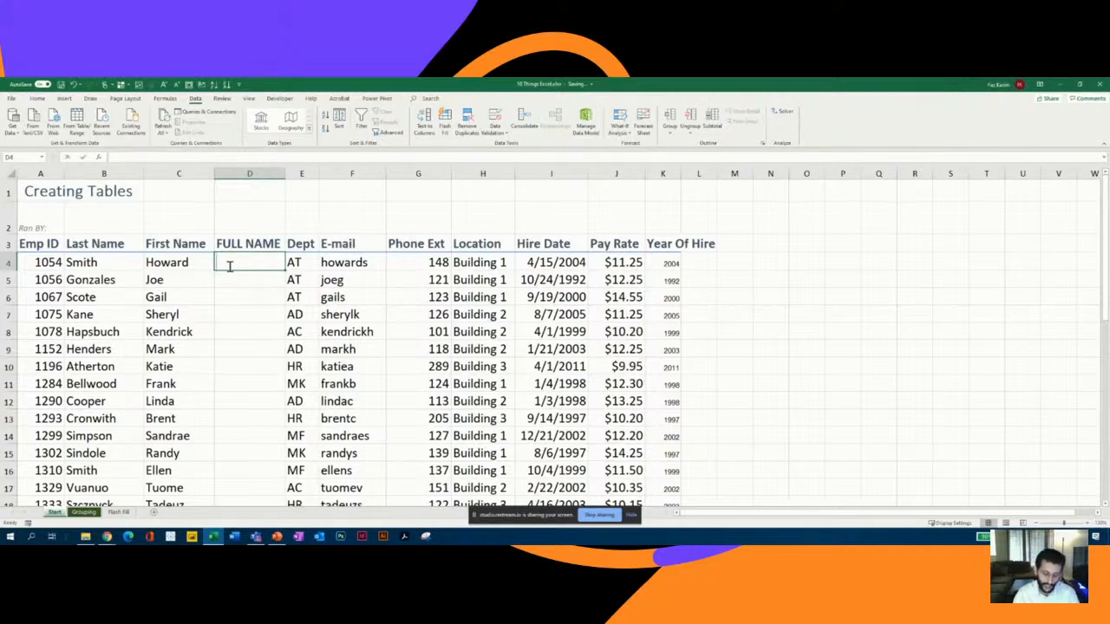
{"action": "type", "text": "Howard Smit"}
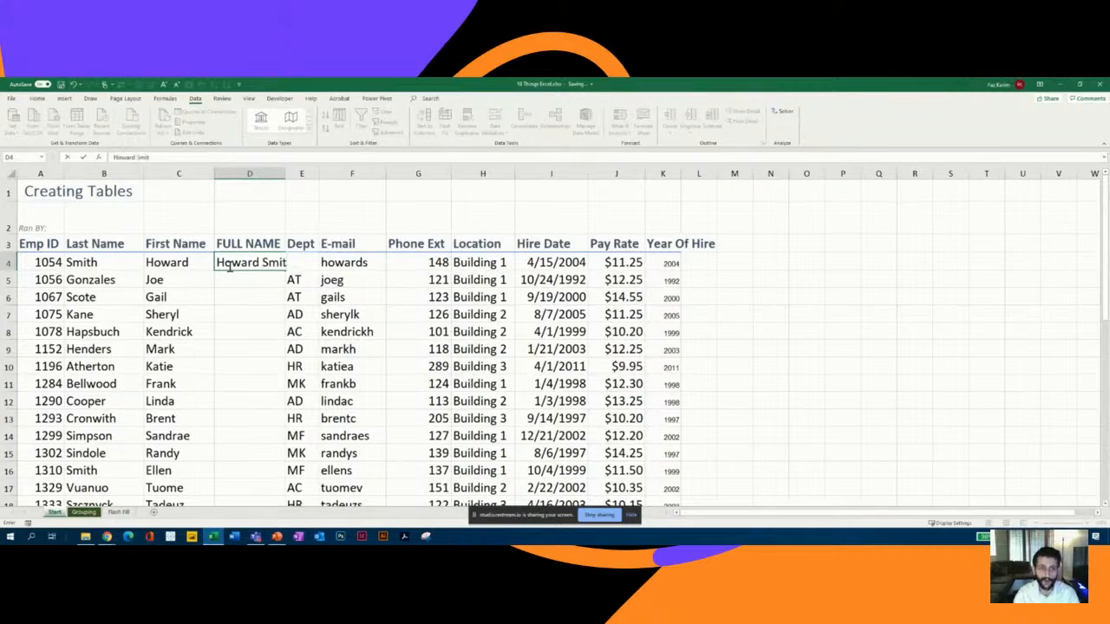
{"action": "type", "text": "h"}
{"action": "key", "text": "Return"}
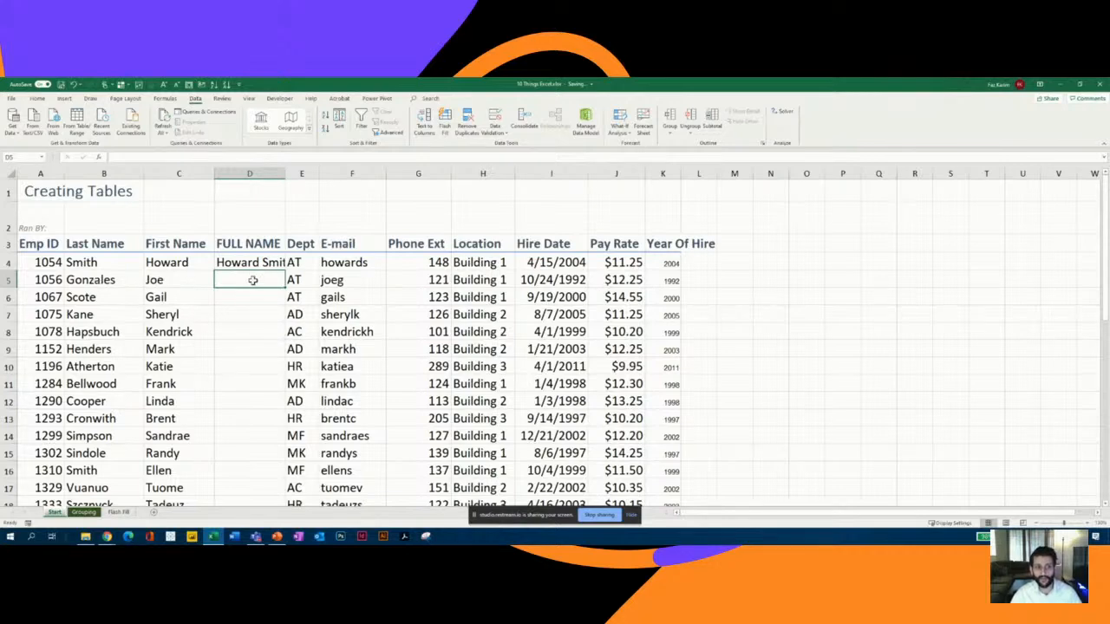
- Use Flash Fill from cell D5 to complete the FULL NAME column for the remaining employees
{"action": "left_click", "coordinate": [446, 126]}
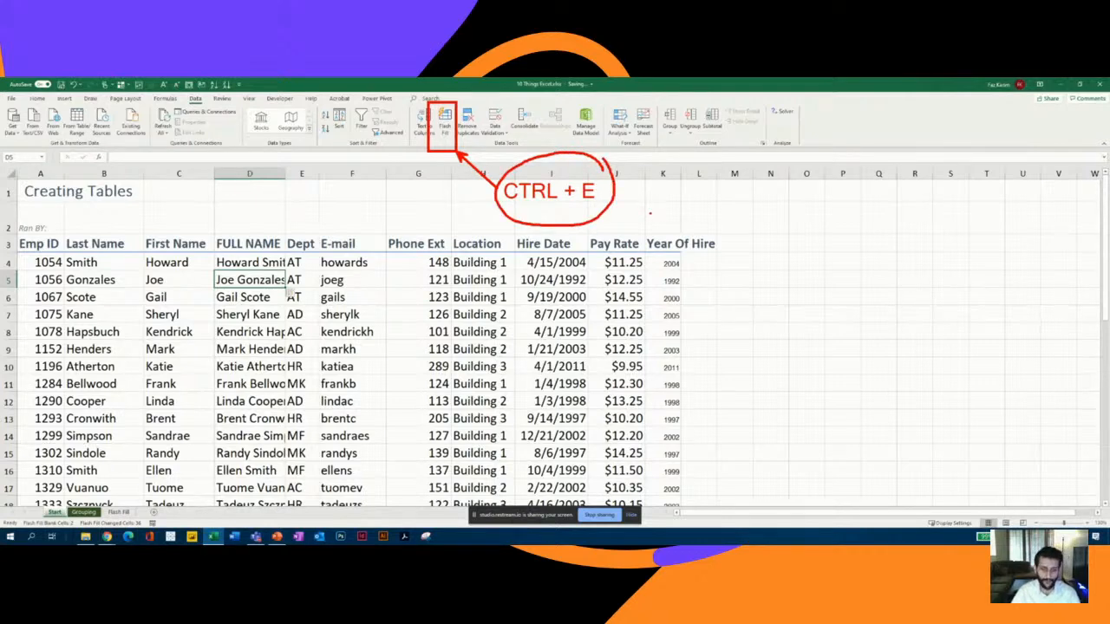
{"action": "key", "text": "ctrl+z"}
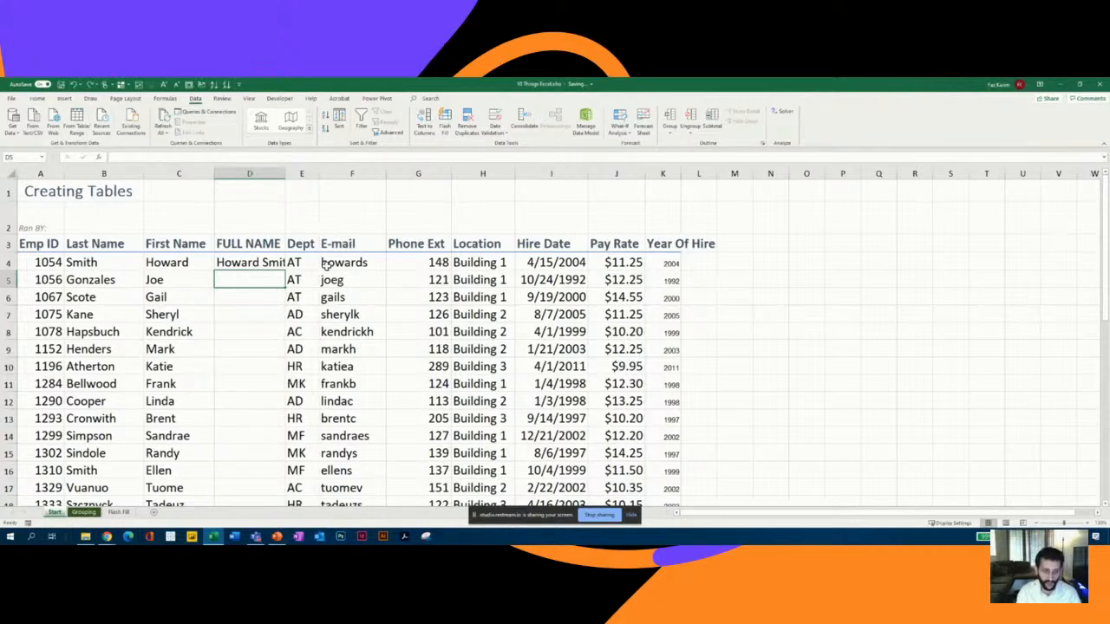
{"action": "key", "text": "ctrl+e"}
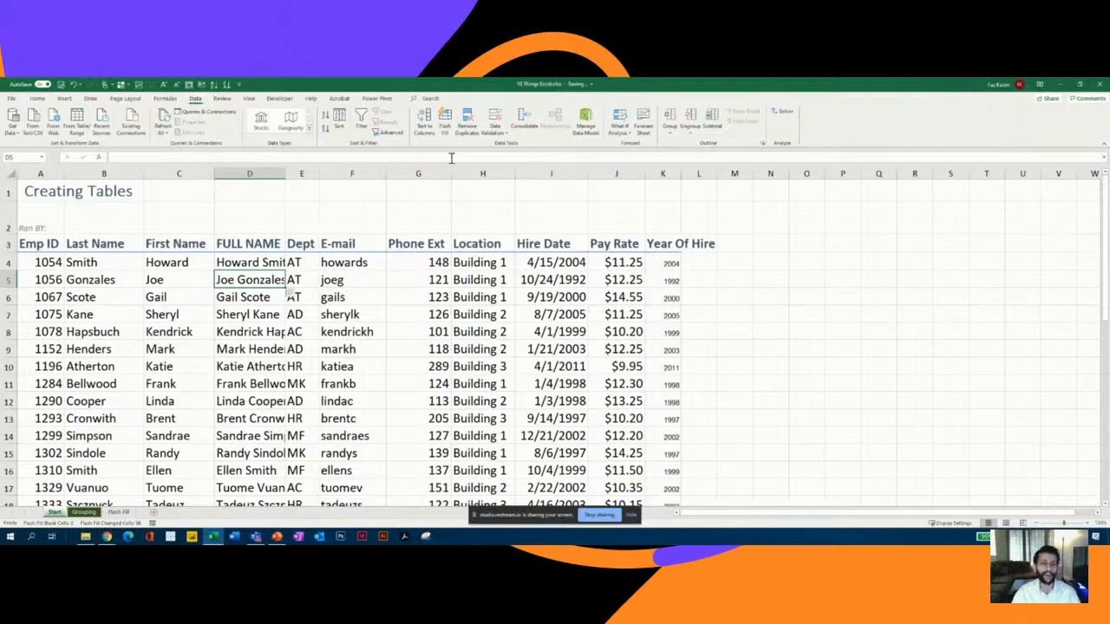
{"action": "left_click", "coordinate": [446, 126]}
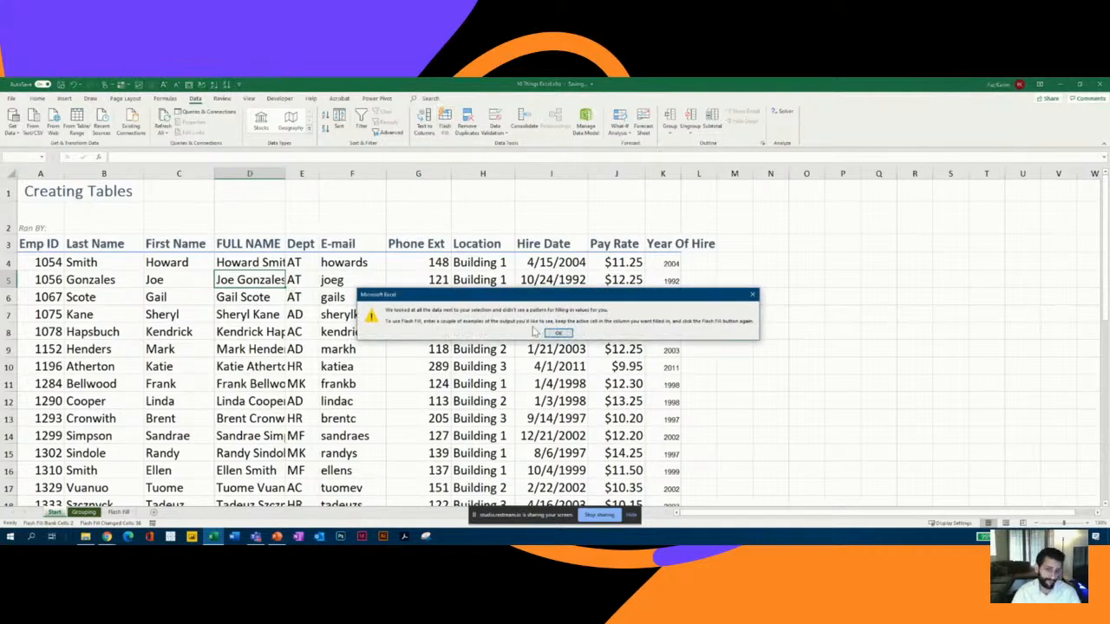
{"action": "left_click", "coordinate": [558, 333]}
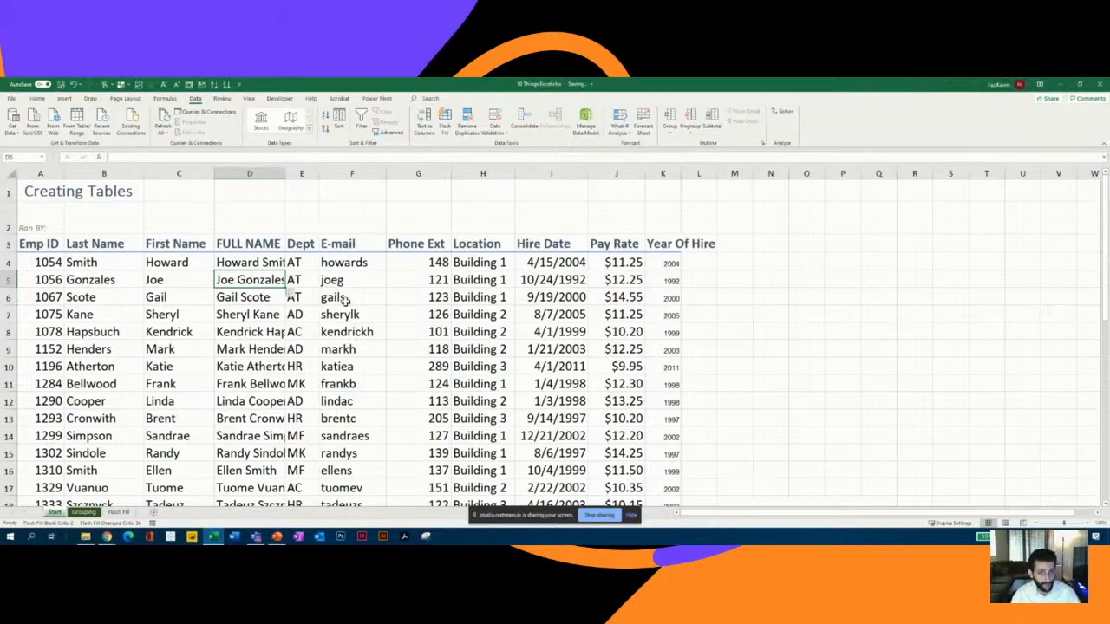
{"action": "left_click", "coordinate": [378, 228]}
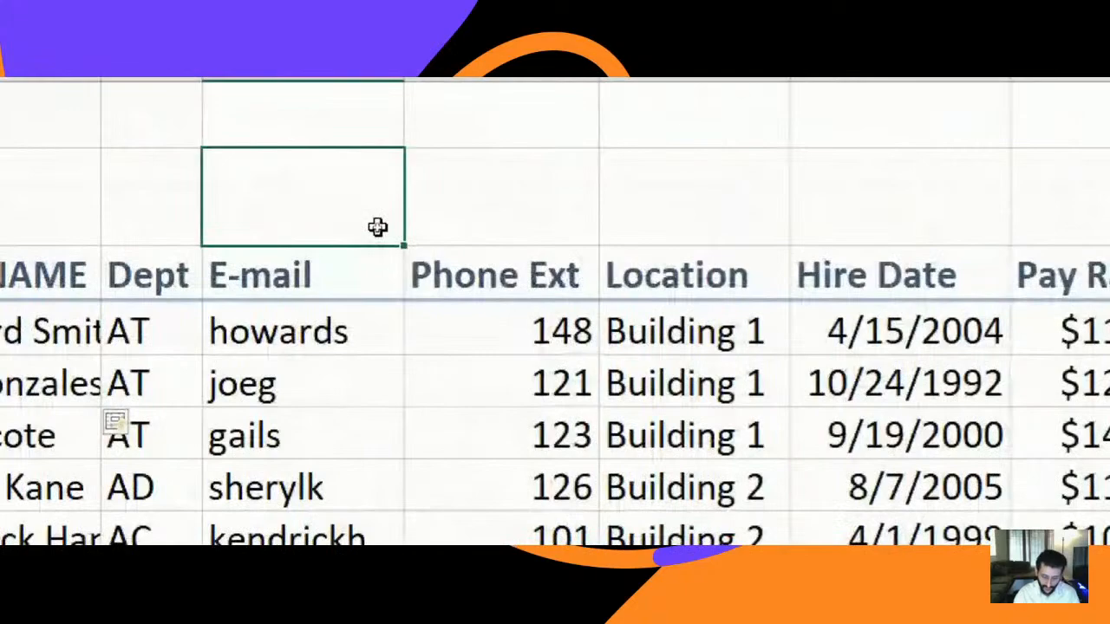
{"action": "type", "text": "="}
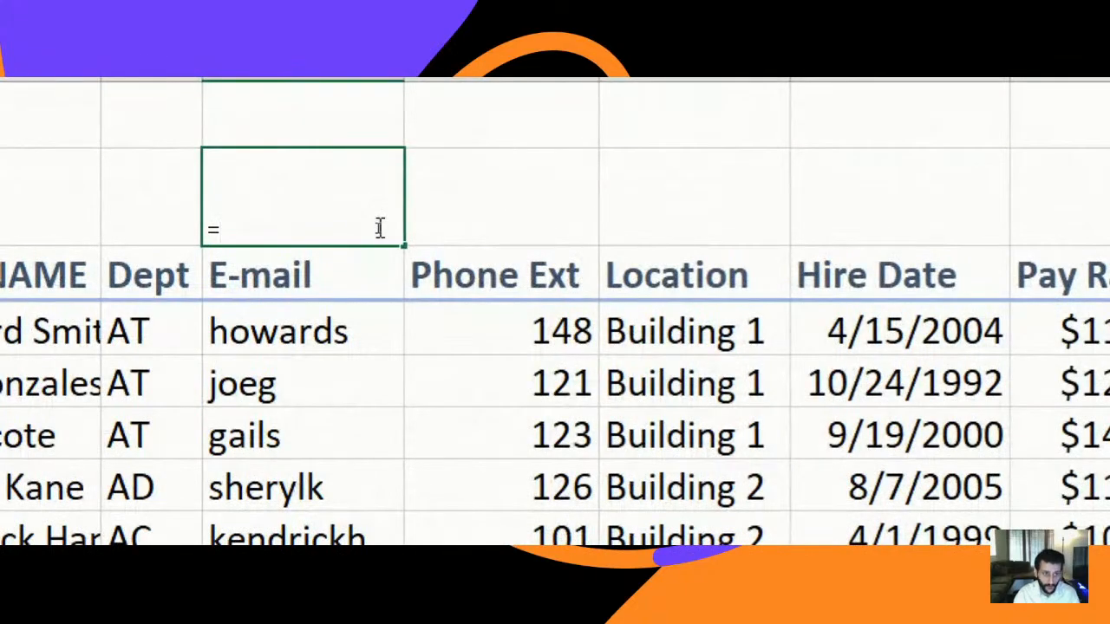
{"action": "type", "text": "con"}
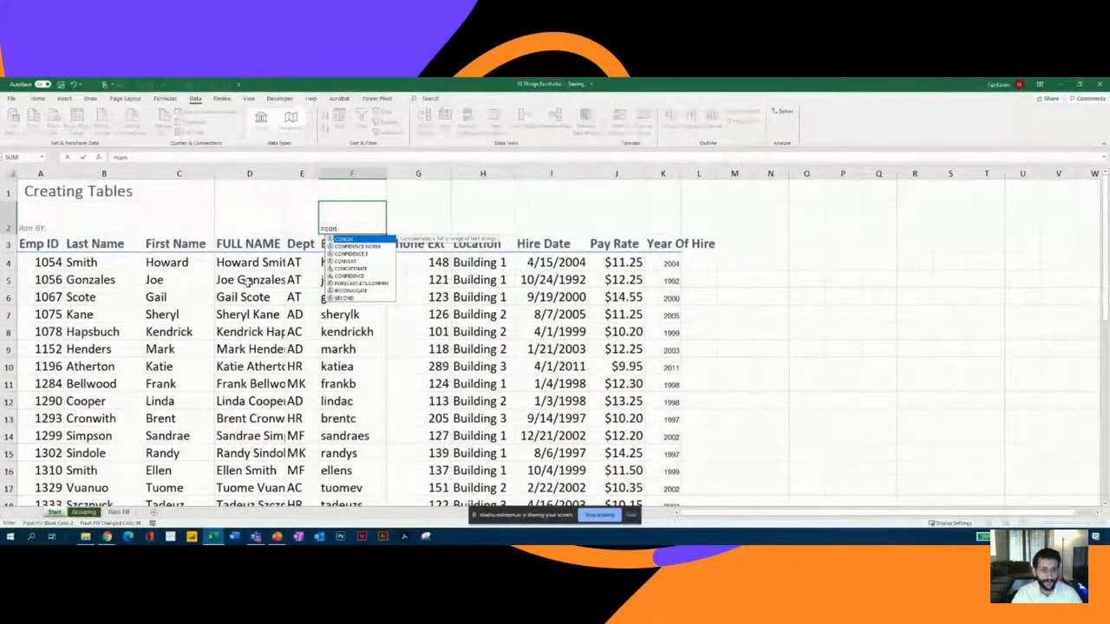
{"action": "key", "text": "Escape"}
{"action": "key", "text": "Escape"}
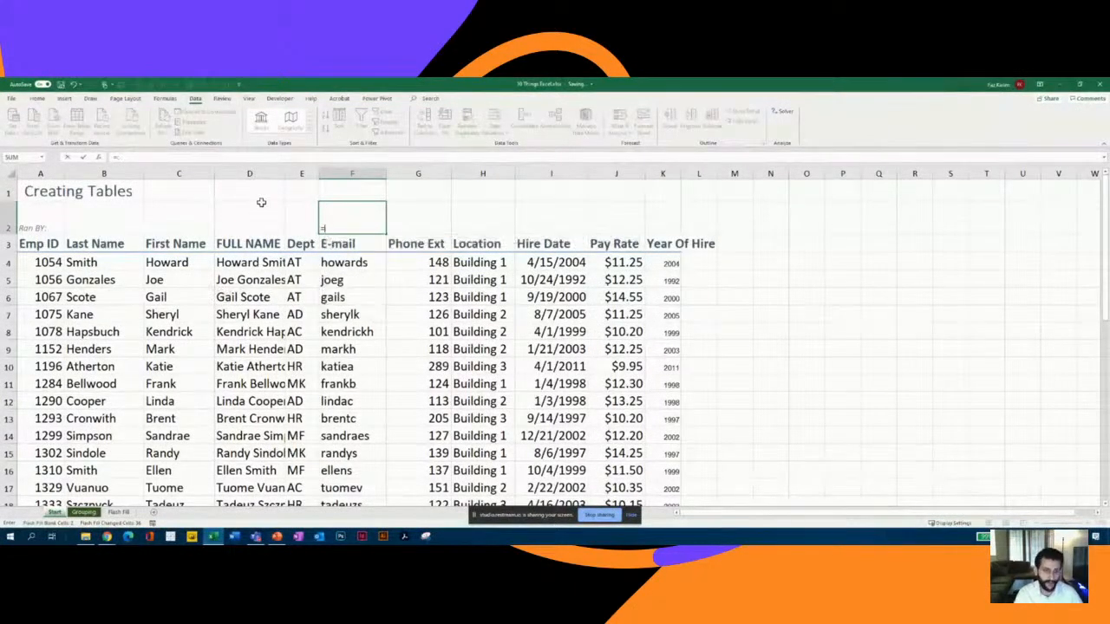
{"action": "left_click", "coordinate": [358, 267]}
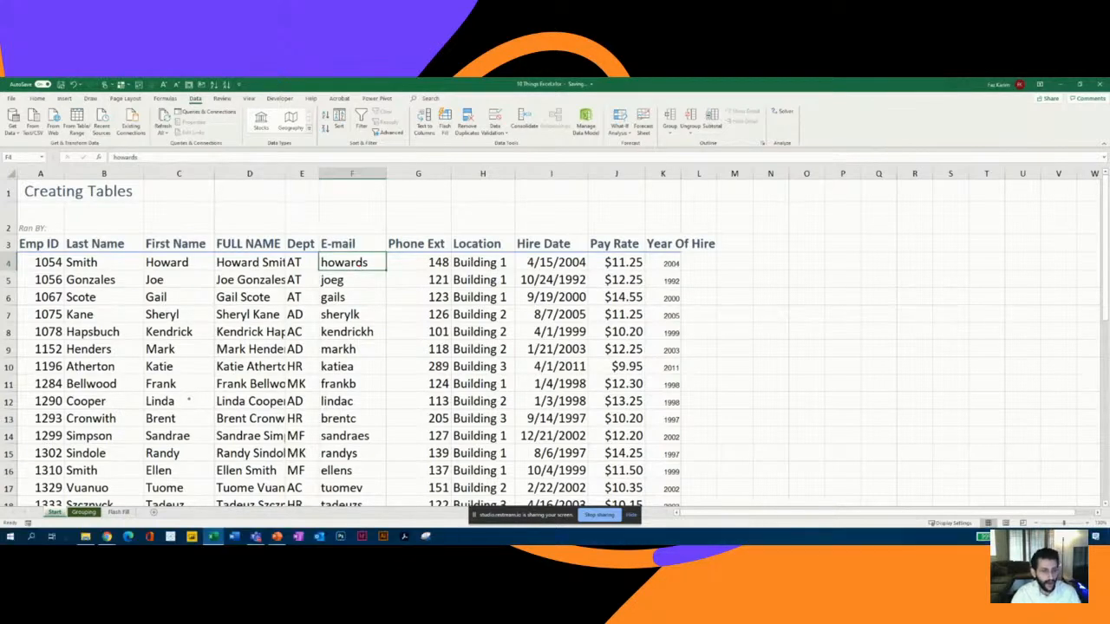
{"action": "left_click_drag", "start_coordinate": [55, 503], "coordinate": [105, 451]}
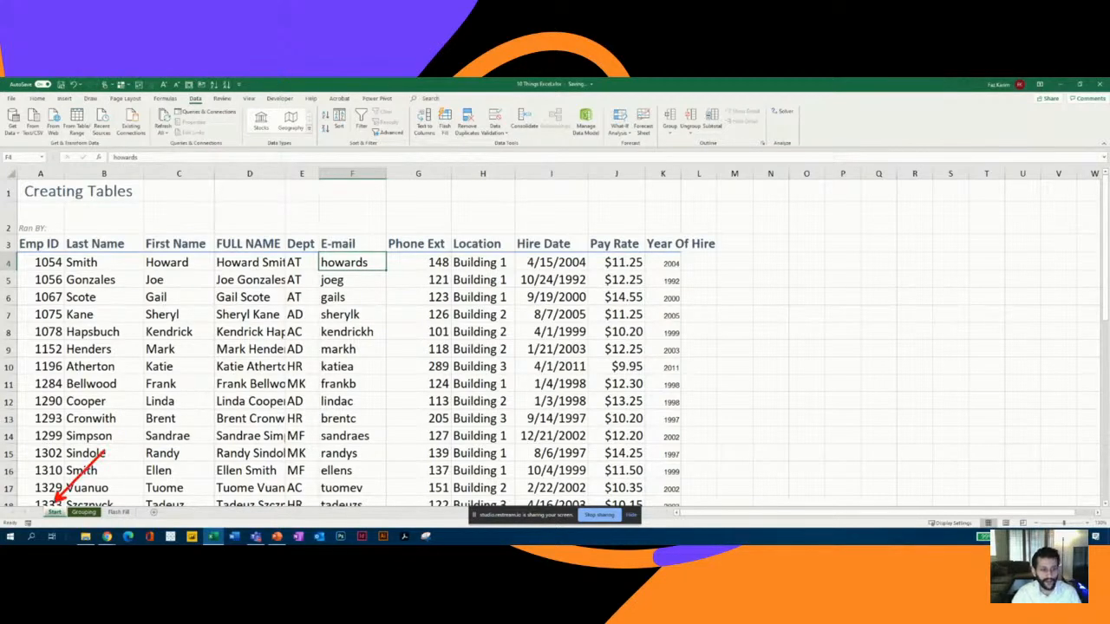
{"action": "left_click_drag", "start_coordinate": [87, 507], "coordinate": [134, 455]}
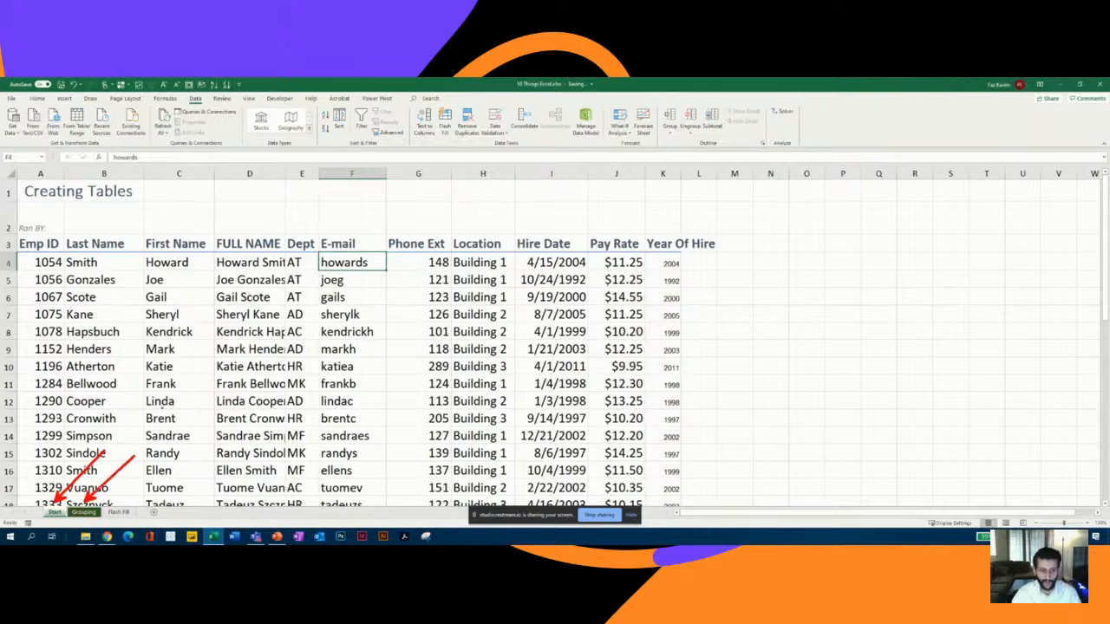
{"action": "left_click", "coordinate": [109, 408]}
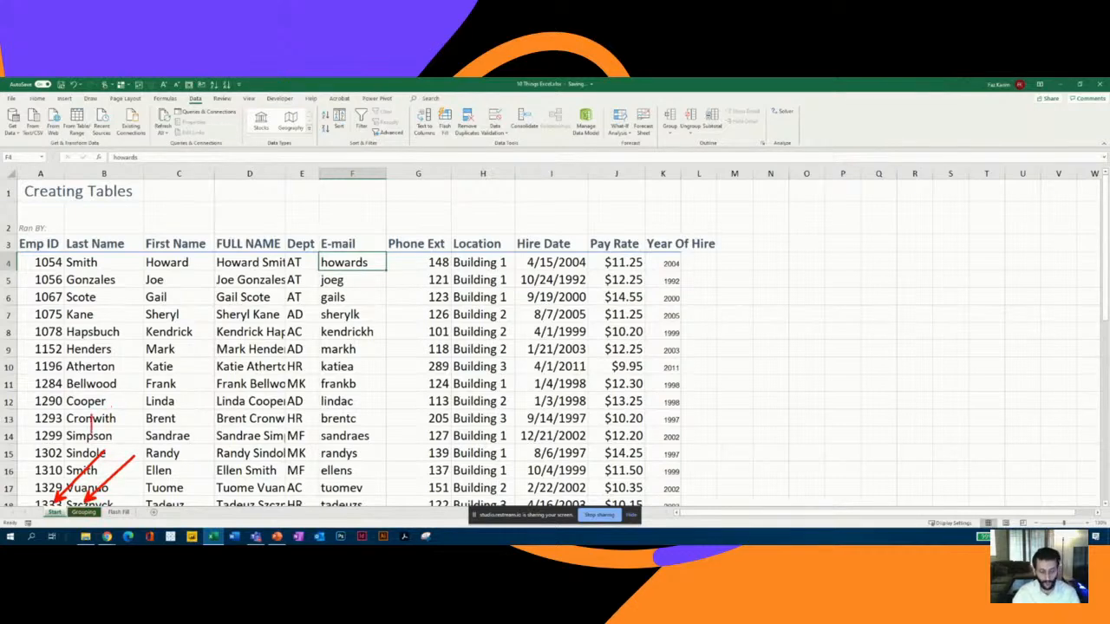
{"action": "type", "text": "start"}
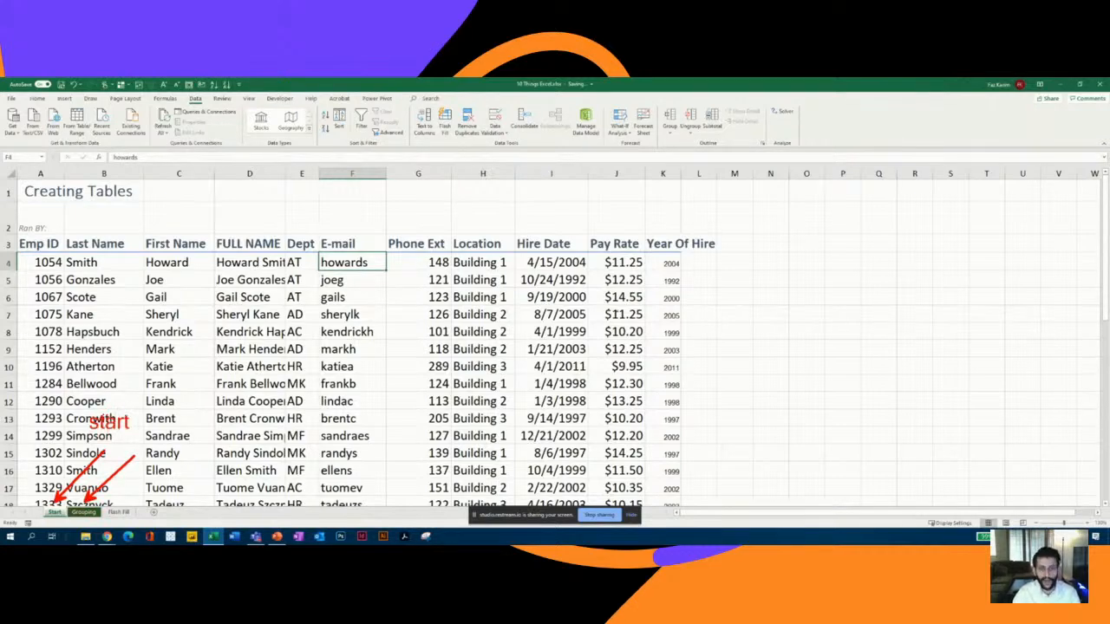
{"action": "mouse_move", "coordinate": [665, 234]}
{"action": "left_mouse_down"}
{"action": "mouse_move", "coordinate": [639, 215]}
{"action": "mouse_move", "coordinate": [681, 287]}
{"action": "mouse_move", "coordinate": [731, 256]}
{"action": "left_mouse_up"}
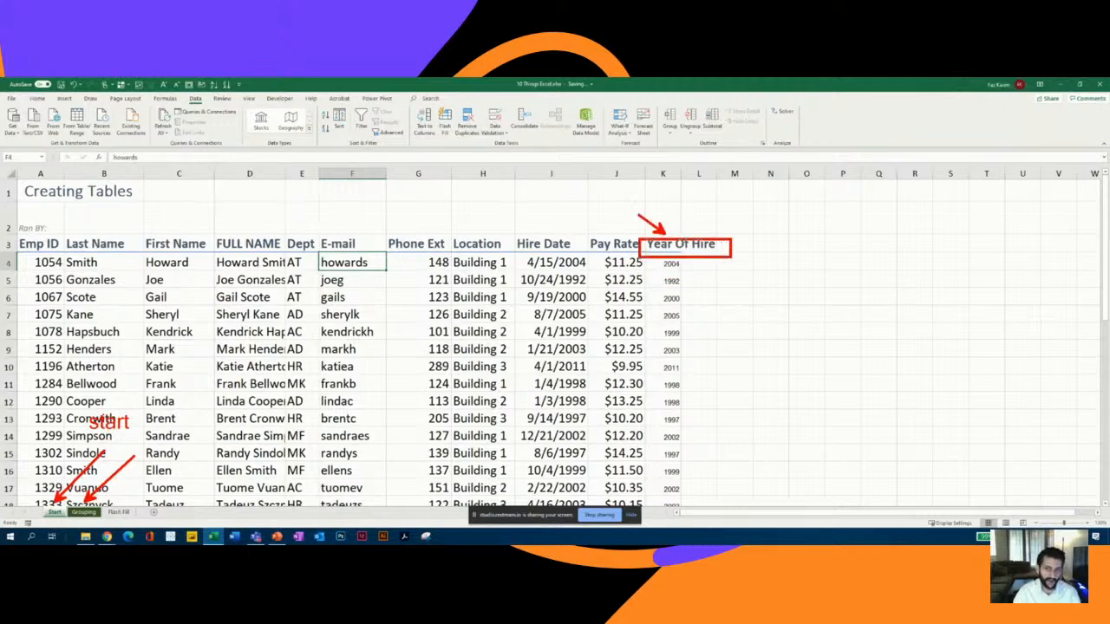
{"action": "left_click_drag", "start_coordinate": [205, 230], "coordinate": [288, 263]}
{"action": "left_click_drag", "start_coordinate": [247, 208], "coordinate": [261, 226]}
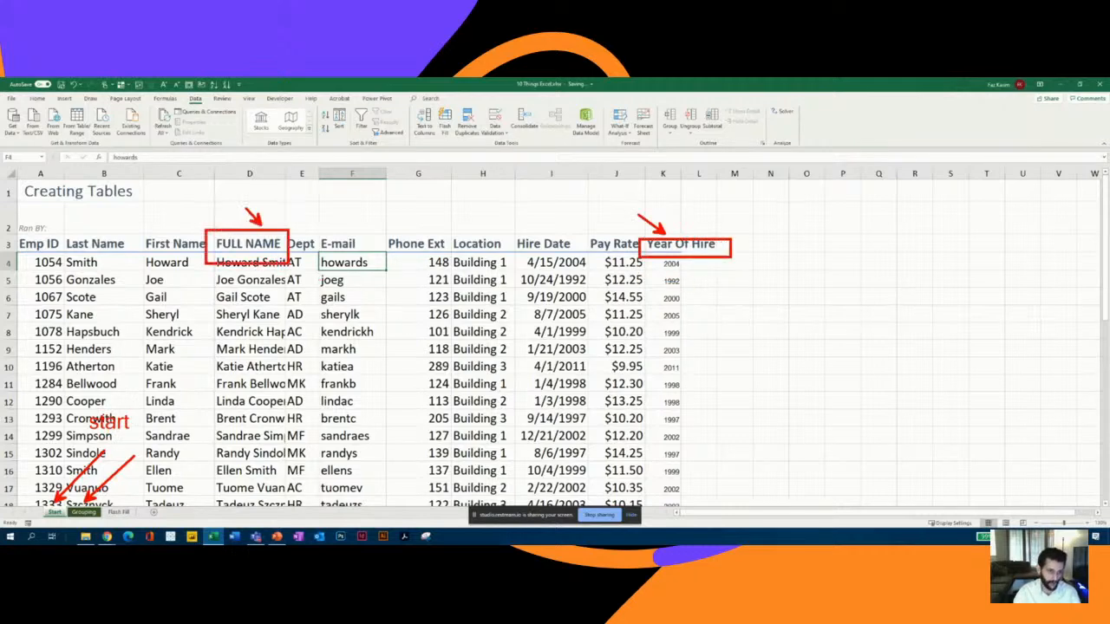
{"action": "left_click_drag", "start_coordinate": [654, 199], "coordinate": [676, 219]}
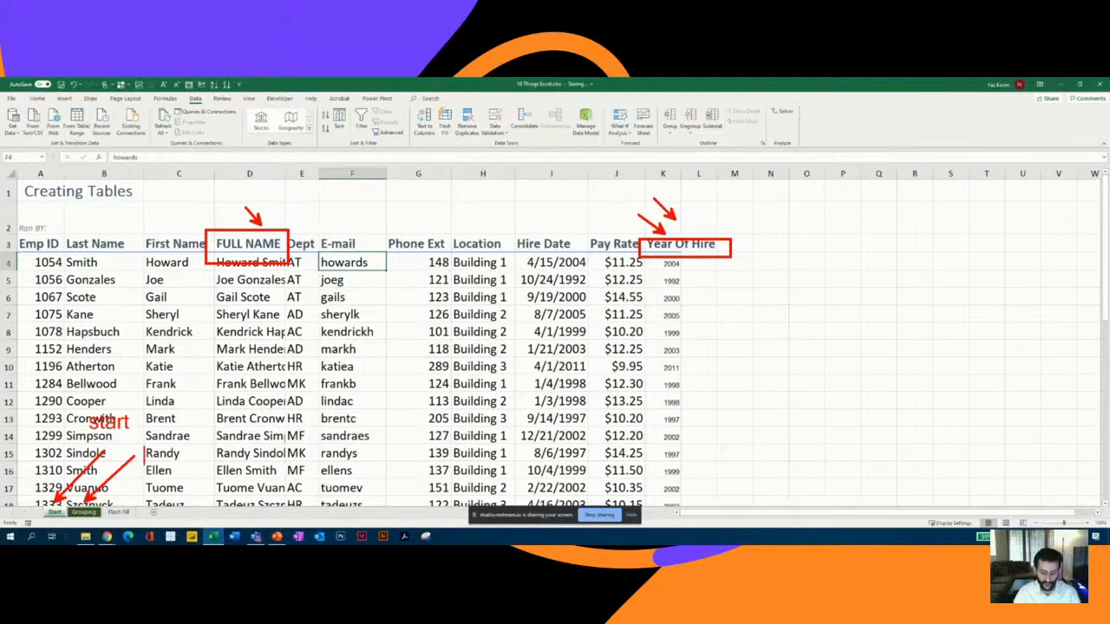
{"action": "type", "text": "copy - employees"}
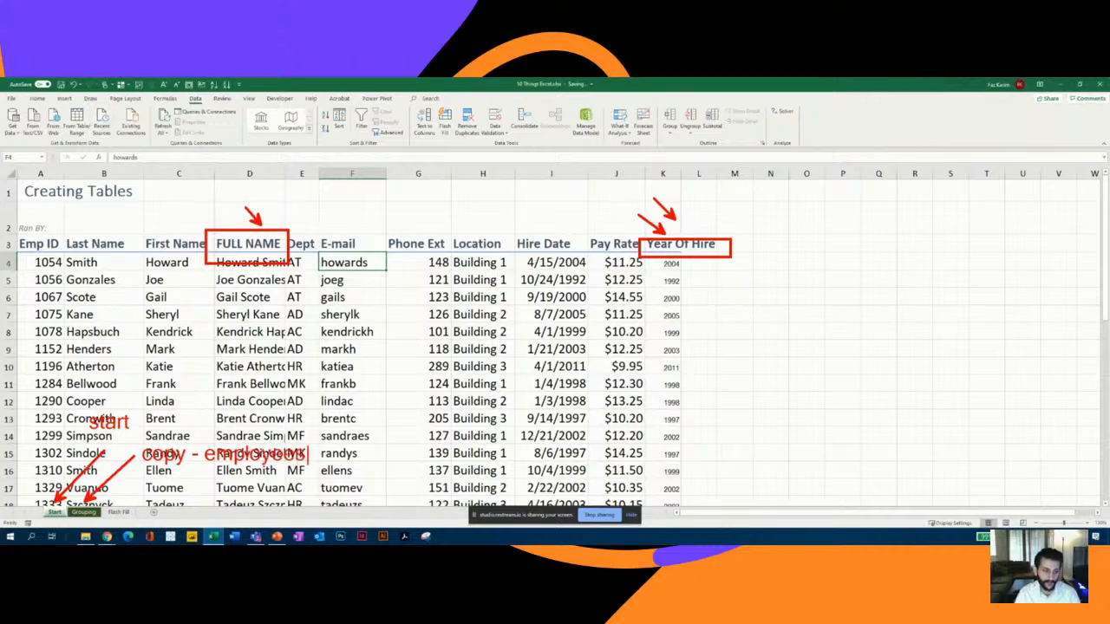
{"action": "key", "text": "BackSpace"}
{"action": "key", "text": "BackSpace"}
{"action": "key", "text": "BackSpace"}
{"action": "key", "text": "BackSpace"}
{"action": "key", "text": "BackSpace"}
{"action": "key", "text": "BackSpace"}
{"action": "key", "text": "BackSpace"}
{"action": "key", "text": "BackSpace"}
{"action": "key", "text": "BackSpace"}
{"action": "key", "text": "BackSpace"}
{"action": "key", "text": "BackSpace"}
{"action": "key", "text": "BackSpace"}
{"action": "key", "text": "BackSpace"}
{"action": "key", "text": "BackSpace"}
{"action": "key", "text": "BackSpace"}
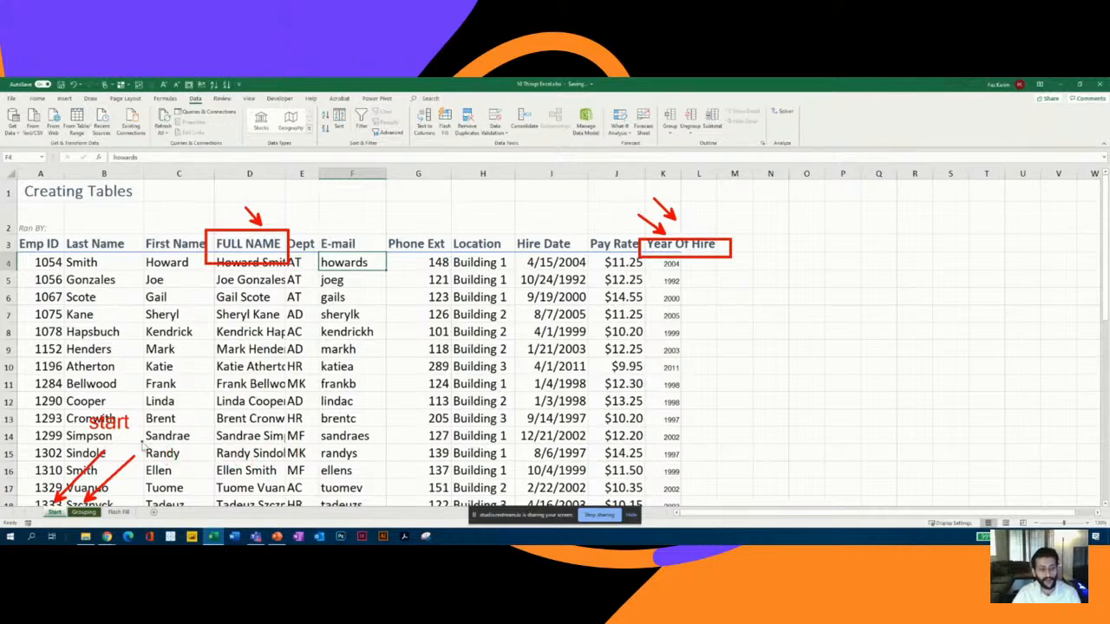
{"action": "key", "text": "Escape"}
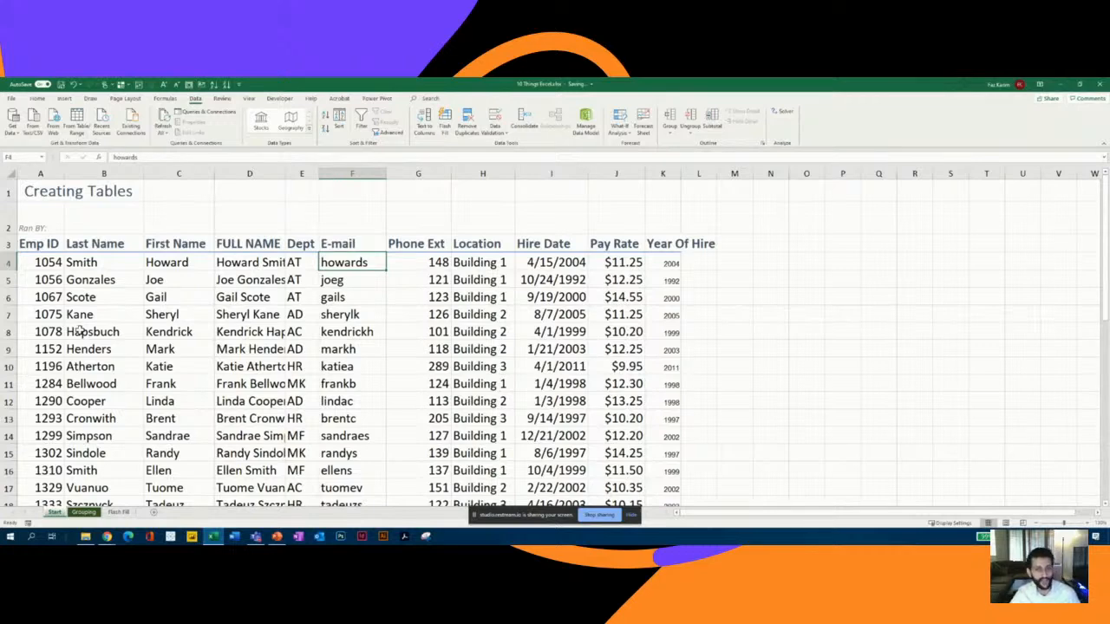
- Compare the empty Ran BY cell B2 on the Start sheet with the same cell on the Grouping sheet
{"action": "left_click", "coordinate": [78, 222]}
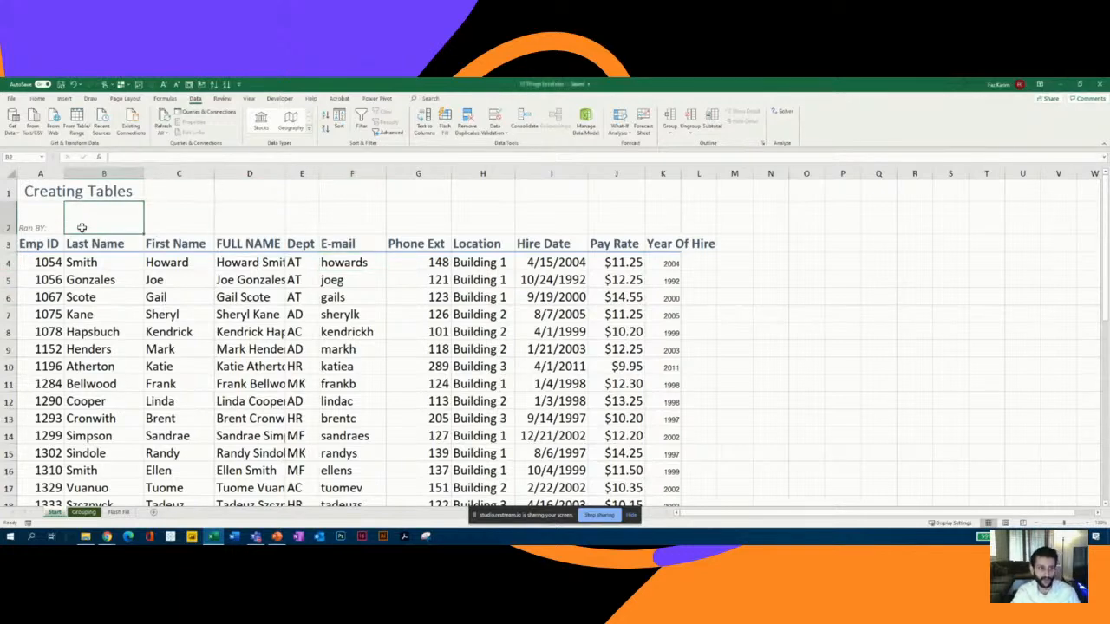
{"action": "scroll", "coordinate": [81, 227], "scroll_direction": "up", "scroll_amount": 3}
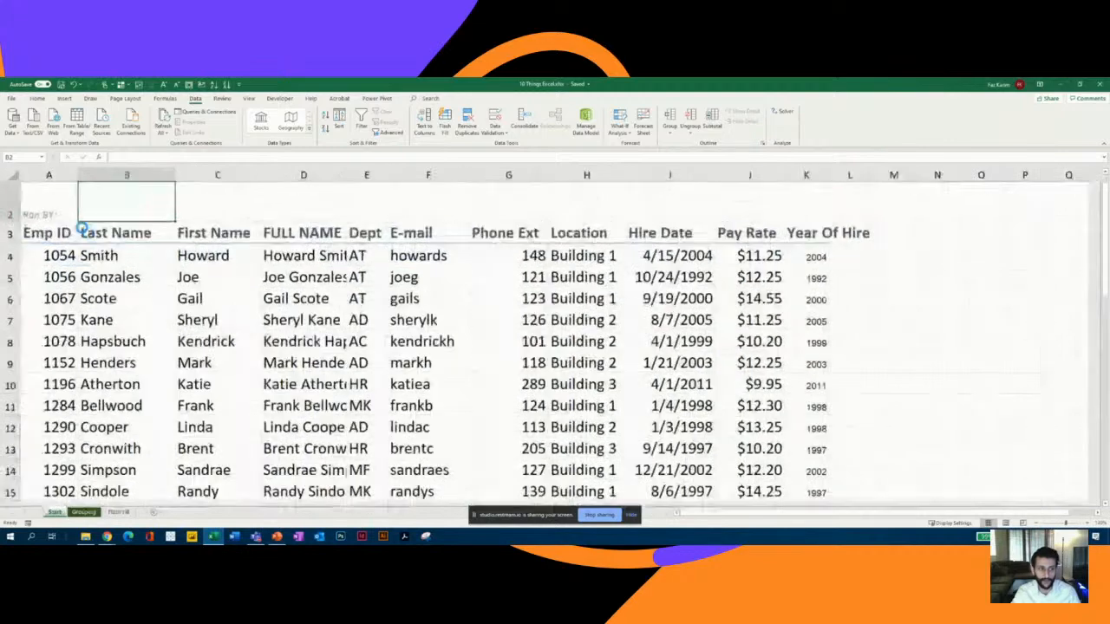
{"action": "scroll", "coordinate": [81, 227], "scroll_direction": "up", "scroll_amount": 1}
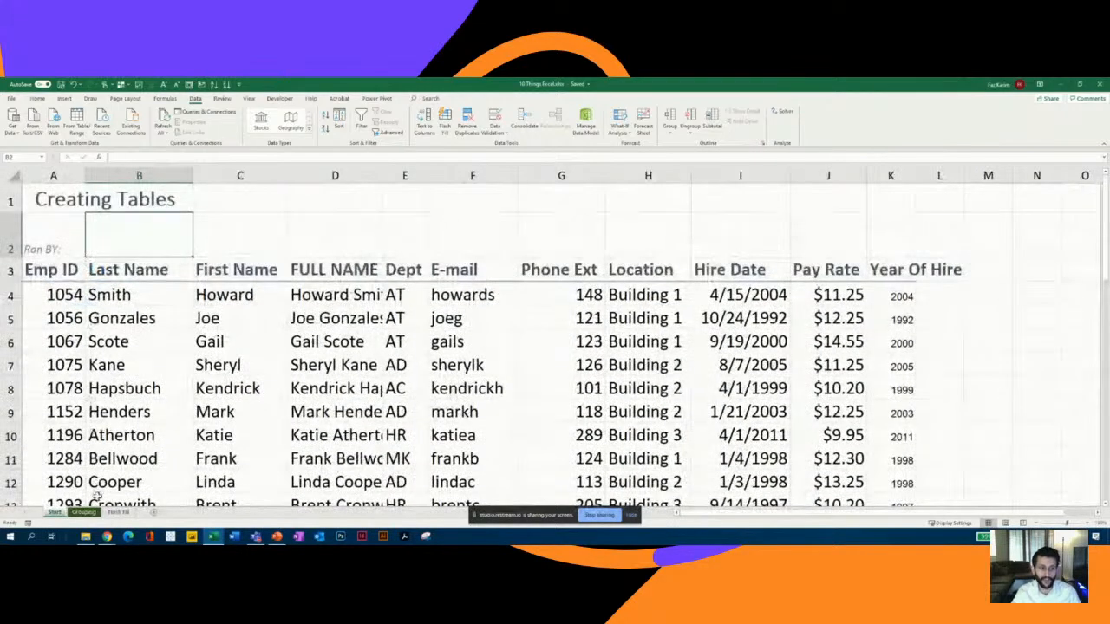
{"action": "scroll", "coordinate": [84, 224], "scroll_direction": "down", "scroll_amount": 3}
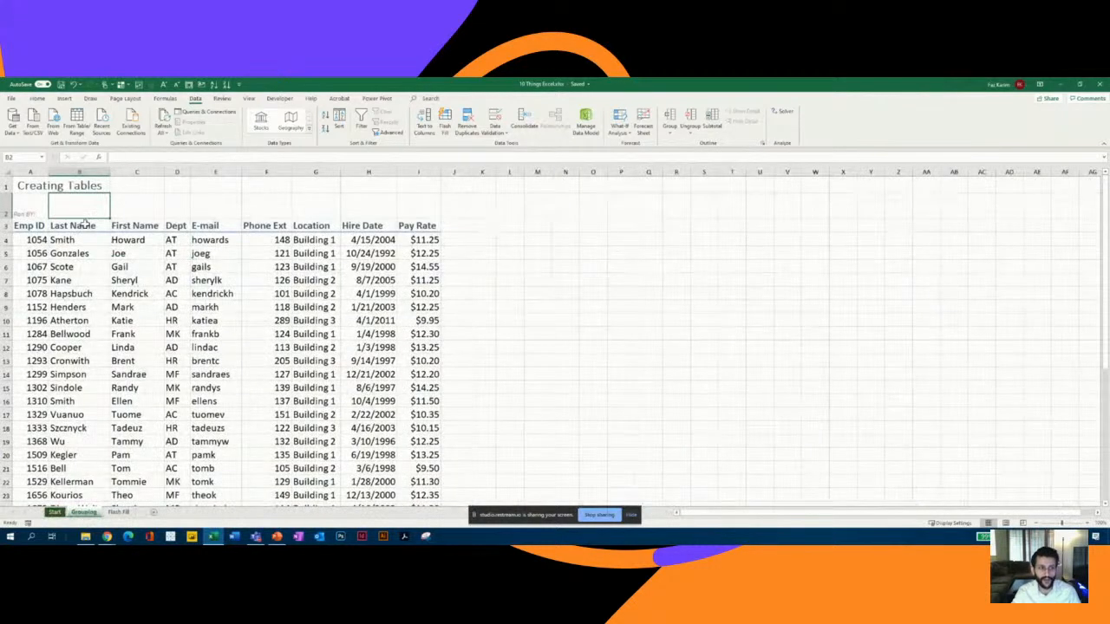
{"action": "scroll", "coordinate": [84, 224], "scroll_direction": "up", "scroll_amount": 1}
{"action": "scroll", "coordinate": [84, 224], "scroll_direction": "up", "scroll_amount": 1}
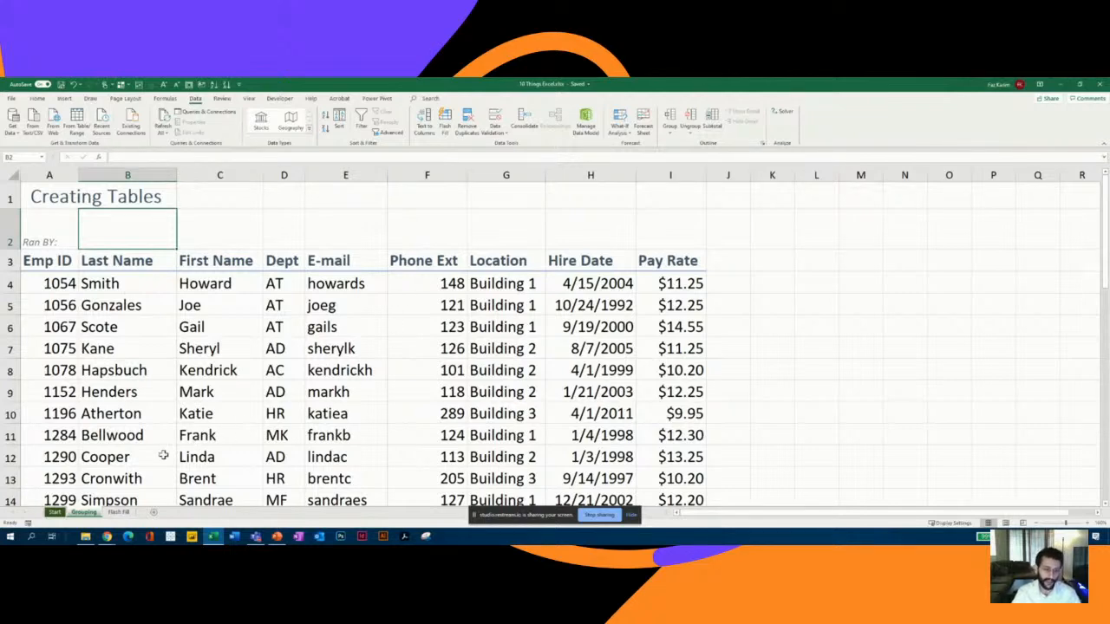
{"action": "left_click", "coordinate": [57, 512]}
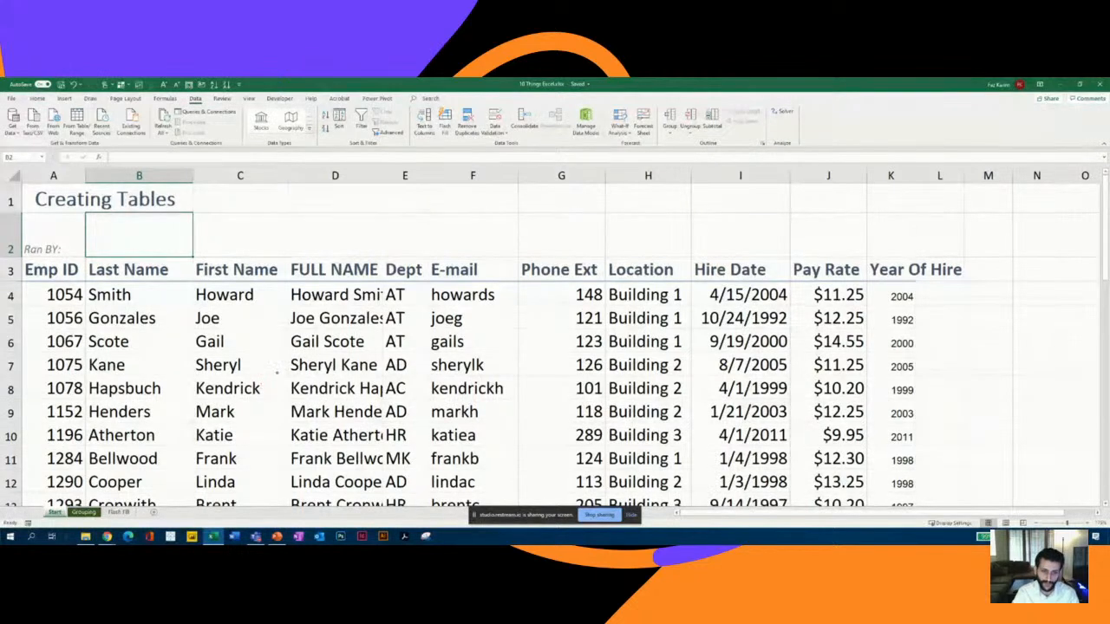
{"action": "type", "text": "GROUPING"}
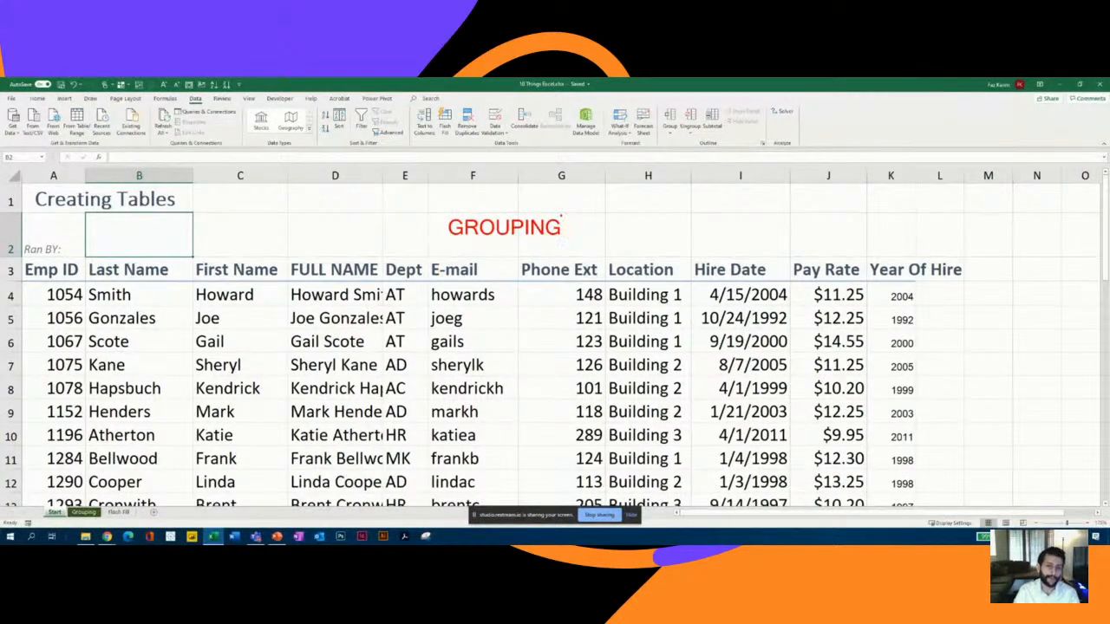
{"action": "mouse_move", "coordinate": [577, 206]}
{"action": "left_mouse_down"}
{"action": "mouse_move", "coordinate": [489, 189]}
{"action": "mouse_move", "coordinate": [429, 241]}
{"action": "mouse_move", "coordinate": [576, 257]}
{"action": "mouse_move", "coordinate": [588, 215]}
{"action": "mouse_move", "coordinate": [579, 206]}
{"action": "left_mouse_up"}
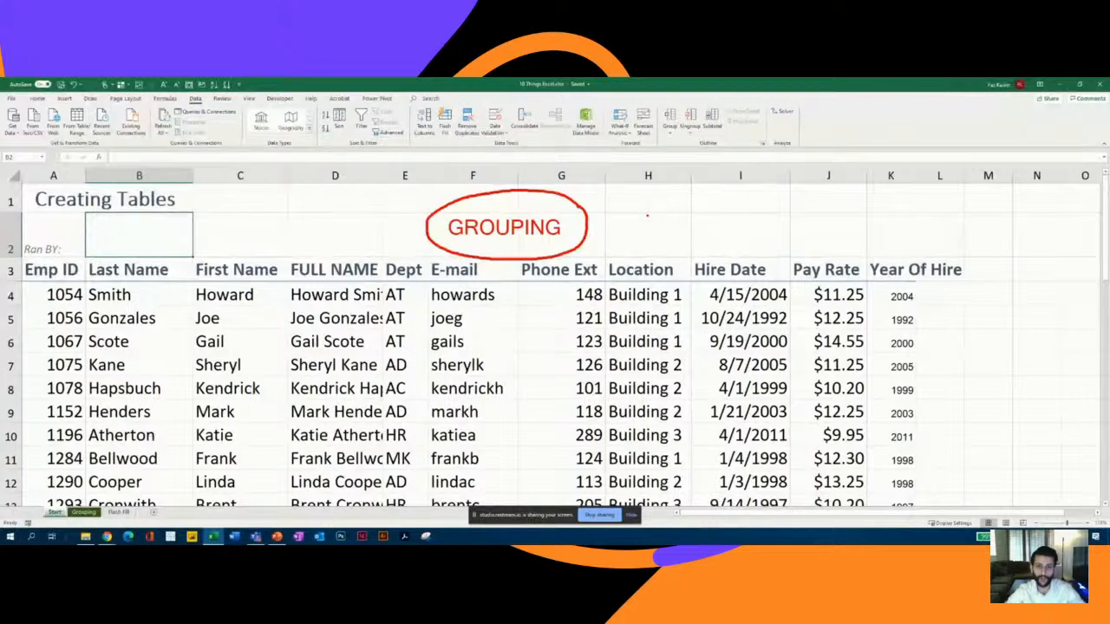
{"action": "left_click_drag", "start_coordinate": [588, 202], "coordinate": [641, 177]}
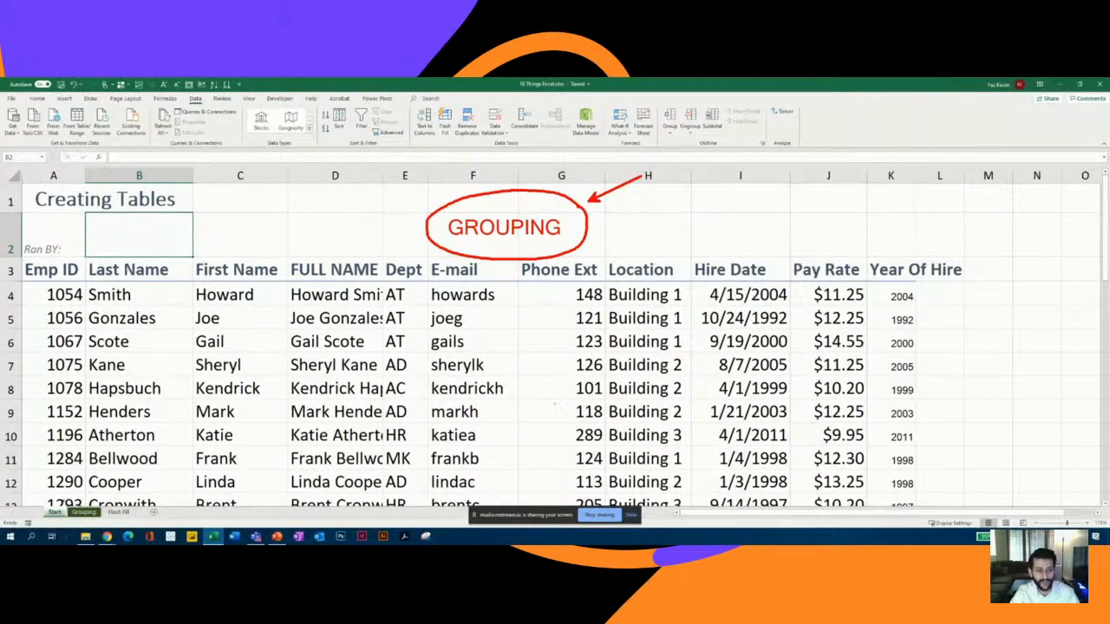
{"action": "left_click_drag", "start_coordinate": [95, 467], "coordinate": [55, 503]}
{"action": "left_click_drag", "start_coordinate": [123, 470], "coordinate": [87, 505]}
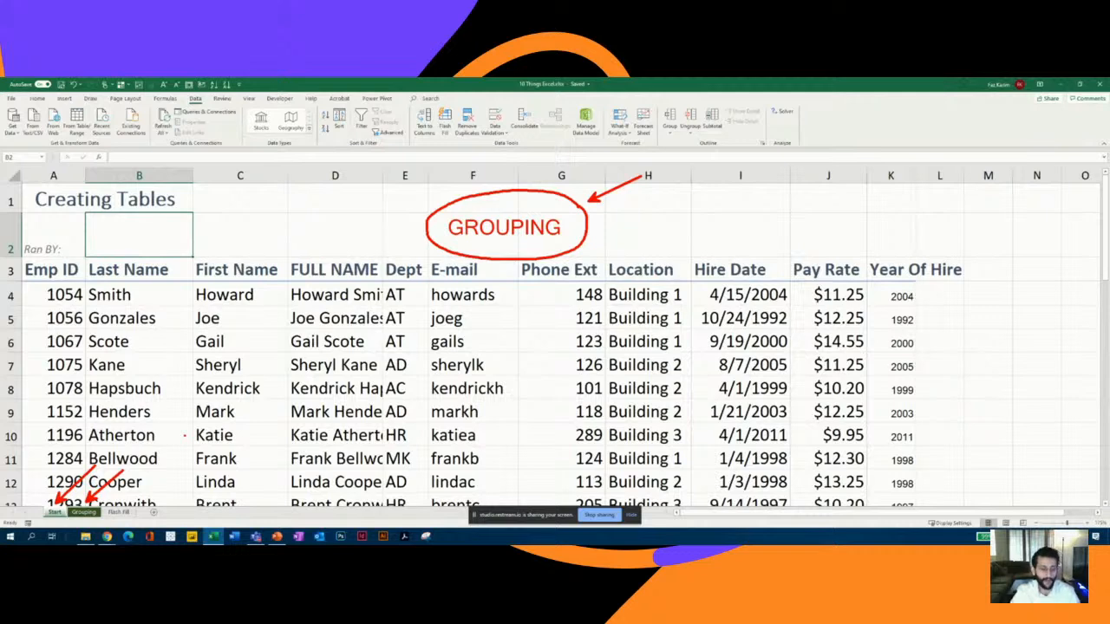
{"action": "key", "text": "Escape"}
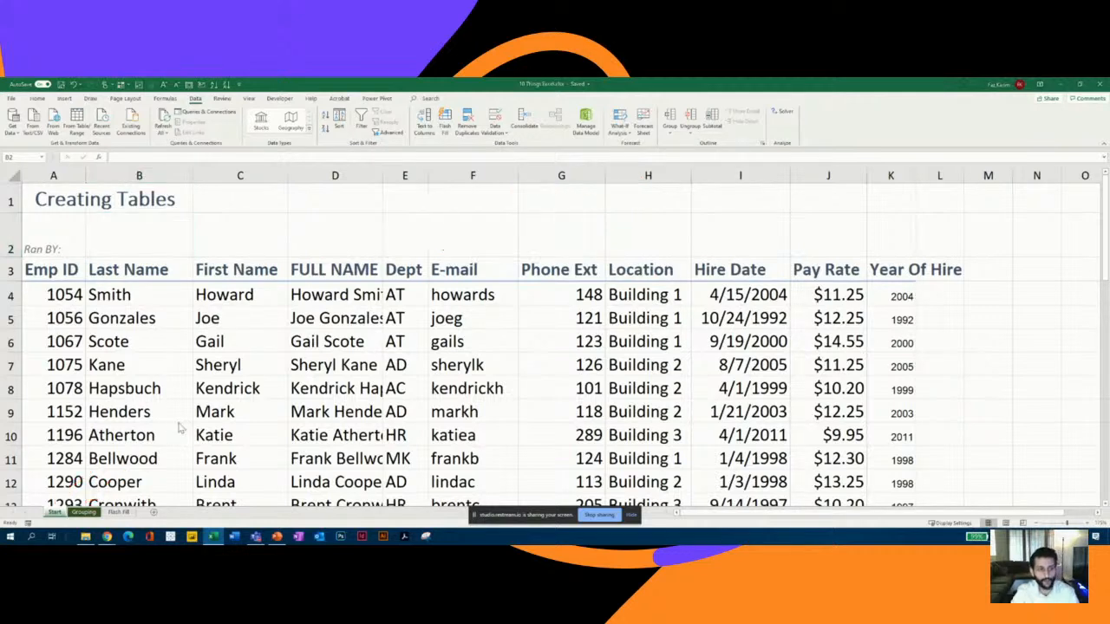
{"action": "left_click", "coordinate": [110, 250]}
{"action": "key", "text": "ctrl+2"}
{"action": "left_click_drag", "start_coordinate": [55, 508], "coordinate": [52, 476]}
{"action": "left_click_drag", "start_coordinate": [91, 510], "coordinate": [89, 477]}
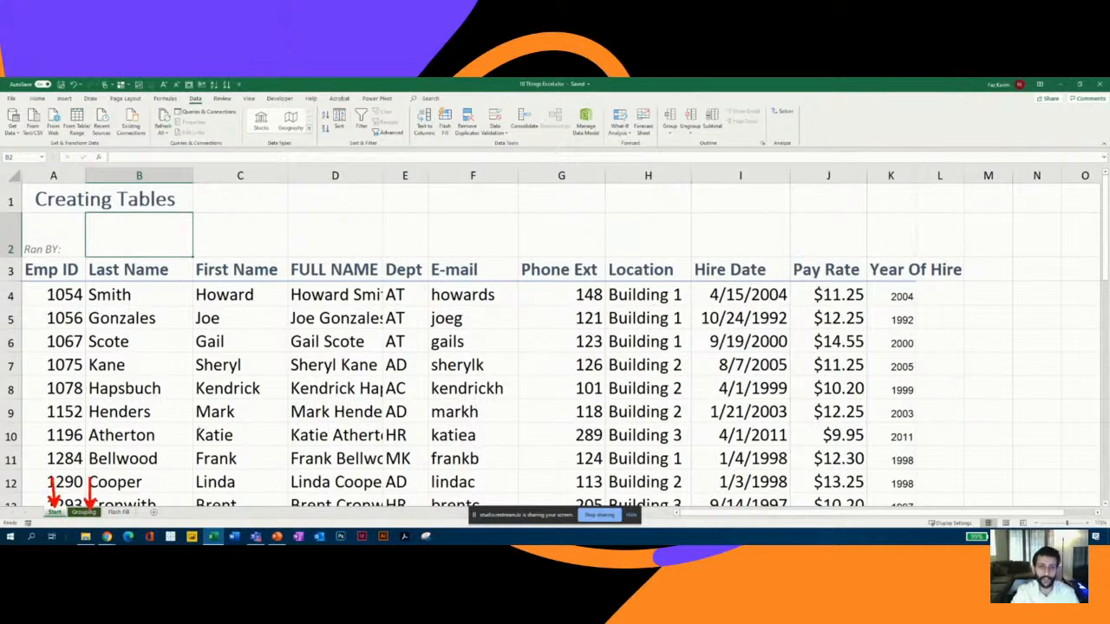
{"action": "left_click_drag", "start_coordinate": [184, 231], "coordinate": [252, 232]}
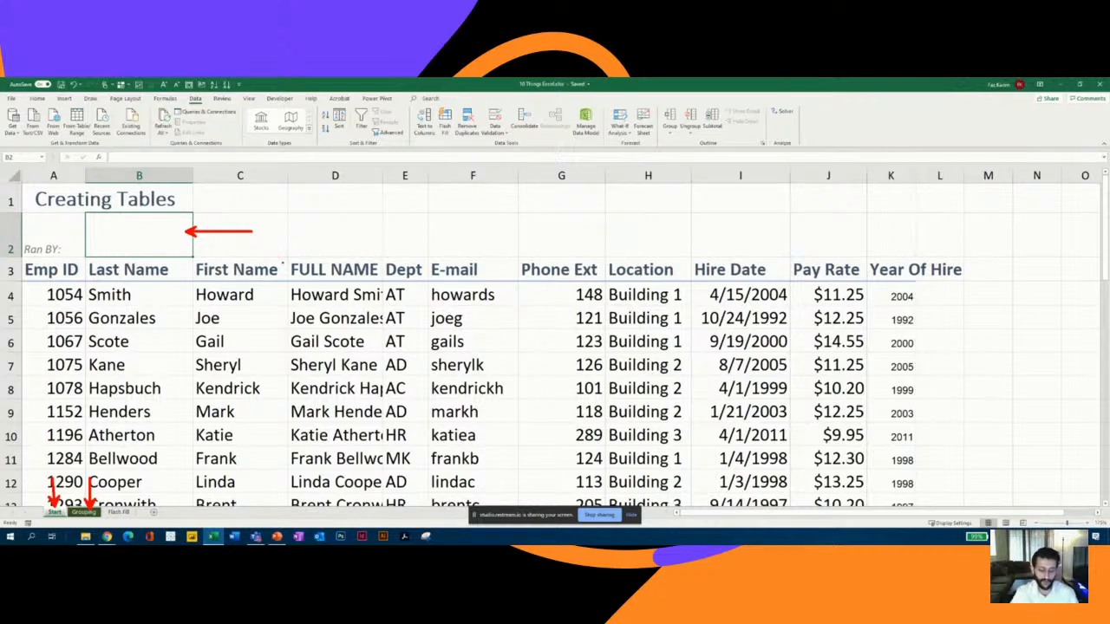
{"action": "left_click_drag", "start_coordinate": [95, 444], "coordinate": [92, 458]}
{"action": "left_click_drag", "start_coordinate": [99, 441], "coordinate": [100, 458]}
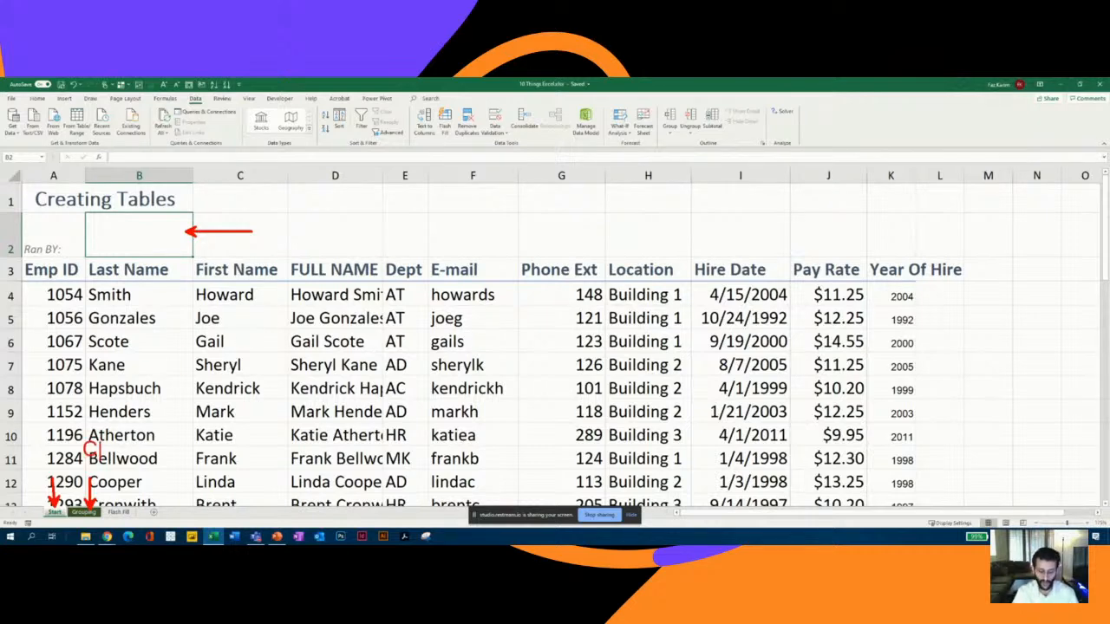
{"action": "type", "text": "TRL"}
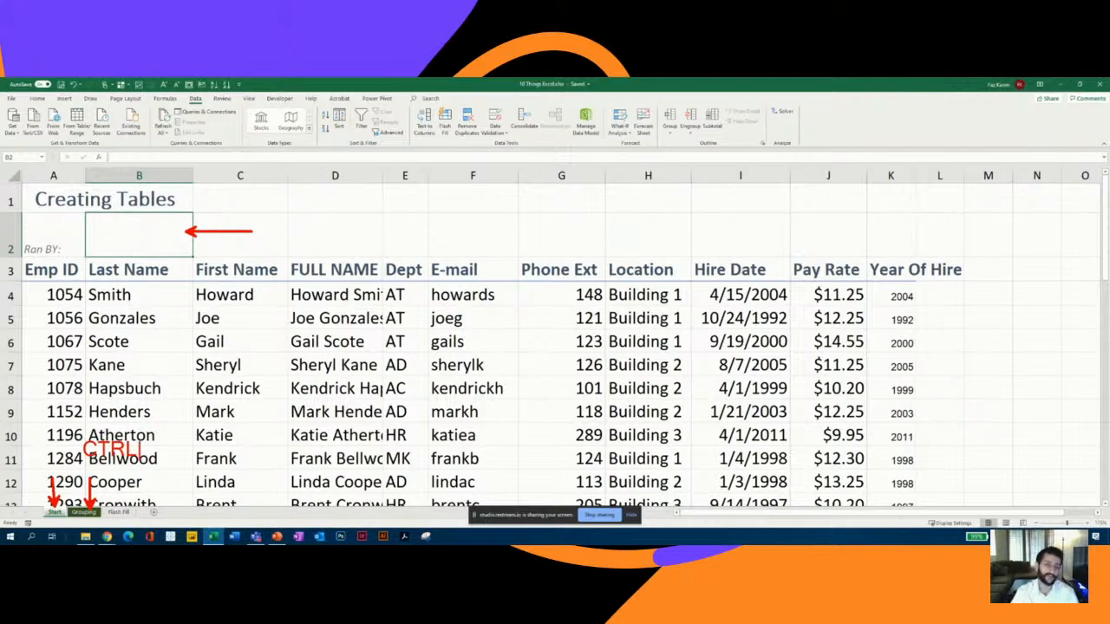
{"action": "key", "text": "Escape"}
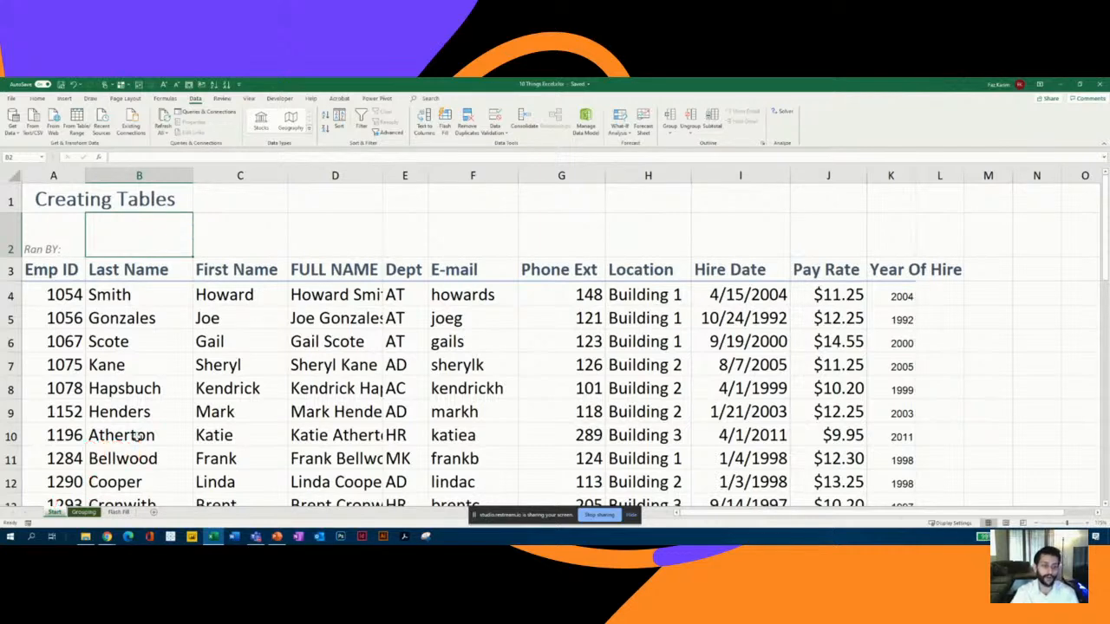
- Group the Start and Grouping sheets and enter the initials FK in the Ran BY cell B2
{"action": "left_click", "coordinate": [83, 513], "text": "ctrl"}
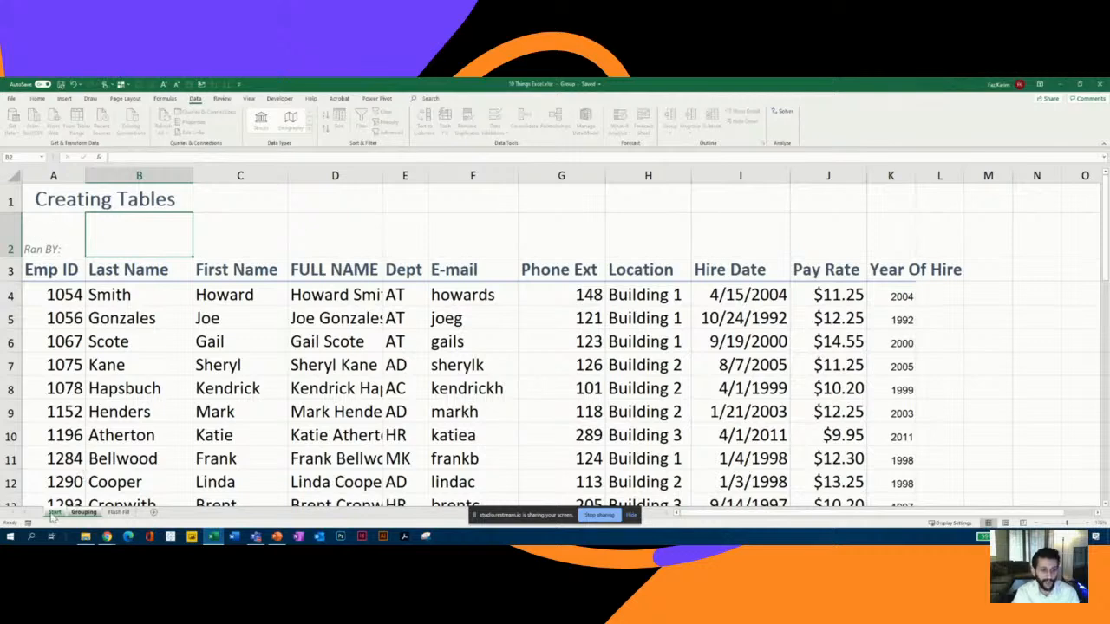
{"action": "double_click", "coordinate": [112, 234]}
{"action": "type", "text": "FK"}
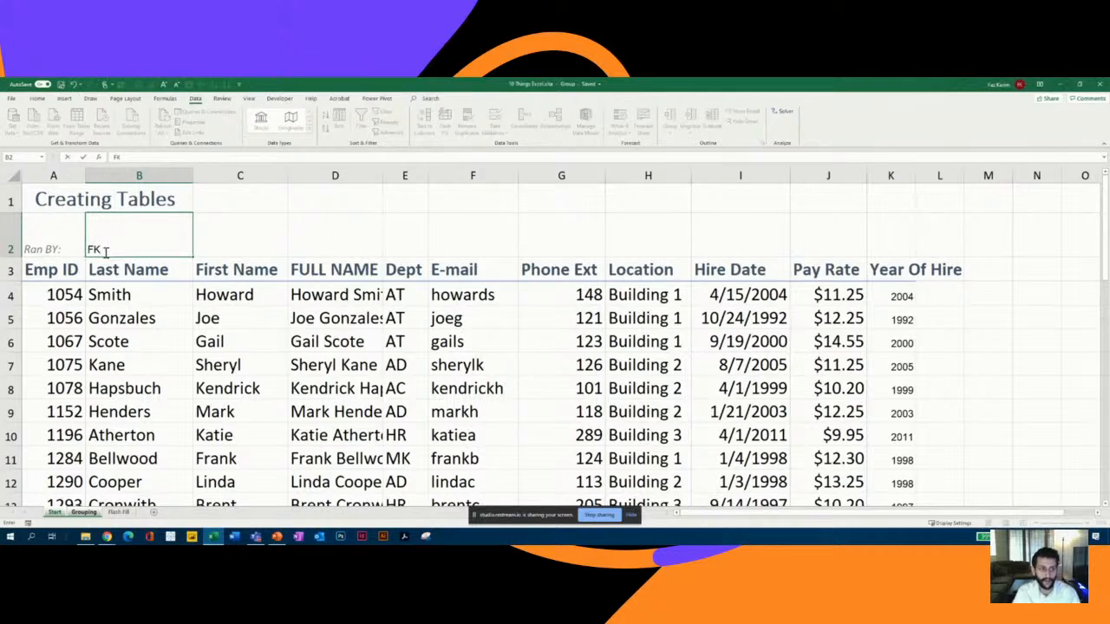
{"action": "left_click_drag", "start_coordinate": [102, 251], "coordinate": [88, 251]}
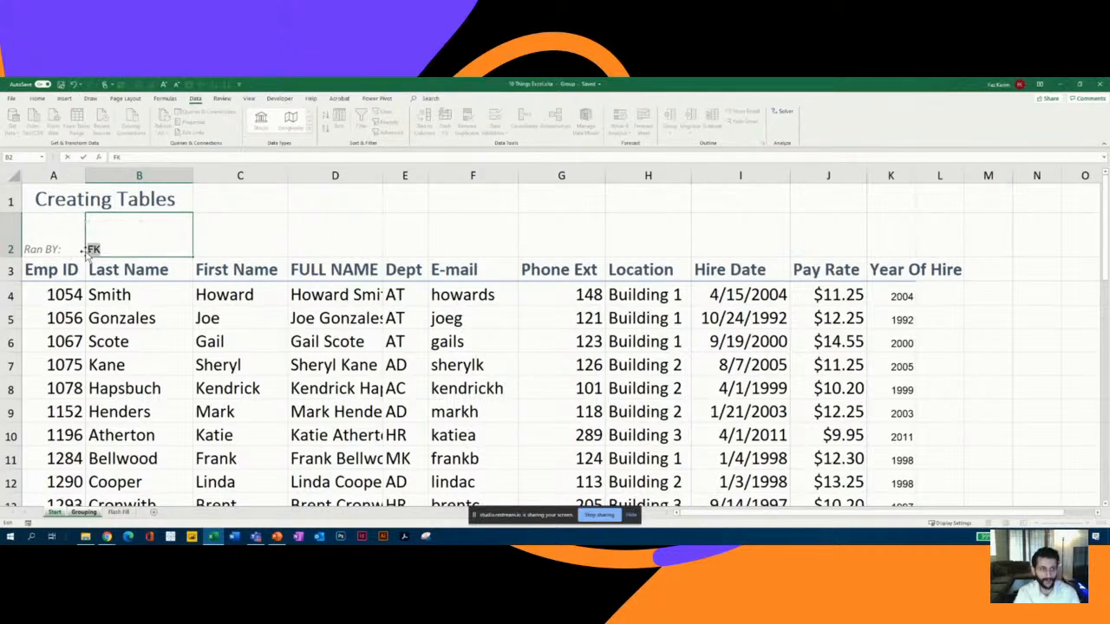
{"action": "left_click", "coordinate": [101, 247]}
{"action": "key", "text": "Return"}
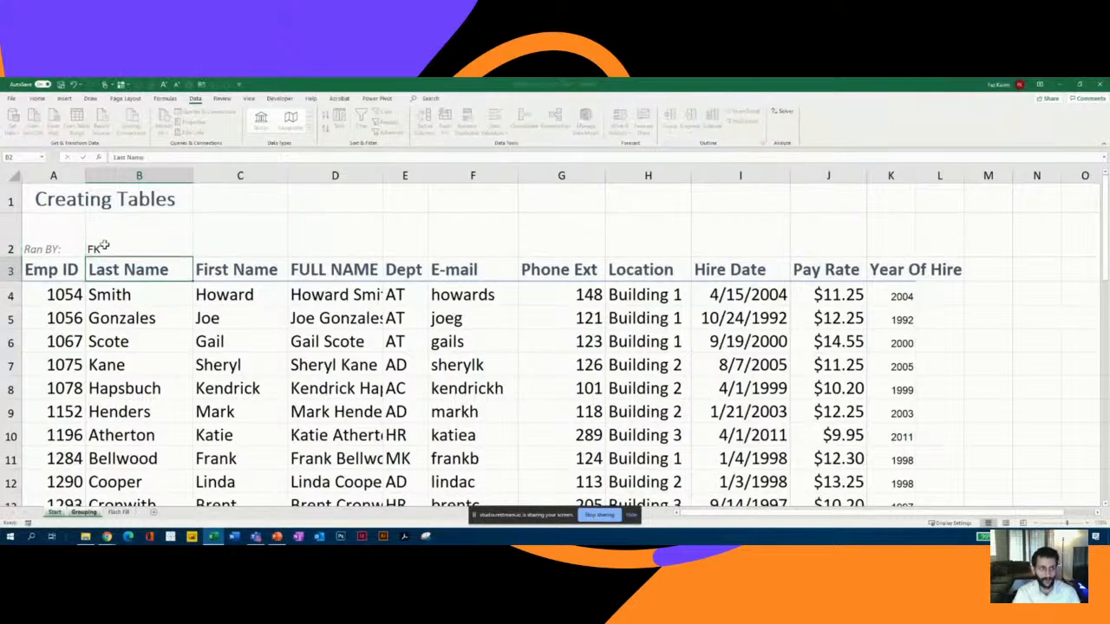
- Increase the font size of the Ran BY initials in cell B2 on the grouped sheets
{"action": "left_click", "coordinate": [101, 247]}
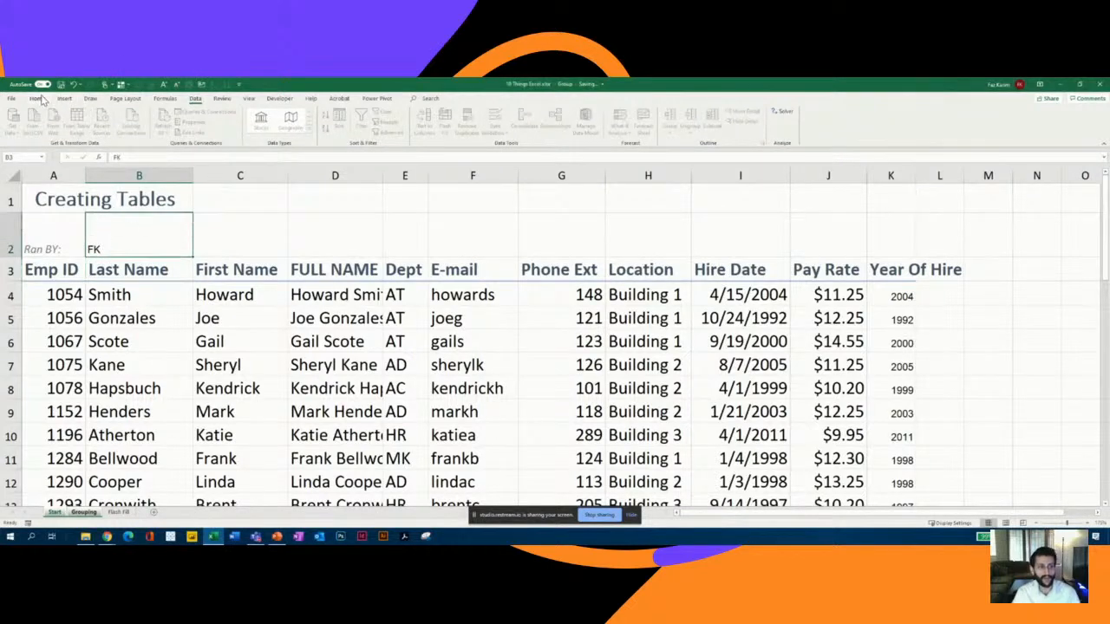
{"action": "left_click", "coordinate": [37, 99]}
{"action": "left_click", "coordinate": [144, 115]}
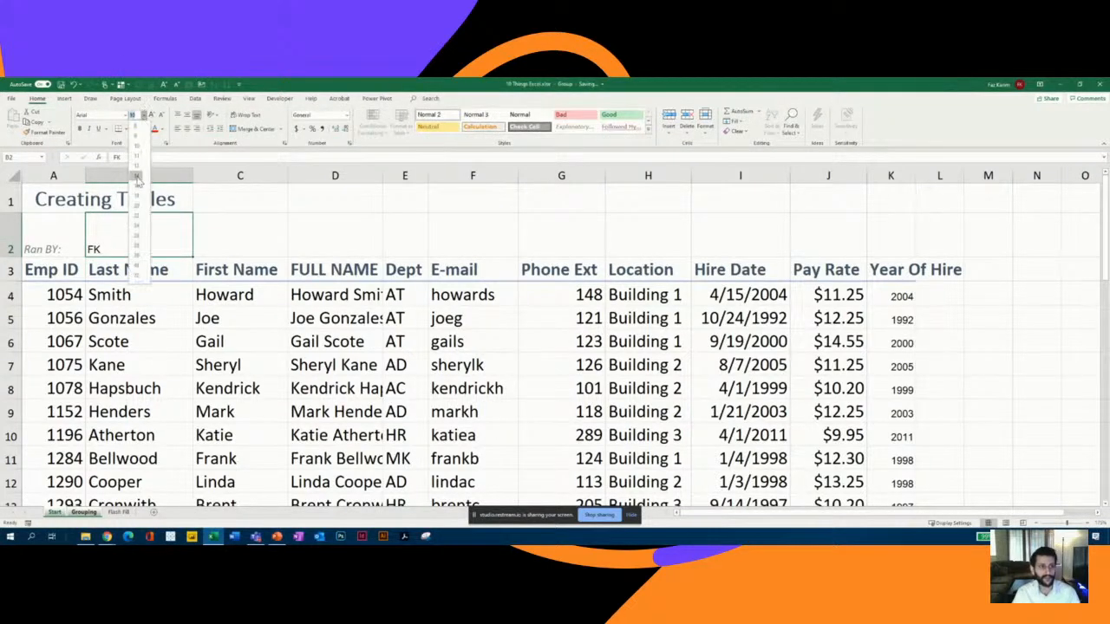
{"action": "left_click", "coordinate": [137, 184]}
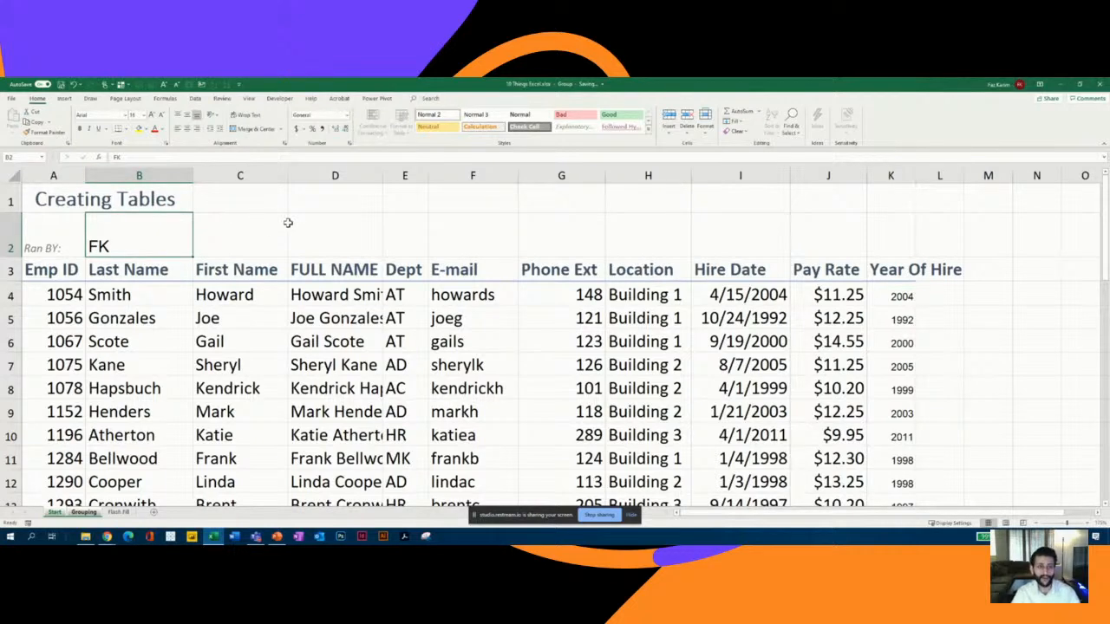
- Ungroup the Start and Grouping sheets and return to the Start sheet
{"action": "right_click", "coordinate": [82, 513]}
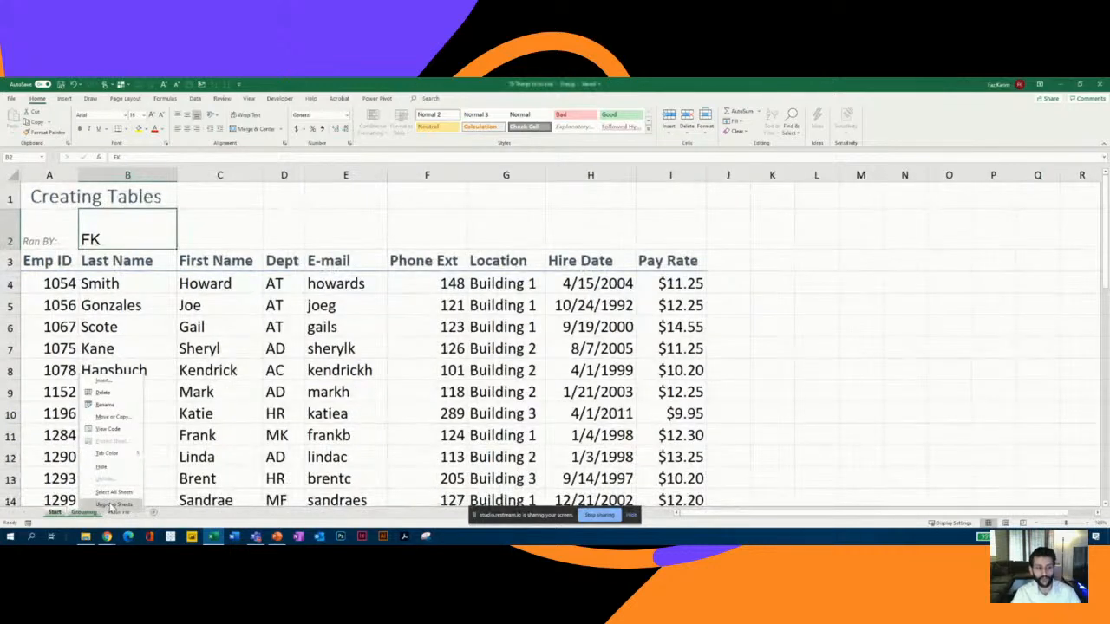
{"action": "left_click", "coordinate": [112, 504]}
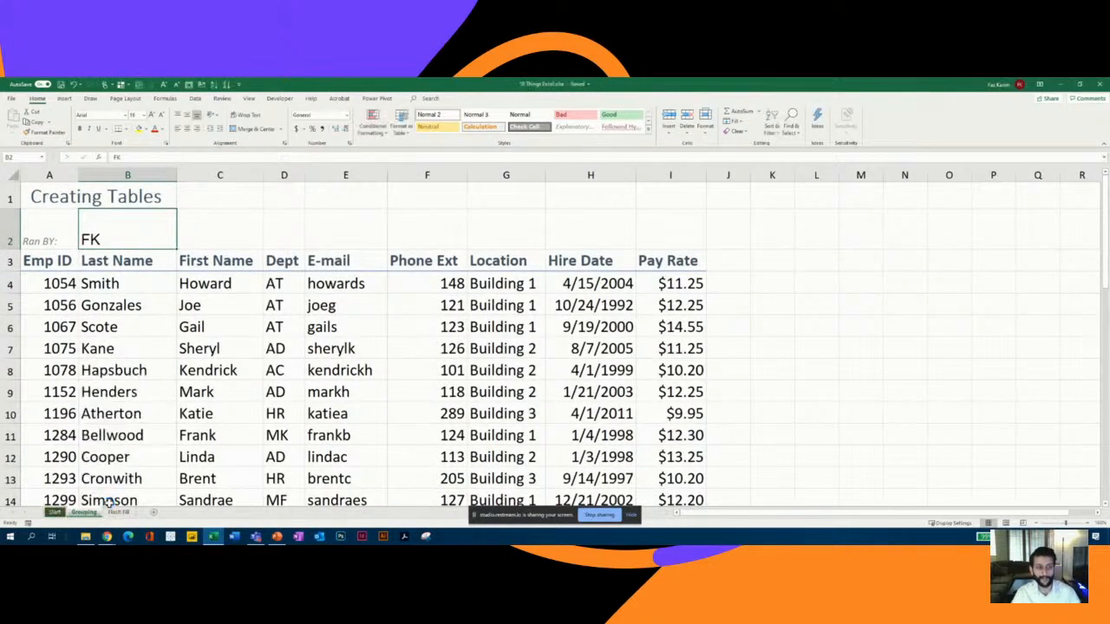
{"action": "left_click", "coordinate": [54, 513]}
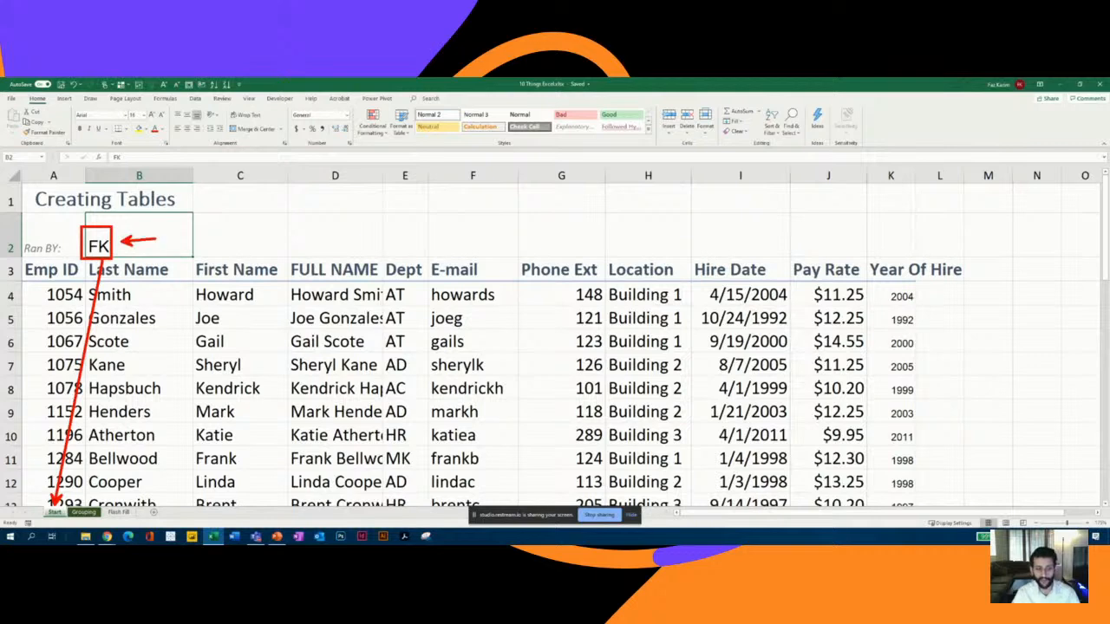
- Activate the Grouping sheet from the workbook's full sheet list and check its Ran BY cell B2
{"action": "right_click", "coordinate": [17, 516]}
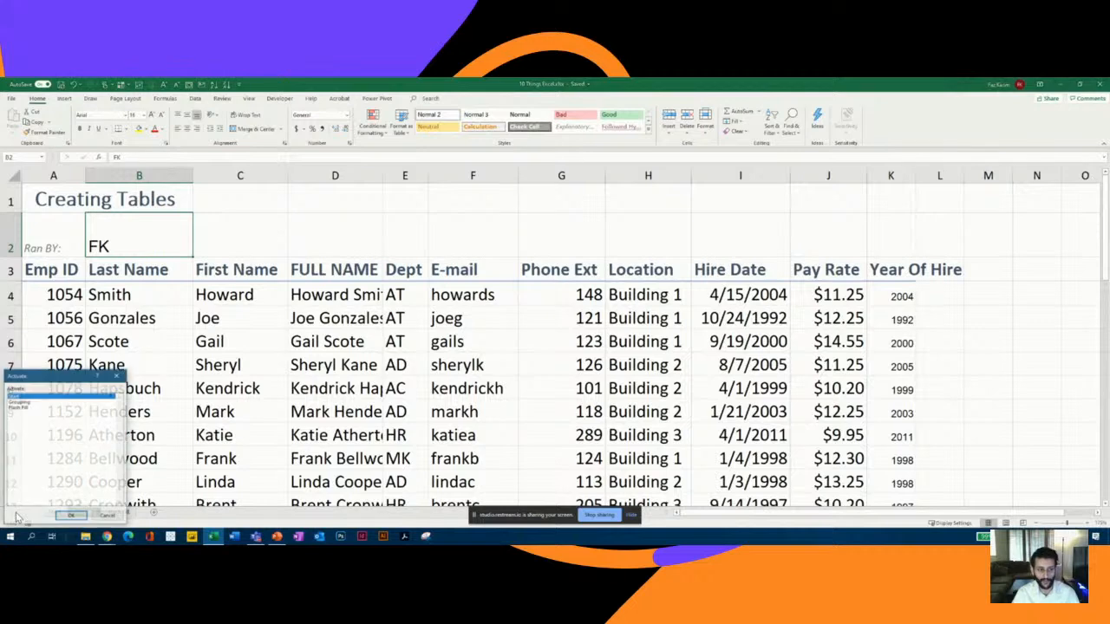
{"action": "left_click", "coordinate": [26, 403]}
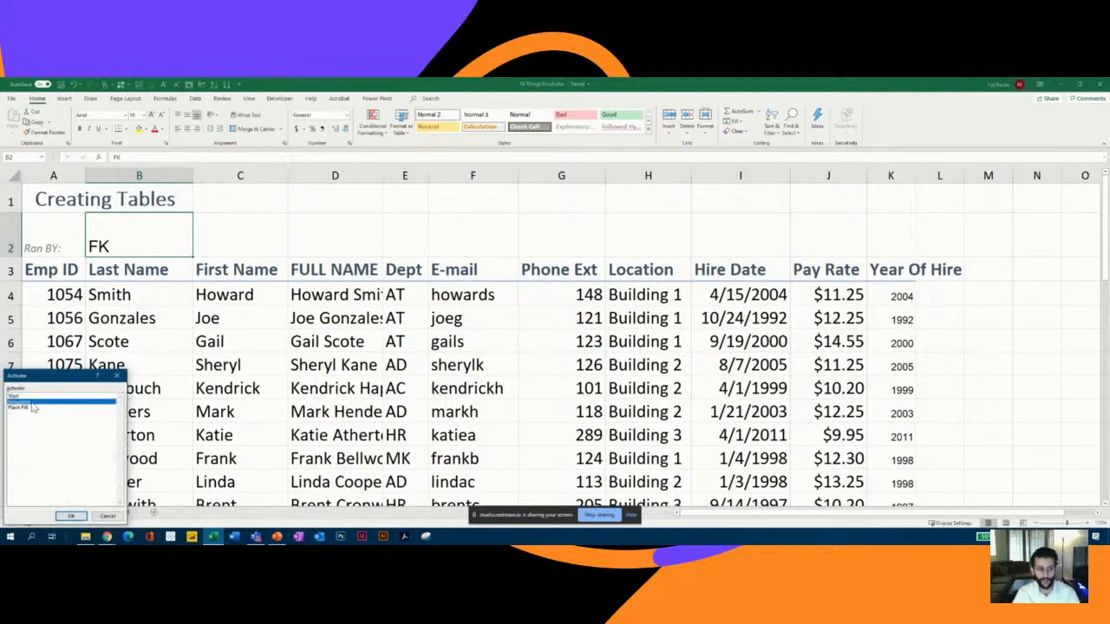
{"action": "left_click", "coordinate": [72, 517]}
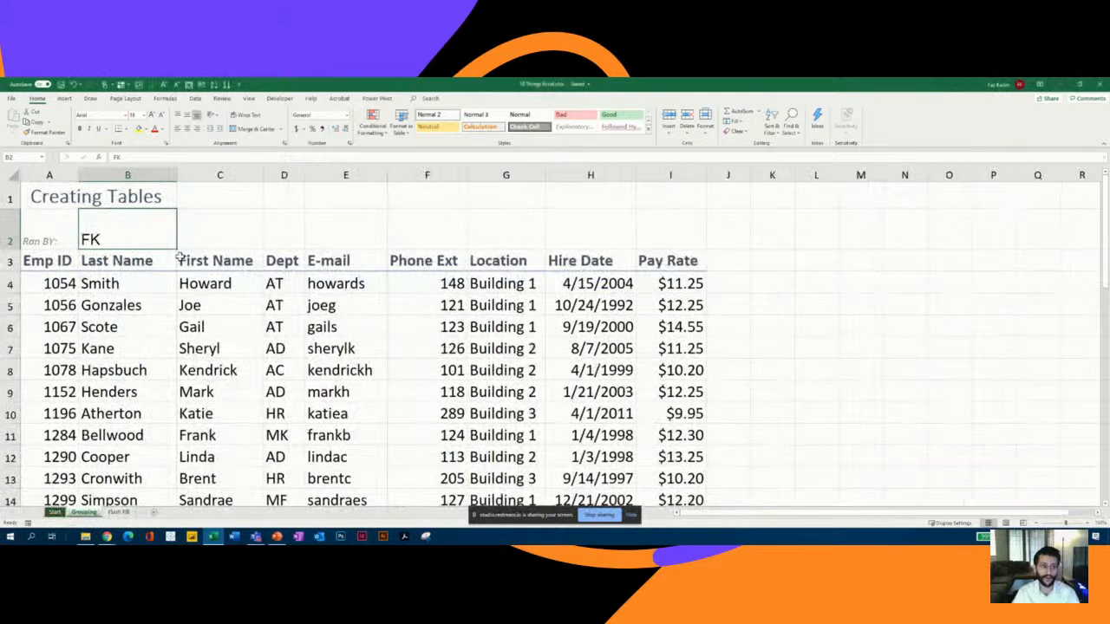
{"action": "left_click_drag", "start_coordinate": [126, 235], "coordinate": [170, 233]}
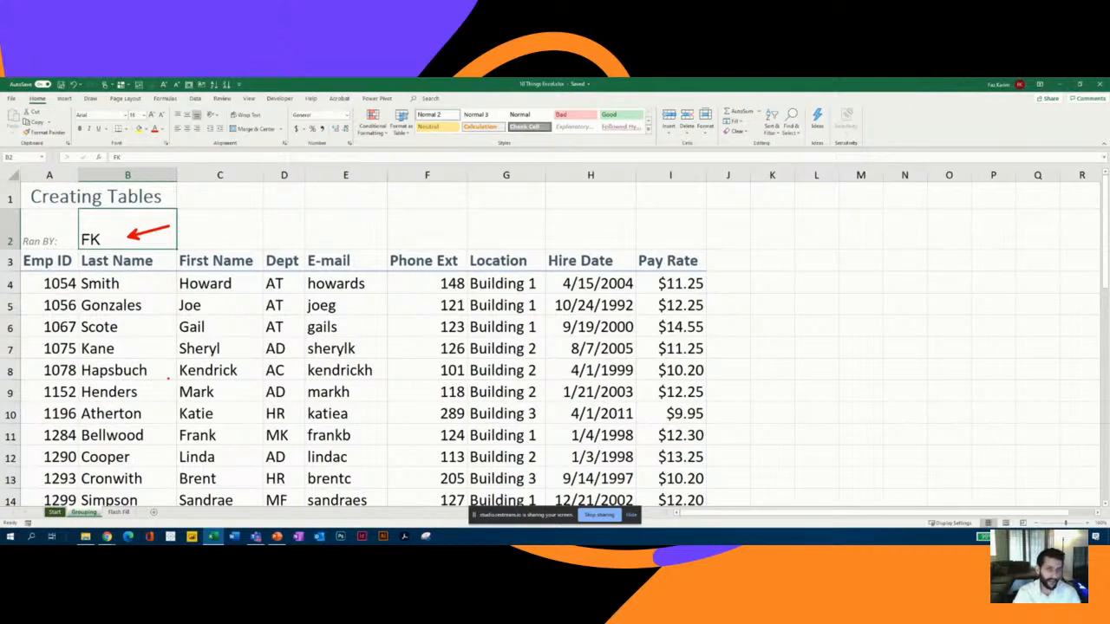
{"action": "key", "text": "Escape"}
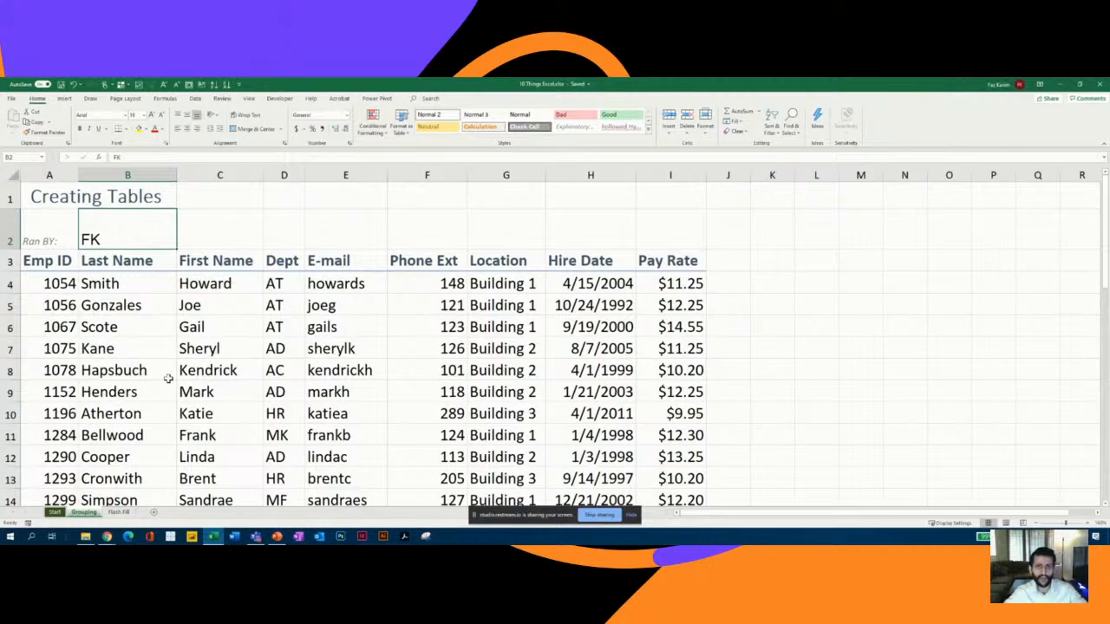
- Try grouping the non-adjacent Start and Flash Fill sheets, and go back to the Start sheet alone
{"action": "left_click", "coordinate": [84, 513]}
{"action": "left_click", "coordinate": [119, 513], "text": "ctrl"}
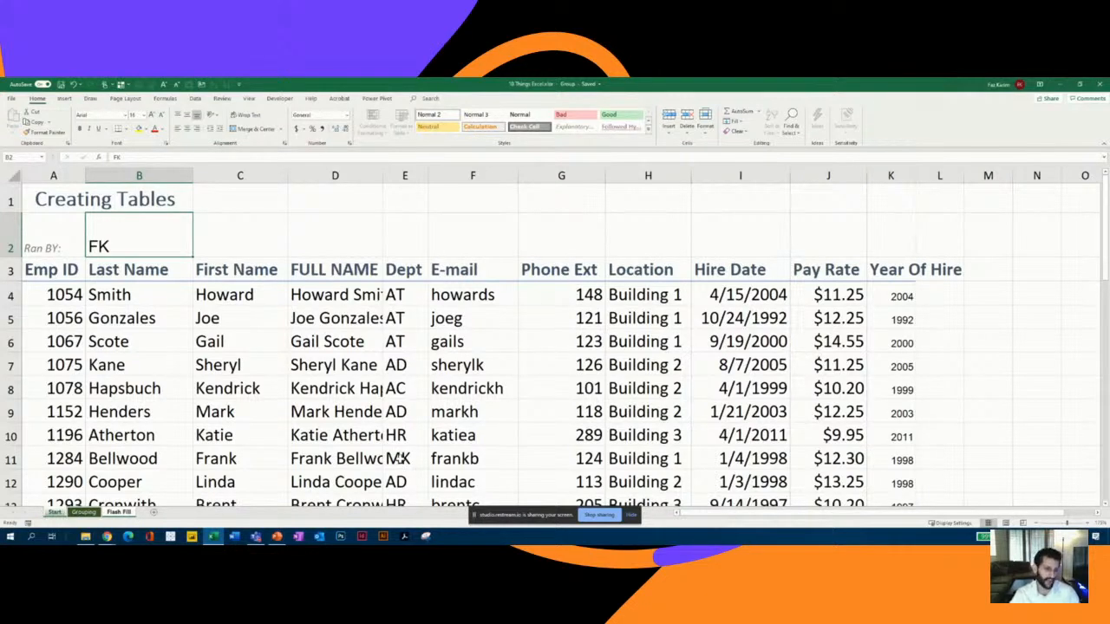
{"action": "left_click", "coordinate": [119, 512]}
{"action": "left_click", "coordinate": [54, 513]}
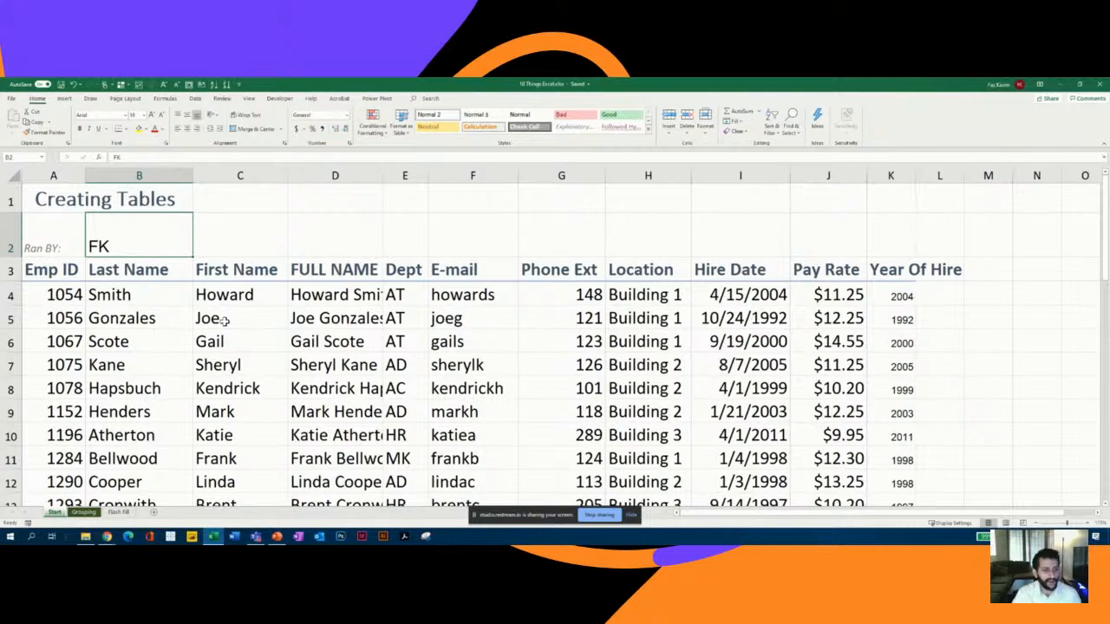
- AutoFit the widths of all columns on the Start sheet to their contents
{"action": "left_click", "coordinate": [14, 176]}
{"action": "double_click", "coordinate": [85, 176]}
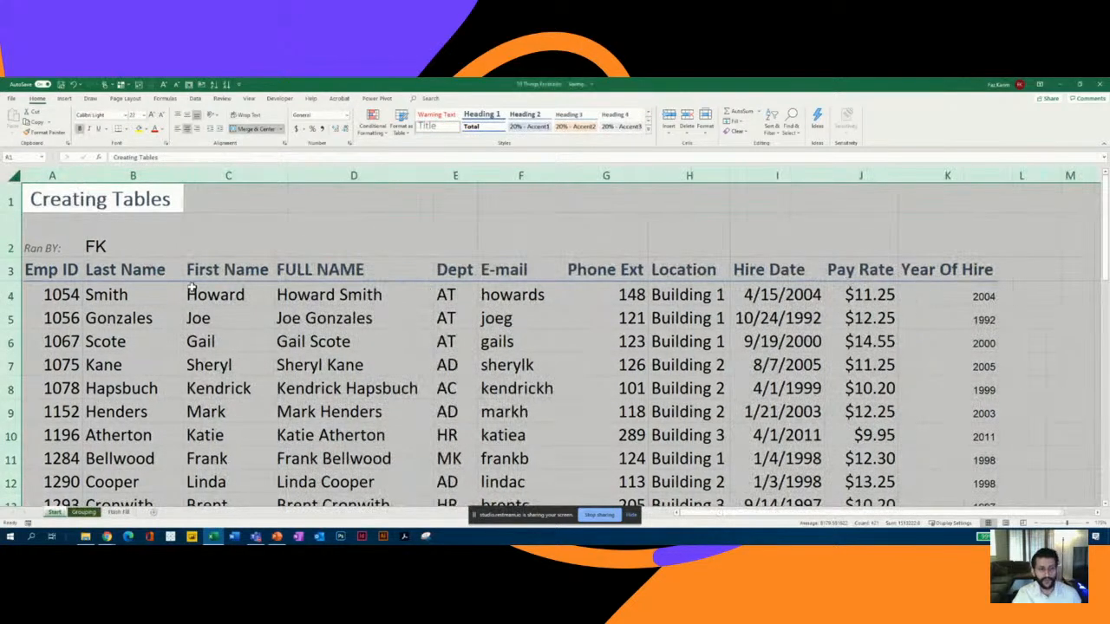
{"action": "left_click", "coordinate": [191, 289]}
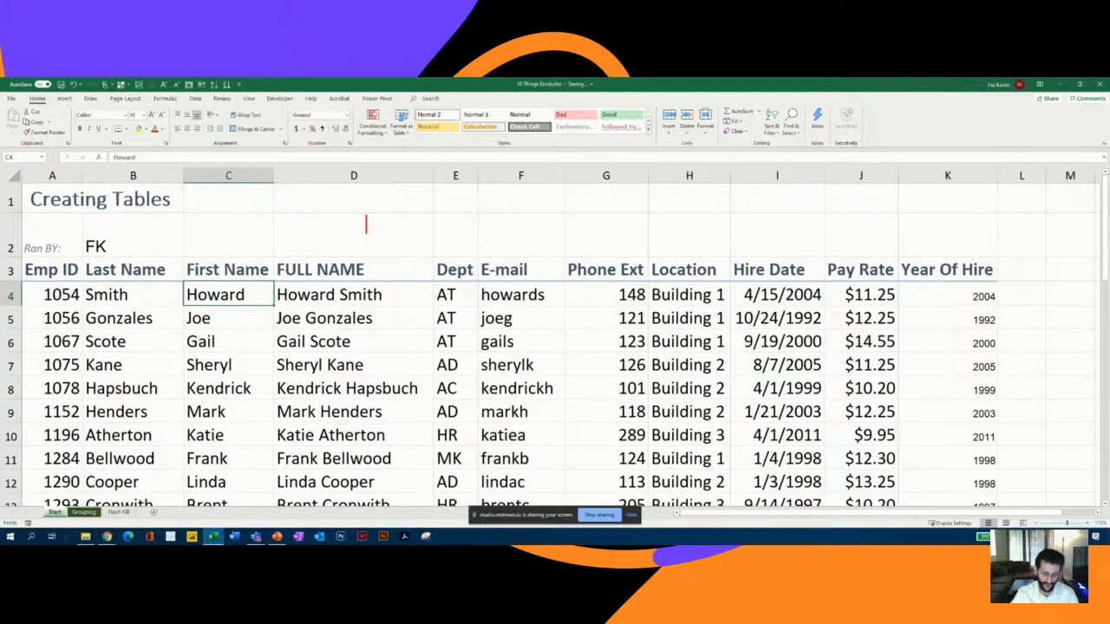
{"action": "type", "text": "SORTED"}
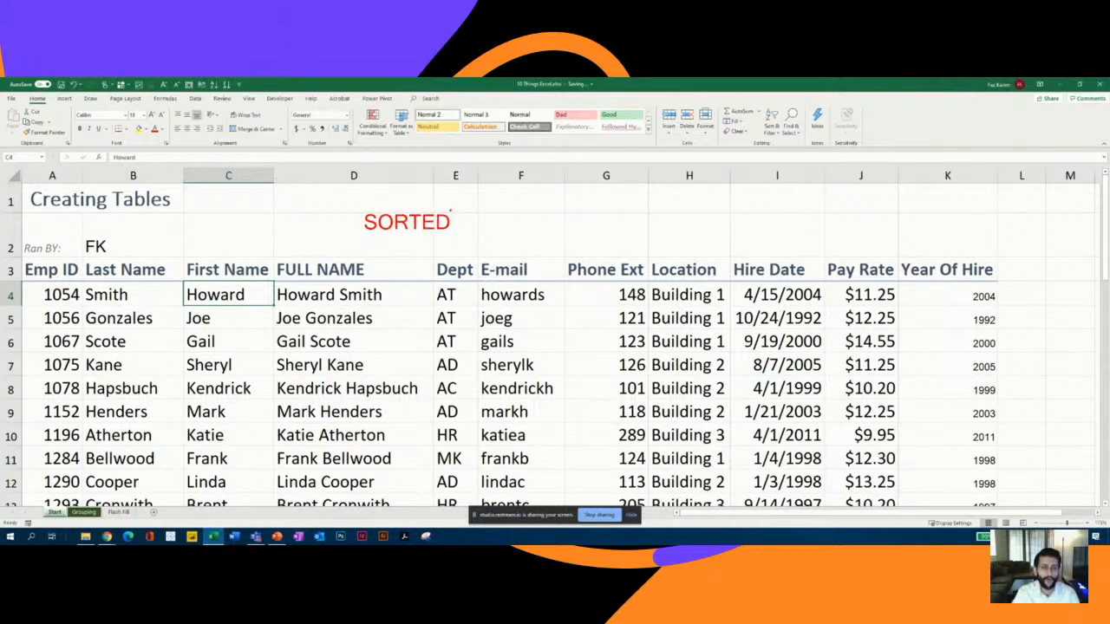
{"action": "mouse_move", "coordinate": [460, 194]}
{"action": "left_mouse_down"}
{"action": "mouse_move", "coordinate": [453, 186]}
{"action": "mouse_move", "coordinate": [340, 228]}
{"action": "mouse_move", "coordinate": [446, 246]}
{"action": "mouse_move", "coordinate": [468, 195]}
{"action": "left_mouse_up"}
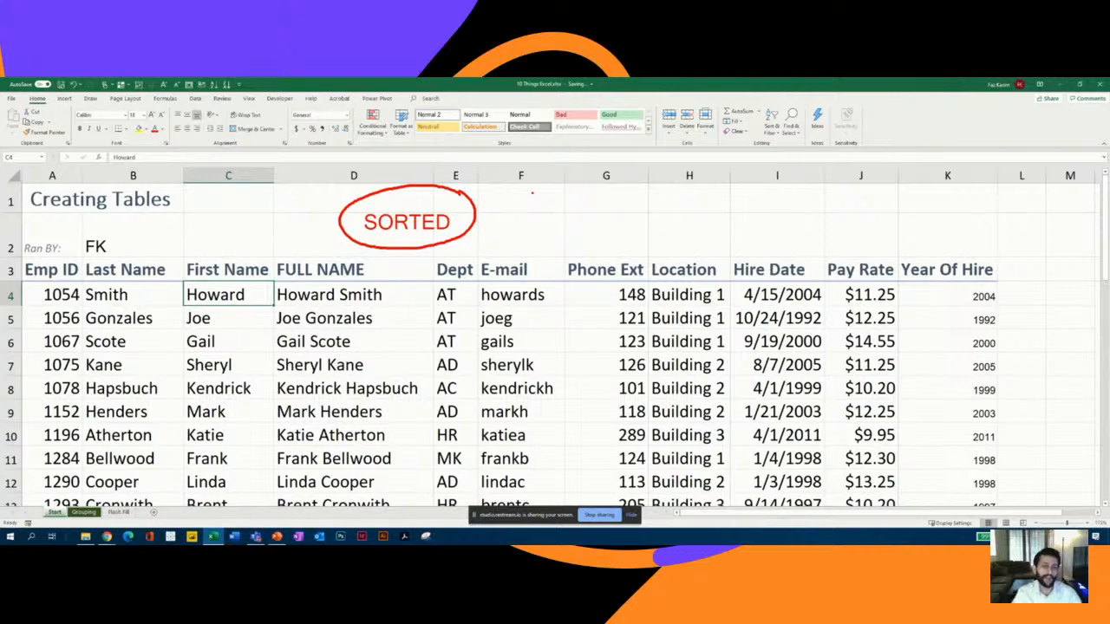
{"action": "left_click", "coordinate": [533, 194]}
{"action": "type", "text": "Cu"}
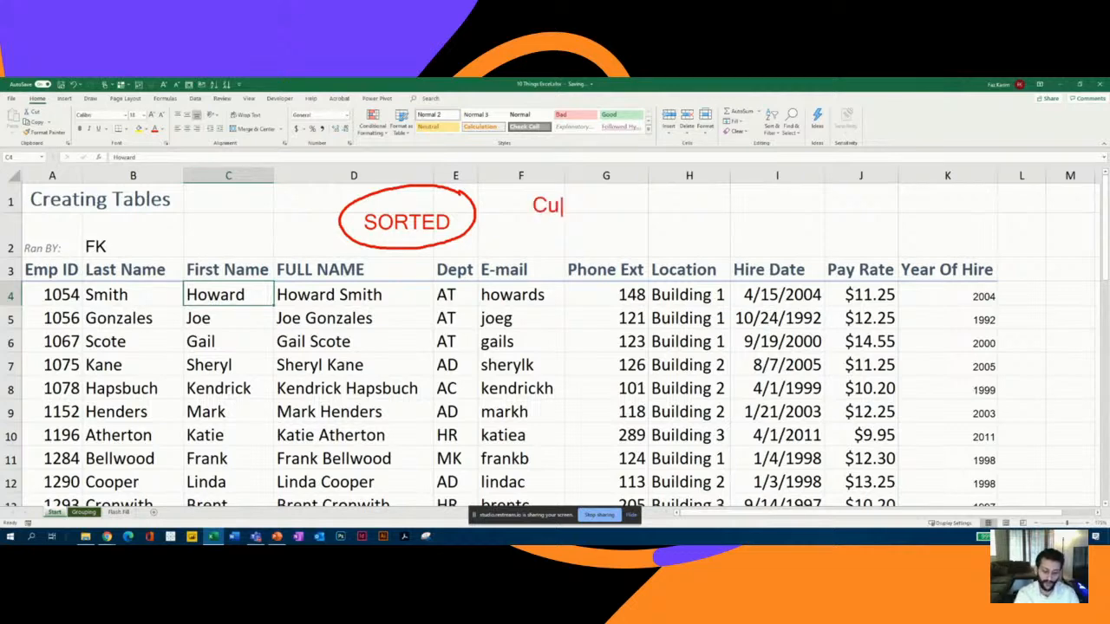
{"action": "type", "text": "stom sort"}
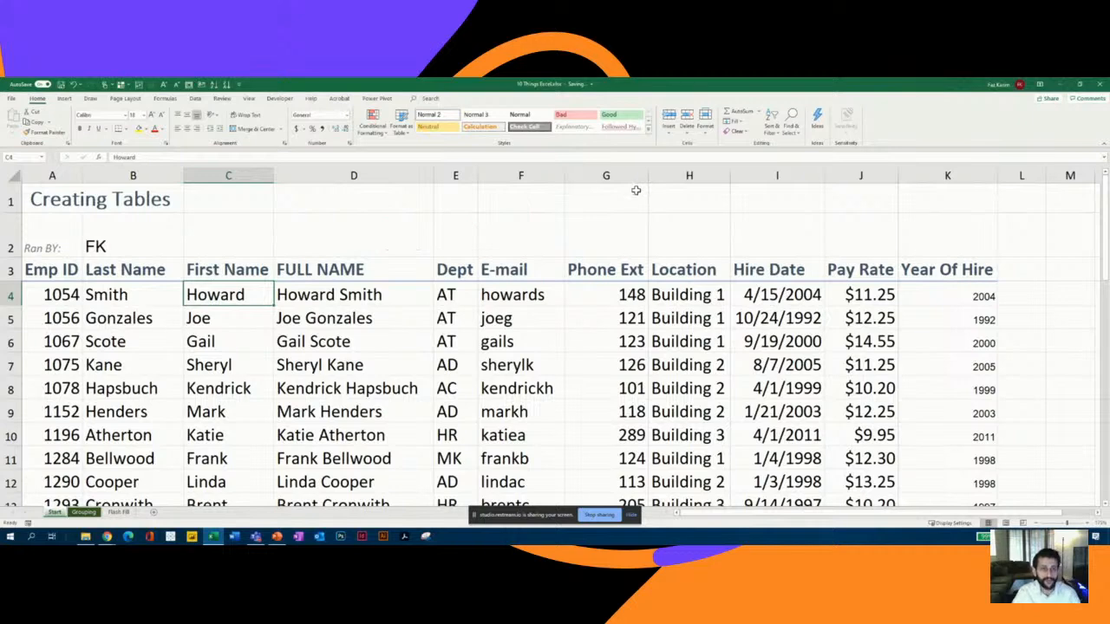
- Bring up the sorting and filtering commands for the employee list
{"action": "left_click", "coordinate": [198, 99]}
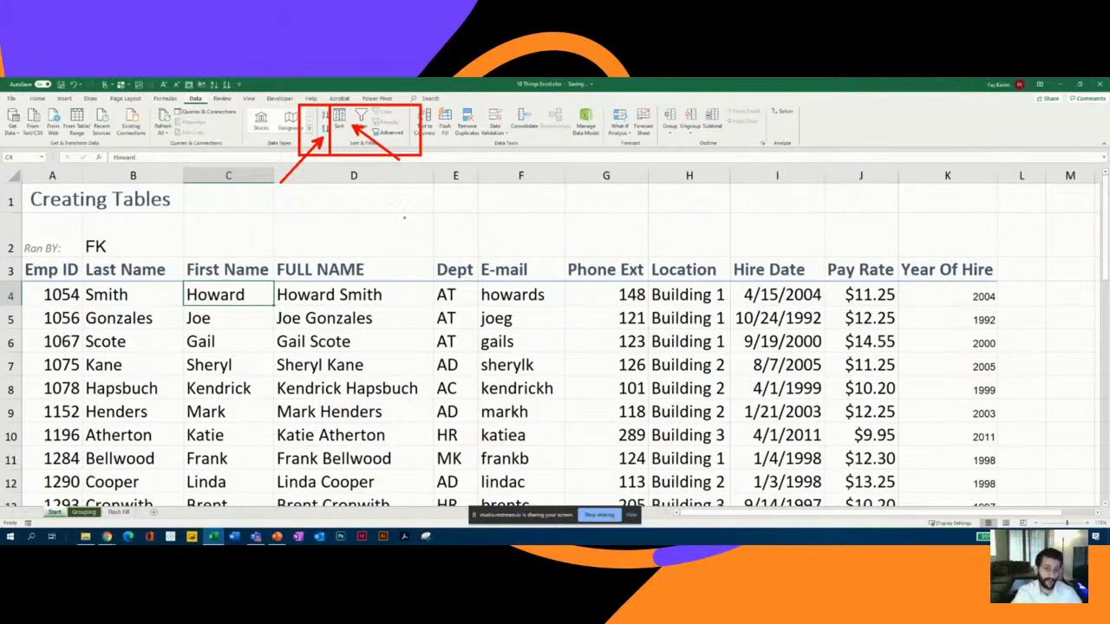
{"action": "mouse_move", "coordinate": [449, 236]}
{"action": "left_mouse_down"}
{"action": "mouse_move", "coordinate": [480, 250]}
{"action": "mouse_move", "coordinate": [474, 293]}
{"action": "mouse_move", "coordinate": [411, 314]}
{"action": "mouse_move", "coordinate": [468, 350]}
{"action": "mouse_move", "coordinate": [476, 274]}
{"action": "left_mouse_up"}
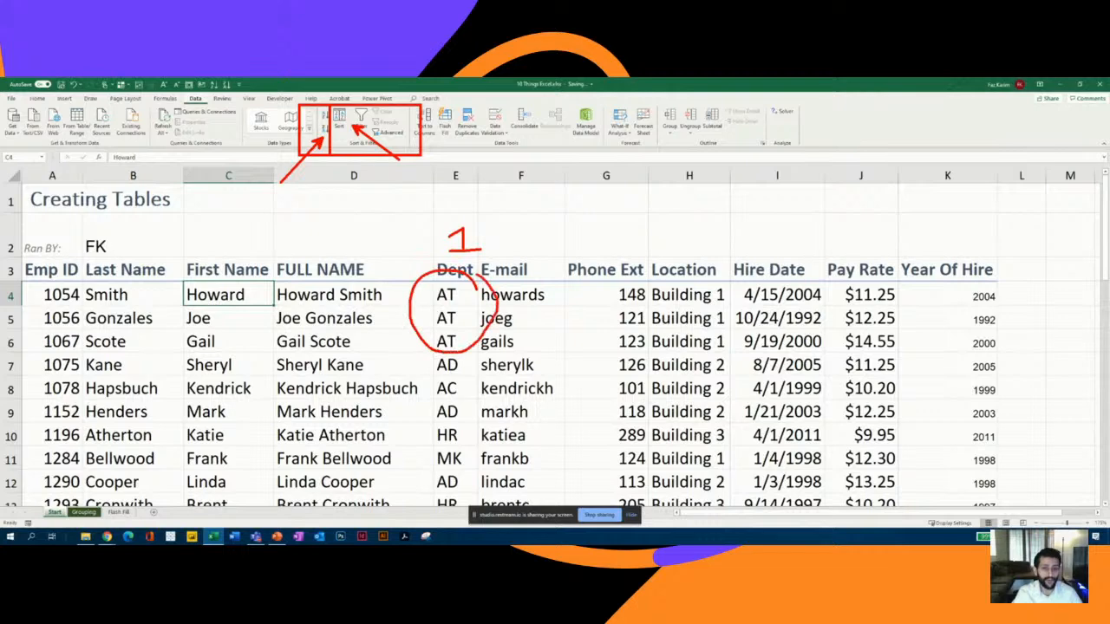
{"action": "left_click_drag", "start_coordinate": [317, 231], "coordinate": [360, 251]}
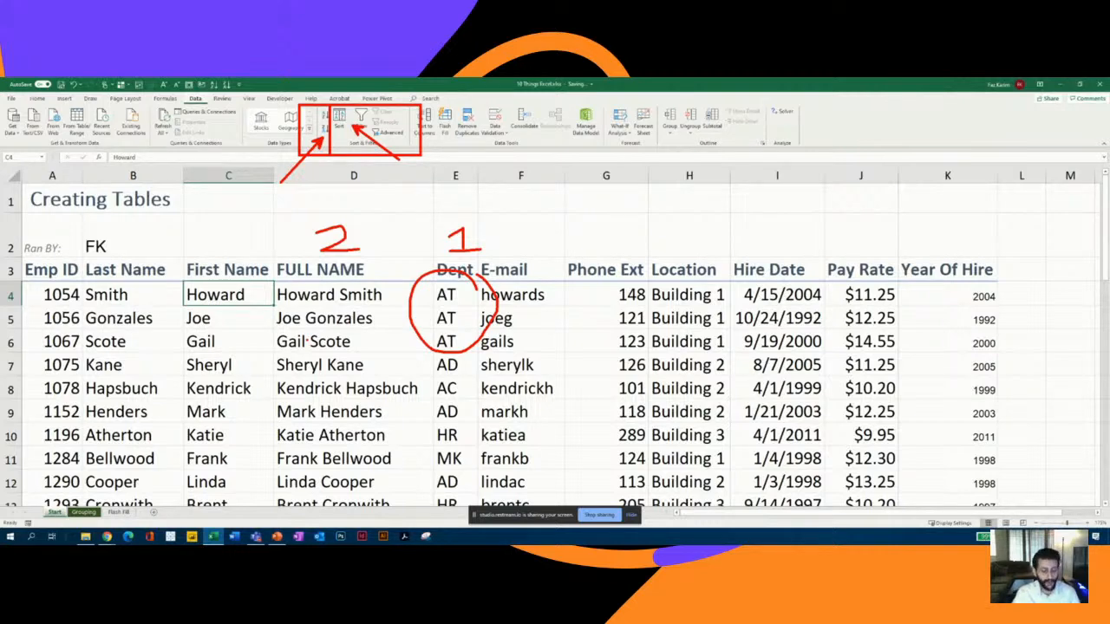
{"action": "key", "text": "Escape"}
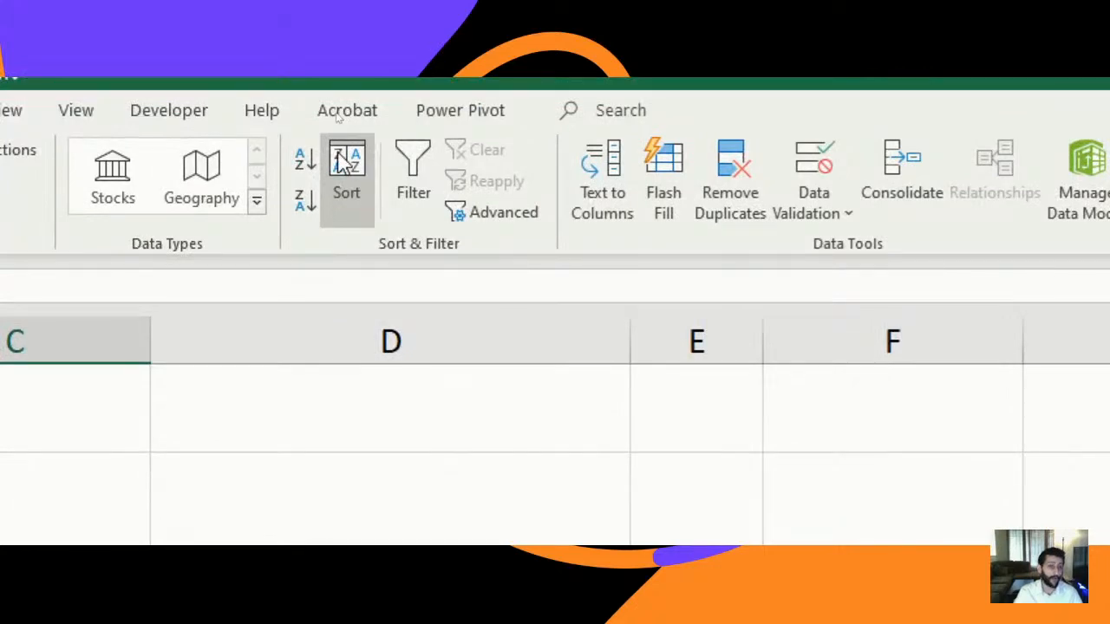
{"action": "left_click", "coordinate": [345, 165]}
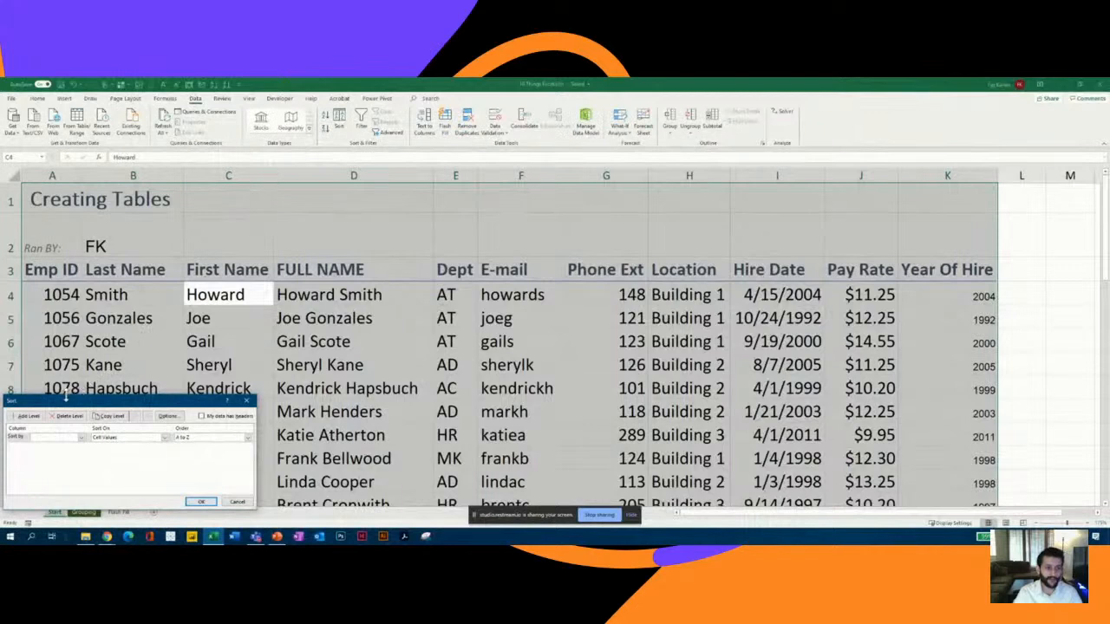
{"action": "left_click_drag", "start_coordinate": [63, 403], "coordinate": [409, 167]}
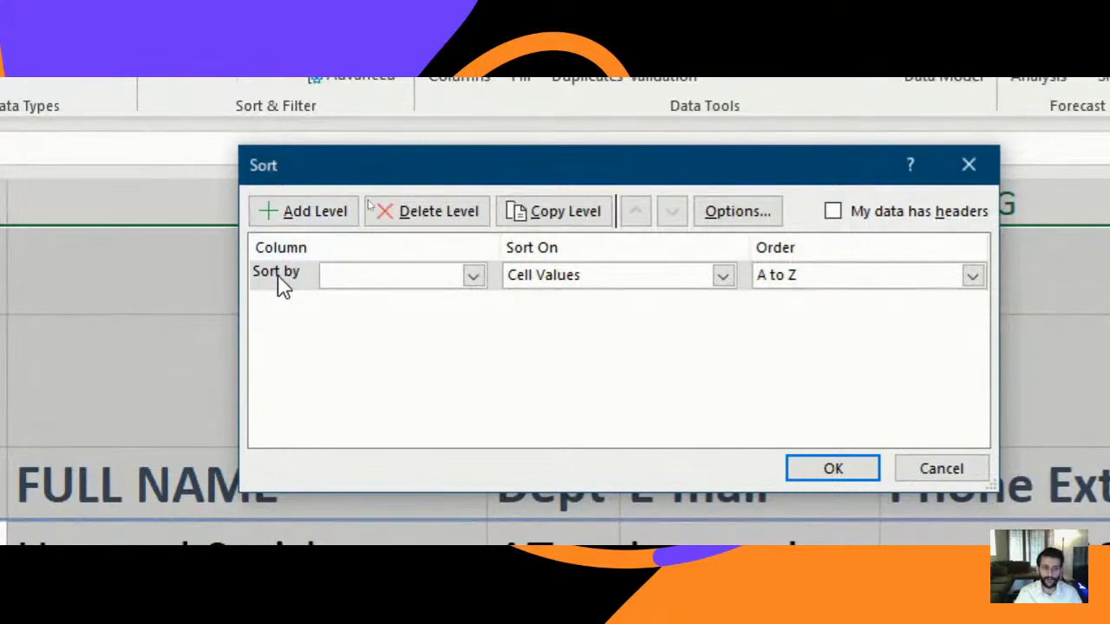
{"action": "left_click", "coordinate": [473, 276]}
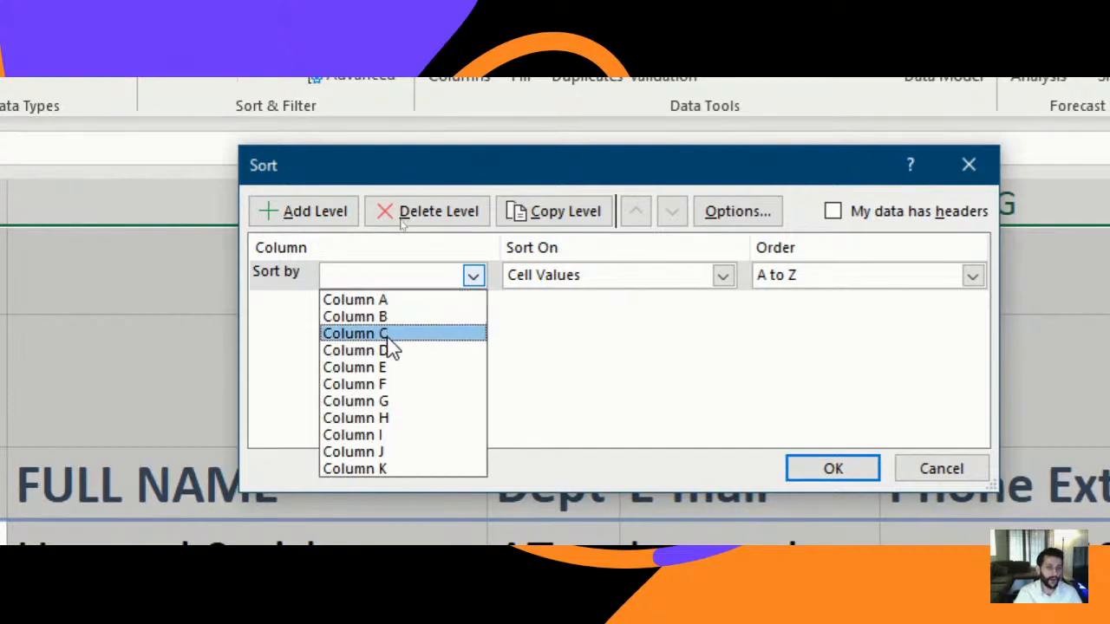
{"action": "left_click", "coordinate": [898, 459]}
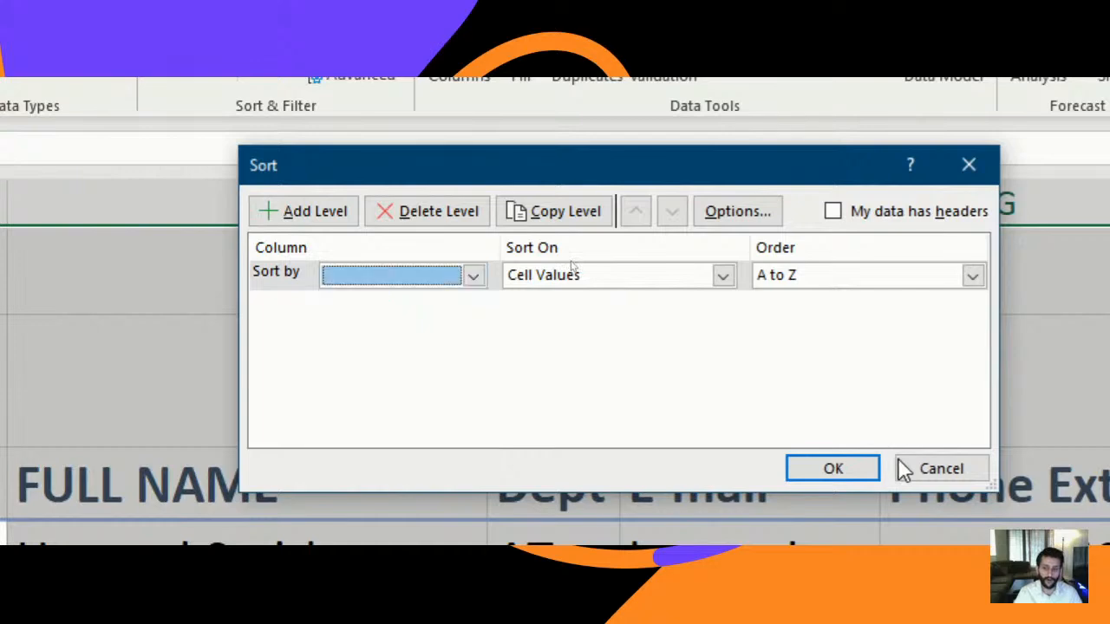
{"action": "left_click", "coordinate": [931, 467]}
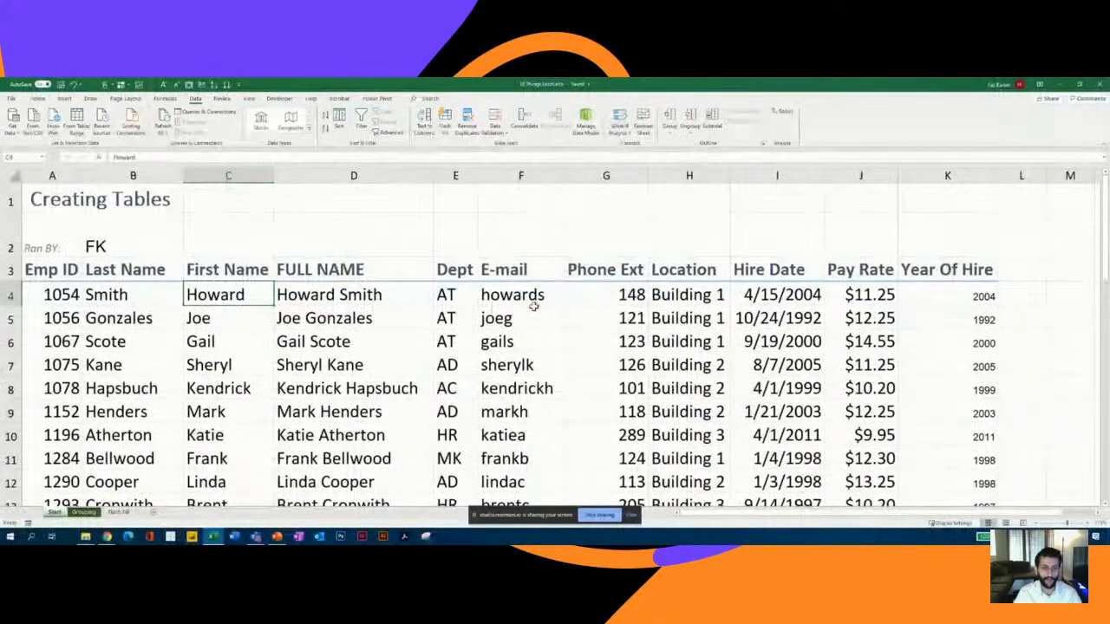
{"action": "left_click", "coordinate": [491, 356]}
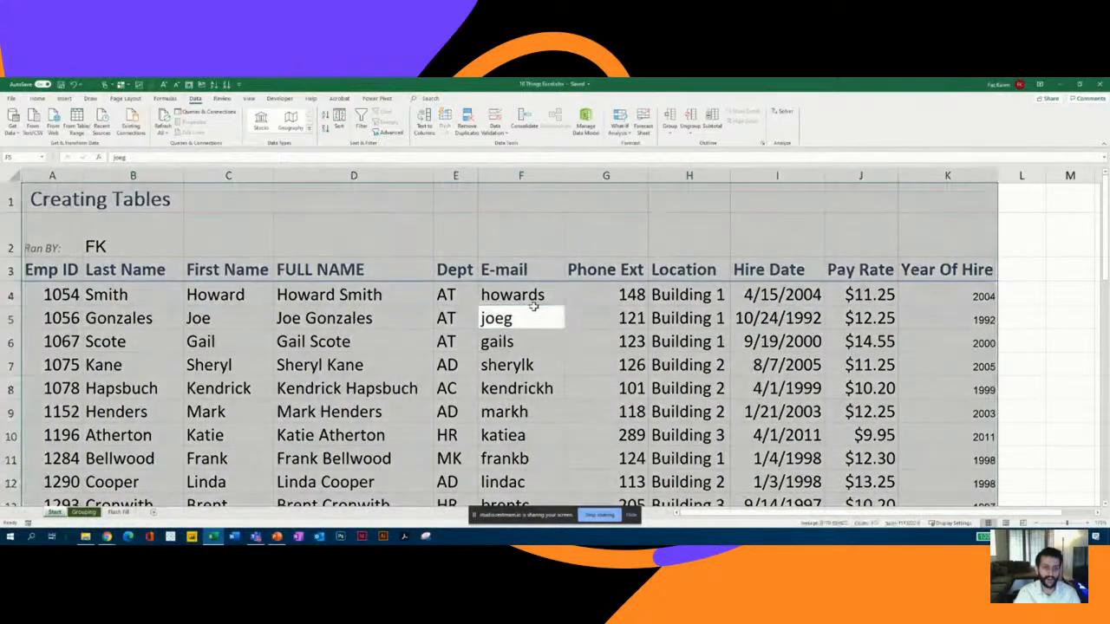
{"action": "left_click", "coordinate": [520, 344]}
{"action": "key", "text": "ctrl+a"}
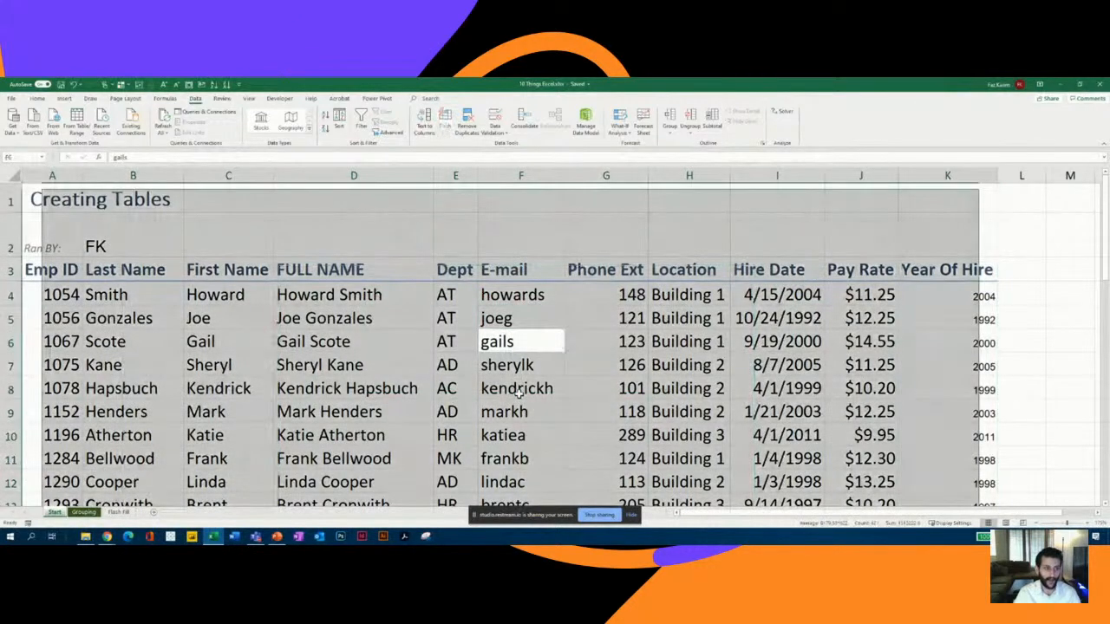
- Select the employee list from the Emp ID header through the last record, including every column up to Year Of Hire
{"action": "left_click", "coordinate": [52, 275]}
{"action": "key", "text": "ctrl+shift+Right"}
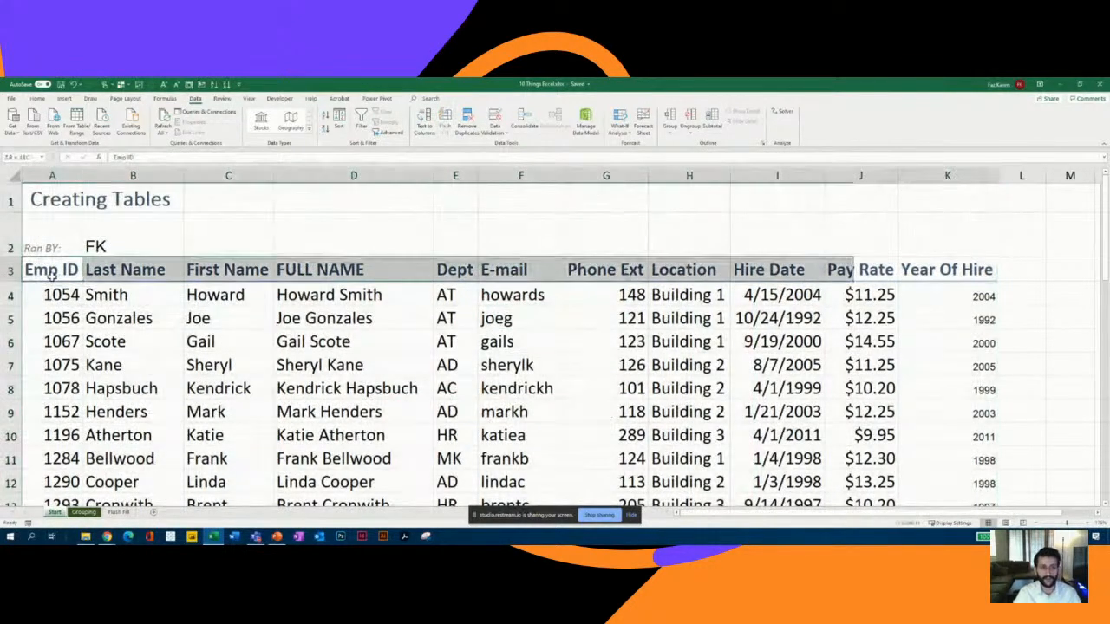
{"action": "key", "text": "ctrl+shift+Down"}
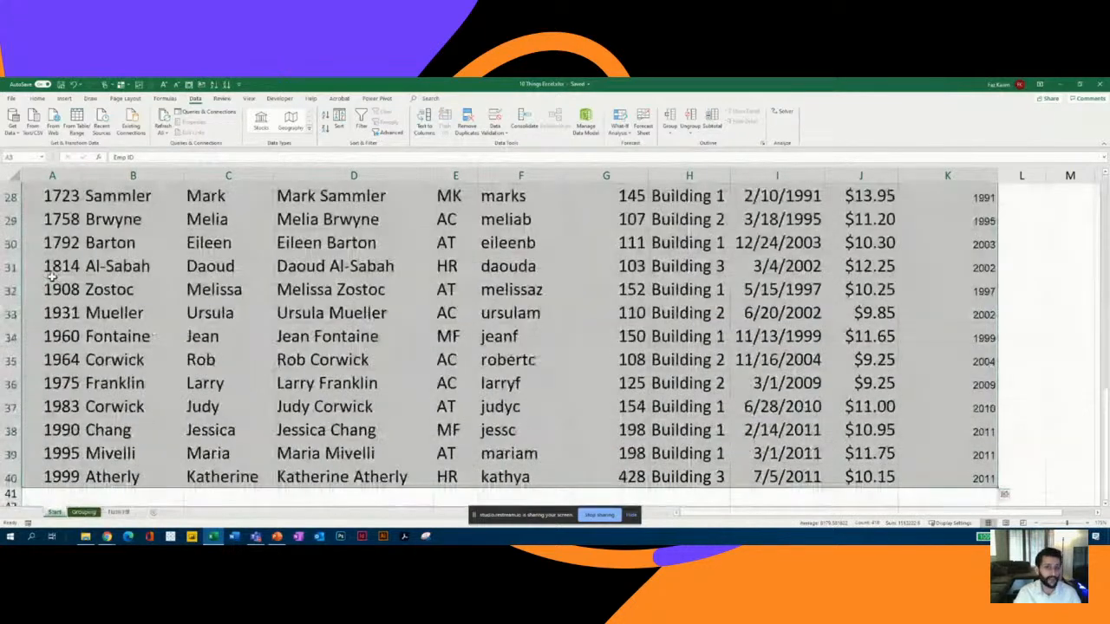
{"action": "scroll", "coordinate": [133, 311], "scroll_direction": "up", "scroll_amount": 3}
{"action": "scroll", "coordinate": [133, 310], "scroll_direction": "up", "scroll_amount": 2}
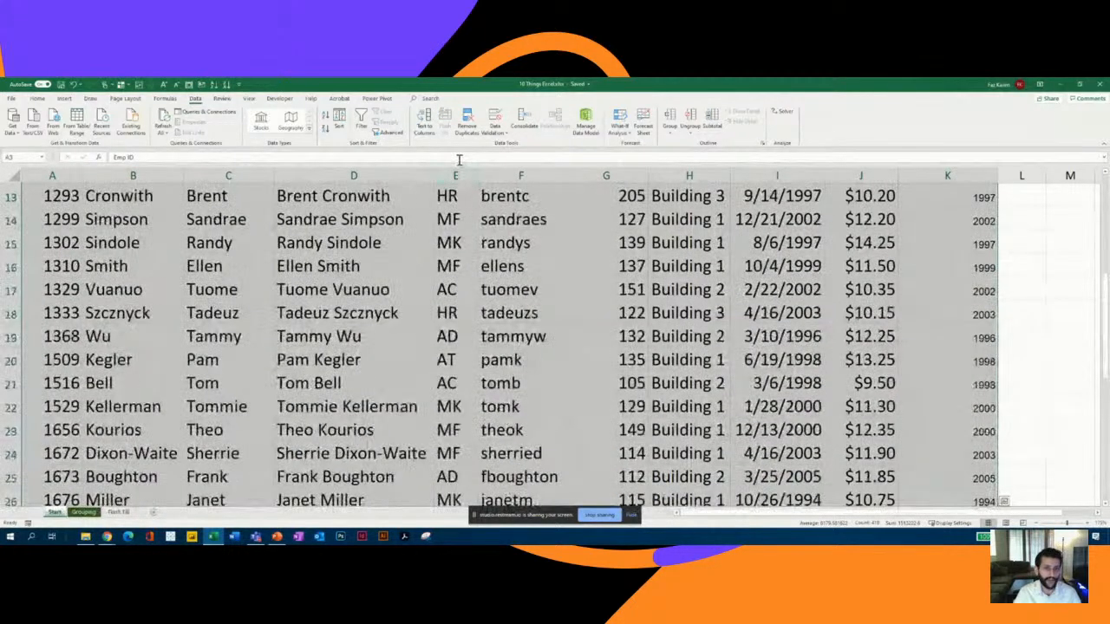
- Start a custom sort of the selected list, with Dept as the first level, sorted on Cell Values from A to Z
{"action": "left_click", "coordinate": [337, 129]}
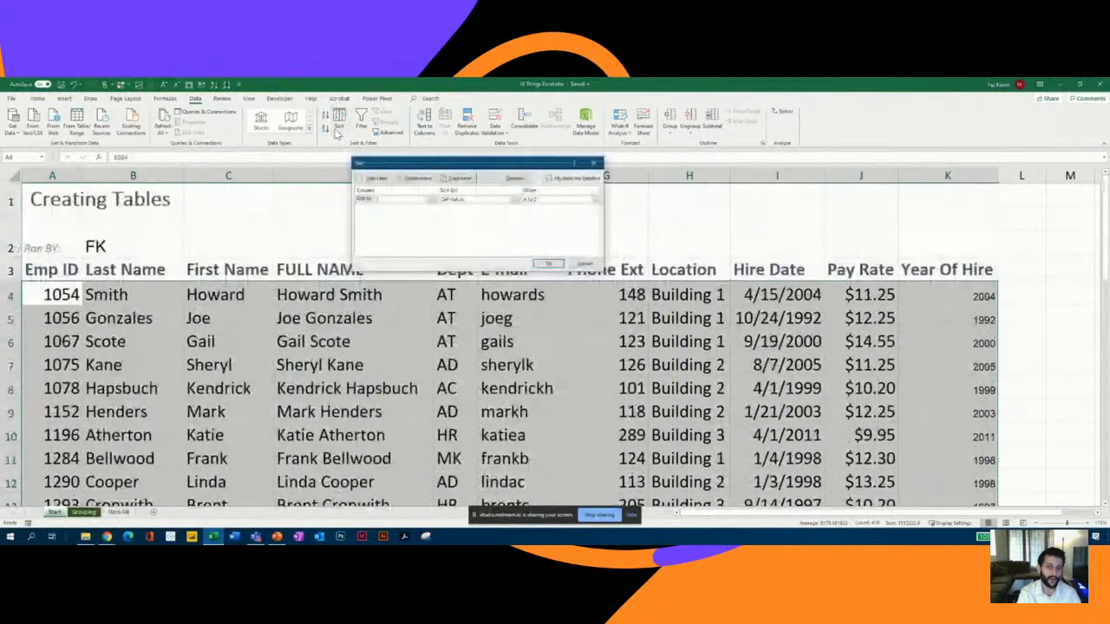
{"action": "left_click", "coordinate": [429, 201]}
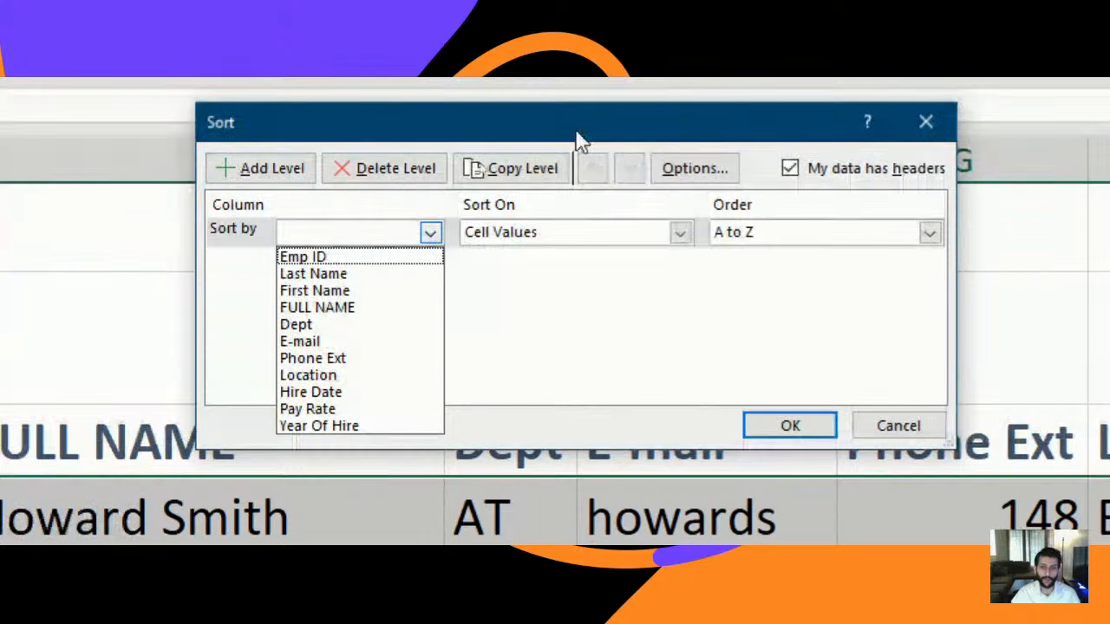
{"action": "left_click", "coordinate": [590, 140]}
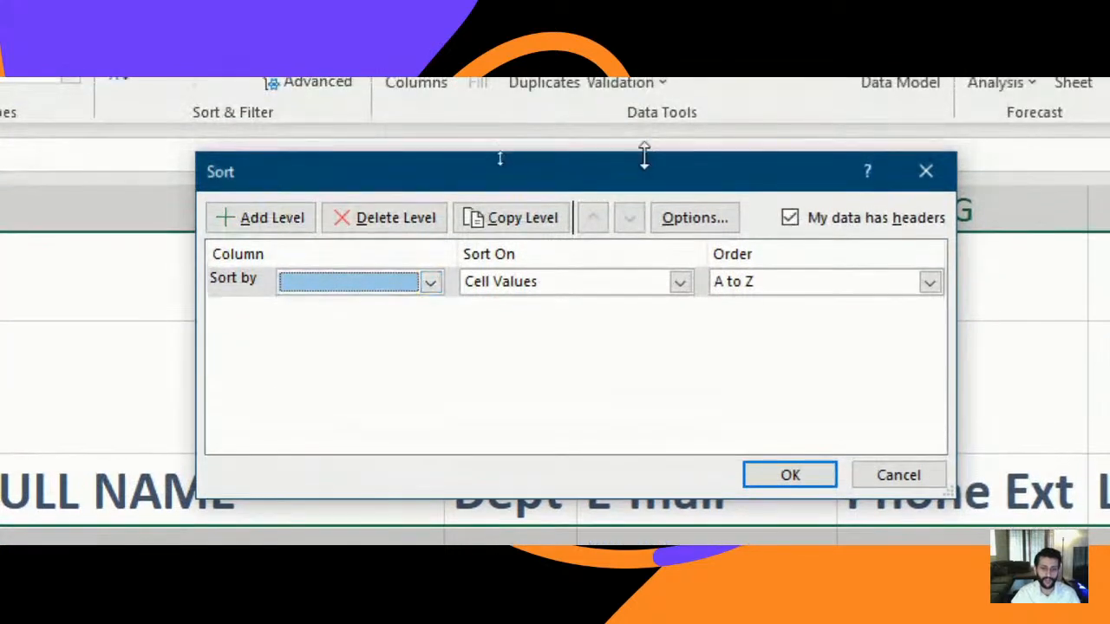
{"action": "left_click_drag", "start_coordinate": [643, 144], "coordinate": [655, 120]}
{"action": "left_click_drag", "start_coordinate": [659, 164], "coordinate": [674, 149]}
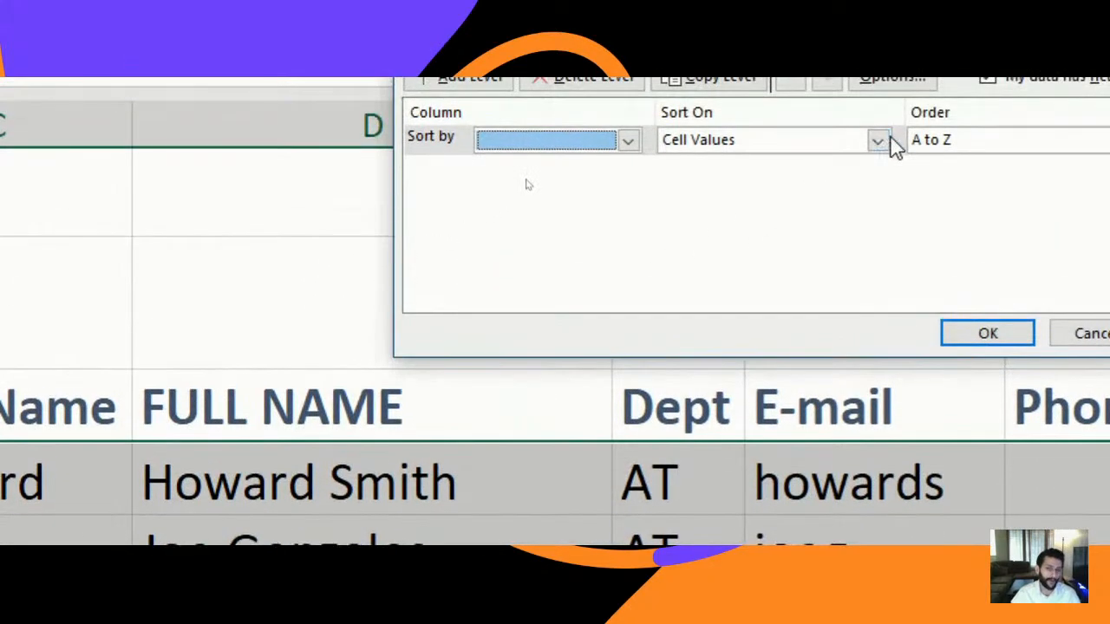
{"action": "left_click", "coordinate": [631, 148]}
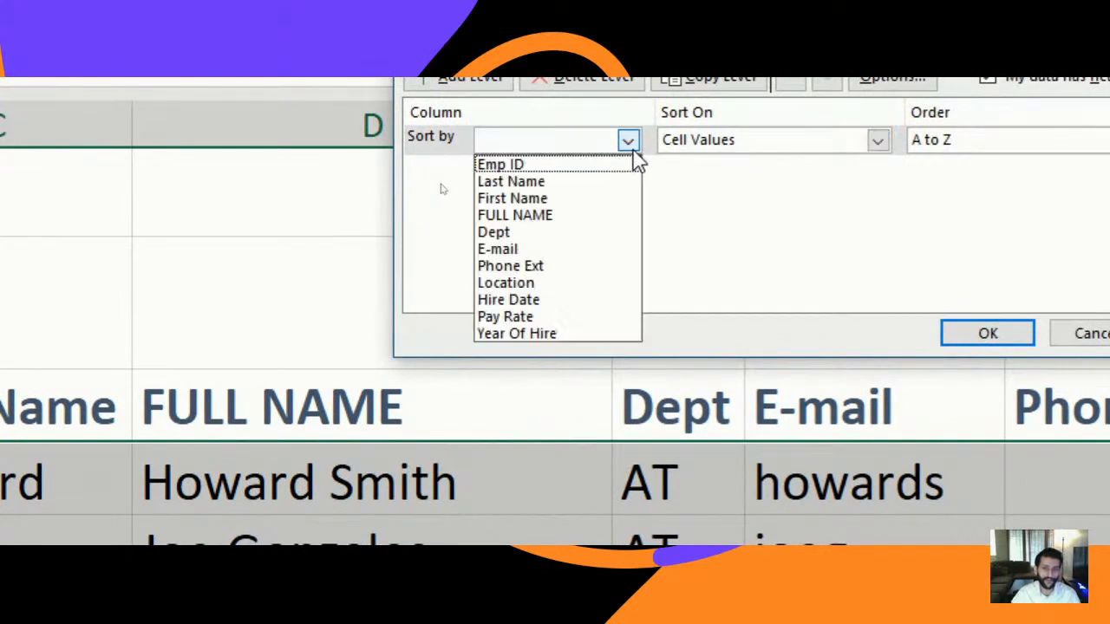
{"action": "left_click", "coordinate": [514, 232]}
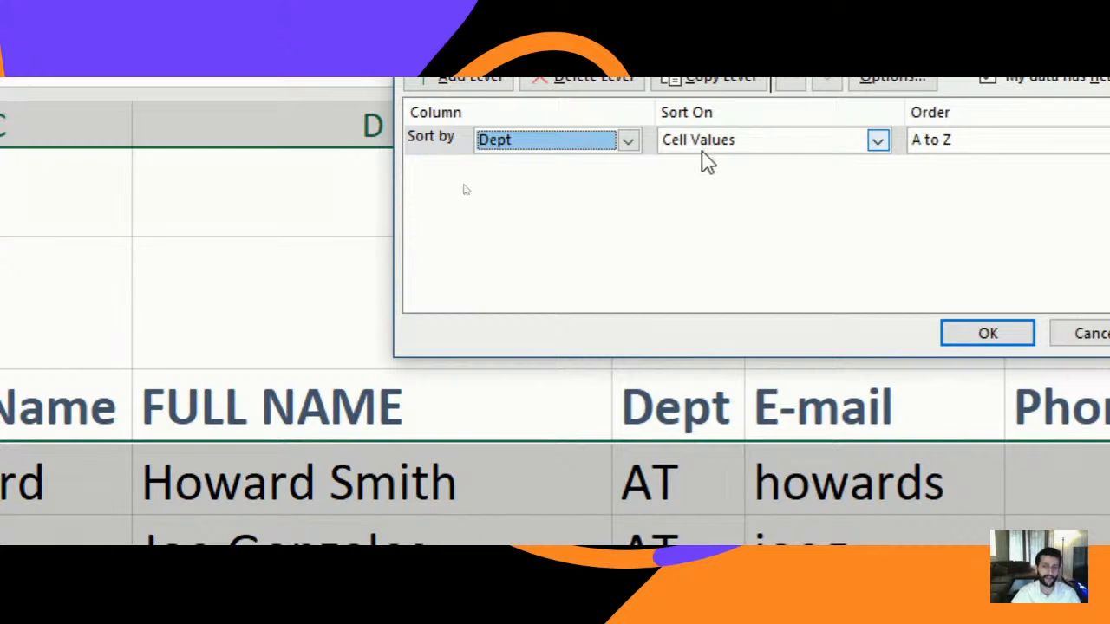
{"action": "left_click", "coordinate": [878, 149]}
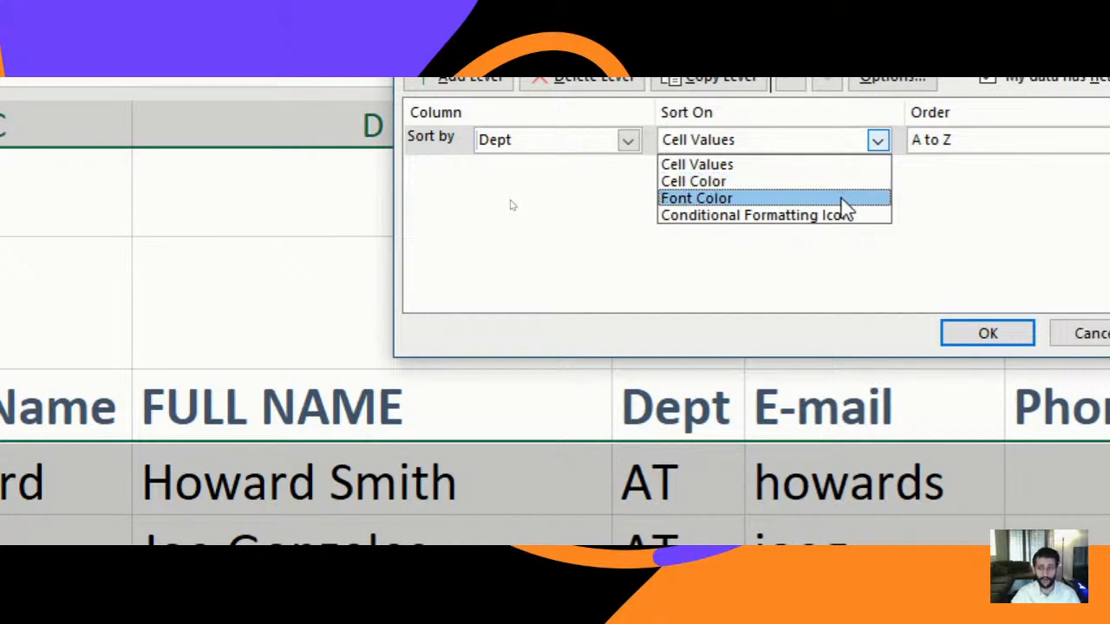
{"action": "left_click", "coordinate": [878, 143]}
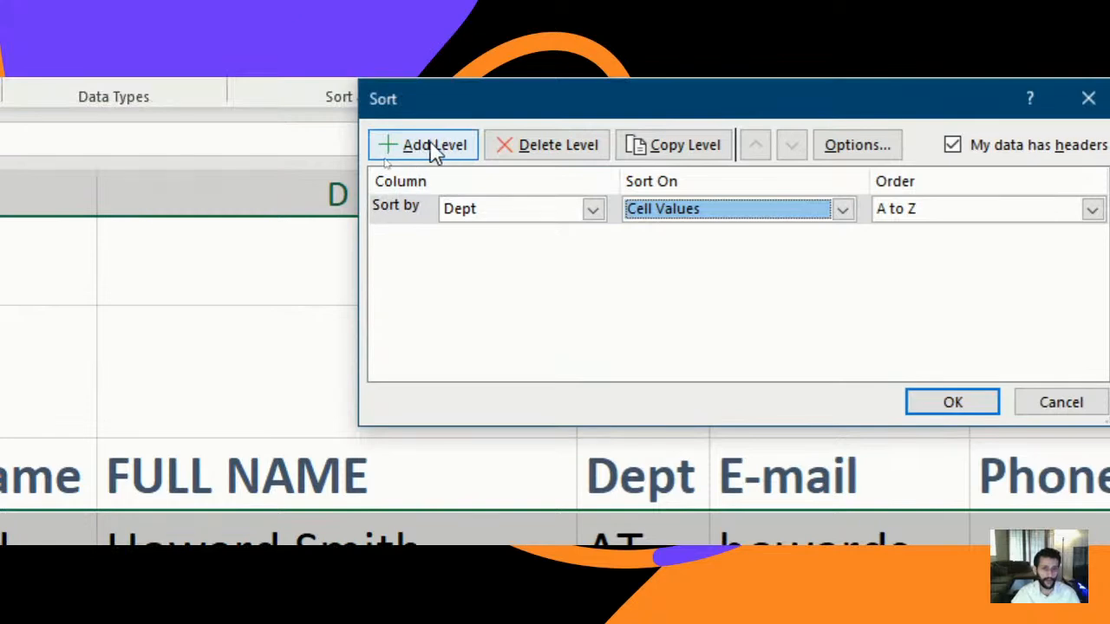
- Add a second sort level by First Name, on Cell Values from A to Z
{"action": "left_click", "coordinate": [437, 152]}
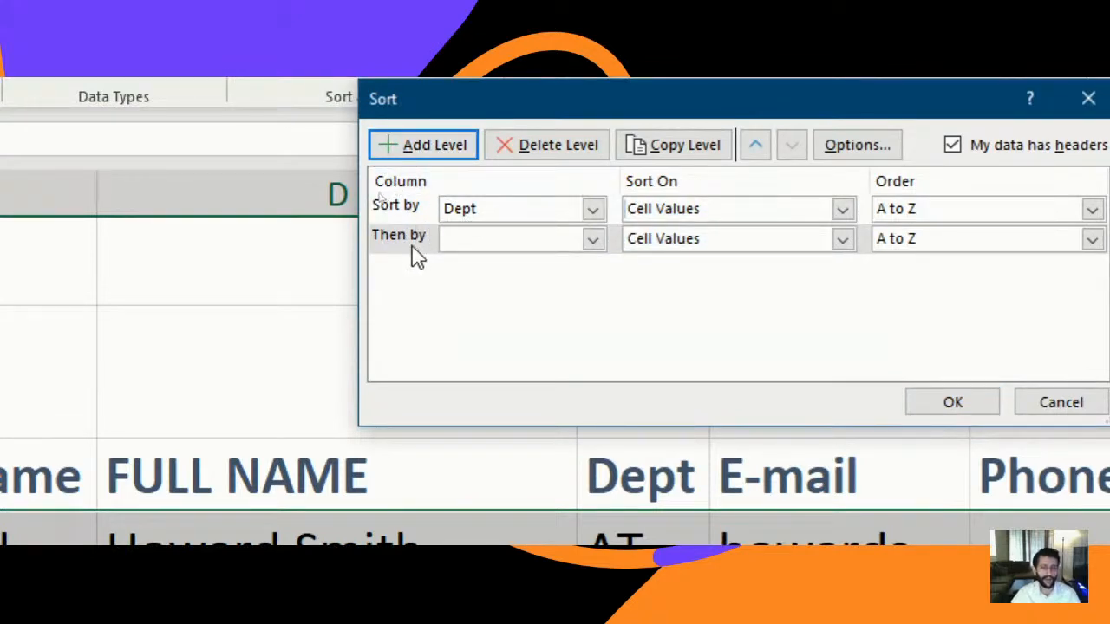
{"action": "left_click", "coordinate": [590, 245]}
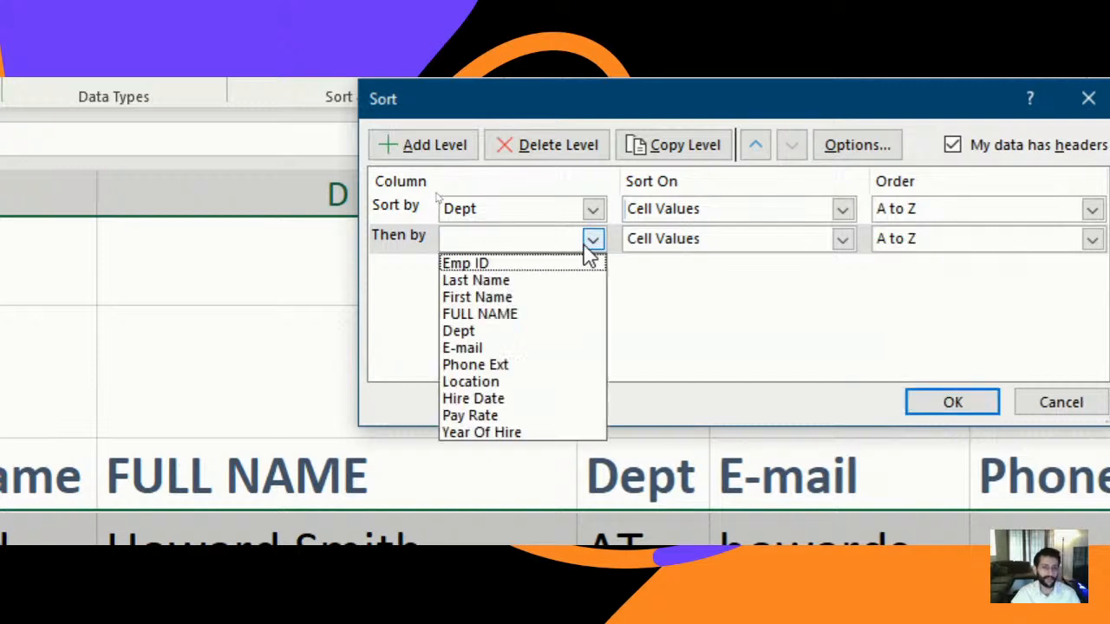
{"action": "left_click", "coordinate": [508, 297]}
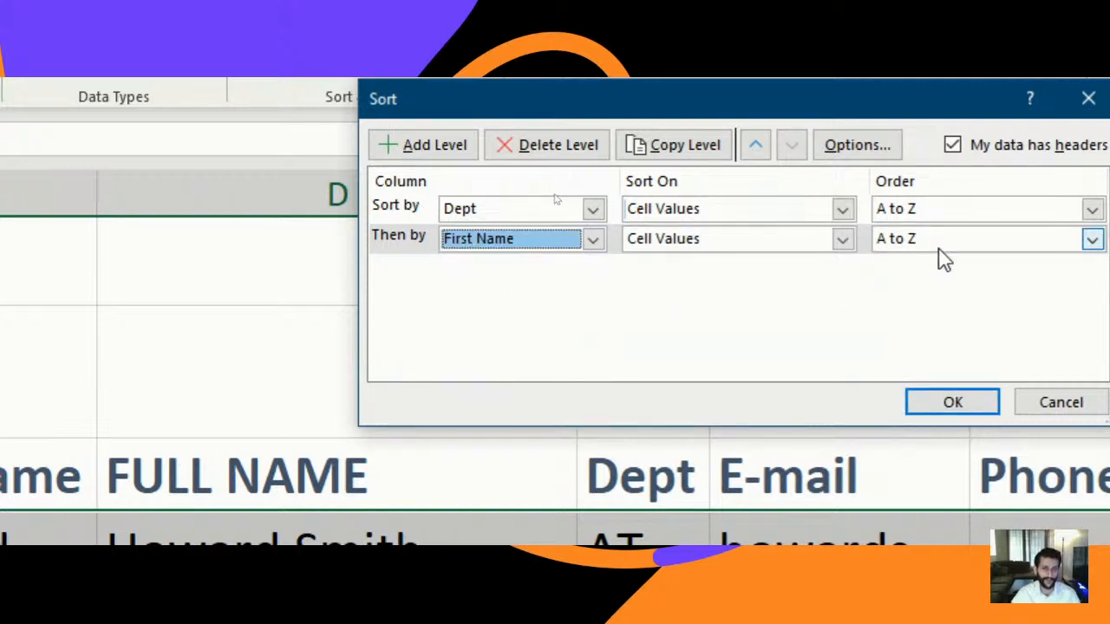
- Add a third sort level by Location, A to Z, and apply the custom sort to the list
{"action": "left_click", "coordinate": [427, 158]}
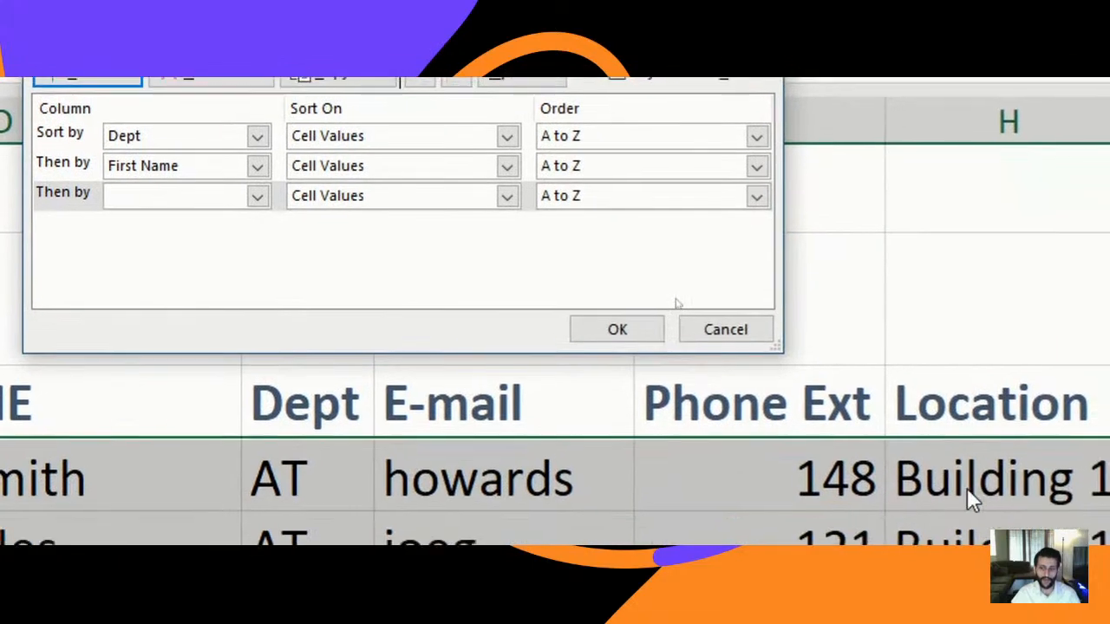
{"action": "left_click", "coordinate": [256, 195]}
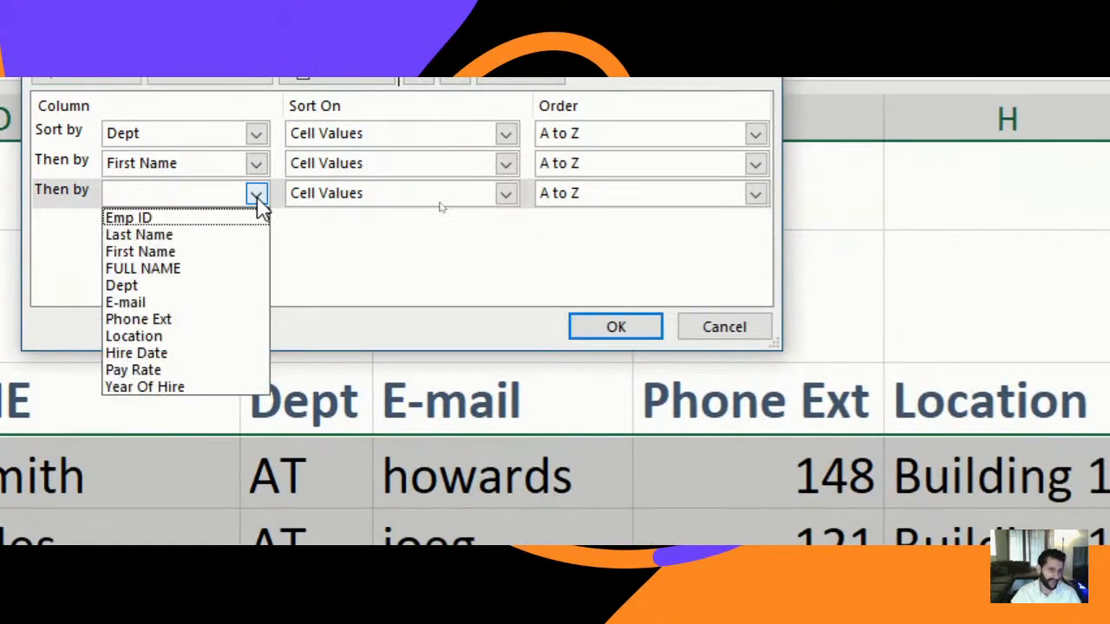
{"action": "left_click", "coordinate": [148, 339]}
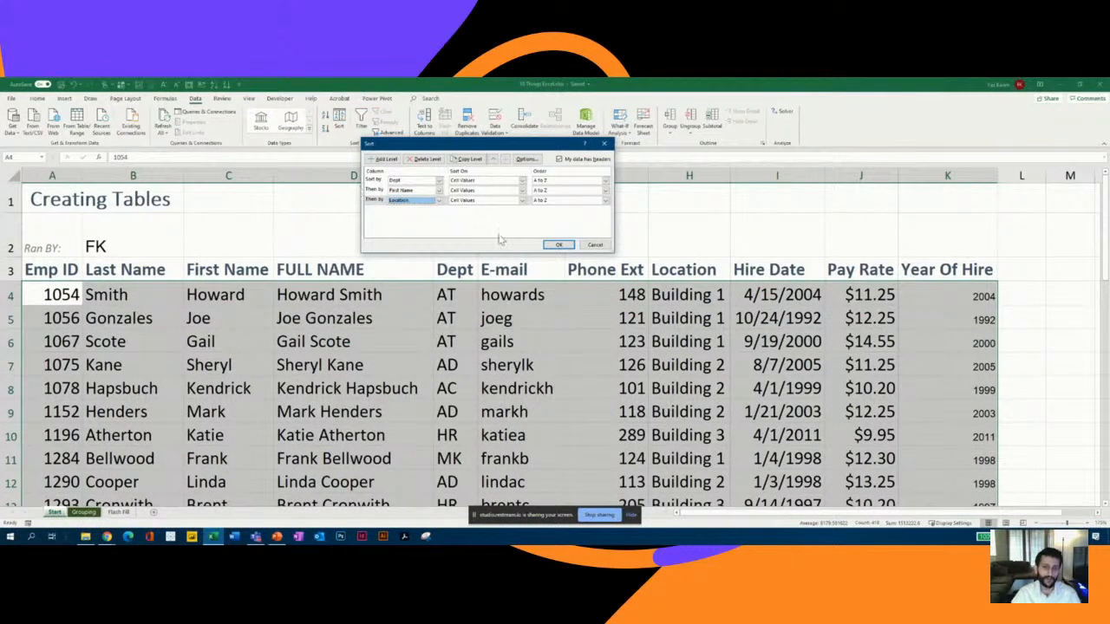
{"action": "left_click", "coordinate": [557, 245]}
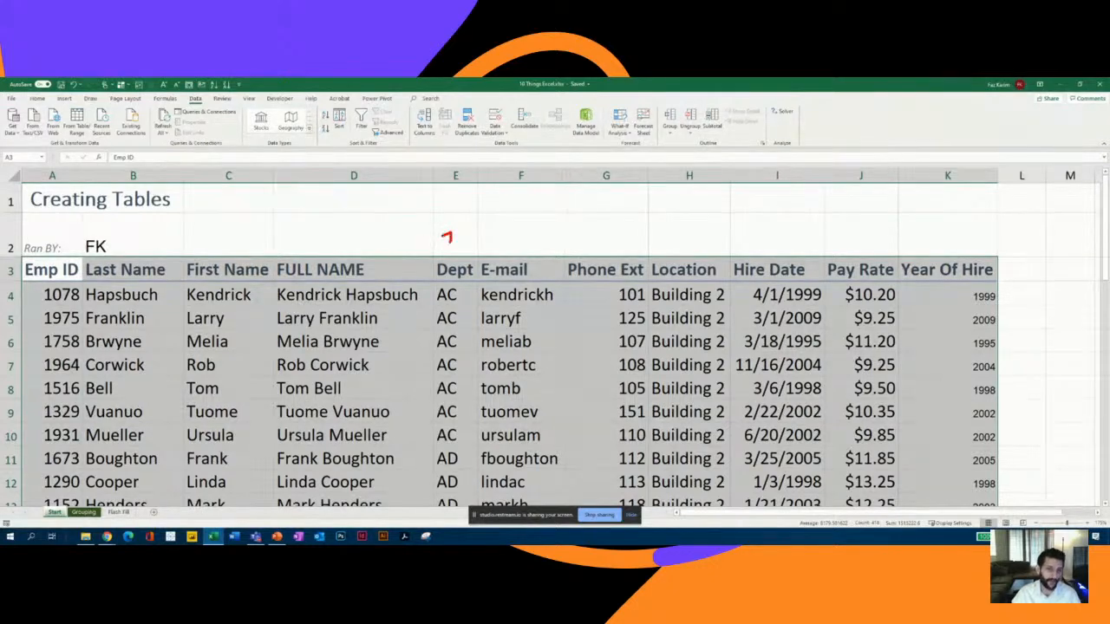
{"action": "left_click_drag", "start_coordinate": [440, 249], "coordinate": [461, 249]}
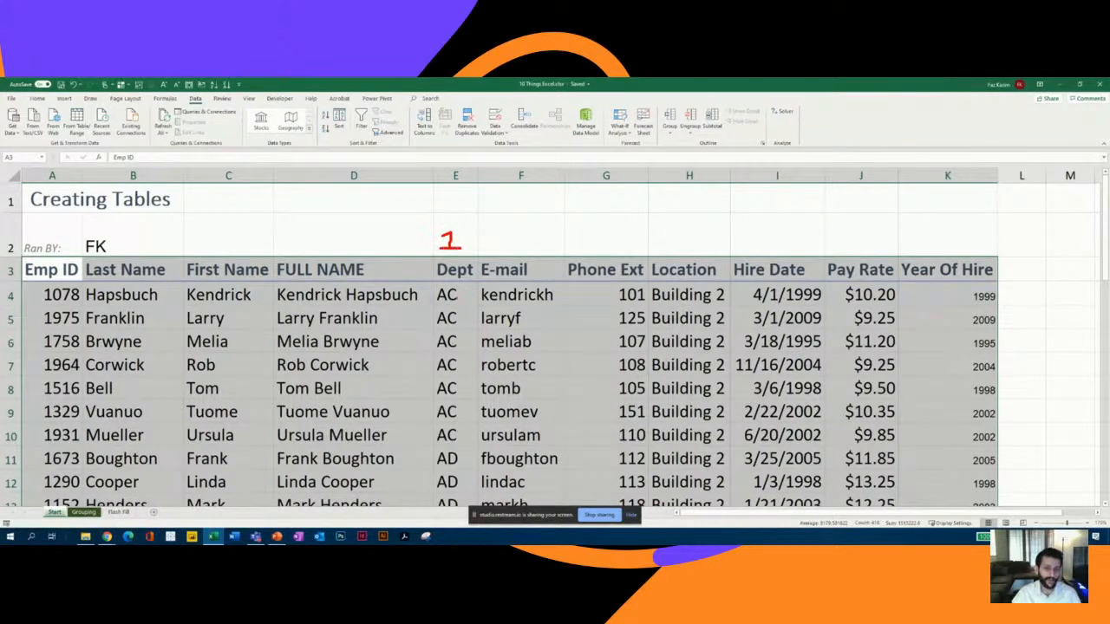
{"action": "key", "text": "Escape"}
{"action": "scroll", "coordinate": [448, 298], "scroll_direction": "down", "scroll_amount": 1}
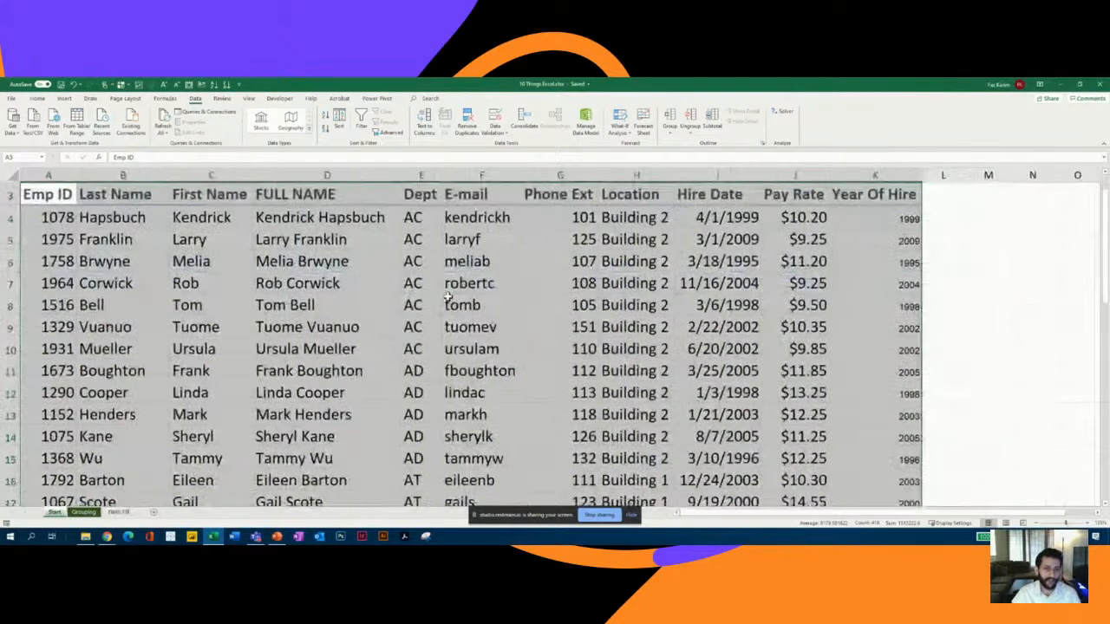
- Mark the Dept, FULL NAME and Location entries of the AC rows with boxes and arrows to review the sort order
{"action": "left_click_drag", "start_coordinate": [396, 203], "coordinate": [442, 314]}
{"action": "key", "text": "Escape"}
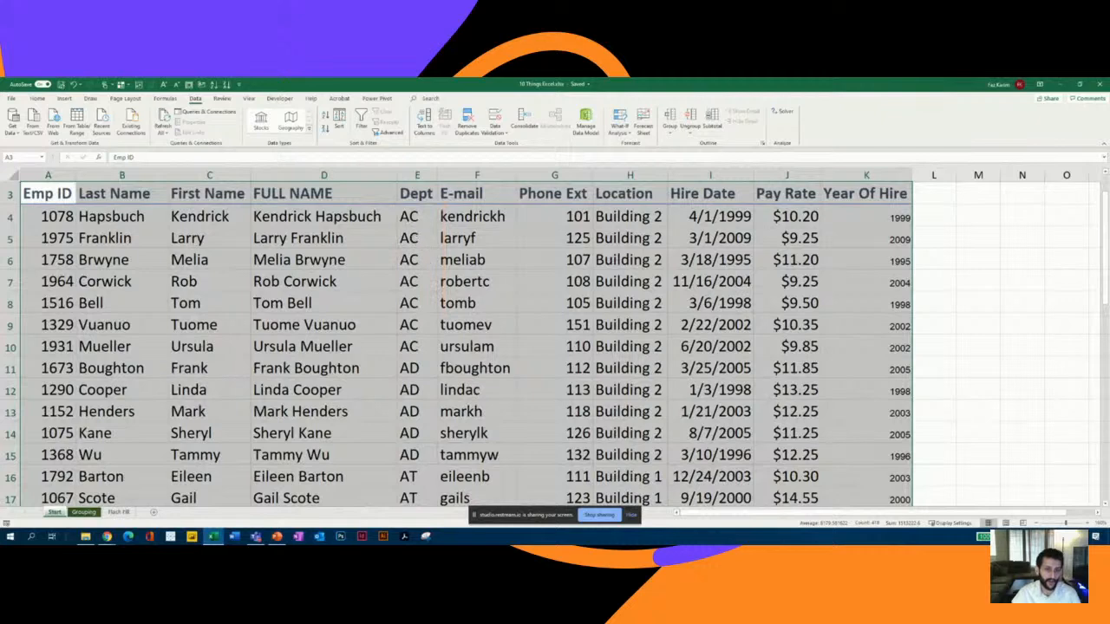
{"action": "left_click_drag", "start_coordinate": [395, 205], "coordinate": [446, 355]}
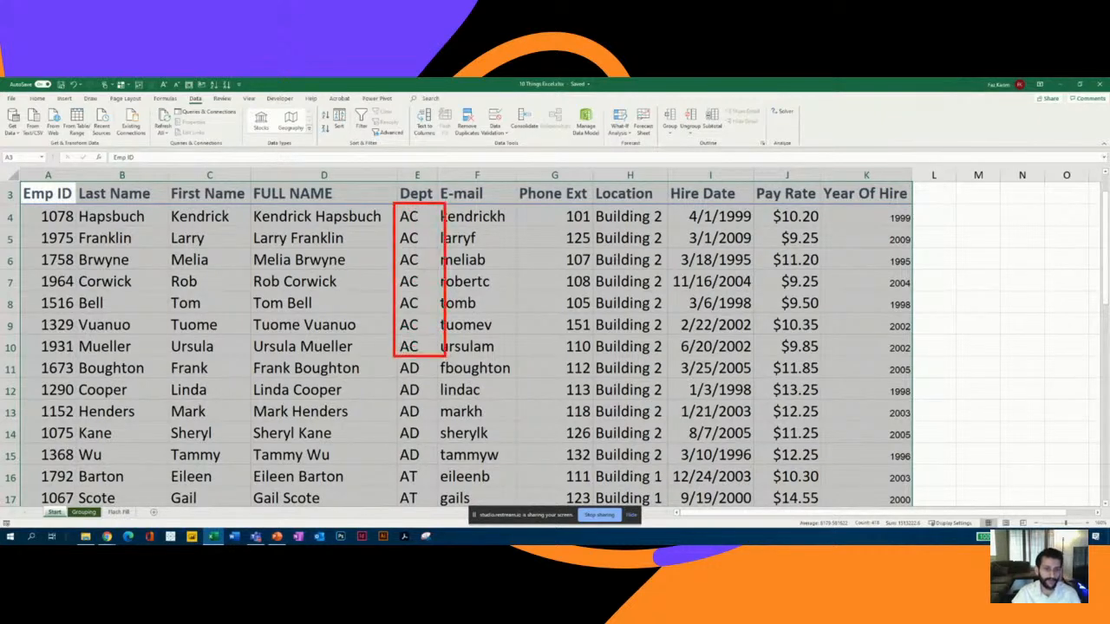
{"action": "left_click_drag", "start_coordinate": [471, 233], "coordinate": [446, 261]}
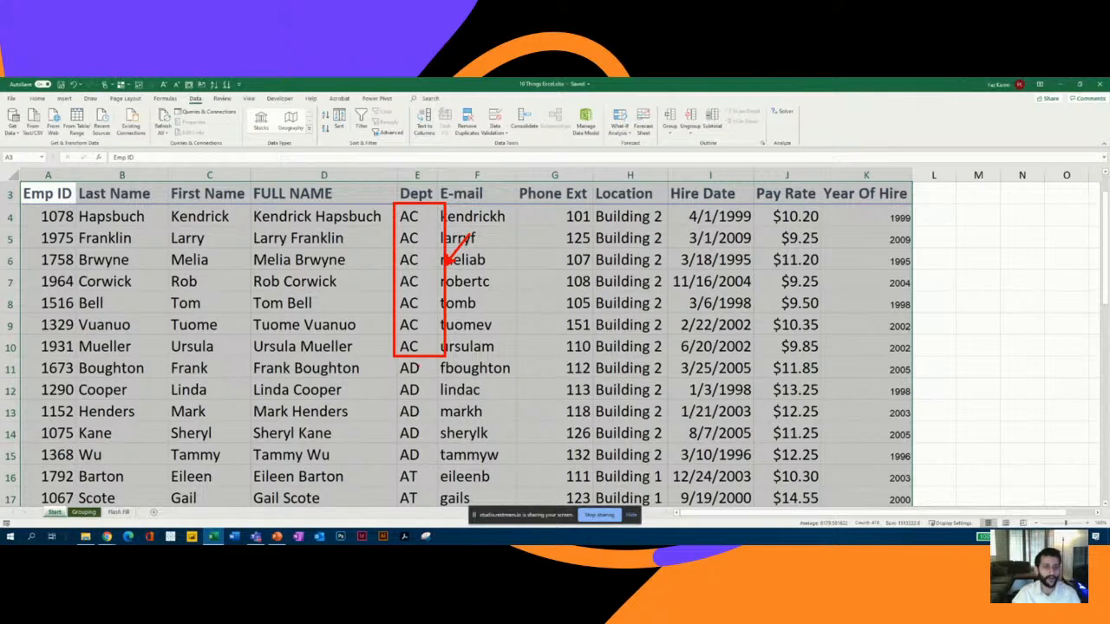
{"action": "mouse_move", "coordinate": [248, 205]}
{"action": "left_mouse_down"}
{"action": "mouse_move", "coordinate": [373, 351]}
{"action": "mouse_move", "coordinate": [394, 356]}
{"action": "left_mouse_up"}
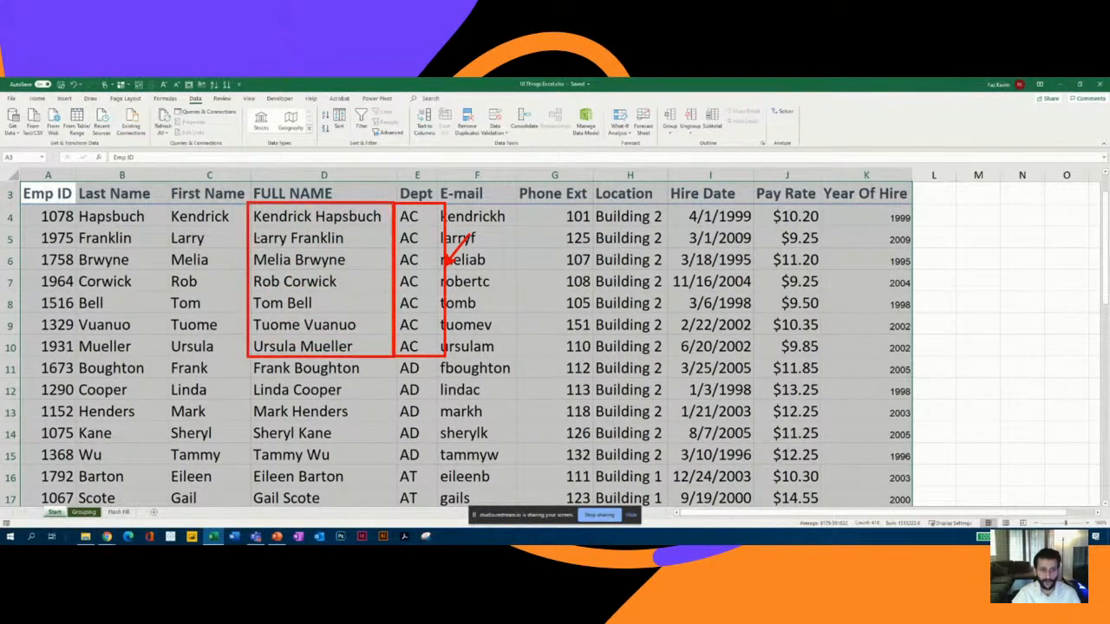
{"action": "left_click_drag", "start_coordinate": [247, 205], "coordinate": [228, 187]}
{"action": "left_click_drag", "start_coordinate": [250, 352], "coordinate": [217, 376]}
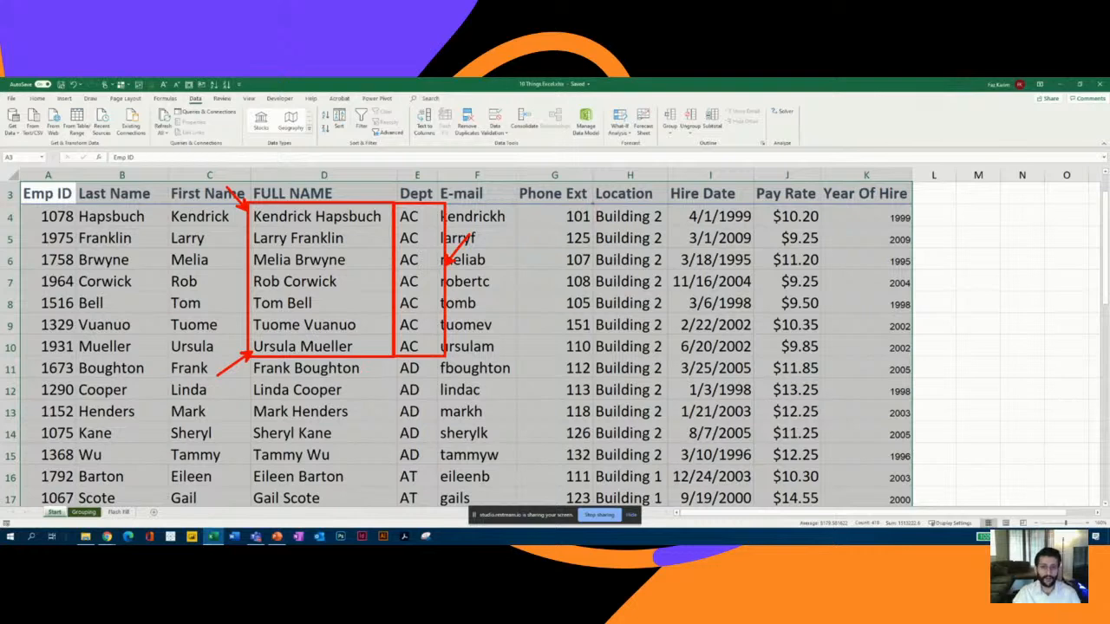
{"action": "mouse_move", "coordinate": [589, 203]}
{"action": "left_mouse_down"}
{"action": "mouse_move", "coordinate": [670, 373]}
{"action": "mouse_move", "coordinate": [669, 357]}
{"action": "left_mouse_up"}
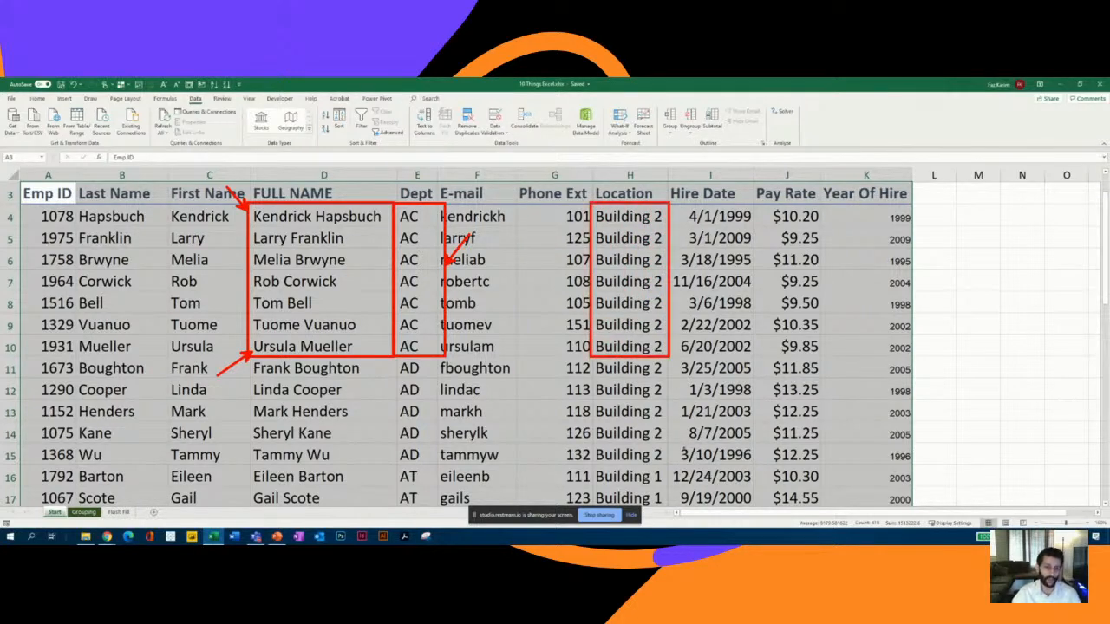
- Mark the AD rows' departments and full names, circle the sort commands, and clear the annotations
{"action": "left_click_drag", "start_coordinate": [392, 356], "coordinate": [442, 466]}
{"action": "left_click_drag", "start_coordinate": [425, 392], "coordinate": [430, 404]}
{"action": "mouse_move", "coordinate": [248, 356]}
{"action": "left_mouse_down"}
{"action": "mouse_move", "coordinate": [369, 473]}
{"action": "mouse_move", "coordinate": [392, 464]}
{"action": "left_mouse_up"}
{"action": "left_click_drag", "start_coordinate": [246, 365], "coordinate": [226, 387]}
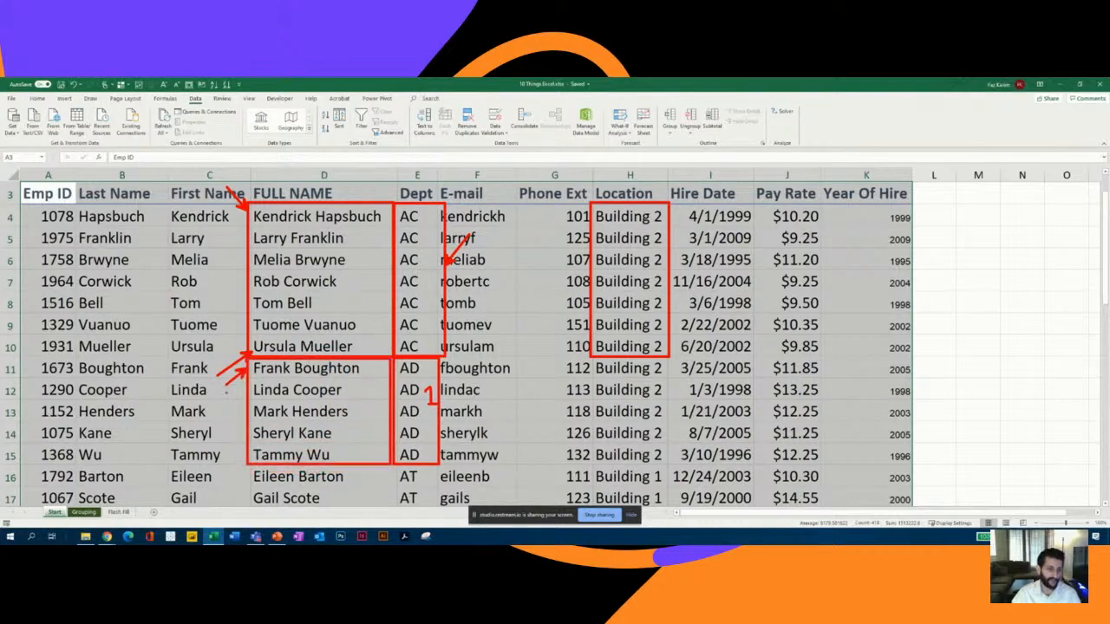
{"action": "left_click_drag", "start_coordinate": [241, 451], "coordinate": [255, 454]}
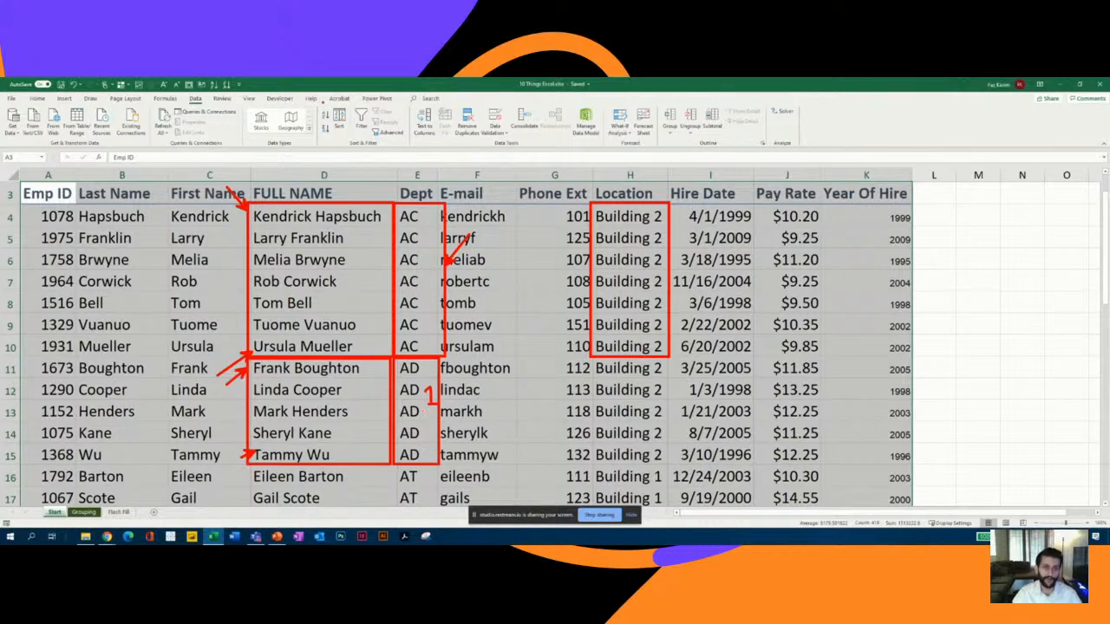
{"action": "mouse_move", "coordinate": [322, 102]}
{"action": "left_mouse_down"}
{"action": "mouse_move", "coordinate": [335, 152]}
{"action": "mouse_move", "coordinate": [335, 106]}
{"action": "left_mouse_up"}
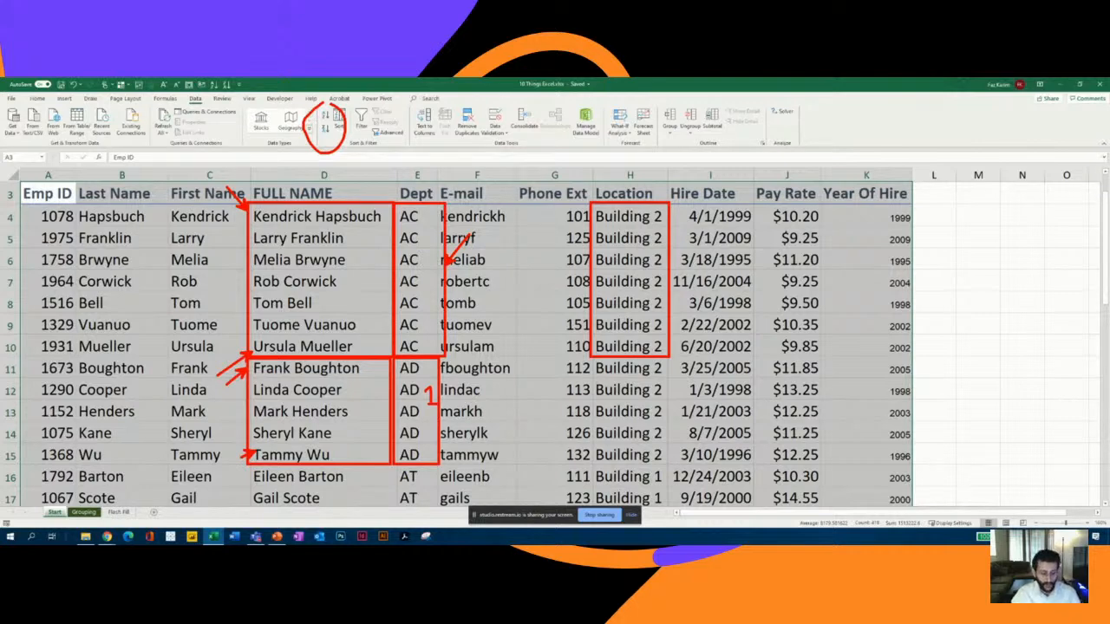
{"action": "key", "text": "Escape"}
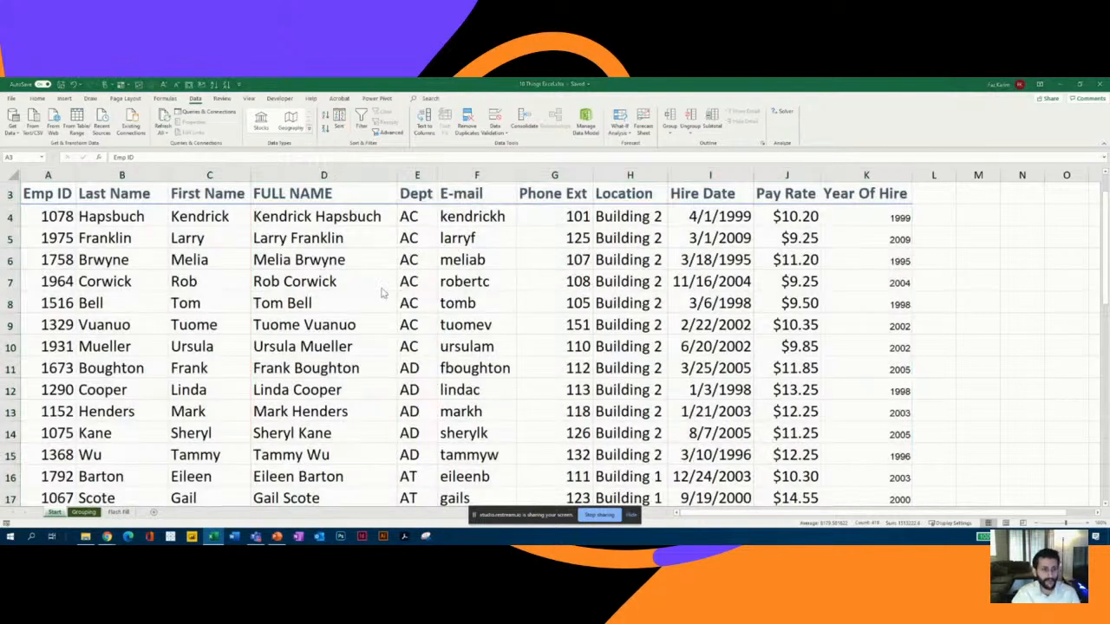
- Look through the sorted employee list down to its last record and return to the Creating Tables title
{"action": "scroll", "coordinate": [381, 288], "scroll_direction": "up", "scroll_amount": 2}
{"action": "left_click", "coordinate": [338, 308]}
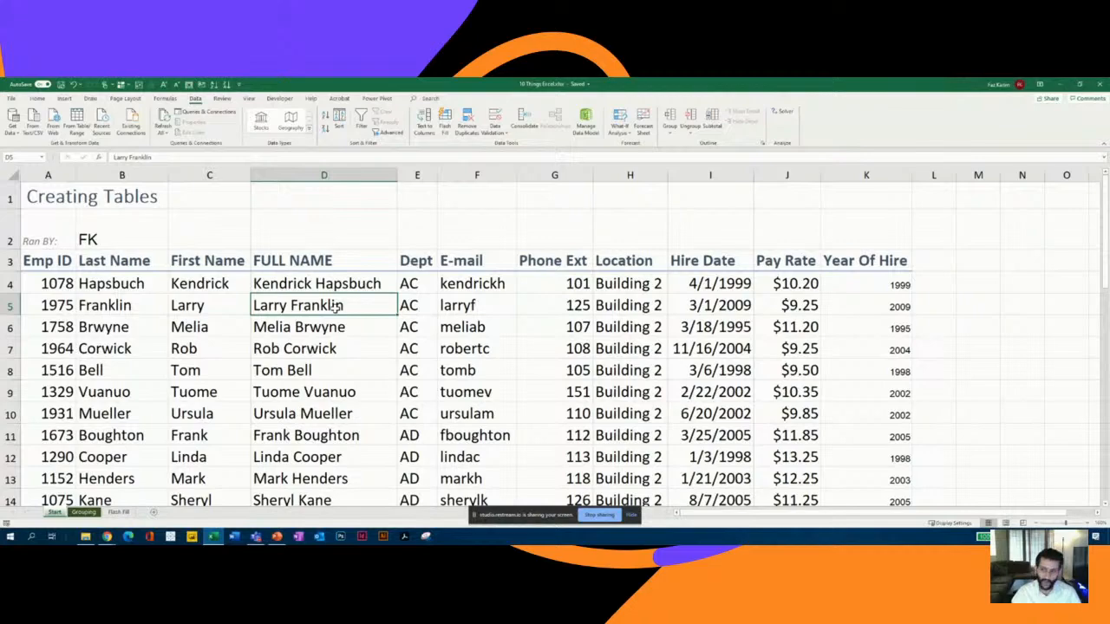
{"action": "scroll", "coordinate": [338, 305], "scroll_direction": "down", "scroll_amount": 5}
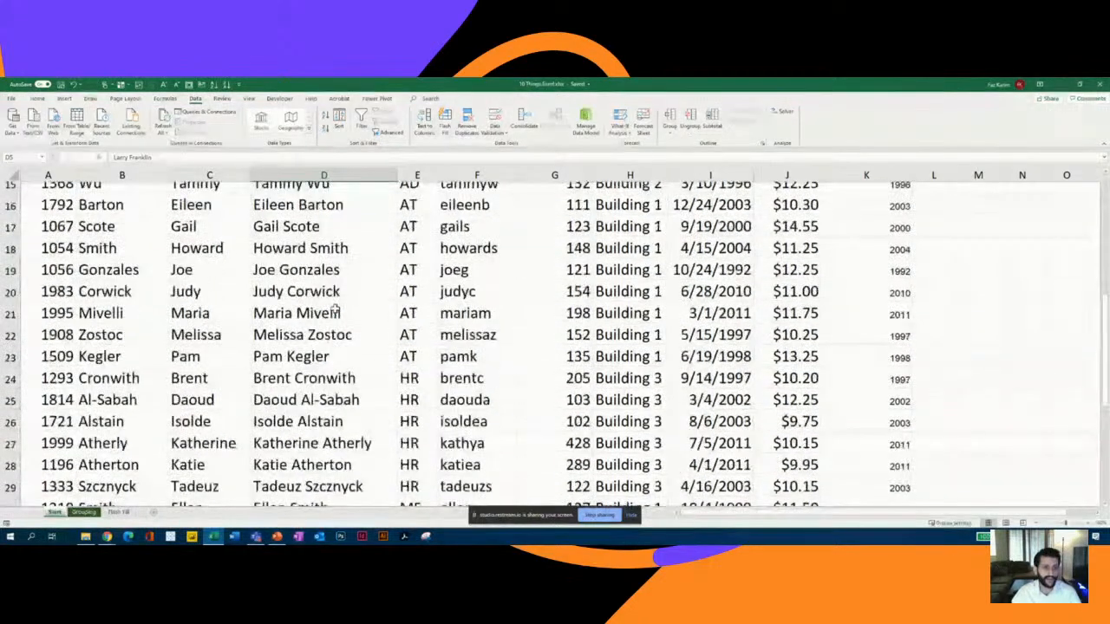
{"action": "scroll", "coordinate": [337, 309], "scroll_direction": "down", "scroll_amount": 6}
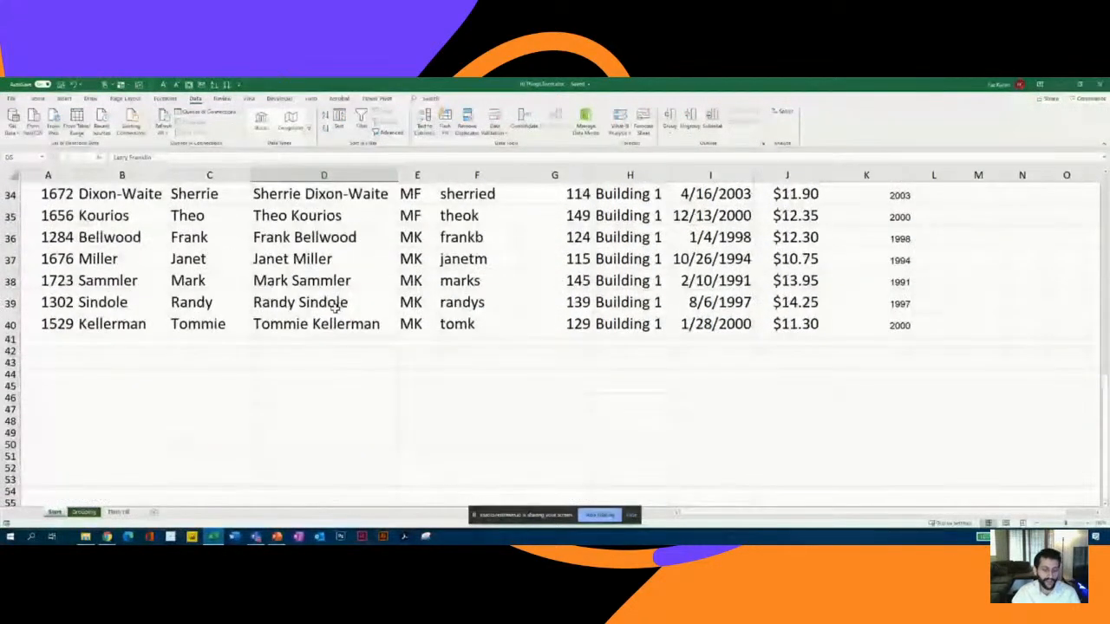
{"action": "scroll", "coordinate": [336, 308], "scroll_direction": "up", "scroll_amount": 7}
{"action": "scroll", "coordinate": [336, 310], "scroll_direction": "up", "scroll_amount": 4}
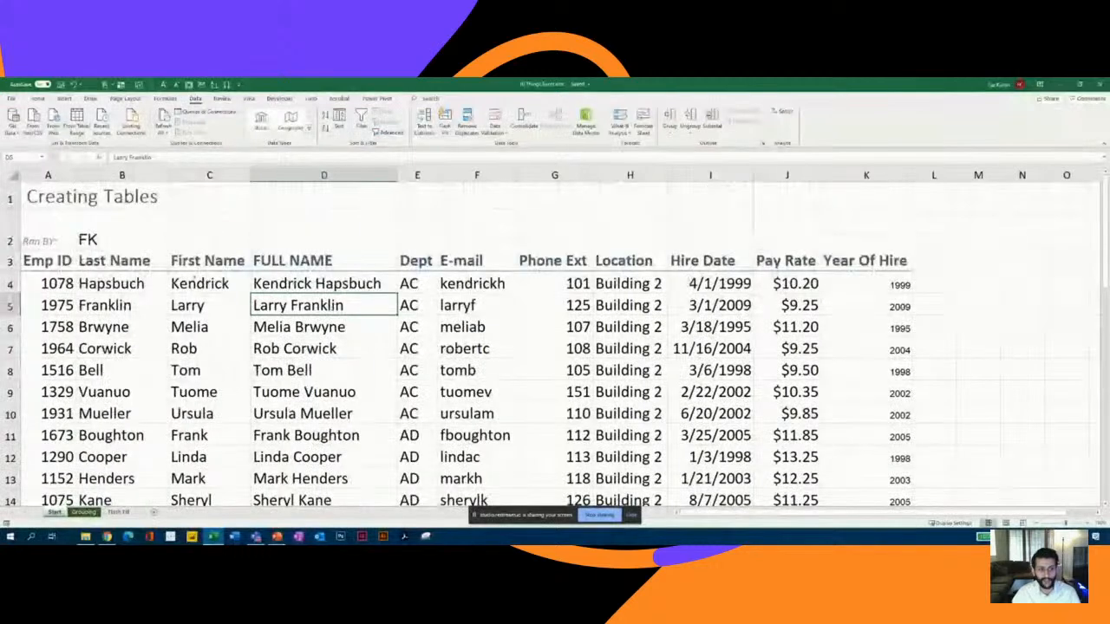
- Box rows 1 to 3 on screen, label them "rows", and point an arrow at the vertical scroll bar
{"action": "mouse_move", "coordinate": [17, 180]}
{"action": "left_mouse_down"}
{"action": "mouse_move", "coordinate": [184, 260]}
{"action": "mouse_move", "coordinate": [921, 270]}
{"action": "left_mouse_up"}
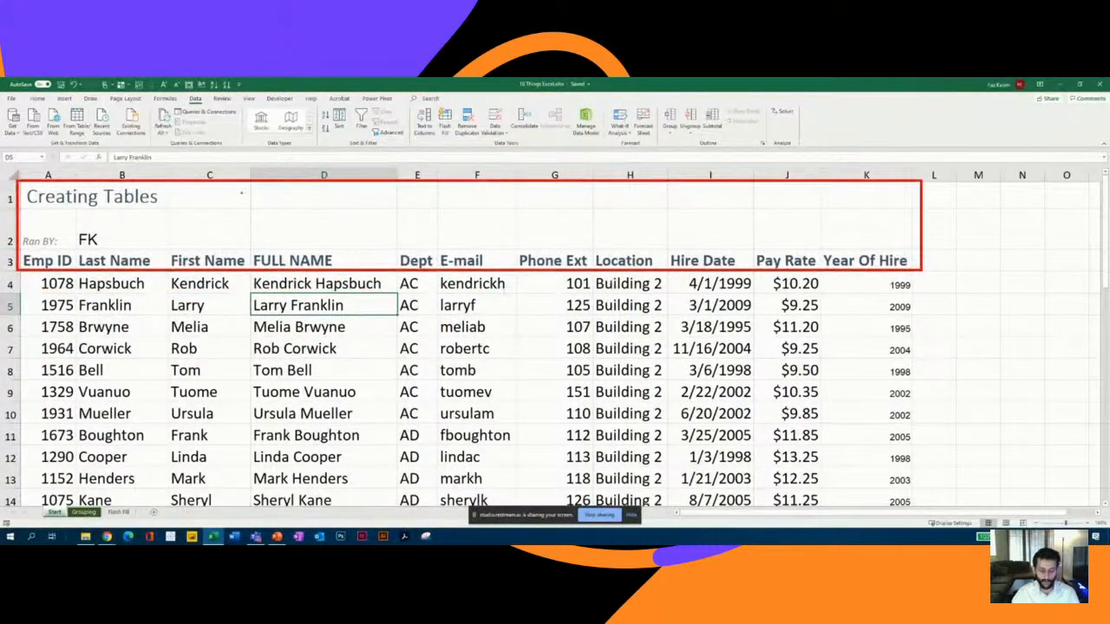
{"action": "key", "text": "t"}
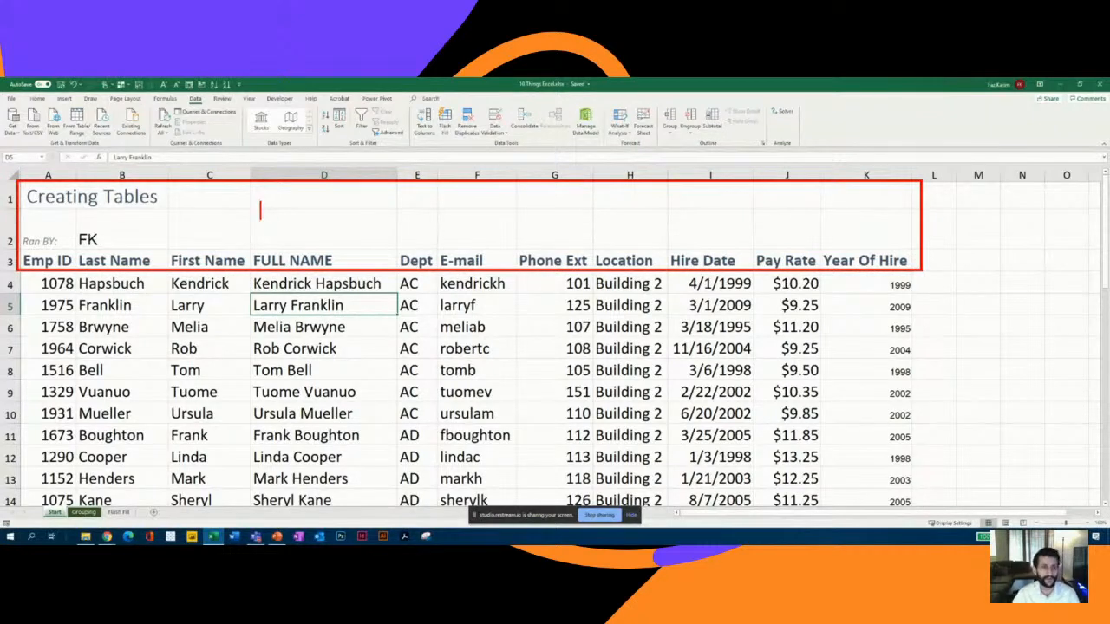
{"action": "type", "text": "rows"}
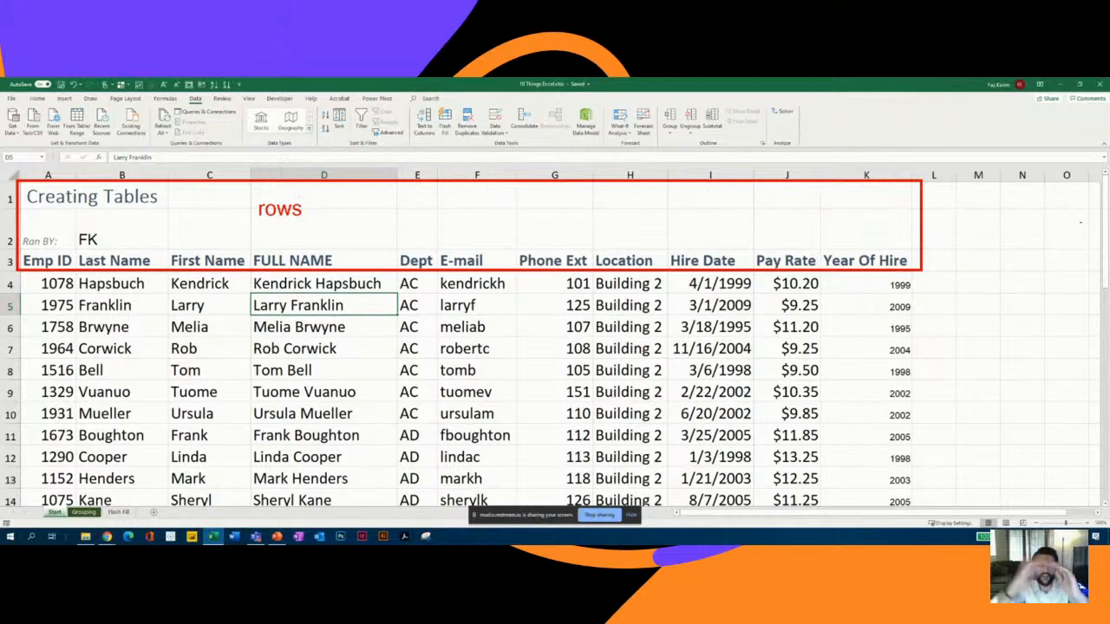
{"action": "left_click_drag", "start_coordinate": [1093, 234], "coordinate": [1042, 186]}
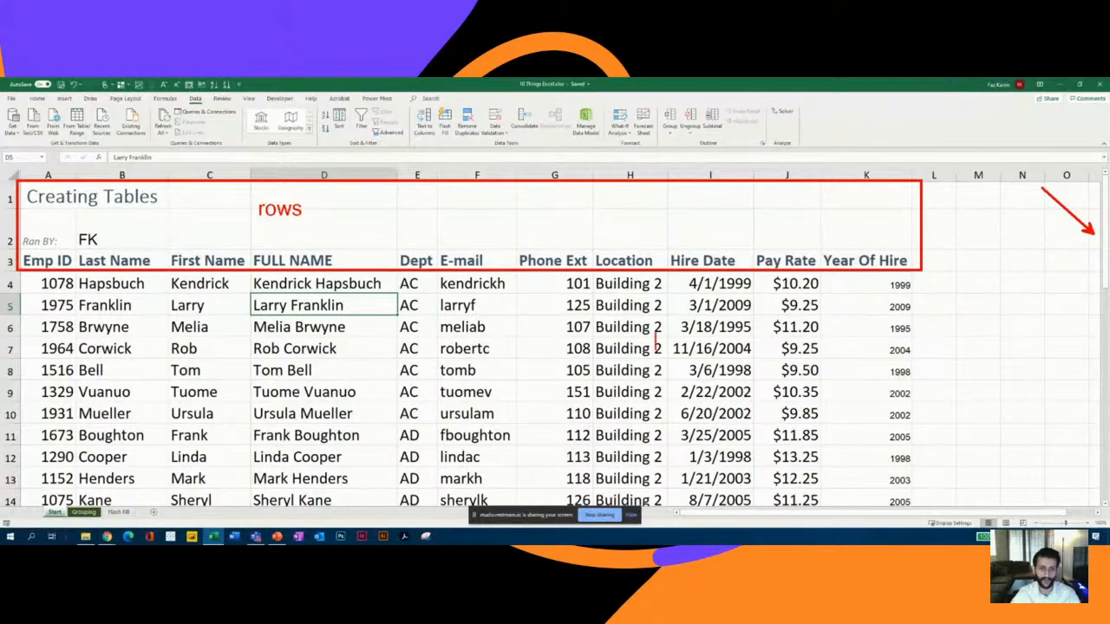
- Annotate the sheet with the text "Freeze Panes", circle it and the View heading, and clear the annotations
{"action": "type", "text": "Freeze Panes"}
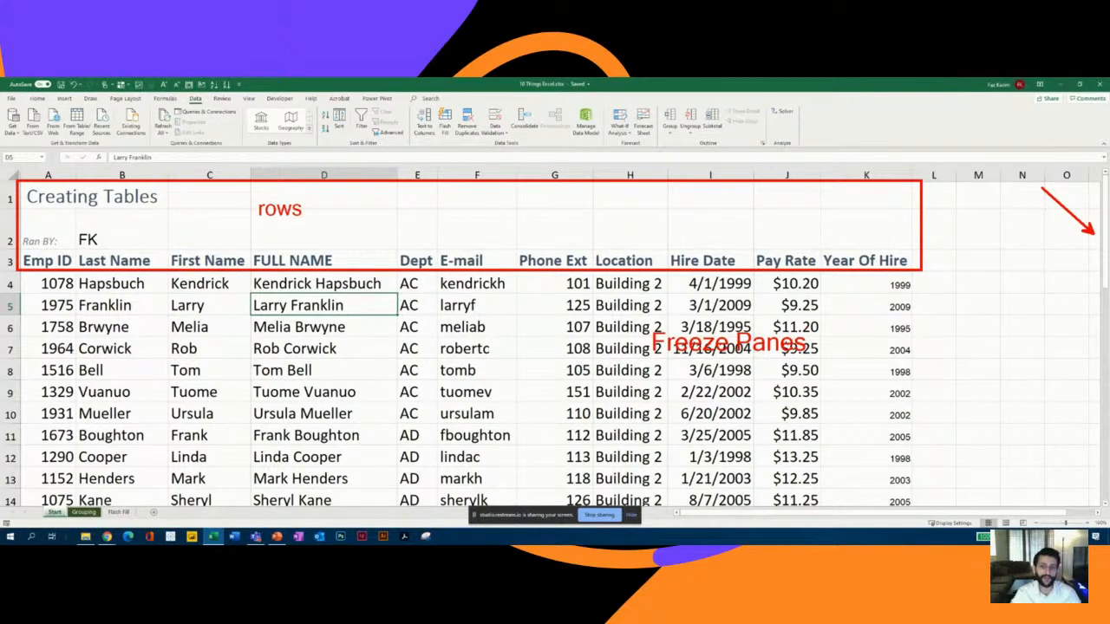
{"action": "mouse_move", "coordinate": [694, 314]}
{"action": "left_mouse_down"}
{"action": "mouse_move", "coordinate": [673, 316]}
{"action": "mouse_move", "coordinate": [707, 386]}
{"action": "mouse_move", "coordinate": [812, 324]}
{"action": "mouse_move", "coordinate": [678, 312]}
{"action": "left_mouse_up"}
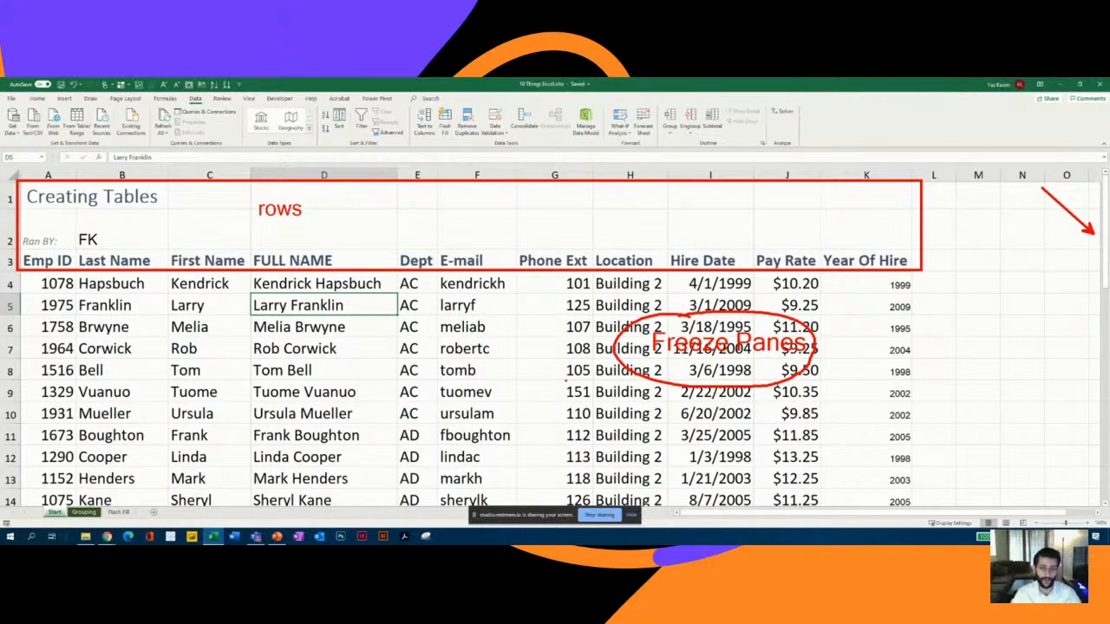
{"action": "mouse_move", "coordinate": [236, 106]}
{"action": "left_mouse_down"}
{"action": "mouse_move", "coordinate": [276, 97]}
{"action": "mouse_move", "coordinate": [232, 100]}
{"action": "mouse_move", "coordinate": [253, 113]}
{"action": "left_mouse_up"}
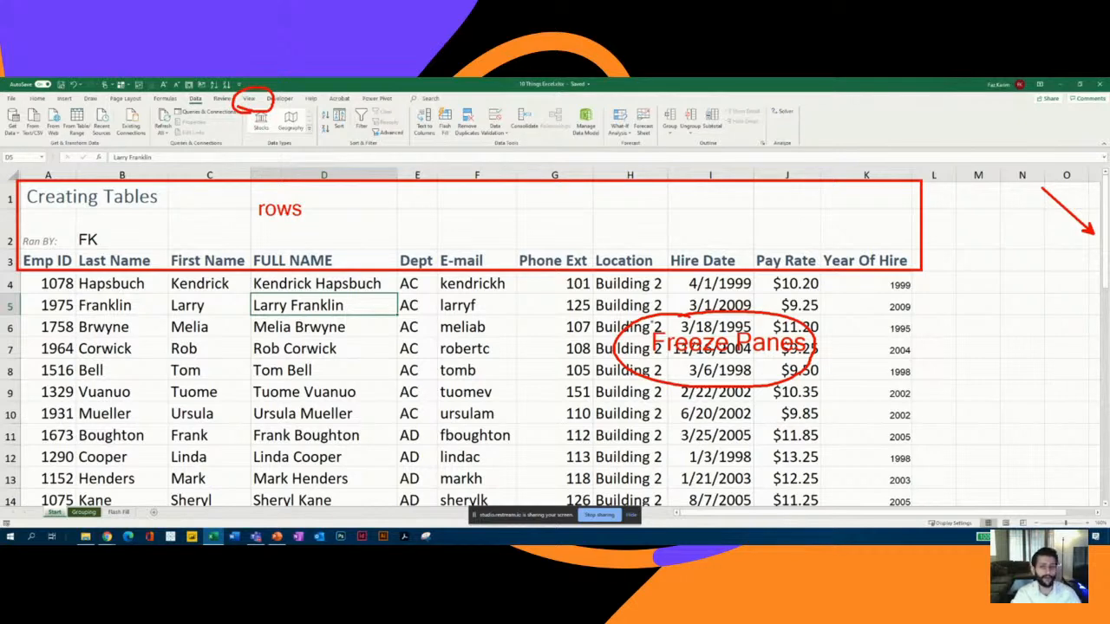
{"action": "mouse_move", "coordinate": [618, 303]}
{"action": "left_mouse_down"}
{"action": "mouse_move", "coordinate": [659, 333]}
{"action": "mouse_move", "coordinate": [660, 320]}
{"action": "mouse_move", "coordinate": [651, 331]}
{"action": "left_mouse_up"}
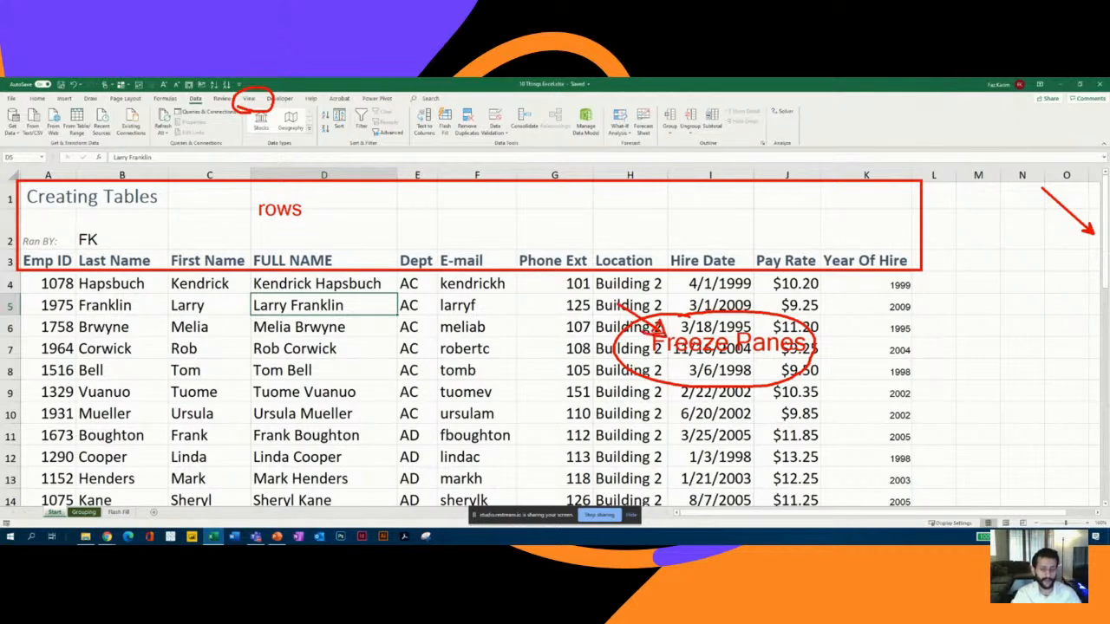
{"action": "key", "text": "Escape"}
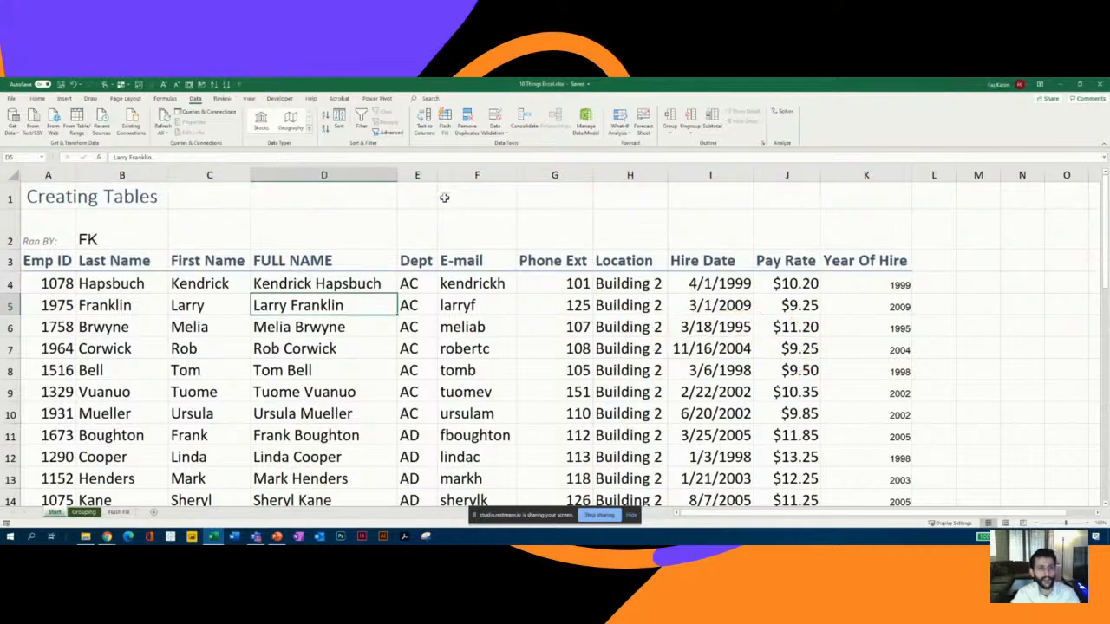
- Show the worksheet view commands and point out the Freeze Panes command among the window options
{"action": "left_click", "coordinate": [250, 99]}
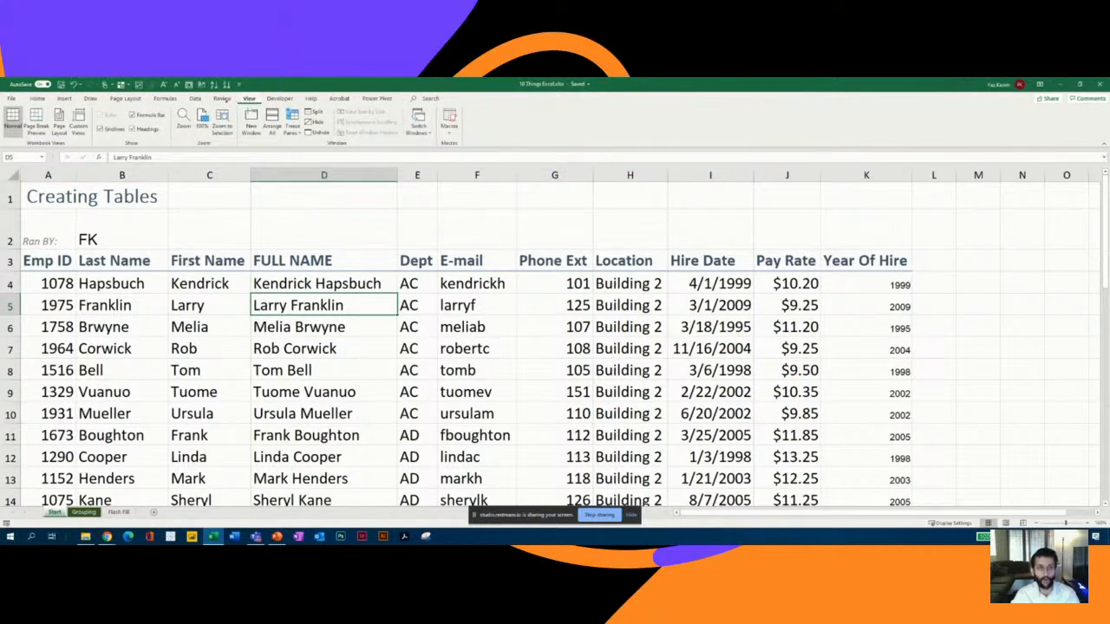
{"action": "mouse_move", "coordinate": [225, 99]}
{"action": "left_mouse_down"}
{"action": "mouse_move", "coordinate": [367, 151]}
{"action": "mouse_move", "coordinate": [471, 152]}
{"action": "left_mouse_up"}
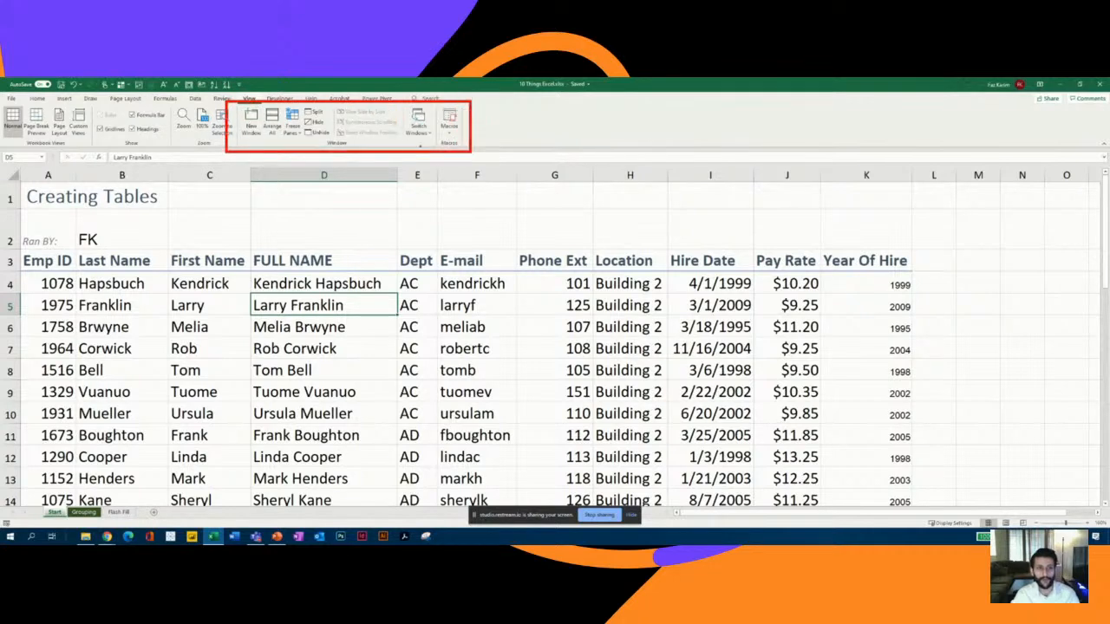
{"action": "left_click_drag", "start_coordinate": [299, 141], "coordinate": [346, 200]}
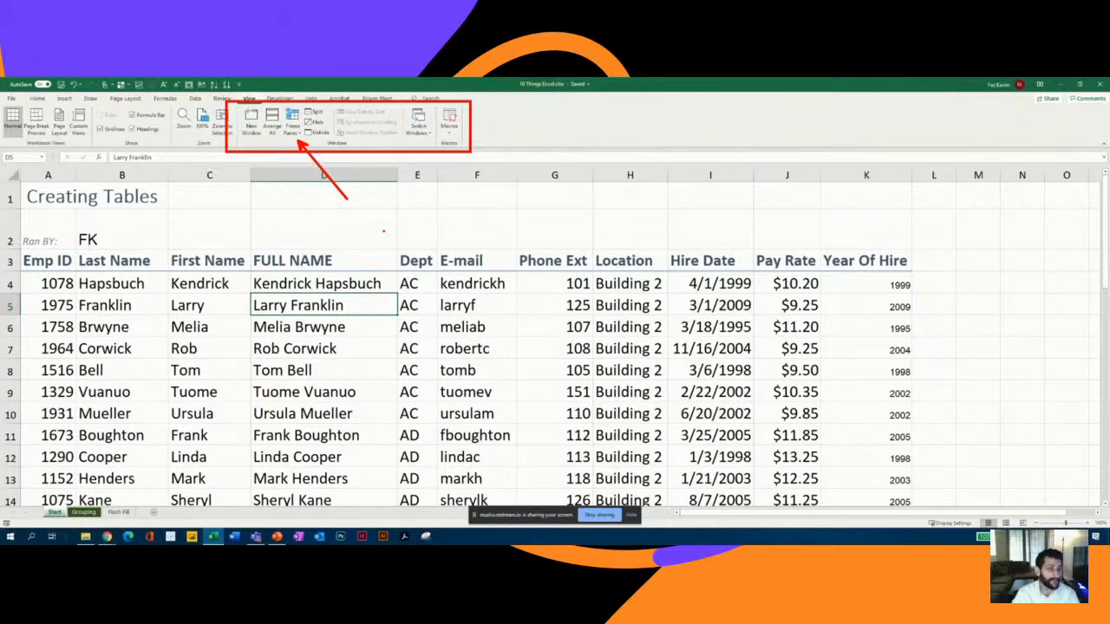
{"action": "key", "text": "Escape"}
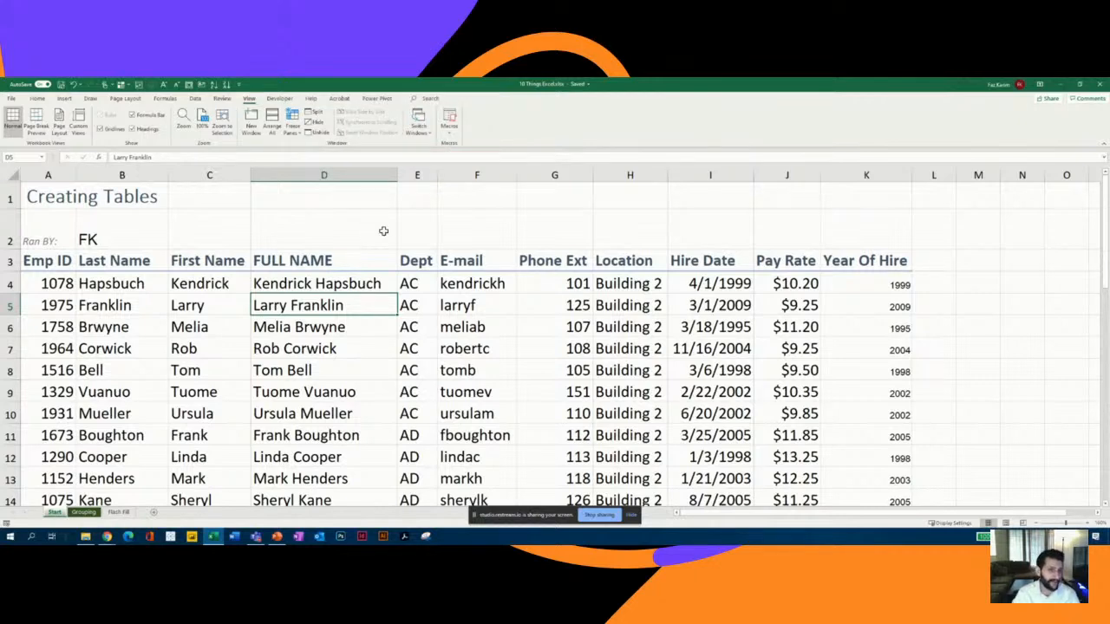
{"action": "left_click", "coordinate": [299, 135]}
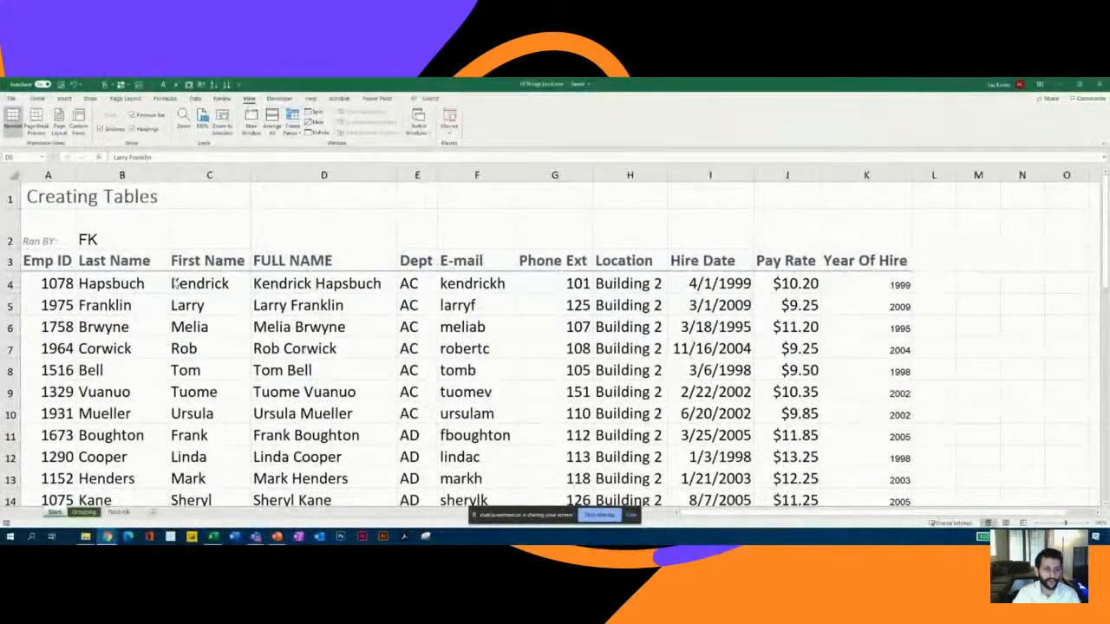
- Select the whole of row 4, just below the header row, and mark rows 1 to 3 above it
{"action": "left_click", "coordinate": [7, 280]}
{"action": "left_click", "coordinate": [8, 283]}
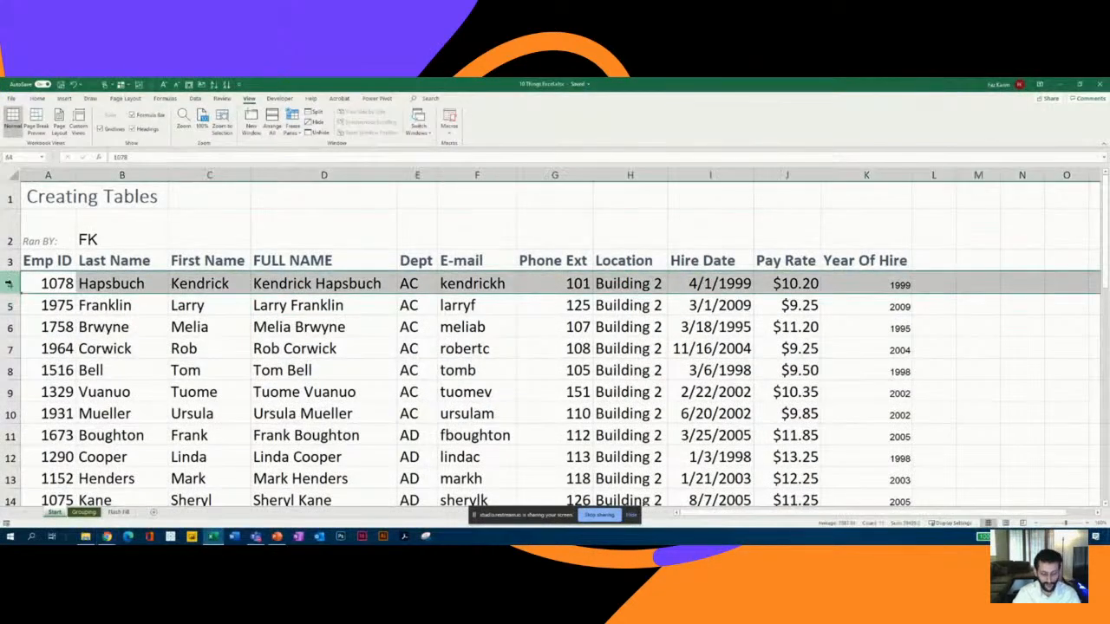
{"action": "left_click_drag", "start_coordinate": [22, 185], "coordinate": [21, 268]}
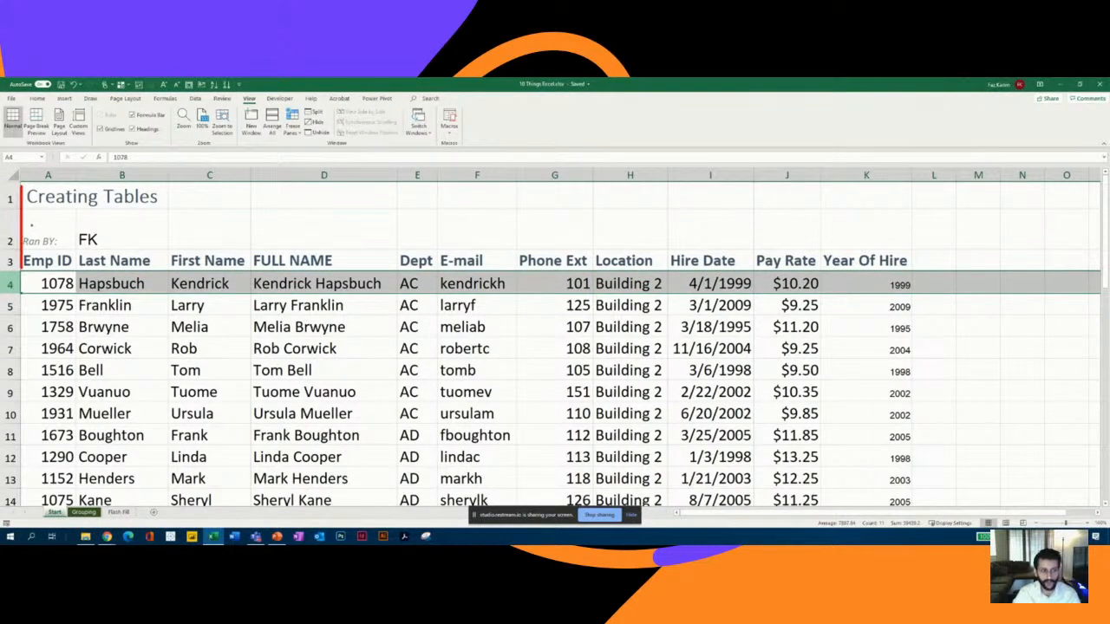
{"action": "left_click_drag", "start_coordinate": [32, 225], "coordinate": [65, 225]}
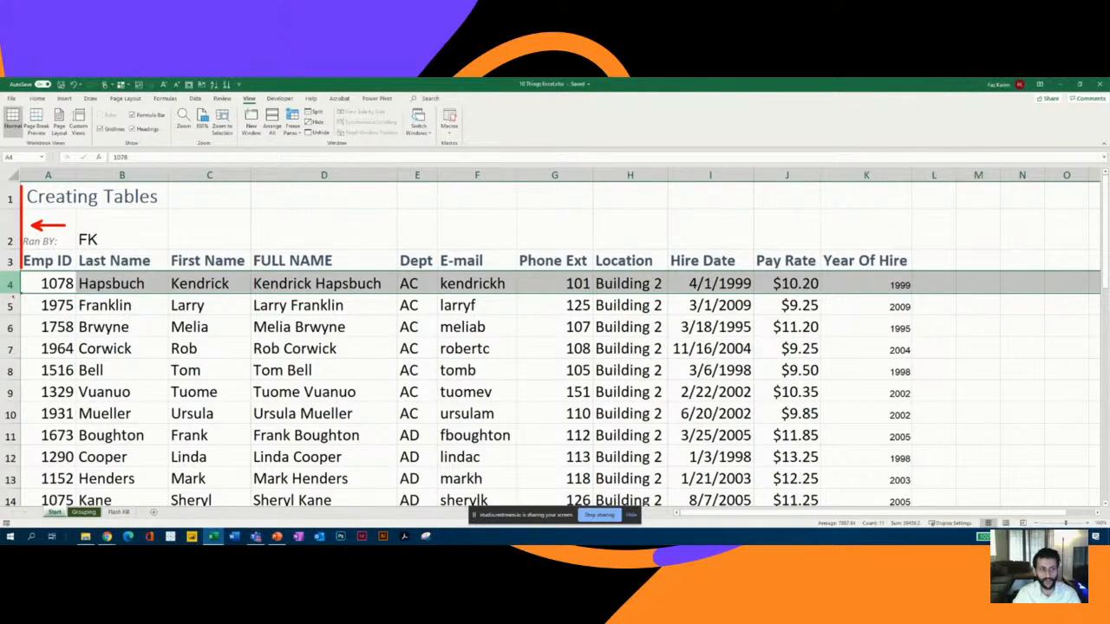
{"action": "left_click_drag", "start_coordinate": [12, 297], "coordinate": [57, 346]}
- Examine the Freeze Panes choices and mark the one based on the current selection with arrows, without applying it
{"action": "left_click", "coordinate": [294, 131]}
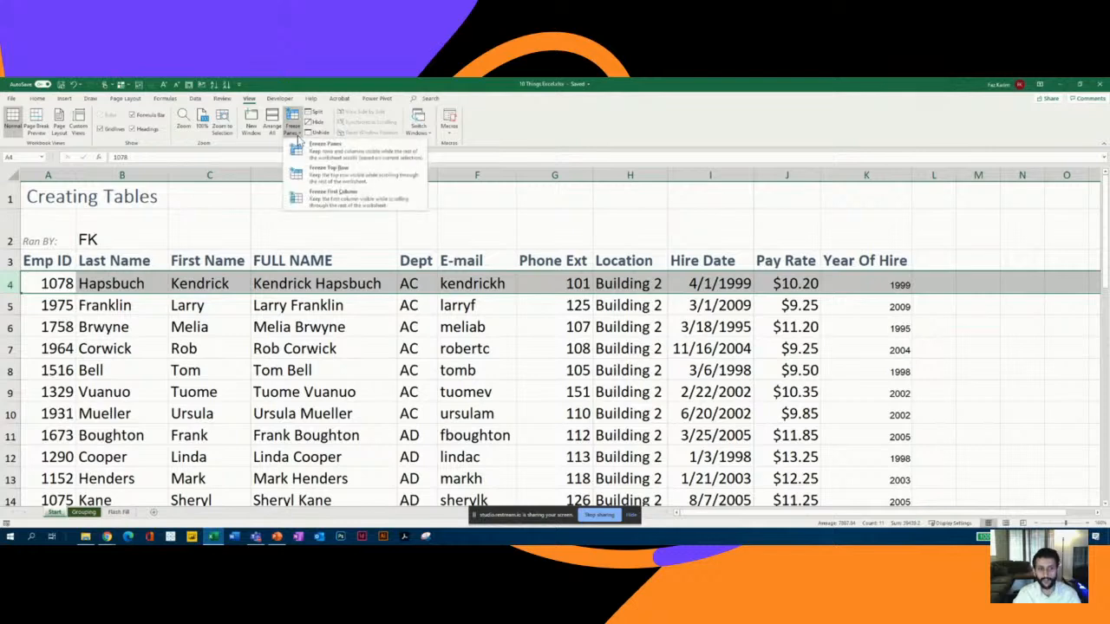
{"action": "mouse_move", "coordinate": [289, 149]}
{"action": "left_mouse_down"}
{"action": "mouse_move", "coordinate": [104, 271]}
{"action": "mouse_move", "coordinate": [96, 262]}
{"action": "mouse_move", "coordinate": [113, 222]}
{"action": "mouse_move", "coordinate": [106, 212]}
{"action": "mouse_move", "coordinate": [99, 223]}
{"action": "left_mouse_up"}
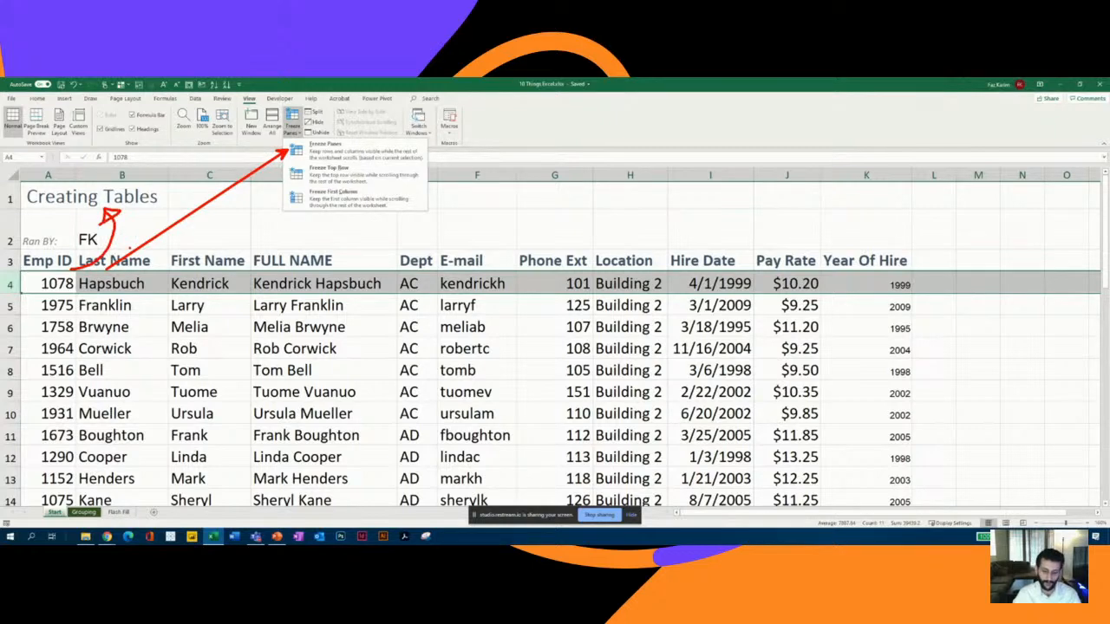
{"action": "key", "text": "Escape"}
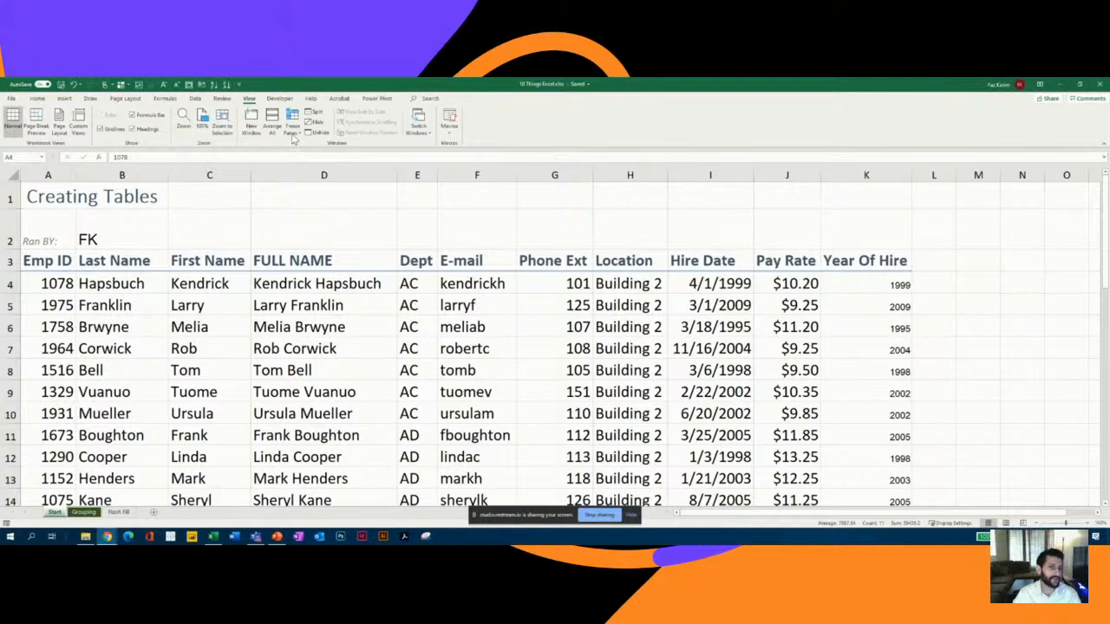
- Select cell B4, annotate it with an arrow and the text "SHIFT + SPACEBAR", and clear the annotations
{"action": "left_click", "coordinate": [10, 283]}
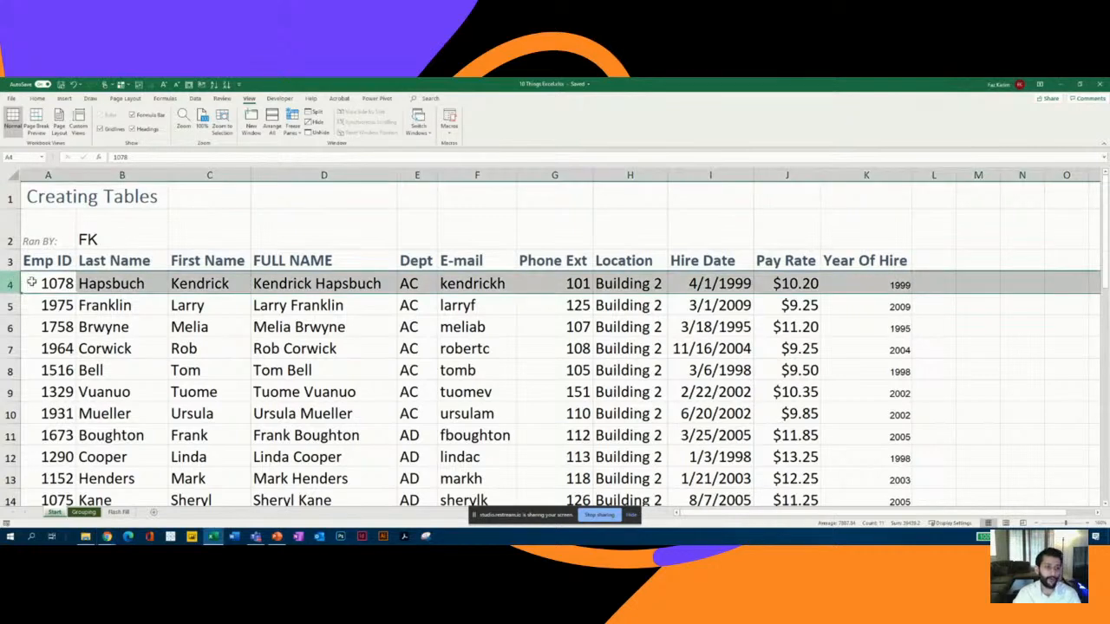
{"action": "left_click", "coordinate": [104, 290]}
{"action": "key", "text": "ctrl+2"}
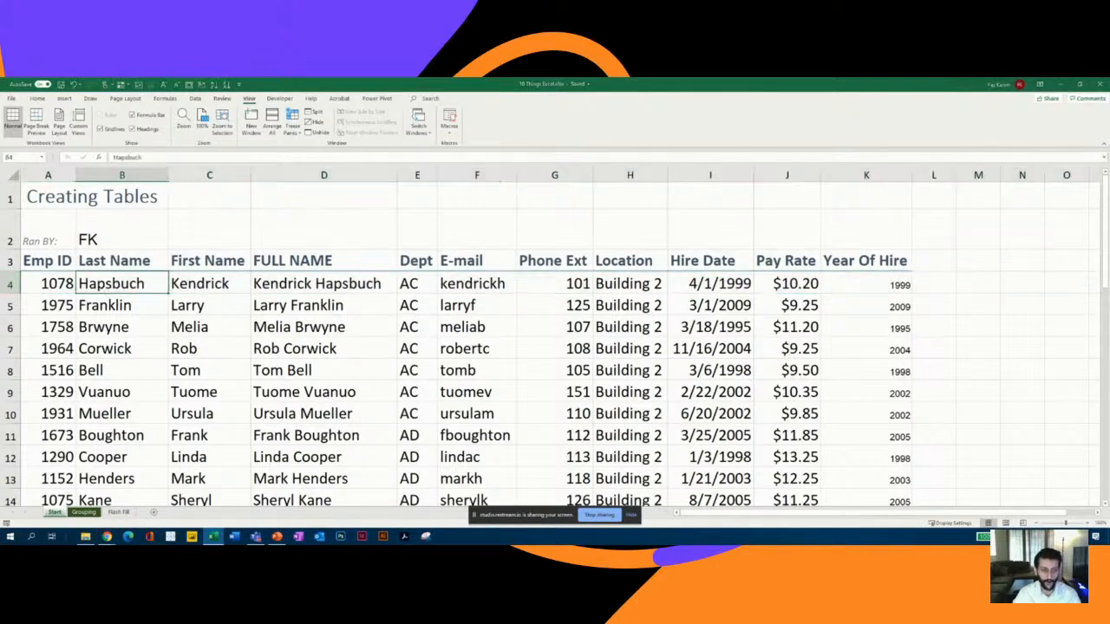
{"action": "left_click_drag", "start_coordinate": [114, 298], "coordinate": [162, 343]}
{"action": "type", "text": "t"}
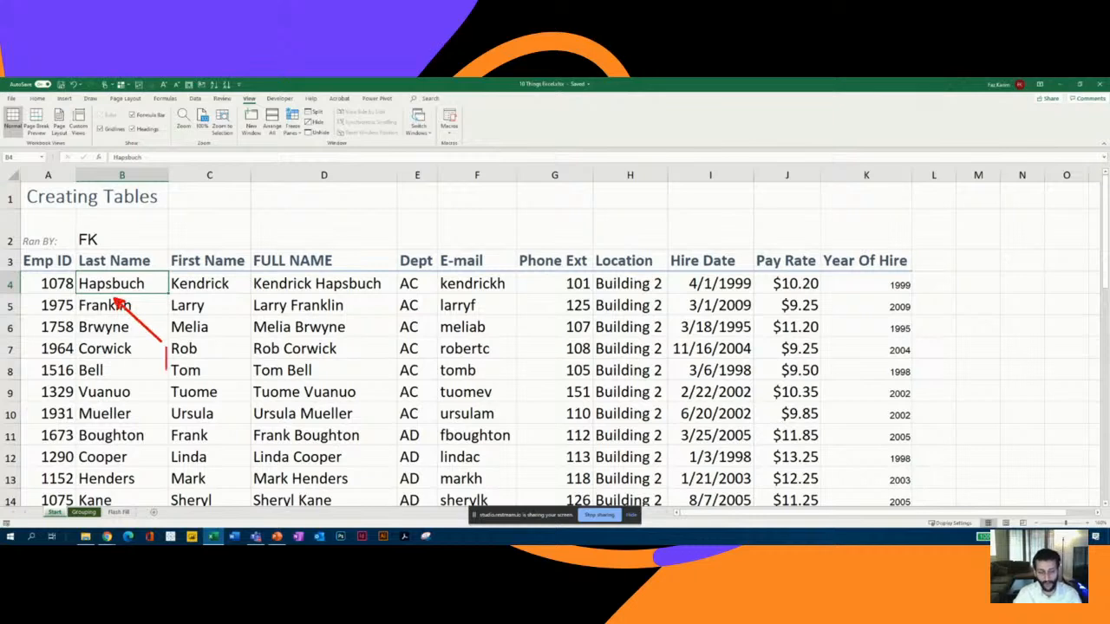
{"action": "type", "text": "SHIFT"}
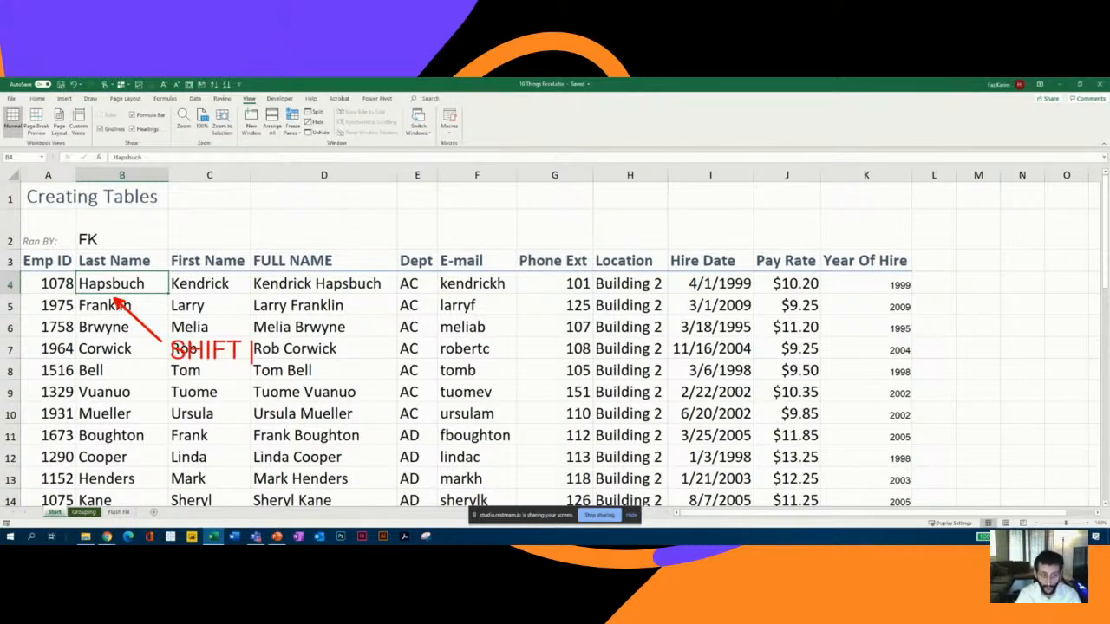
{"action": "type", "text": " +SPACE"}
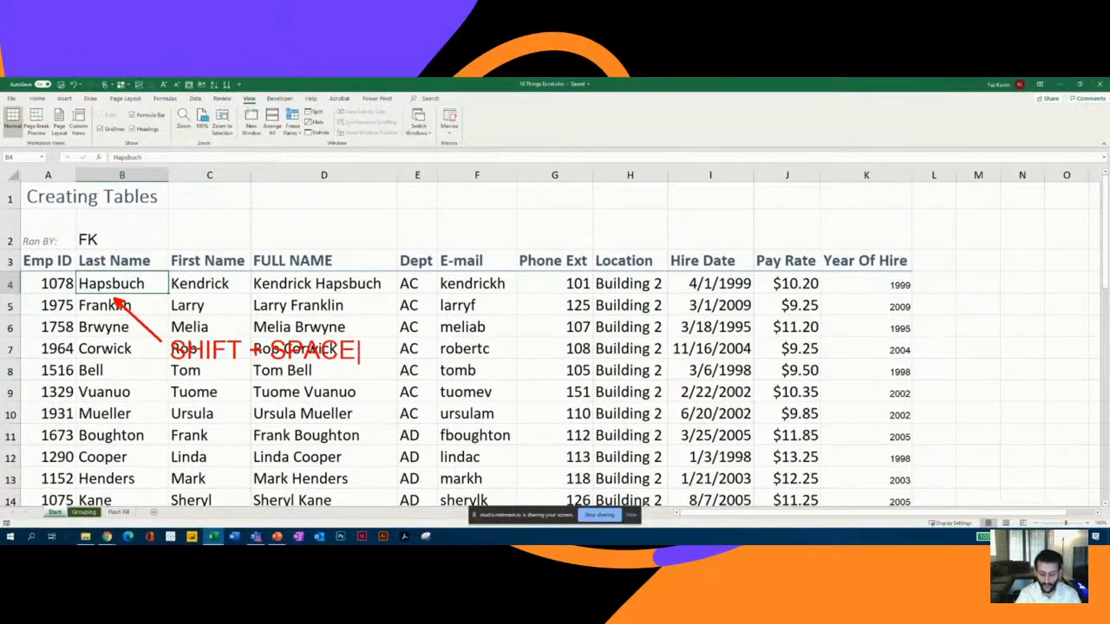
{"action": "type", "text": "BAR"}
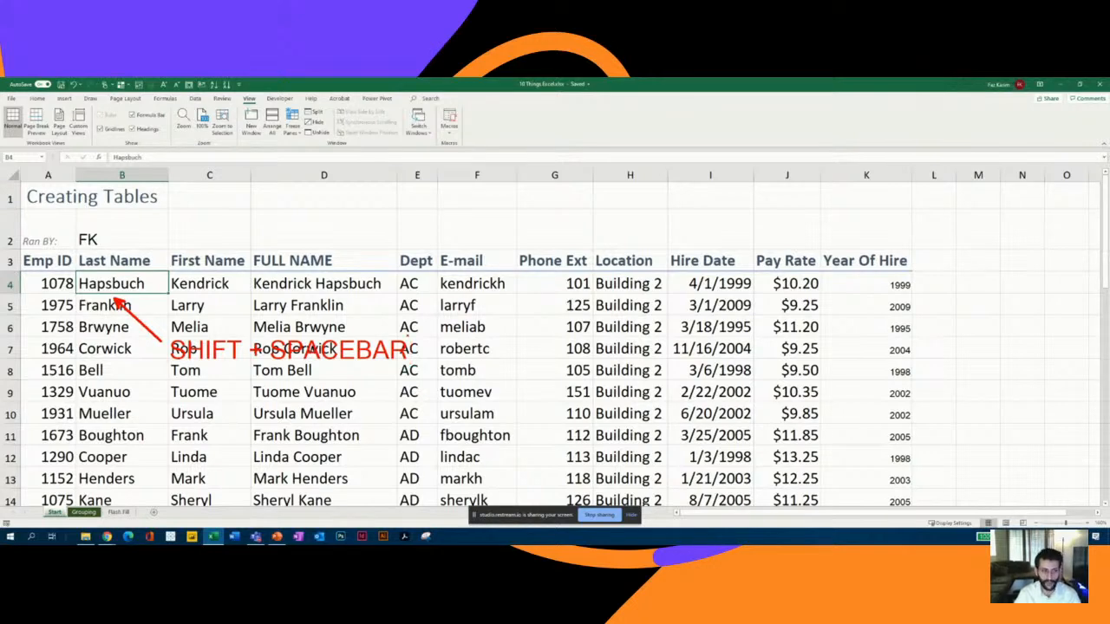
{"action": "key", "text": "Escape"}
- Select the whole of row 4 from cell B4 and freeze rows 1 to 3 above it
{"action": "key", "text": "shift+space"}
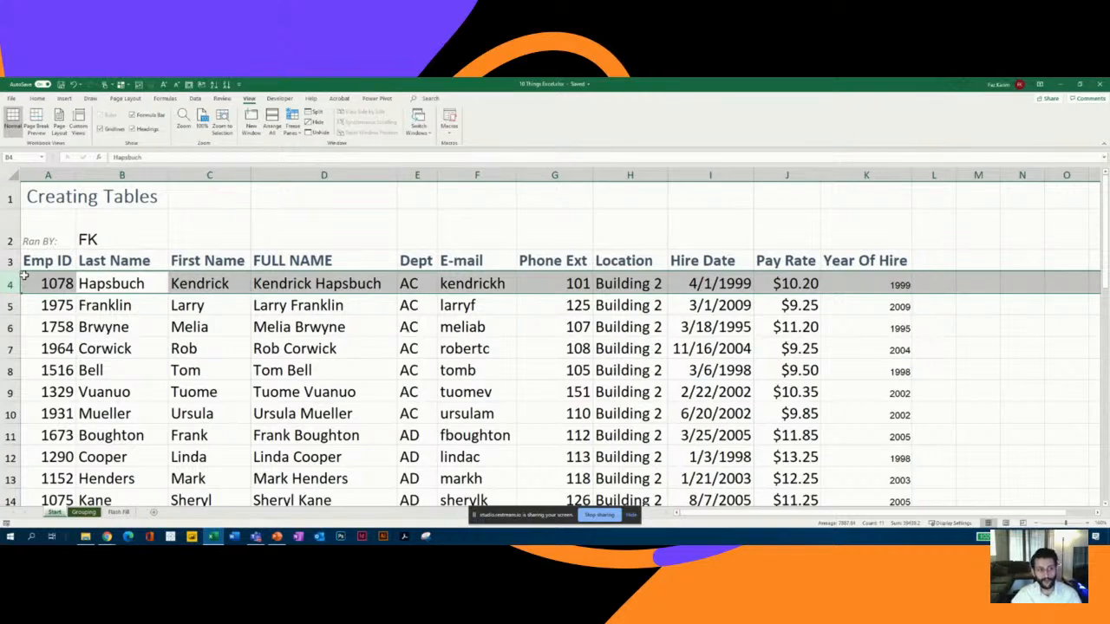
{"action": "left_click", "coordinate": [292, 124]}
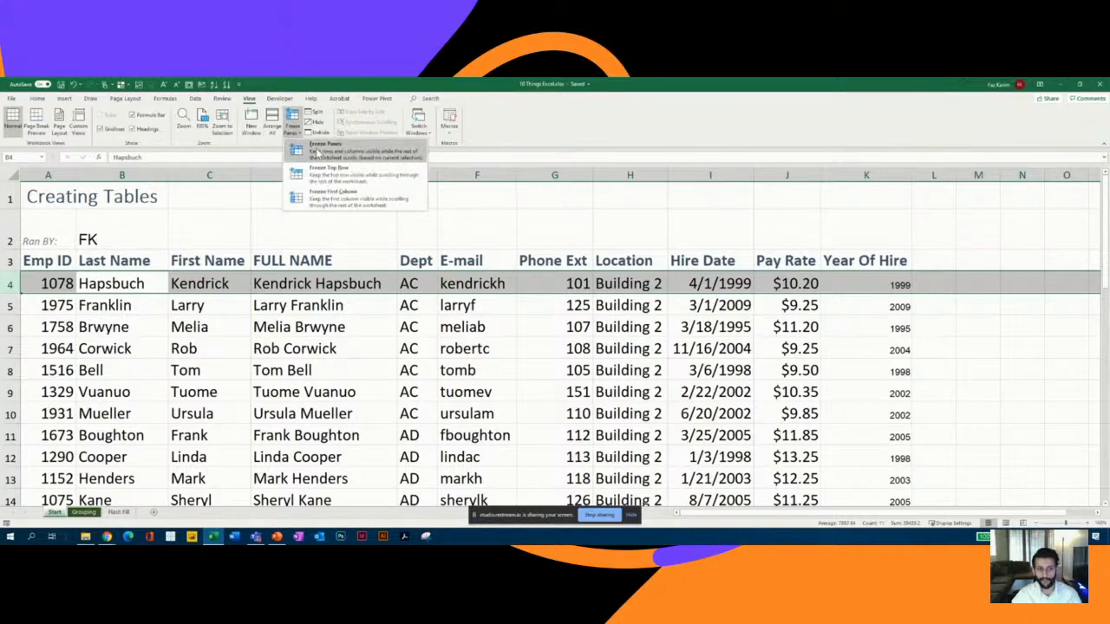
{"action": "left_click", "coordinate": [319, 153]}
{"action": "left_click", "coordinate": [276, 321]}
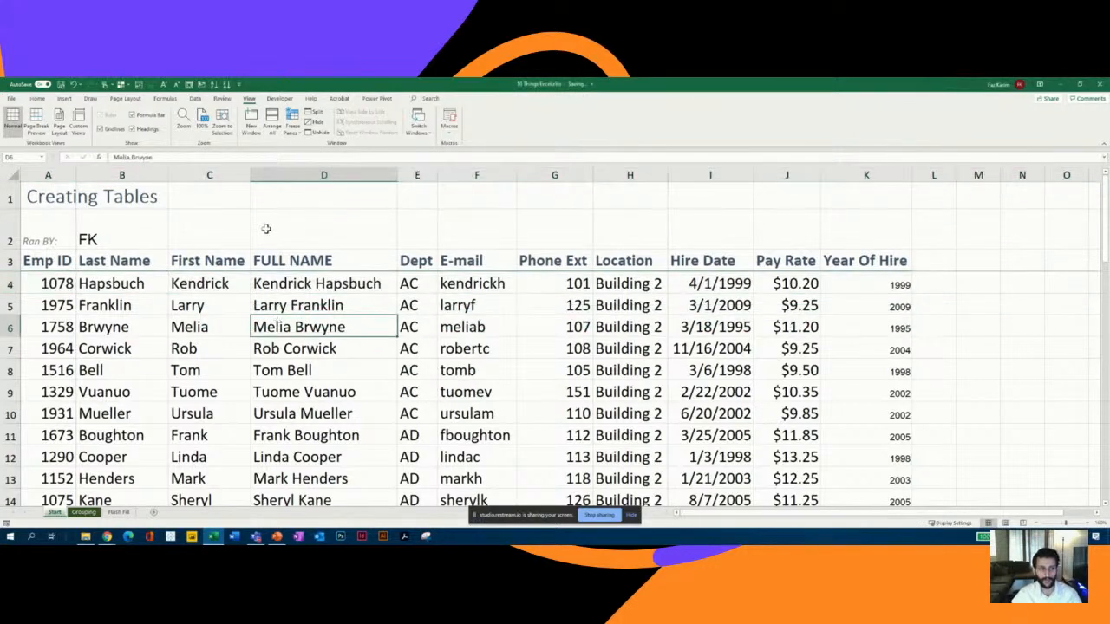
- Examine the employee list down to its last record and back to check how the frozen header rows behave
{"action": "scroll", "coordinate": [259, 196], "scroll_direction": "down", "scroll_amount": 6}
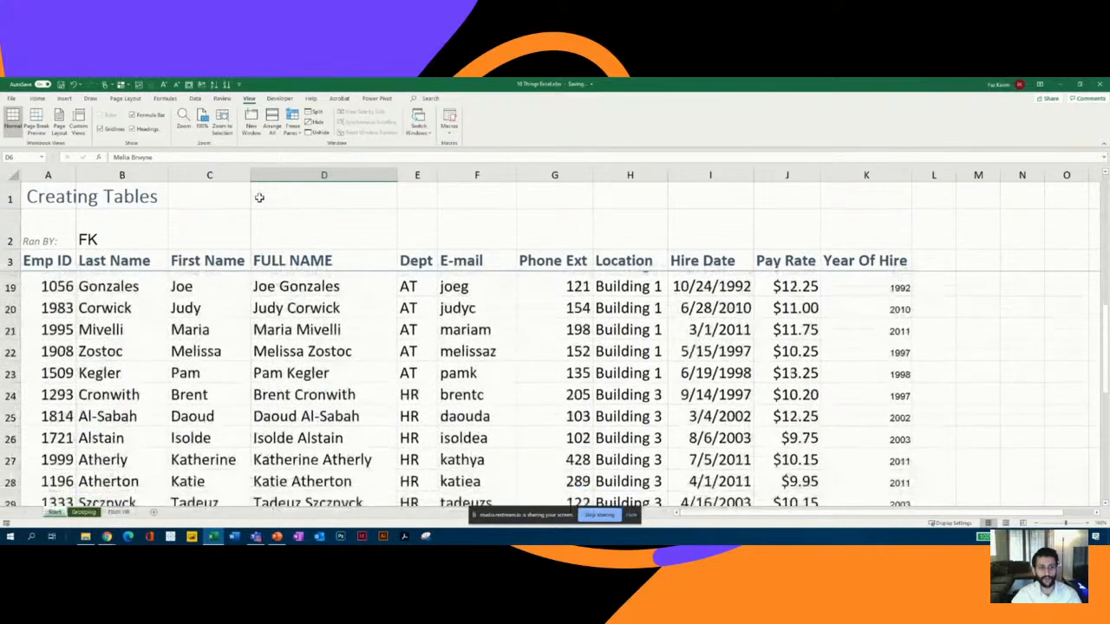
{"action": "scroll", "coordinate": [259, 197], "scroll_direction": "down", "scroll_amount": 3}
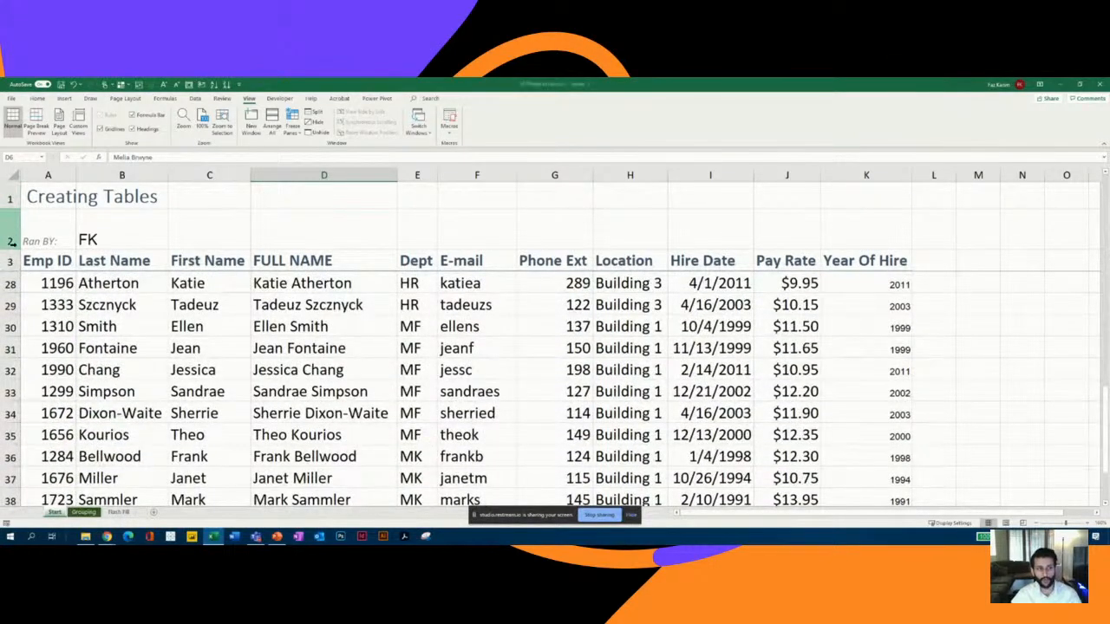
{"action": "scroll", "coordinate": [54, 295], "scroll_direction": "down", "scroll_amount": 4}
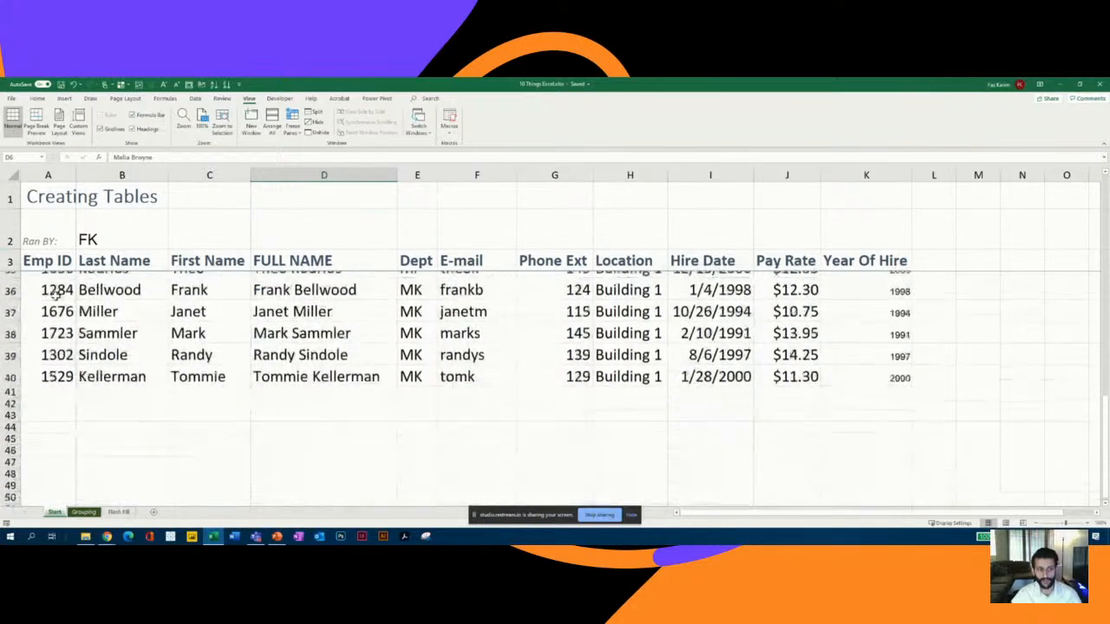
{"action": "scroll", "coordinate": [54, 295], "scroll_direction": "down", "scroll_amount": 1}
{"action": "scroll", "coordinate": [55, 296], "scroll_direction": "up", "scroll_amount": 1}
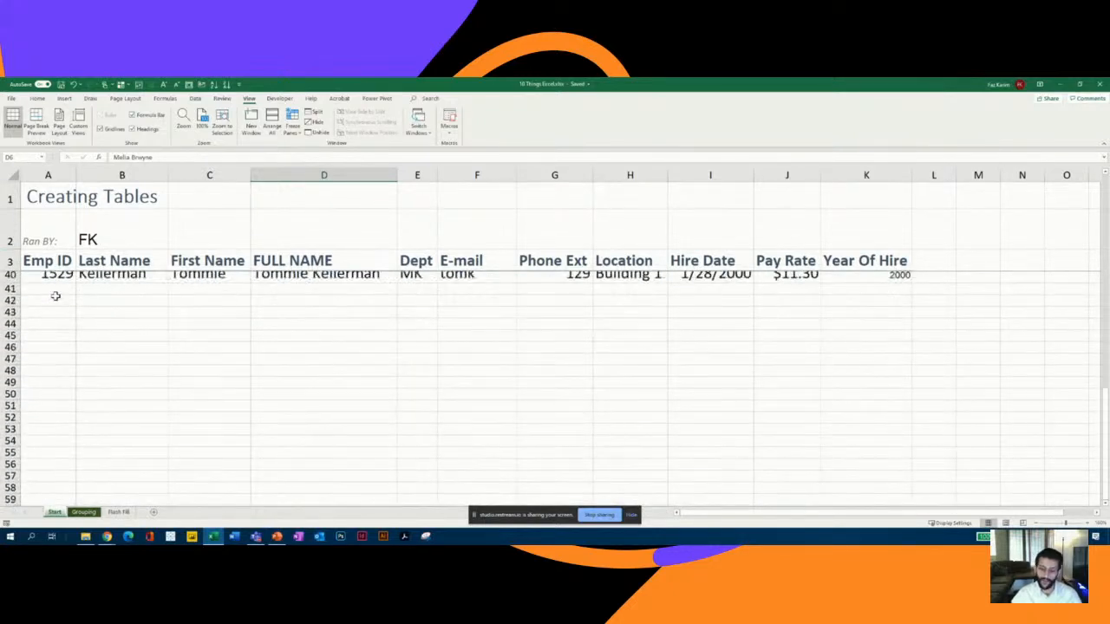
{"action": "scroll", "coordinate": [55, 296], "scroll_direction": "up", "scroll_amount": 4}
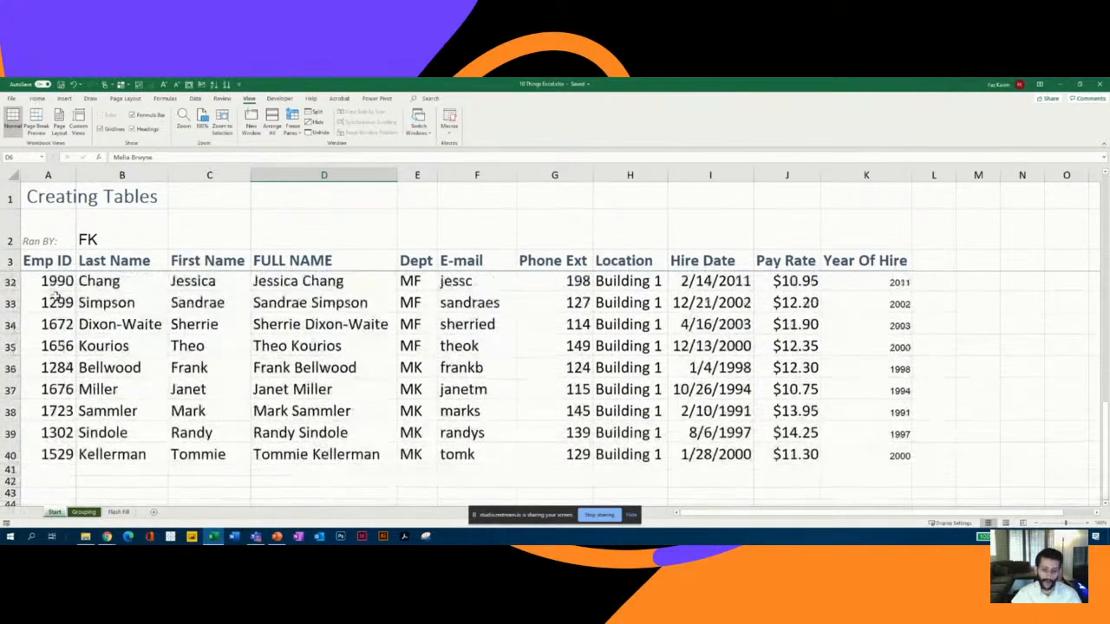
{"action": "scroll", "coordinate": [54, 295], "scroll_direction": "up", "scroll_amount": 6}
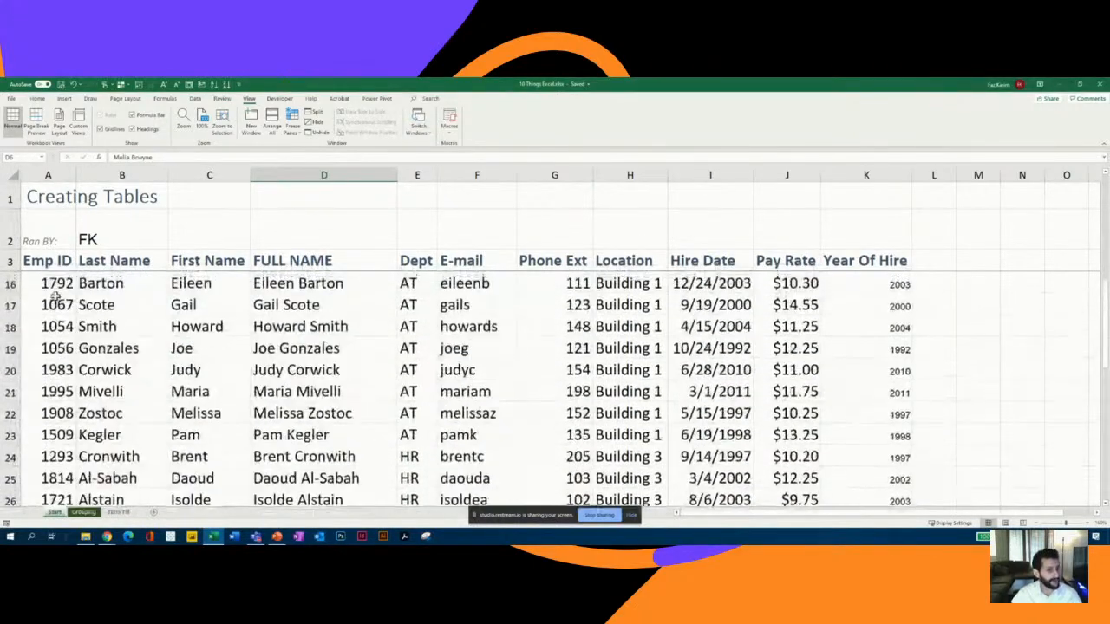
{"action": "scroll", "coordinate": [55, 295], "scroll_direction": "up", "scroll_amount": 3}
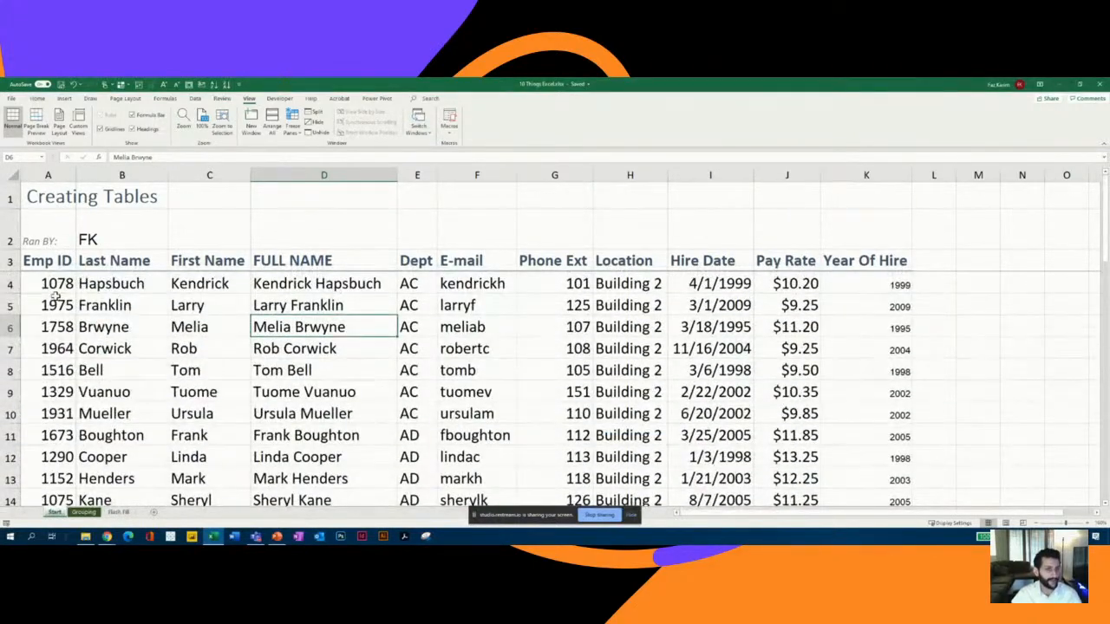
- Unfreeze the panes on the Start sheet
{"action": "left_click", "coordinate": [292, 126]}
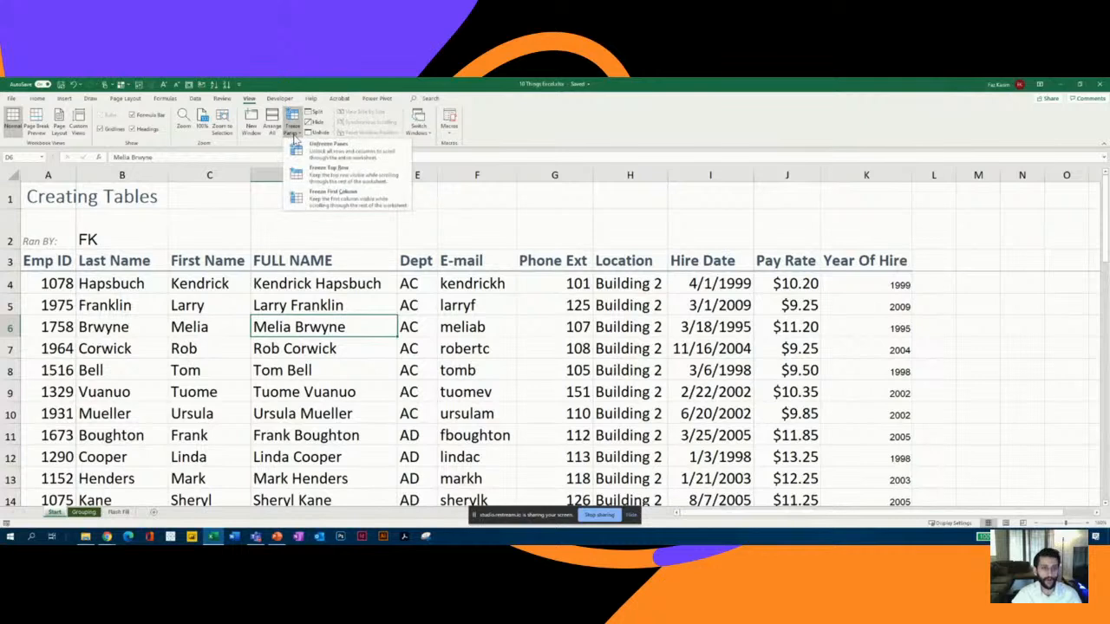
{"action": "left_click", "coordinate": [305, 149]}
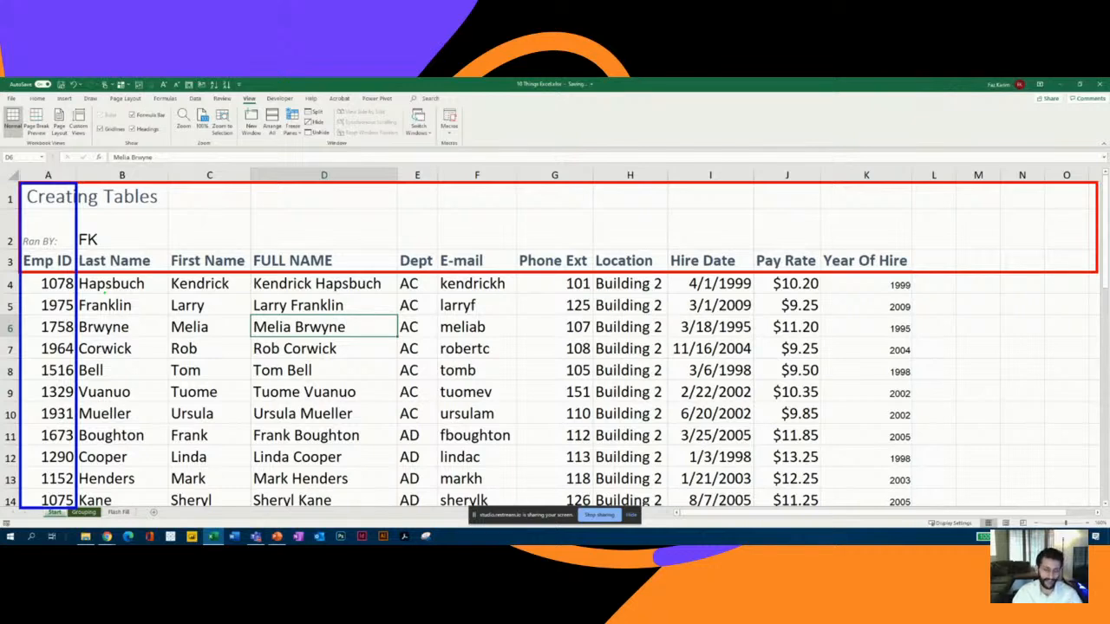
- Mark cell B4, below row 3 and beside column A, with green arrows, and clear the annotations
{"action": "mouse_move", "coordinate": [78, 273]}
{"action": "left_mouse_down"}
{"action": "mouse_move", "coordinate": [170, 295]}
{"action": "mouse_move", "coordinate": [180, 333]}
{"action": "mouse_move", "coordinate": [203, 351]}
{"action": "left_mouse_up"}
{"action": "left_click_drag", "start_coordinate": [110, 236], "coordinate": [110, 252]}
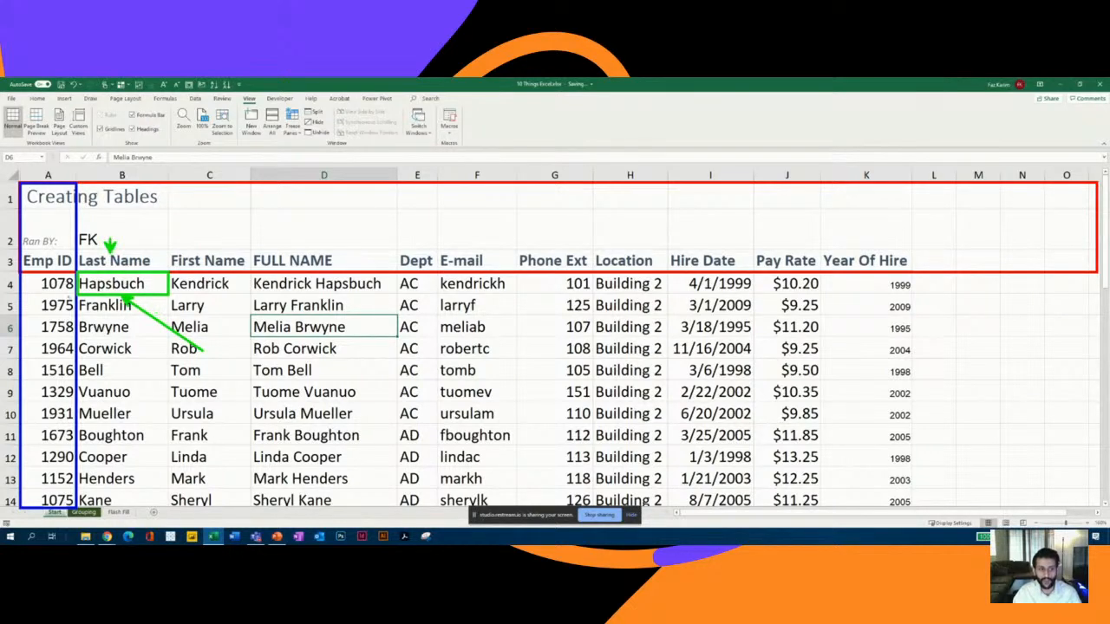
{"action": "left_click_drag", "start_coordinate": [55, 292], "coordinate": [71, 281]}
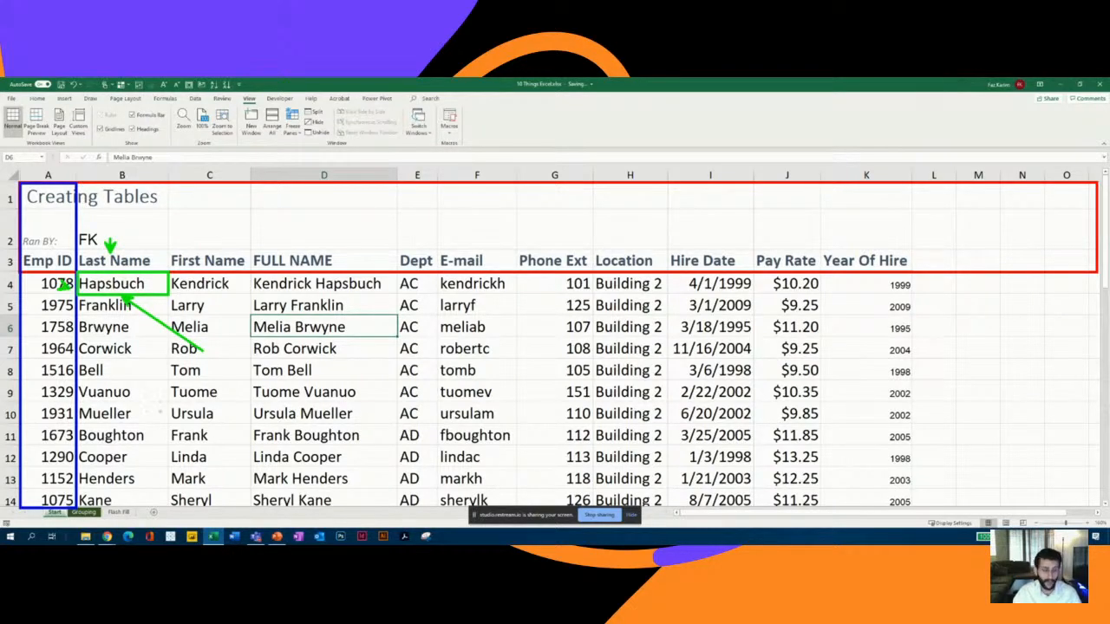
{"action": "key", "text": "Escape"}
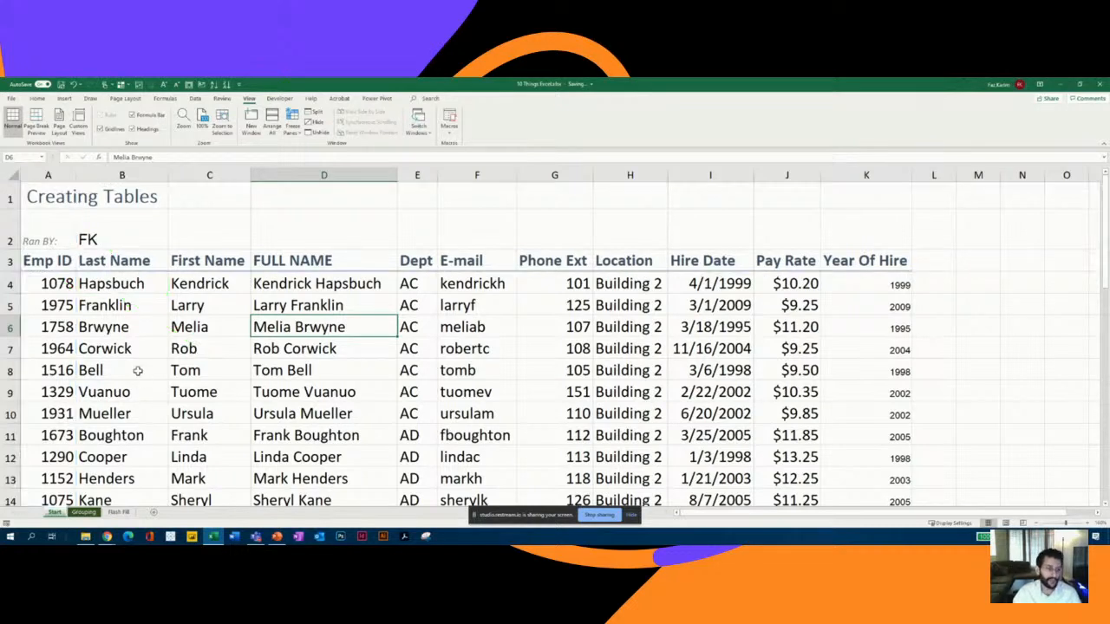
- Freeze rows 1 to 3 and column A together, based on cell B4, and check the frozen area against the list
{"action": "left_click", "coordinate": [110, 286]}
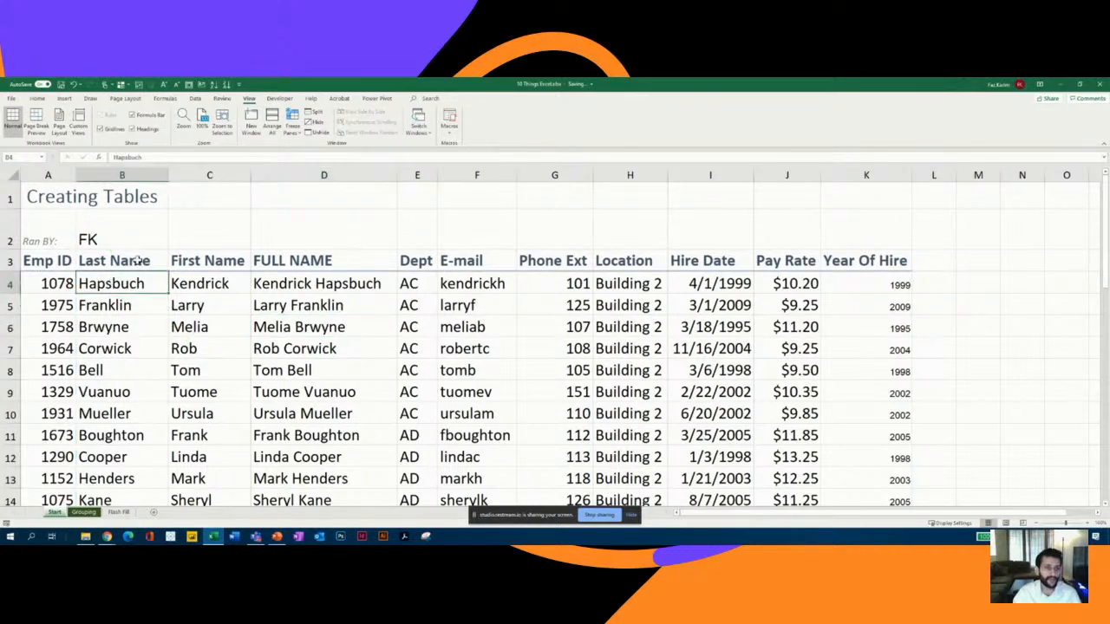
{"action": "left_click", "coordinate": [292, 125]}
{"action": "left_click", "coordinate": [303, 149]}
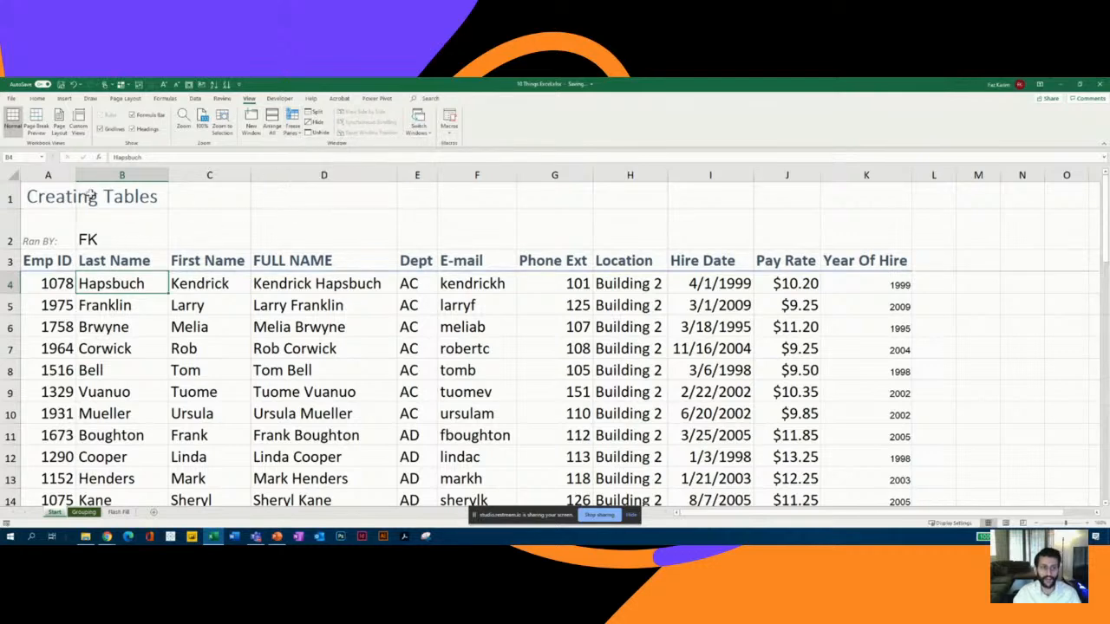
{"action": "mouse_move", "coordinate": [718, 513]}
{"action": "left_mouse_down"}
{"action": "mouse_move", "coordinate": [759, 514]}
{"action": "mouse_move", "coordinate": [699, 515]}
{"action": "mouse_move", "coordinate": [780, 516]}
{"action": "mouse_move", "coordinate": [699, 519]}
{"action": "left_mouse_up"}
{"action": "left_click_drag", "start_coordinate": [1108, 249], "coordinate": [1100, 335]}
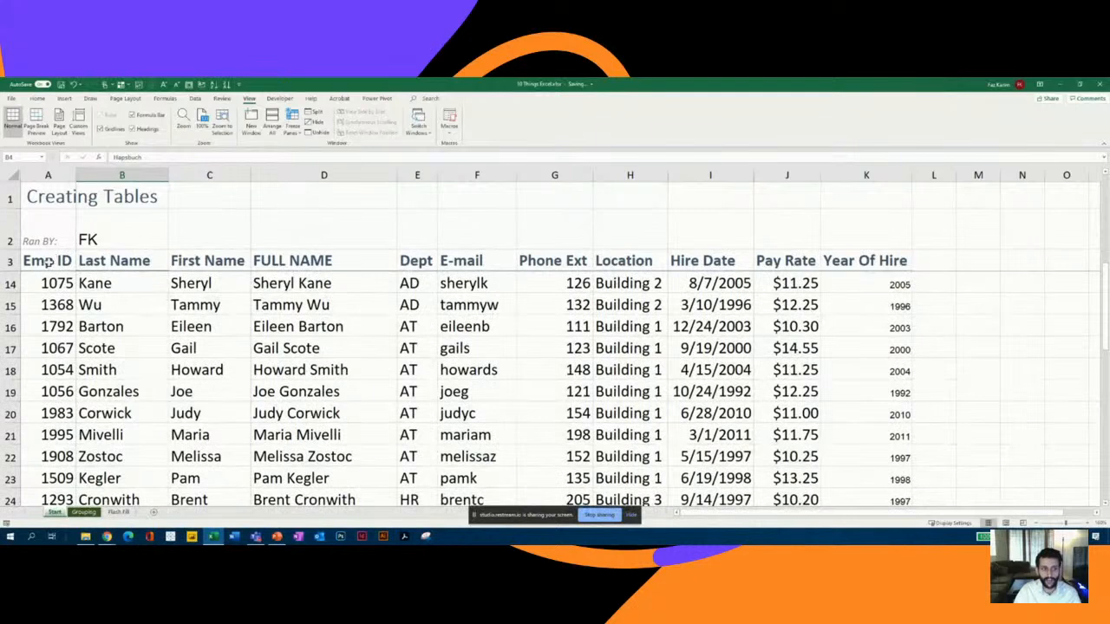
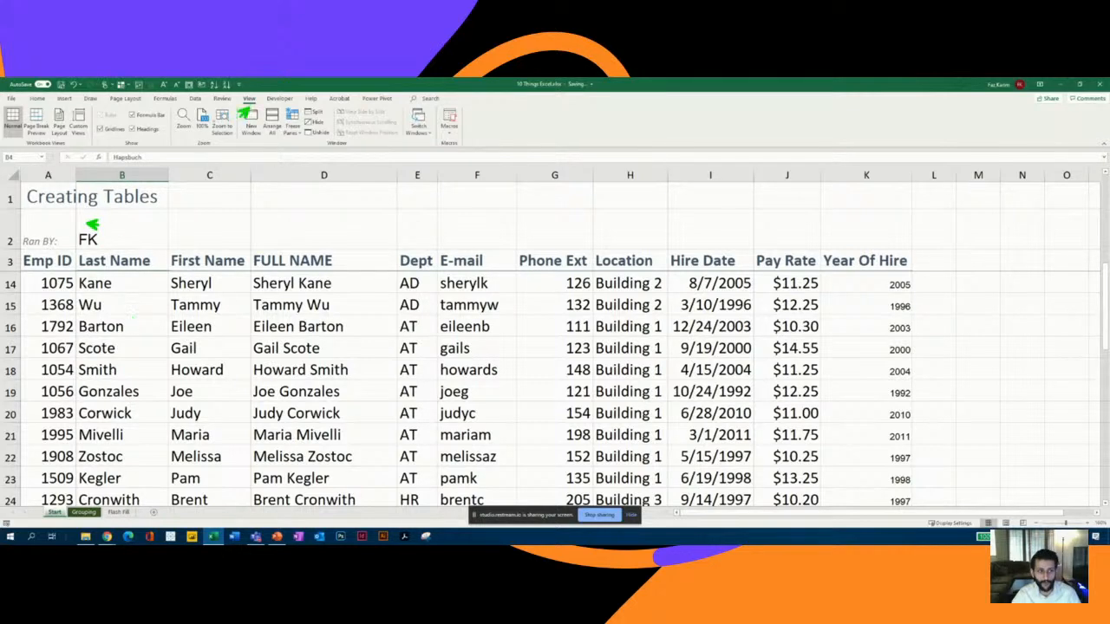
- Point out the Page Layout view command, clear the marks, and switch the sheet to that view, accepting that its panes are unfrozen
{"action": "left_click_drag", "start_coordinate": [47, 104], "coordinate": [70, 144]}
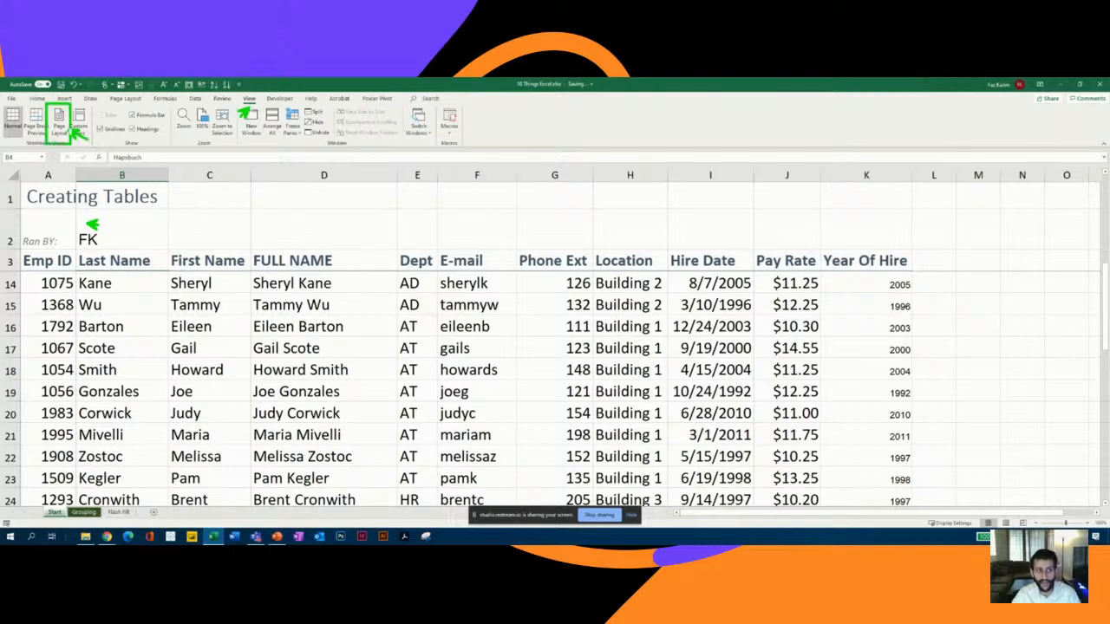
{"action": "key", "text": "Escape"}
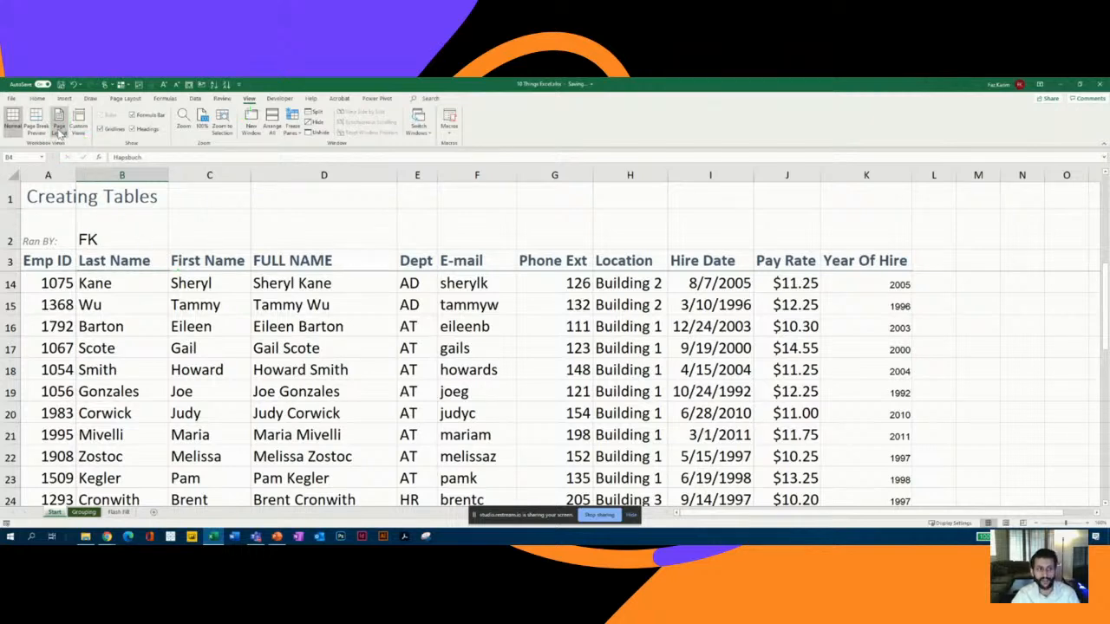
{"action": "left_click", "coordinate": [59, 133]}
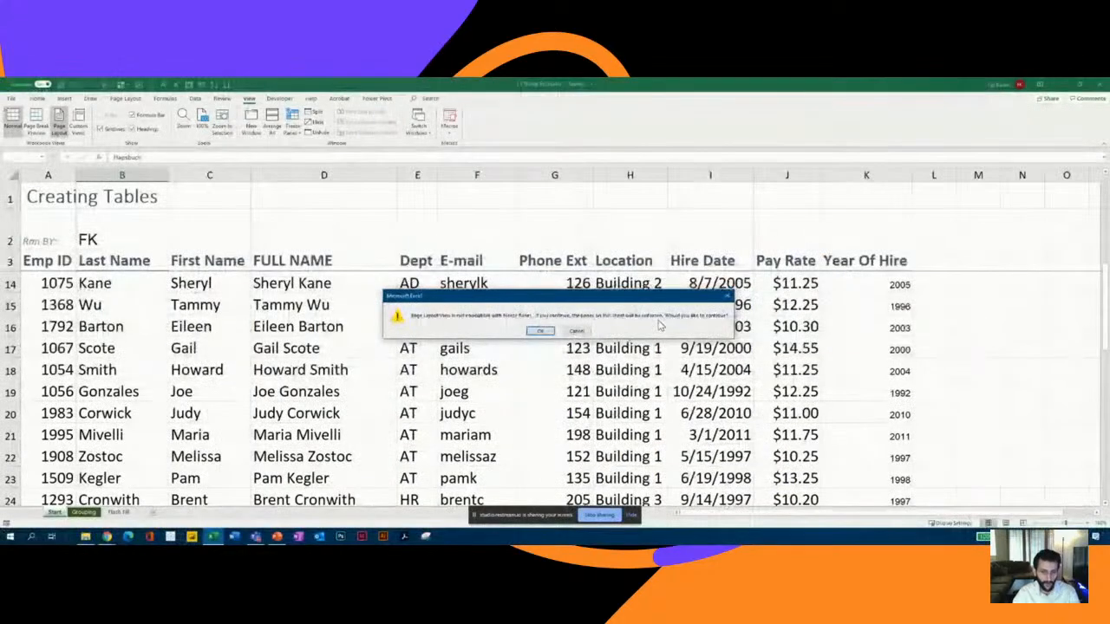
{"action": "left_click", "coordinate": [540, 332]}
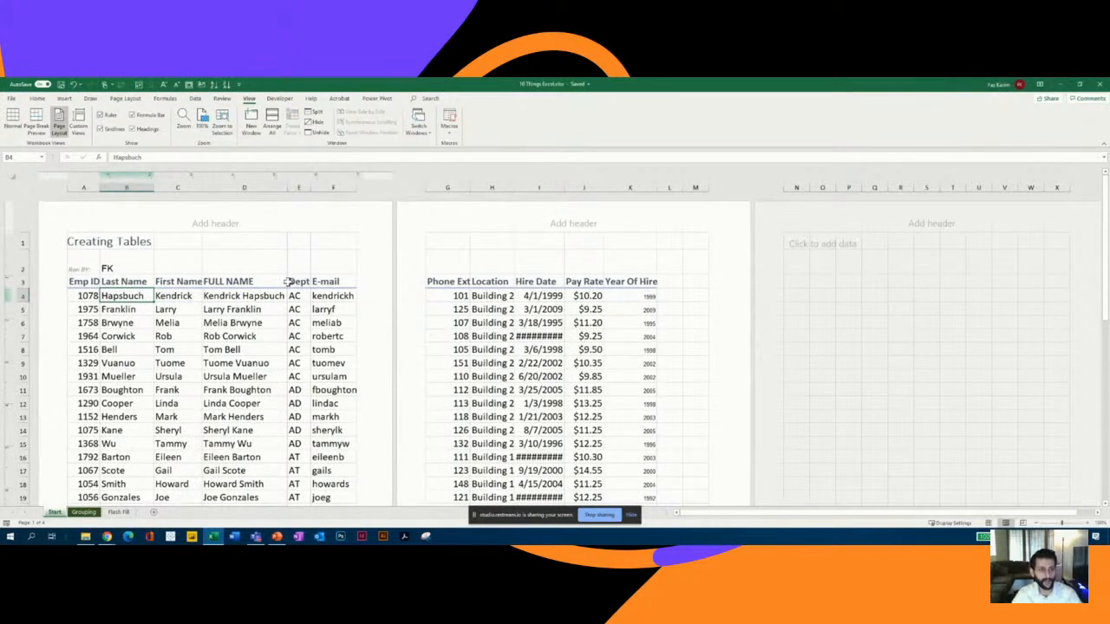
- Enter "Header" in the centre section of the page header
{"action": "left_click", "coordinate": [207, 225]}
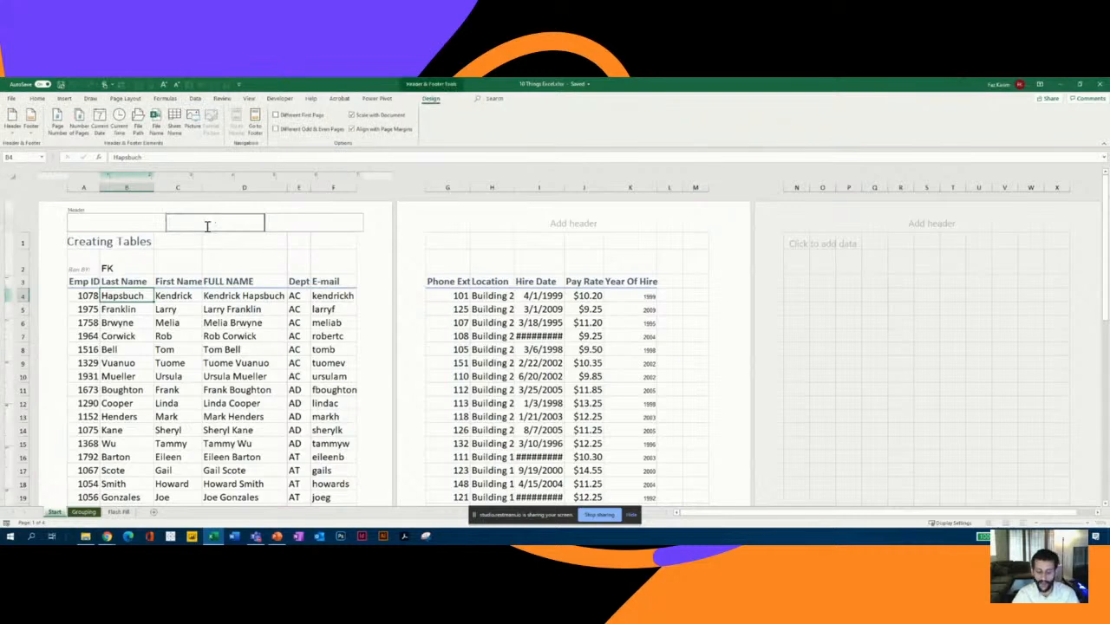
{"action": "type", "text": "Header"}
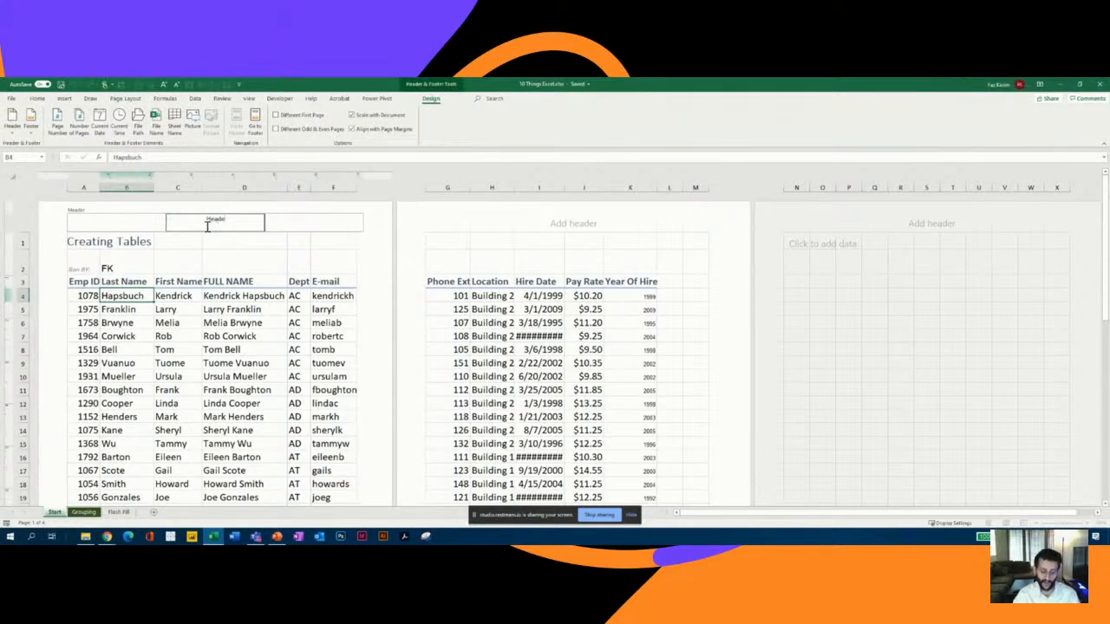
{"action": "left_click", "coordinate": [385, 390]}
- Enter "Footer" in the centre section of the page footer
{"action": "scroll", "coordinate": [385, 390], "scroll_direction": "down", "scroll_amount": 5}
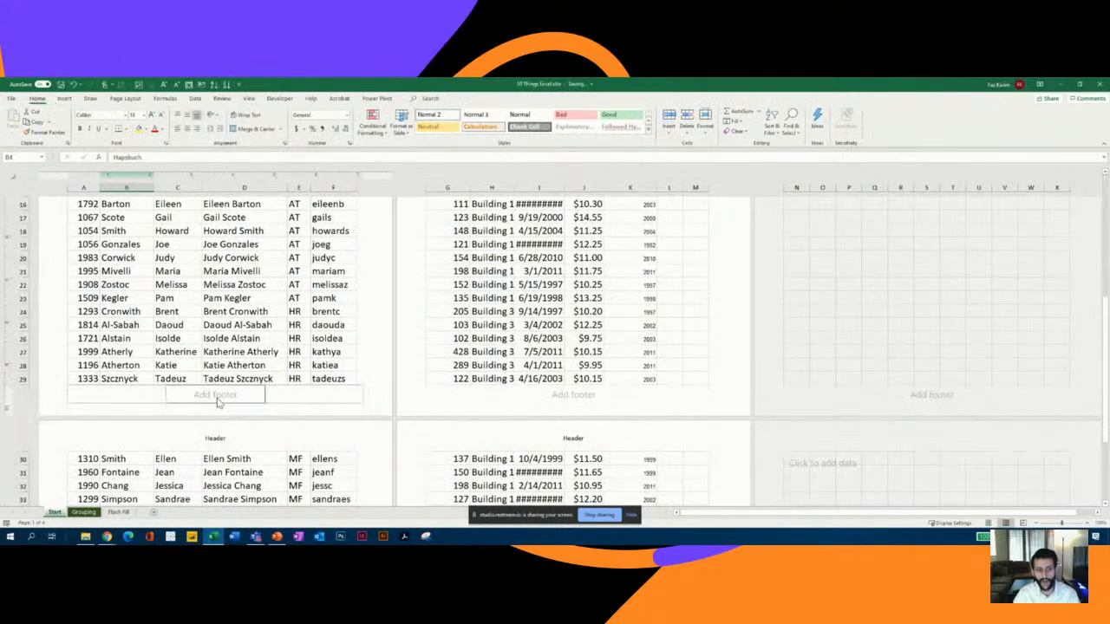
{"action": "left_click", "coordinate": [217, 397]}
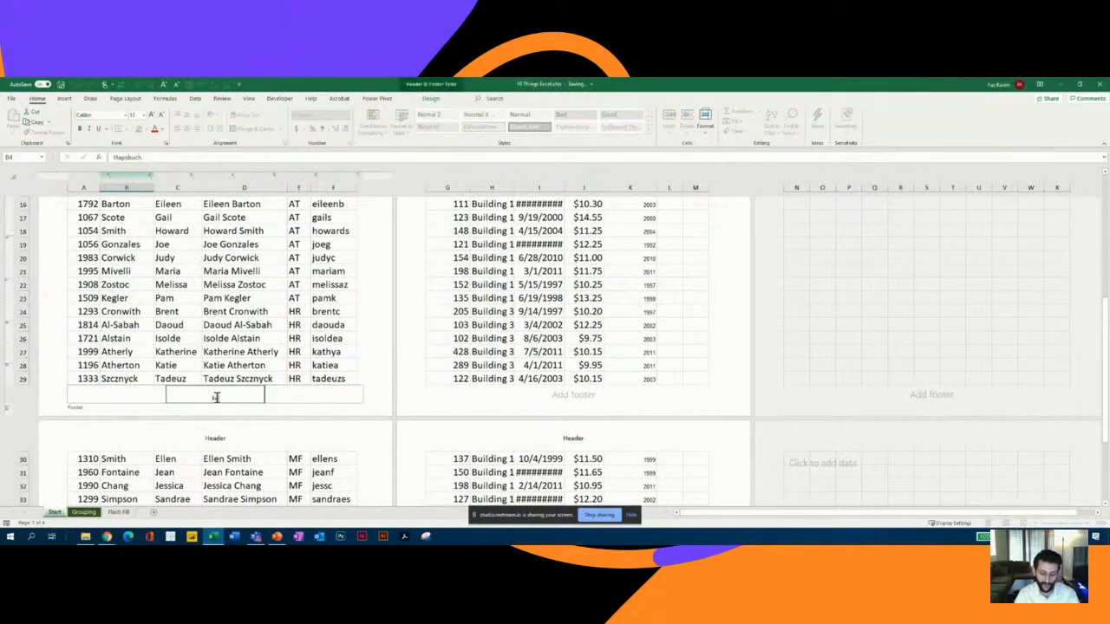
{"action": "type", "text": "Footer"}
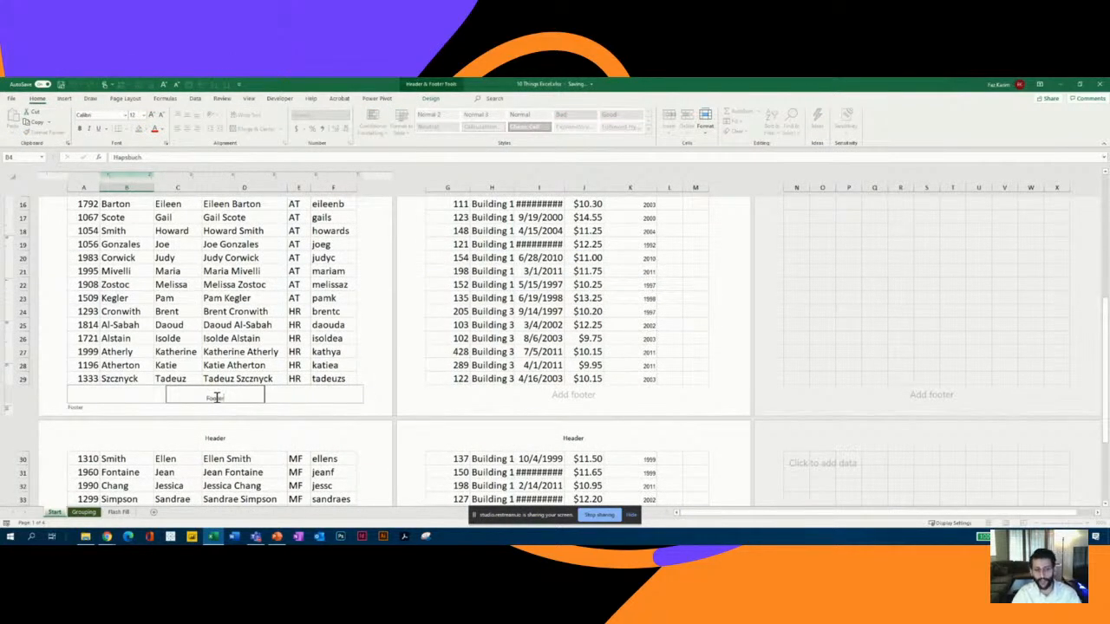
{"action": "left_click", "coordinate": [381, 343]}
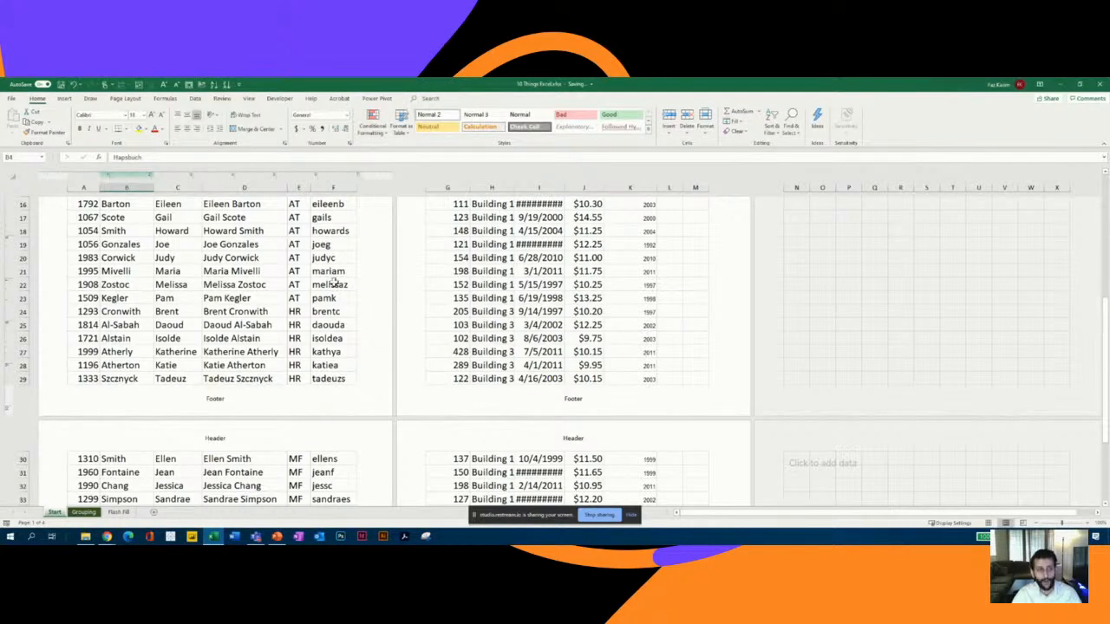
- Return the worksheet to Normal view and show the list from its title row
{"action": "left_click", "coordinate": [248, 100]}
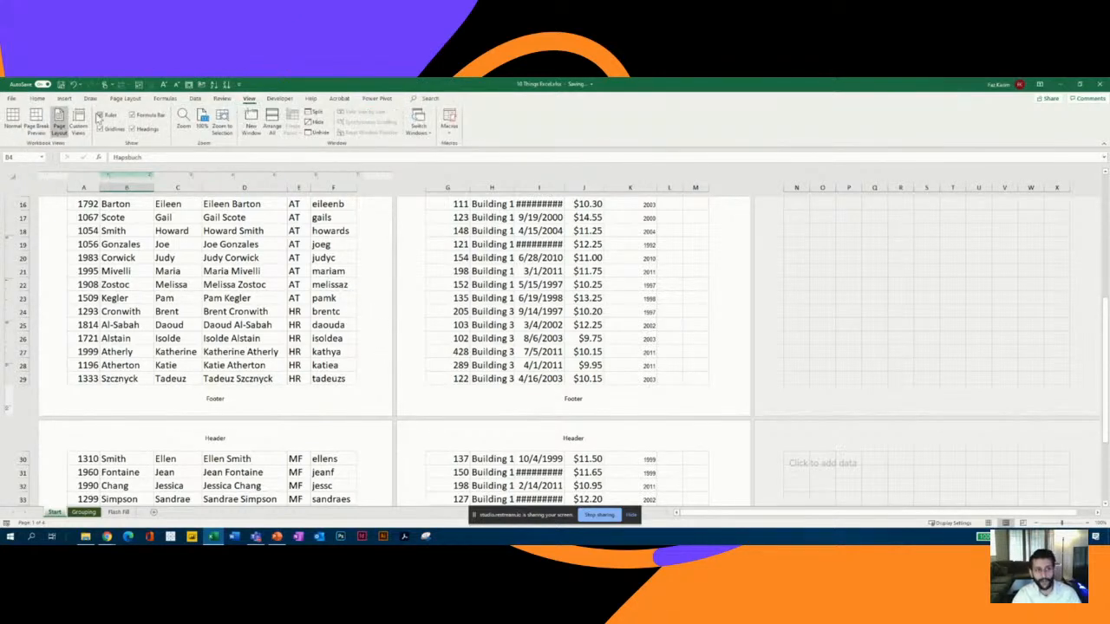
{"action": "left_click", "coordinate": [13, 120]}
{"action": "scroll", "coordinate": [243, 304], "scroll_direction": "up", "scroll_amount": 2}
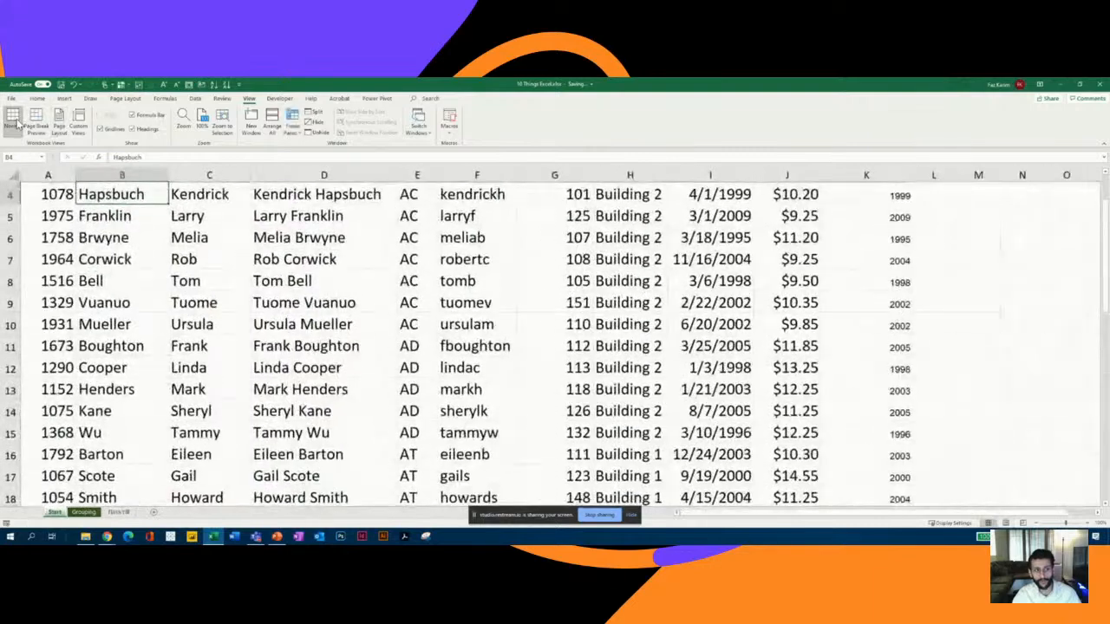
{"action": "scroll", "coordinate": [246, 308], "scroll_direction": "down", "scroll_amount": 5}
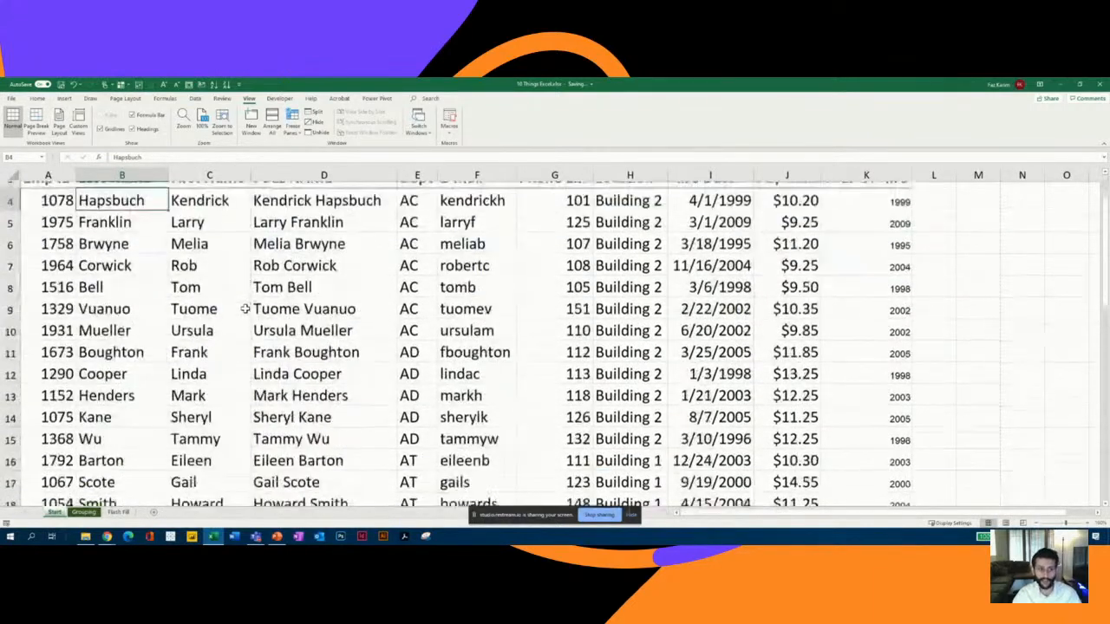
{"action": "scroll", "coordinate": [245, 308], "scroll_direction": "up", "scroll_amount": 3}
{"action": "scroll", "coordinate": [245, 308], "scroll_direction": "up", "scroll_amount": 3}
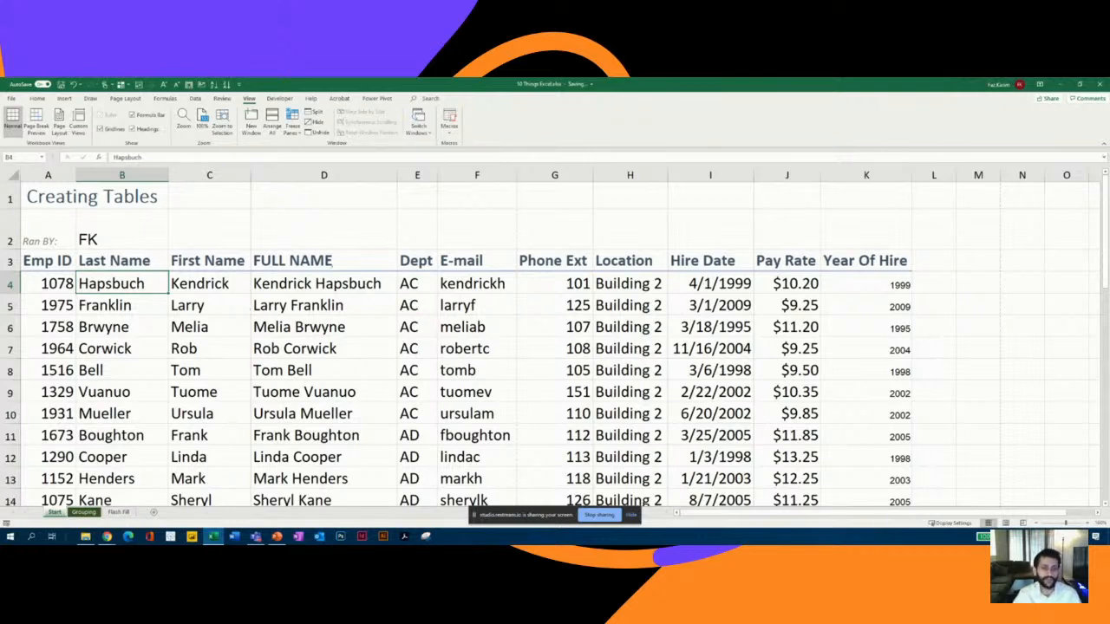
- Annotate the space above the list with "TABLE - 2007", circle it, draw an arrow to a circled 3, and clear the marks
{"action": "left_click", "coordinate": [395, 226]}
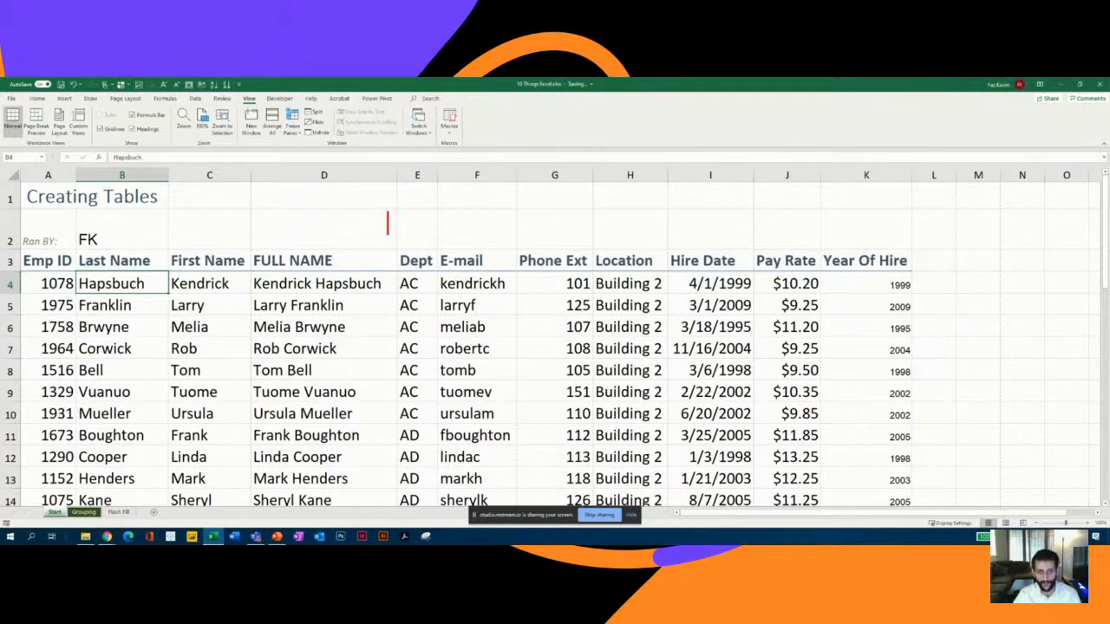
{"action": "type", "text": "TABL"}
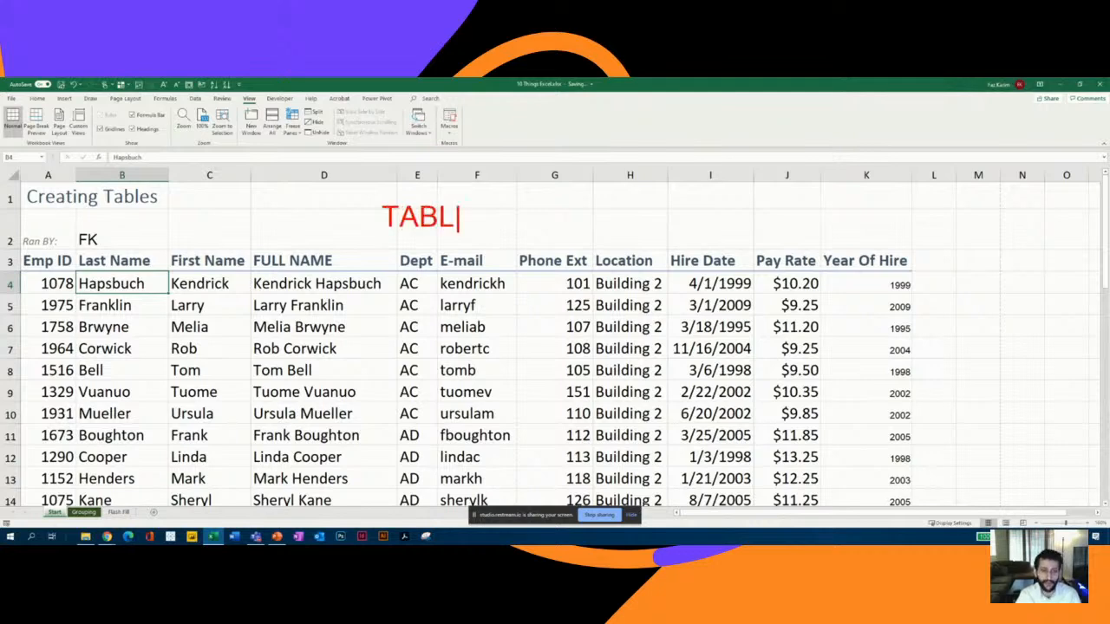
{"action": "type", "text": "E - "}
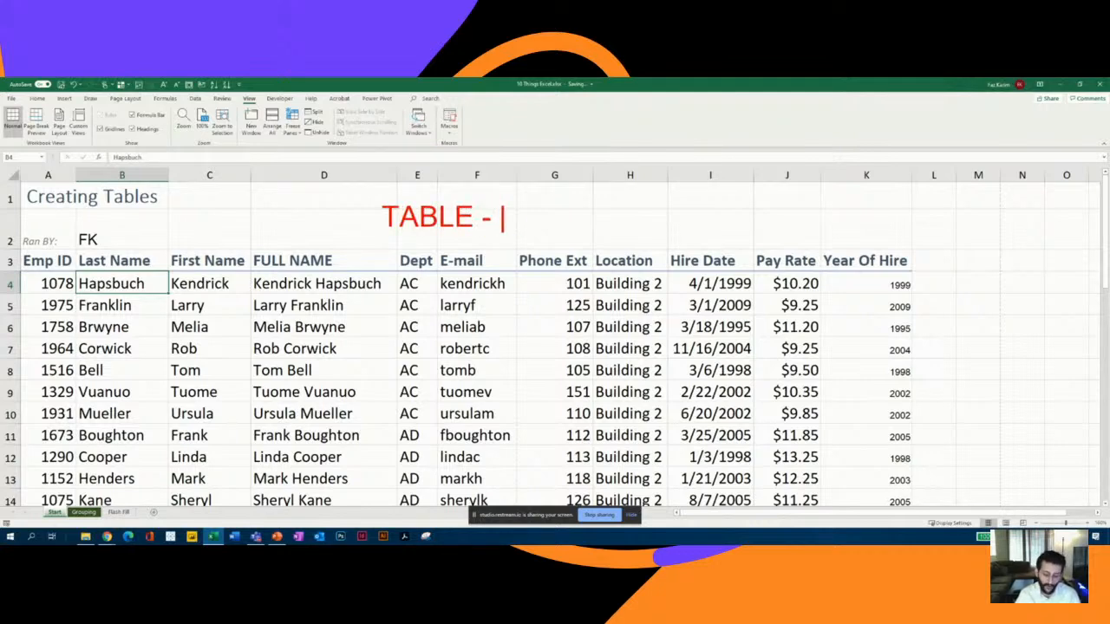
{"action": "type", "text": "2007"}
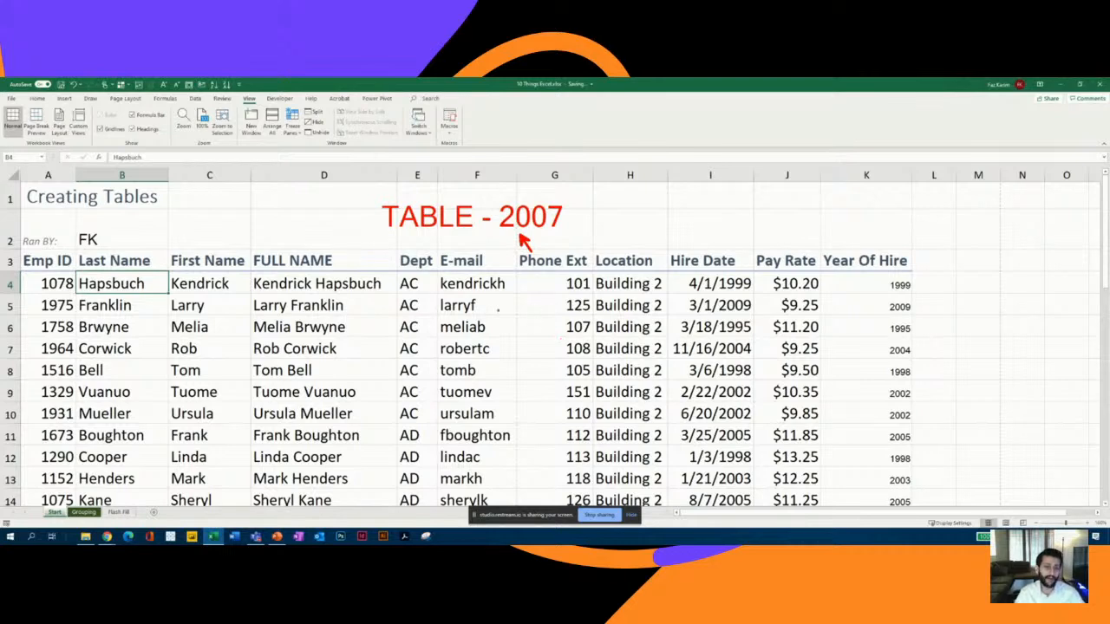
{"action": "mouse_move", "coordinate": [343, 239]}
{"action": "left_mouse_down"}
{"action": "mouse_move", "coordinate": [510, 258]}
{"action": "mouse_move", "coordinate": [585, 164]}
{"action": "mouse_move", "coordinate": [387, 175]}
{"action": "mouse_move", "coordinate": [342, 240]}
{"action": "left_mouse_up"}
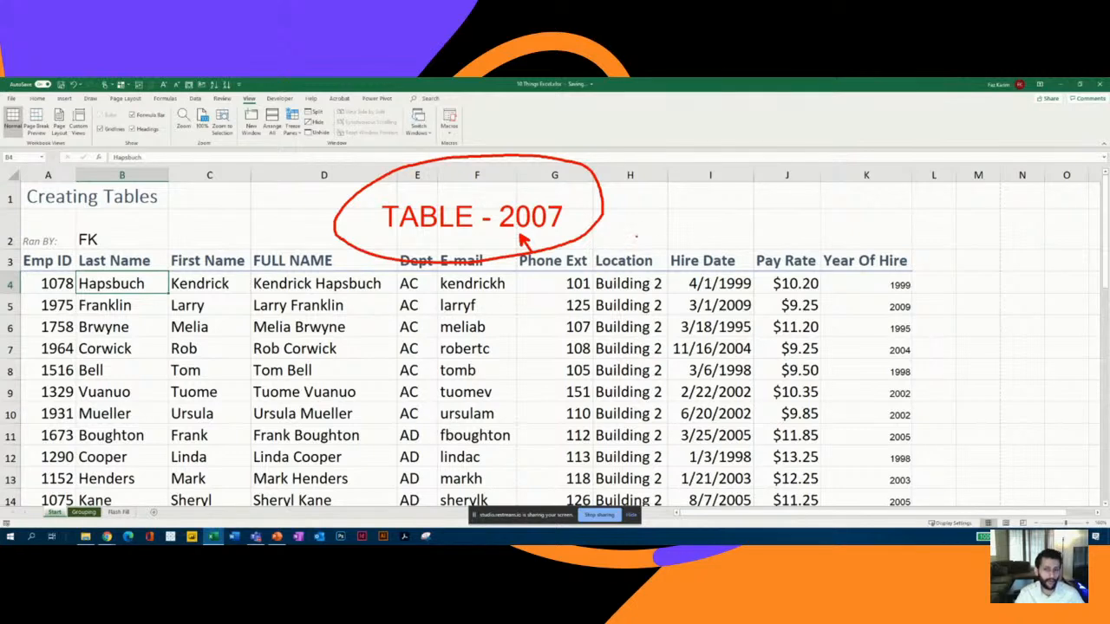
{"action": "mouse_move", "coordinate": [601, 245]}
{"action": "left_mouse_down"}
{"action": "mouse_move", "coordinate": [635, 216]}
{"action": "mouse_move", "coordinate": [633, 231]}
{"action": "mouse_move", "coordinate": [666, 213]}
{"action": "mouse_move", "coordinate": [659, 223]}
{"action": "mouse_move", "coordinate": [692, 192]}
{"action": "mouse_move", "coordinate": [640, 208]}
{"action": "mouse_move", "coordinate": [652, 228]}
{"action": "left_mouse_up"}
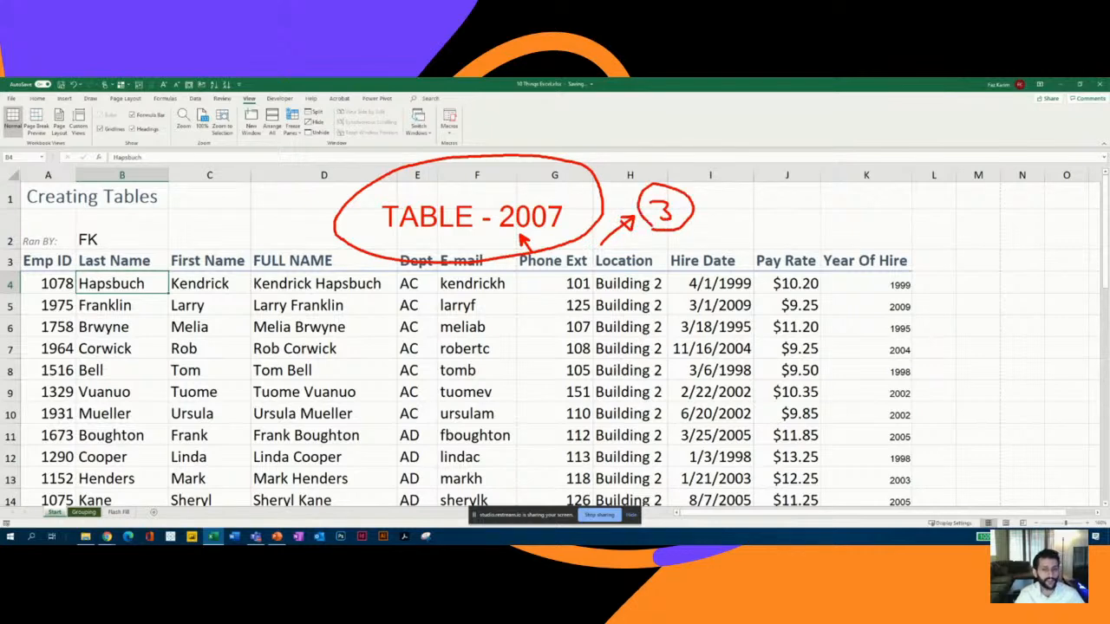
{"action": "mouse_move", "coordinate": [476, 173]}
{"action": "left_mouse_down"}
{"action": "mouse_move", "coordinate": [457, 191]}
{"action": "mouse_move", "coordinate": [474, 188]}
{"action": "left_mouse_up"}
{"action": "mouse_move", "coordinate": [257, 185]}
{"action": "left_mouse_down"}
{"action": "mouse_move", "coordinate": [259, 205]}
{"action": "mouse_move", "coordinate": [308, 207]}
{"action": "left_mouse_up"}
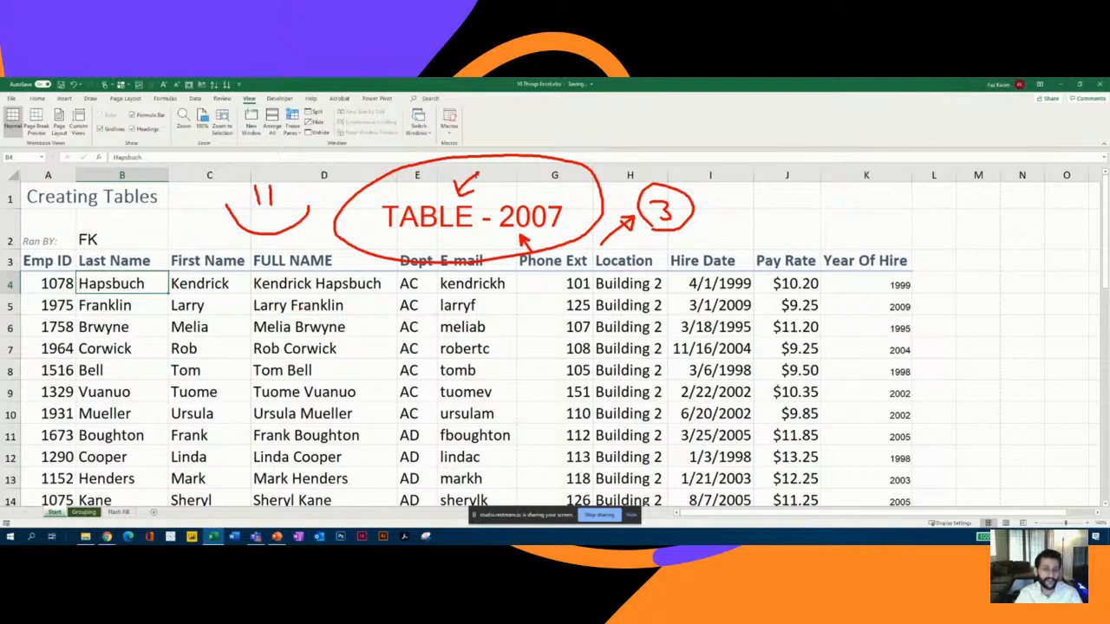
{"action": "key", "text": "Escape"}
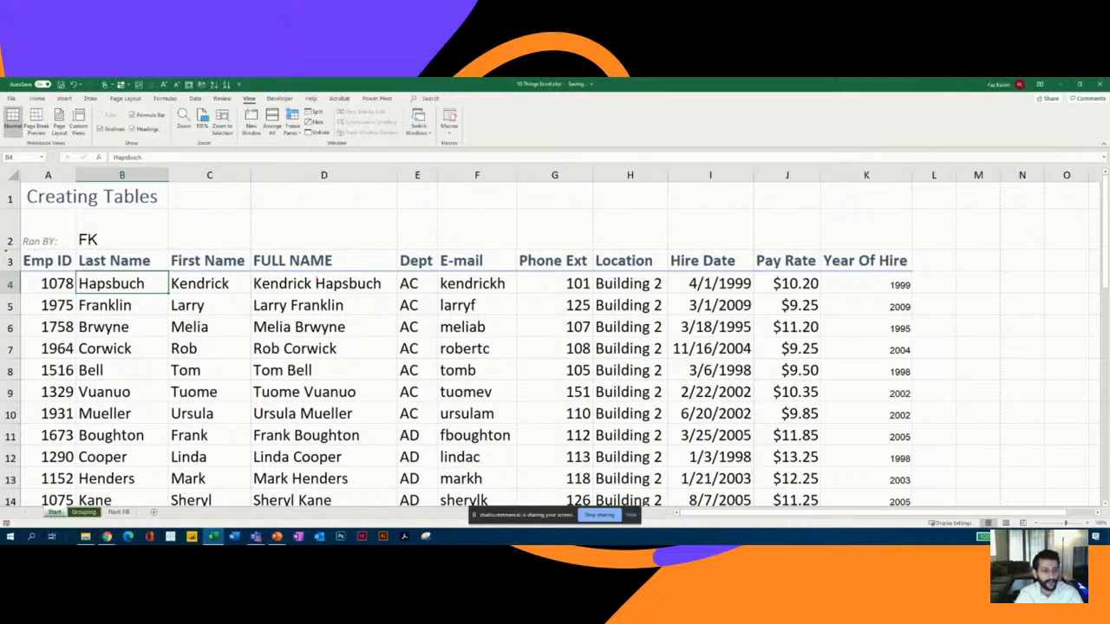
- Box header row 3 in red, mark its last three headings with a circled 1, and draw an arrow to the data rows labelled 2
{"action": "mouse_move", "coordinate": [4, 250]}
{"action": "left_mouse_down"}
{"action": "mouse_move", "coordinate": [584, 287]}
{"action": "mouse_move", "coordinate": [882, 270]}
{"action": "left_mouse_up"}
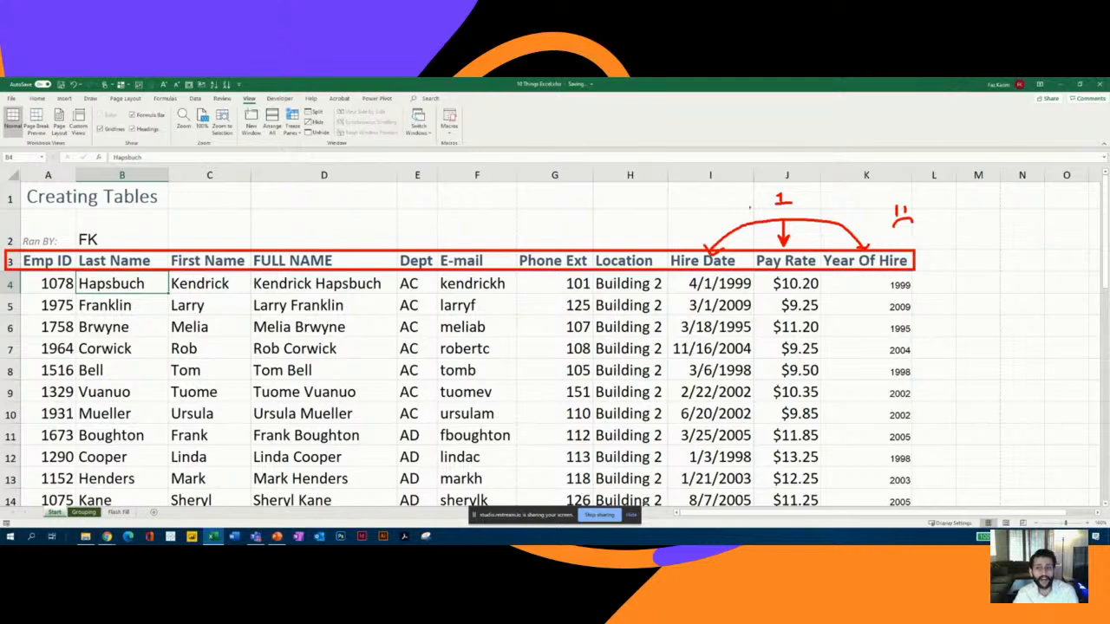
{"action": "mouse_move", "coordinate": [749, 208]}
{"action": "left_mouse_down"}
{"action": "mouse_move", "coordinate": [815, 195]}
{"action": "mouse_move", "coordinate": [762, 182]}
{"action": "mouse_move", "coordinate": [747, 203]}
{"action": "left_mouse_up"}
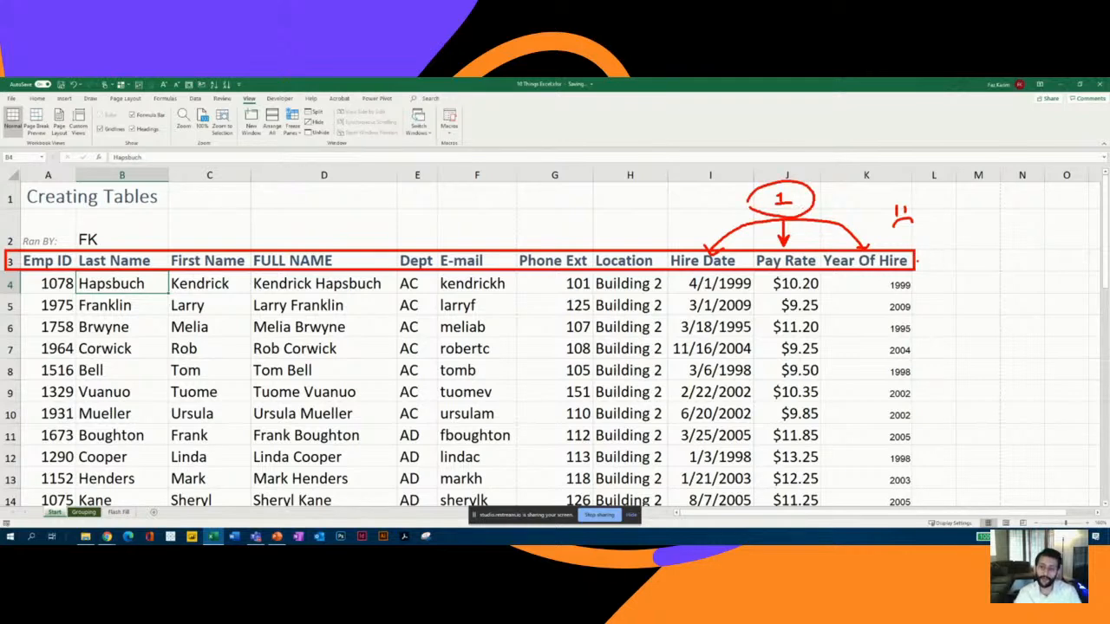
{"action": "mouse_move", "coordinate": [918, 260]}
{"action": "left_mouse_down"}
{"action": "mouse_move", "coordinate": [945, 270]}
{"action": "mouse_move", "coordinate": [952, 318]}
{"action": "mouse_move", "coordinate": [926, 338]}
{"action": "mouse_move", "coordinate": [940, 337]}
{"action": "left_mouse_up"}
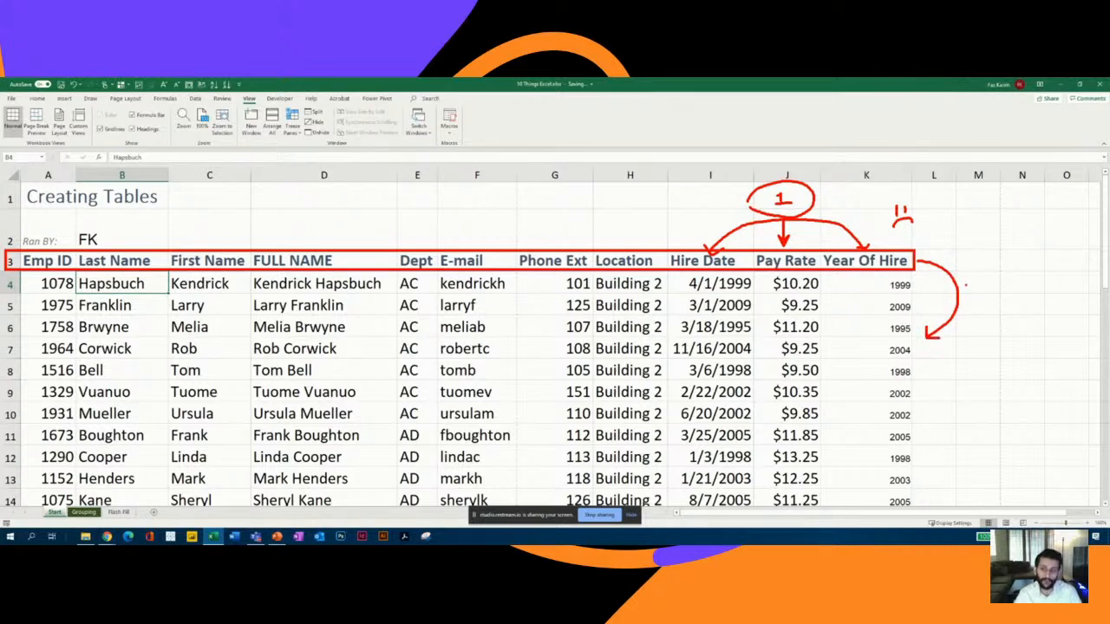
{"action": "left_click_drag", "start_coordinate": [965, 283], "coordinate": [987, 297]}
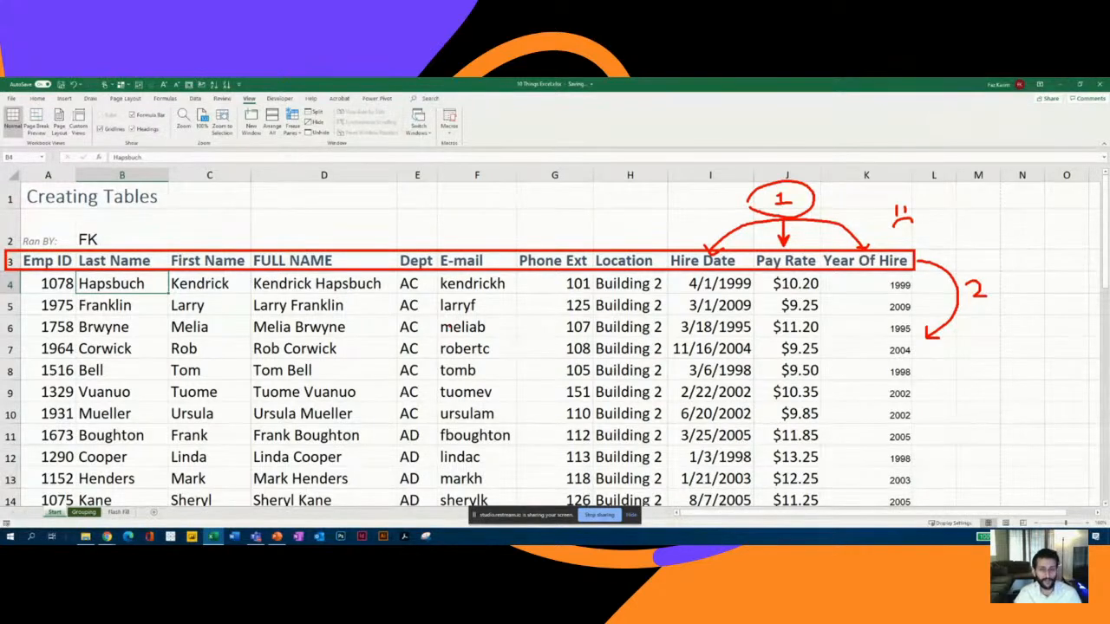
- Draw arrows linking a Dept entry and a Phone Ext entry to their headings, mark the E-mail column, and clear all marks
{"action": "mouse_move", "coordinate": [432, 321]}
{"action": "left_mouse_down"}
{"action": "mouse_move", "coordinate": [413, 315]}
{"action": "mouse_move", "coordinate": [399, 347]}
{"action": "mouse_move", "coordinate": [443, 305]}
{"action": "left_mouse_up"}
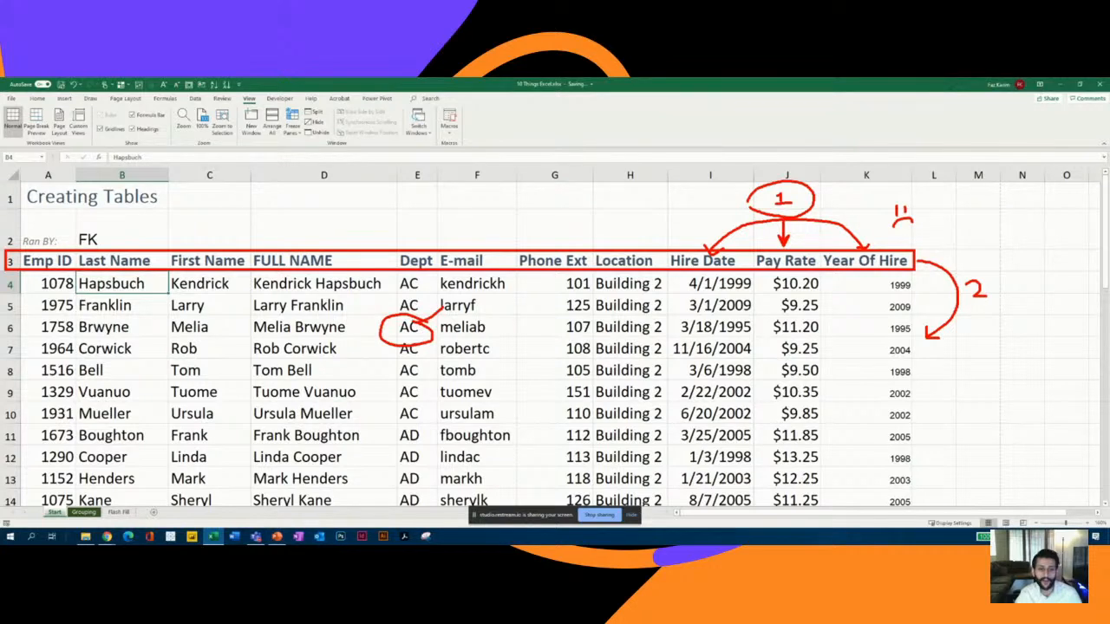
{"action": "left_click_drag", "start_coordinate": [443, 305], "coordinate": [431, 259]}
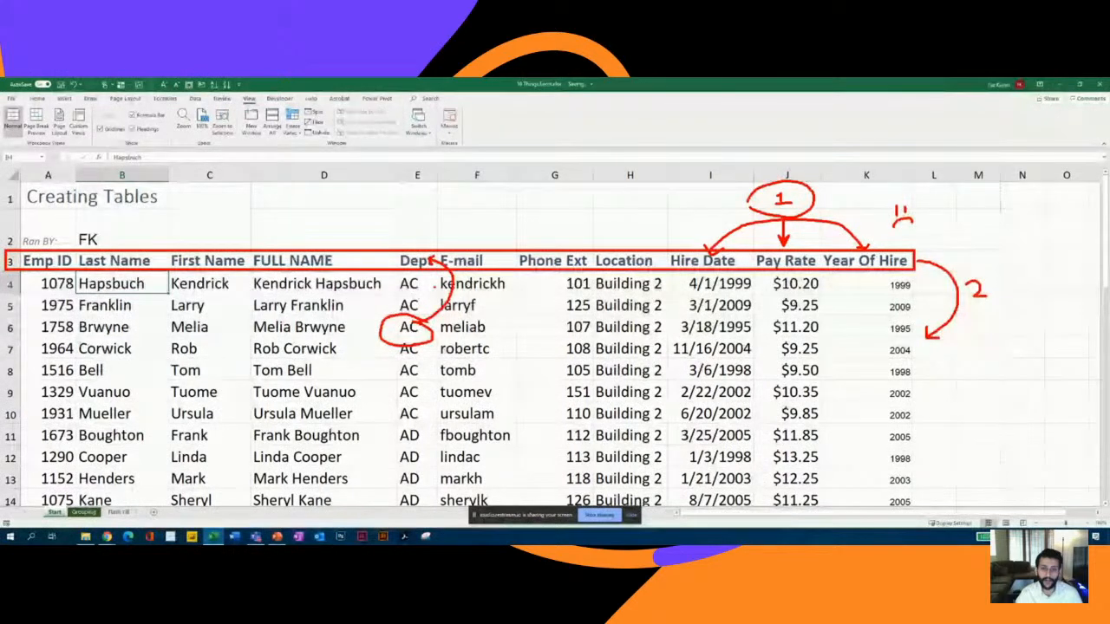
{"action": "mouse_move", "coordinate": [546, 348]}
{"action": "left_mouse_down"}
{"action": "mouse_move", "coordinate": [591, 333]}
{"action": "mouse_move", "coordinate": [583, 258]}
{"action": "left_mouse_up"}
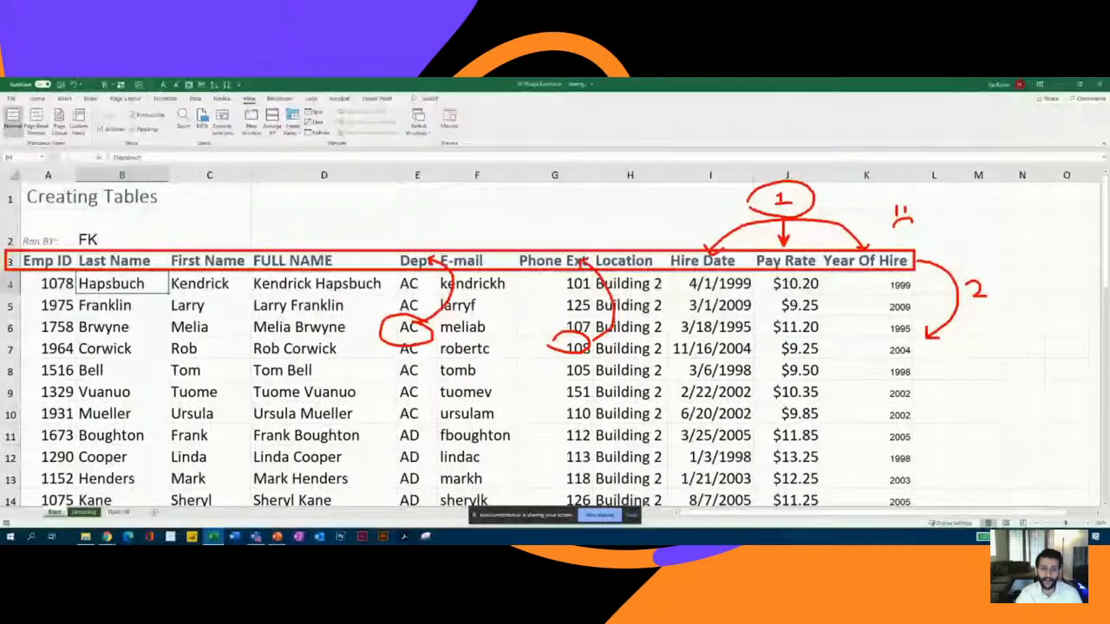
{"action": "left_click_drag", "start_coordinate": [554, 296], "coordinate": [562, 319]}
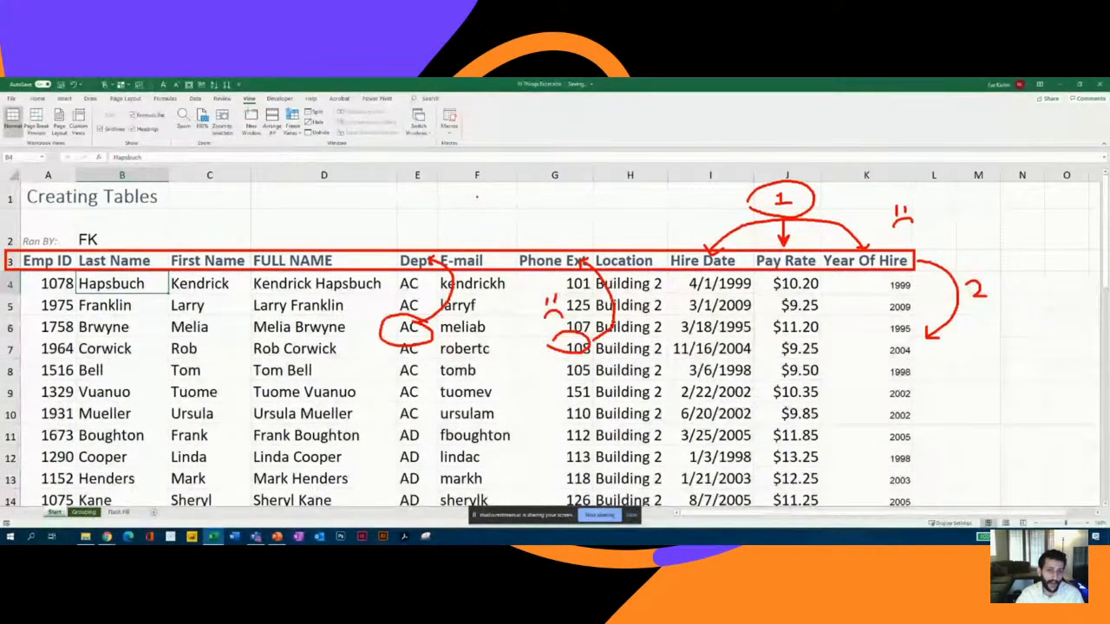
{"action": "left_click_drag", "start_coordinate": [476, 197], "coordinate": [477, 221]}
{"action": "mouse_move", "coordinate": [485, 228]}
{"action": "left_mouse_down"}
{"action": "mouse_move", "coordinate": [510, 209]}
{"action": "mouse_move", "coordinate": [490, 181]}
{"action": "mouse_move", "coordinate": [460, 184]}
{"action": "mouse_move", "coordinate": [464, 227]}
{"action": "left_mouse_up"}
{"action": "key", "text": "Escape"}
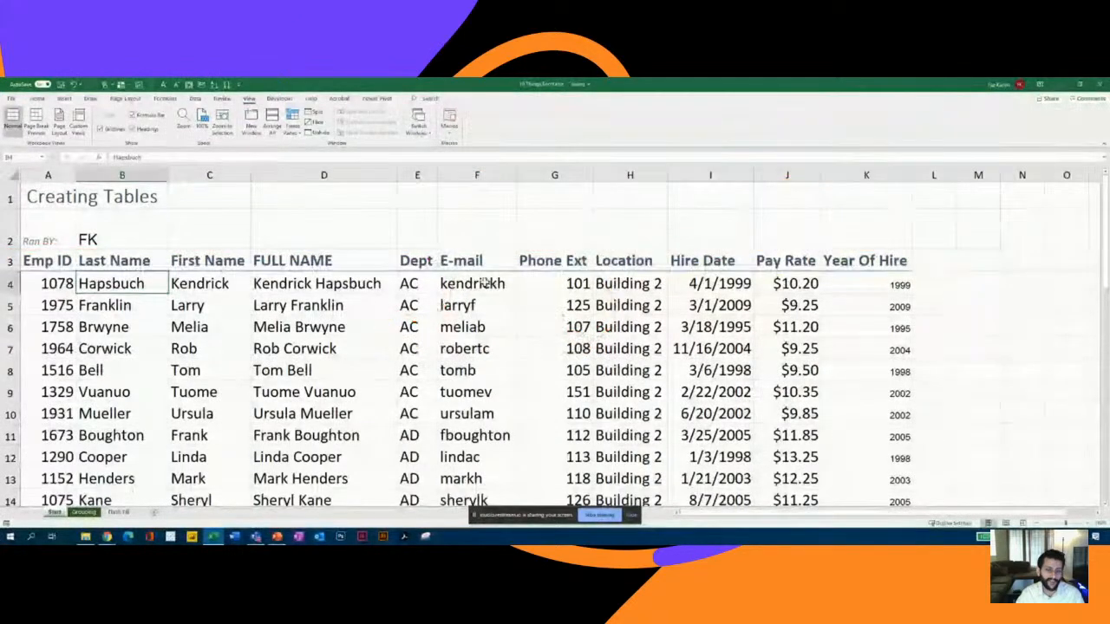
- Clear the contents of the whole E-mail column to demonstrate a blank column, and undo the deletion
{"action": "left_click", "coordinate": [473, 173]}
{"action": "key", "text": "Delete"}
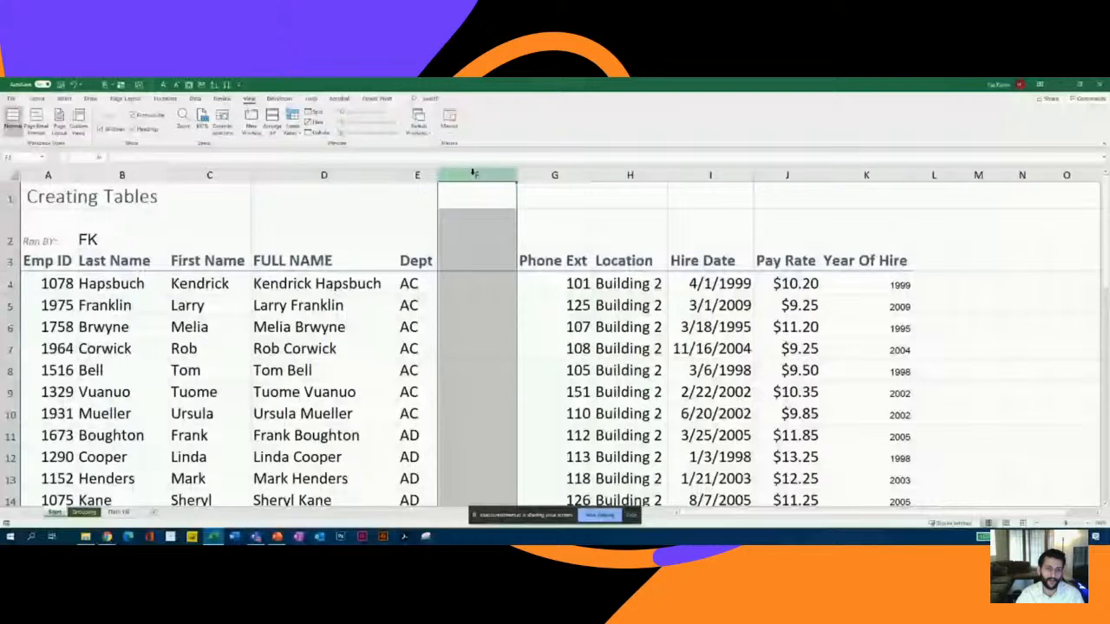
{"action": "key", "text": "ctrl+z"}
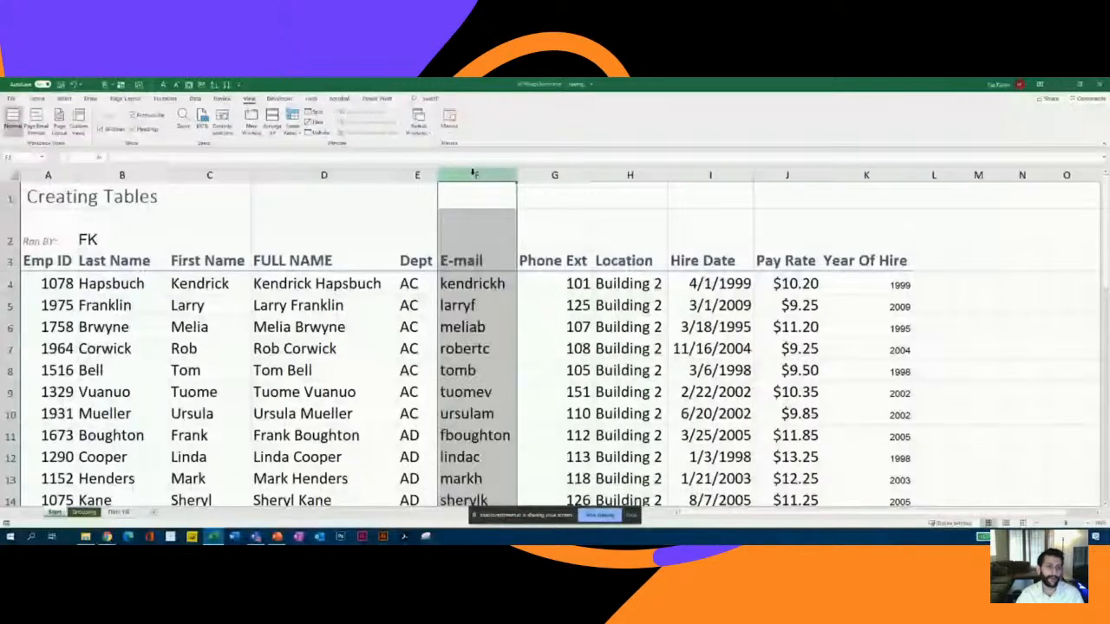
- Clear cells D6 and H11 to demonstrate isolated blank cells in the list, and undo both deletions
{"action": "left_click", "coordinate": [7, 308]}
{"action": "left_click", "coordinate": [293, 330]}
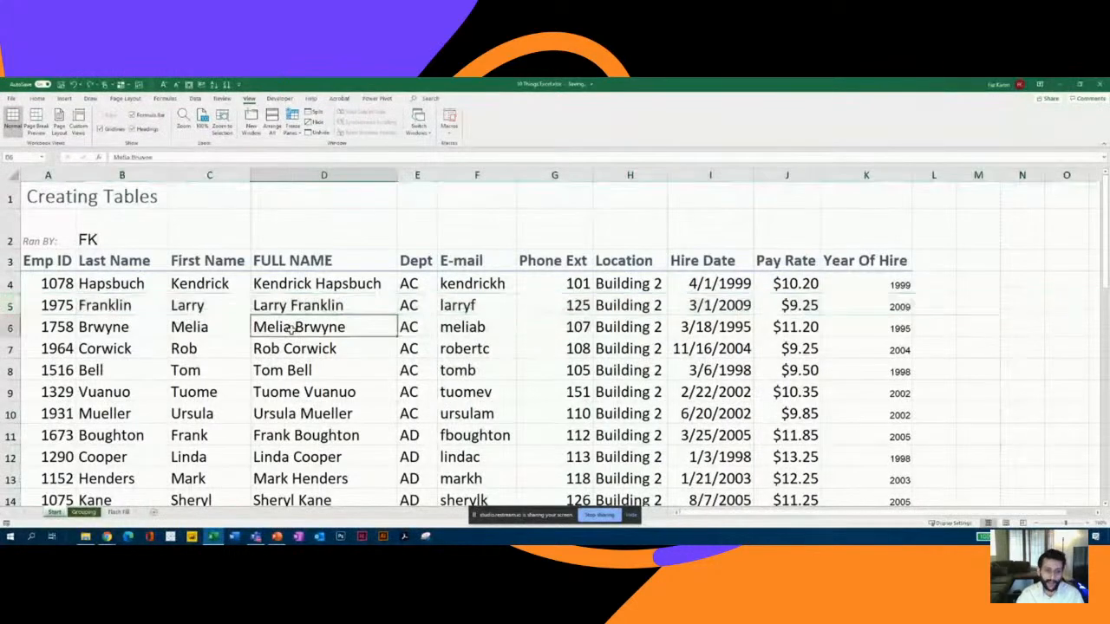
{"action": "key", "text": "Delete"}
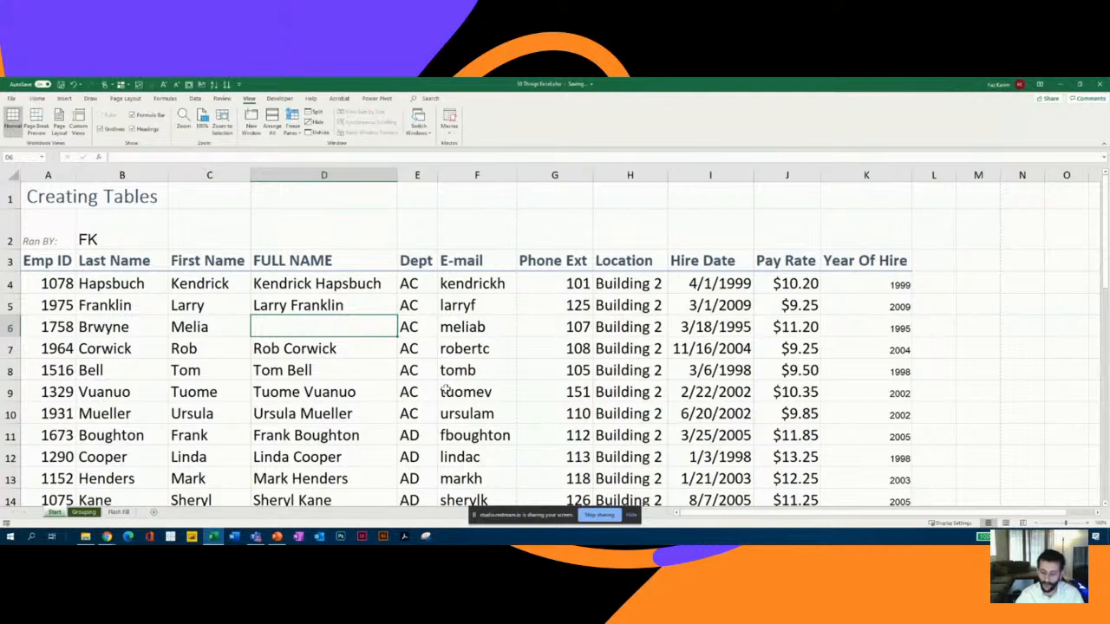
{"action": "left_click", "coordinate": [646, 434]}
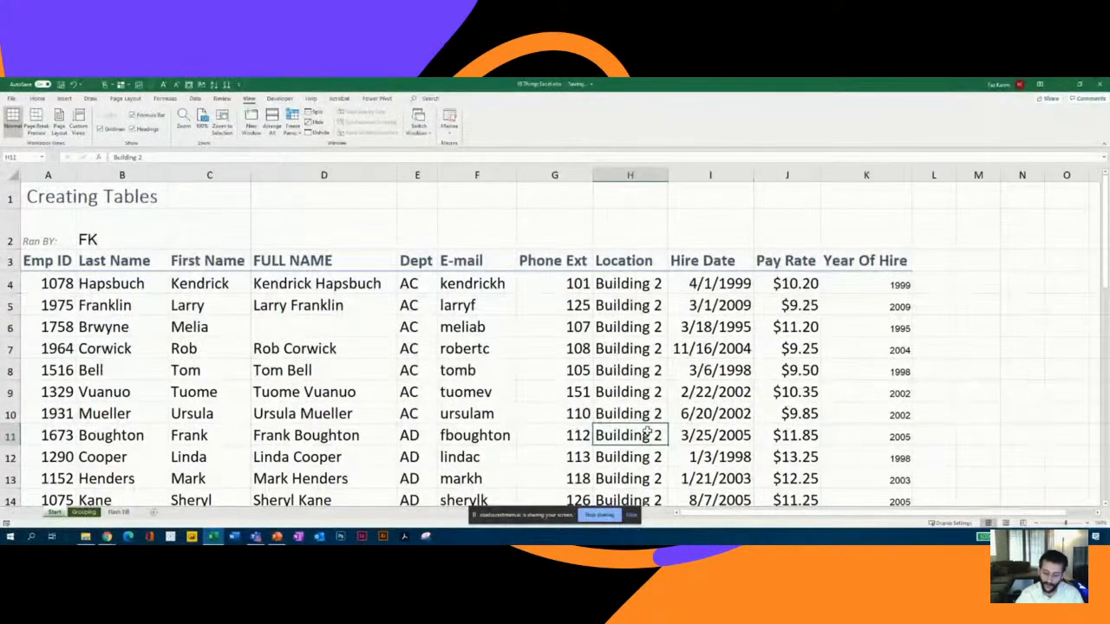
{"action": "key", "text": "Delete"}
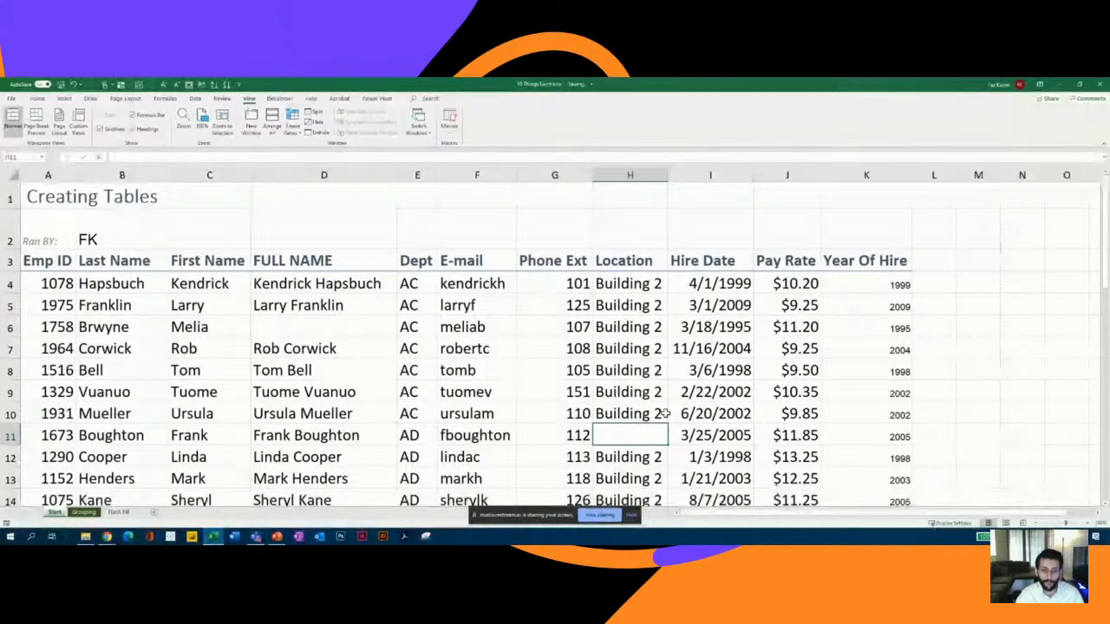
{"action": "key", "text": "ctrl+z"}
{"action": "key", "text": "ctrl+z"}
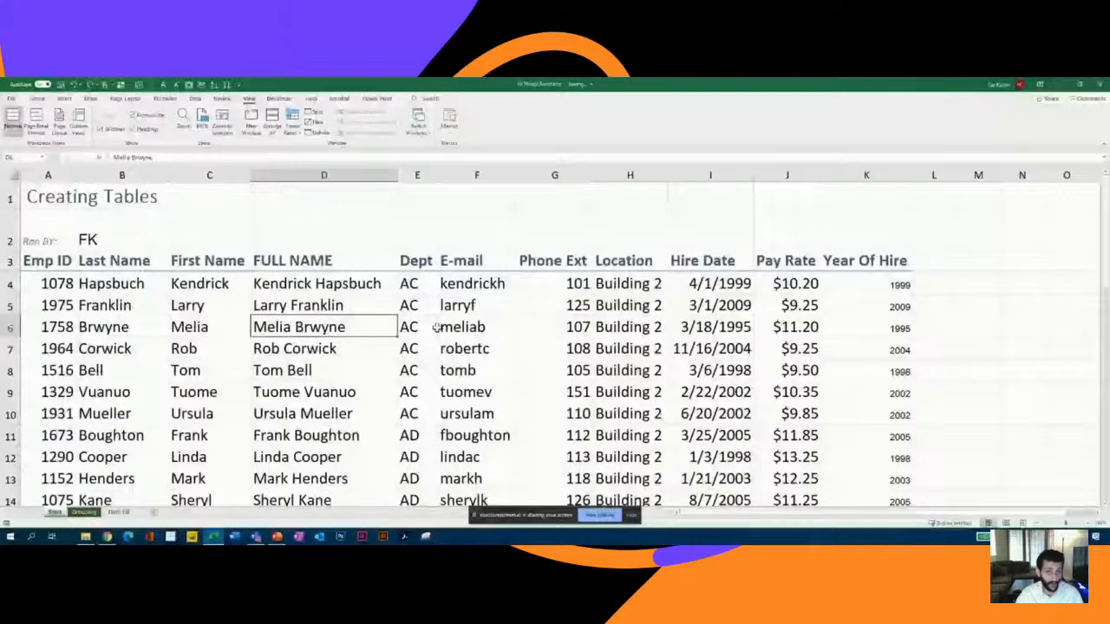
- Annotate the Emp ID header with "CTRL + SHIFT +->", clear the note, and select the headers from Emp ID through Year Of Hire
{"action": "key", "text": "ctrl+space"}
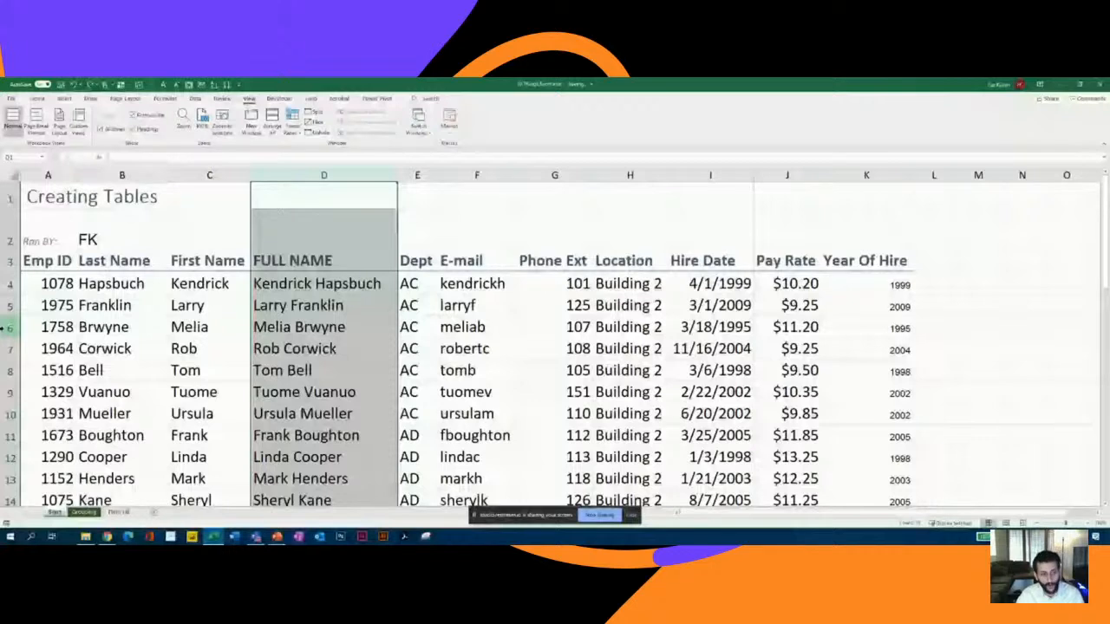
{"action": "left_click", "coordinate": [48, 260]}
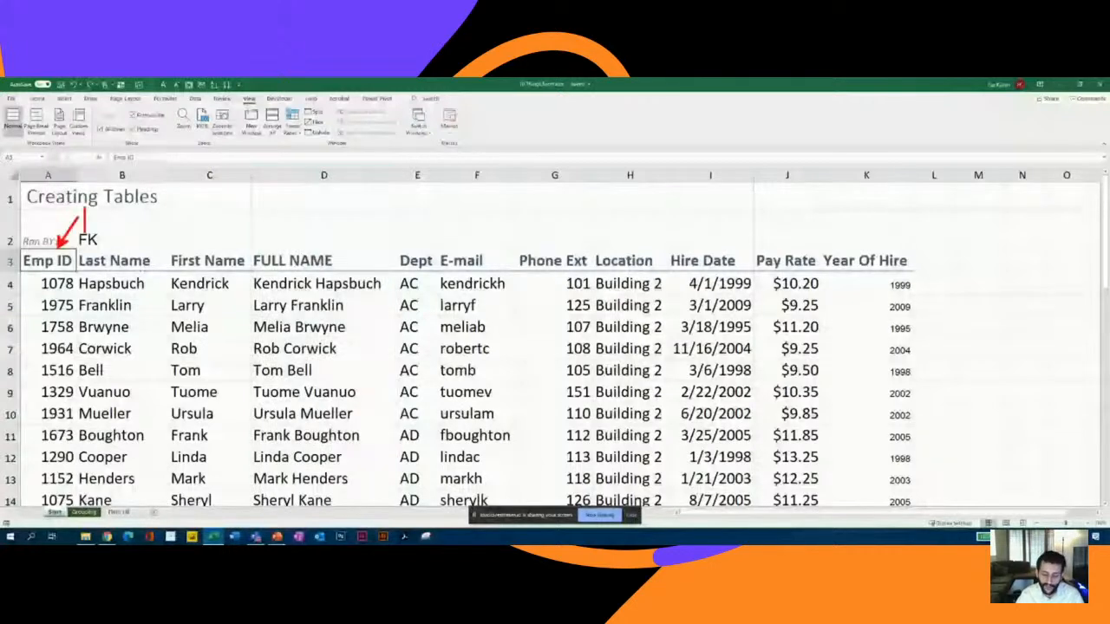
{"action": "type", "text": "C"}
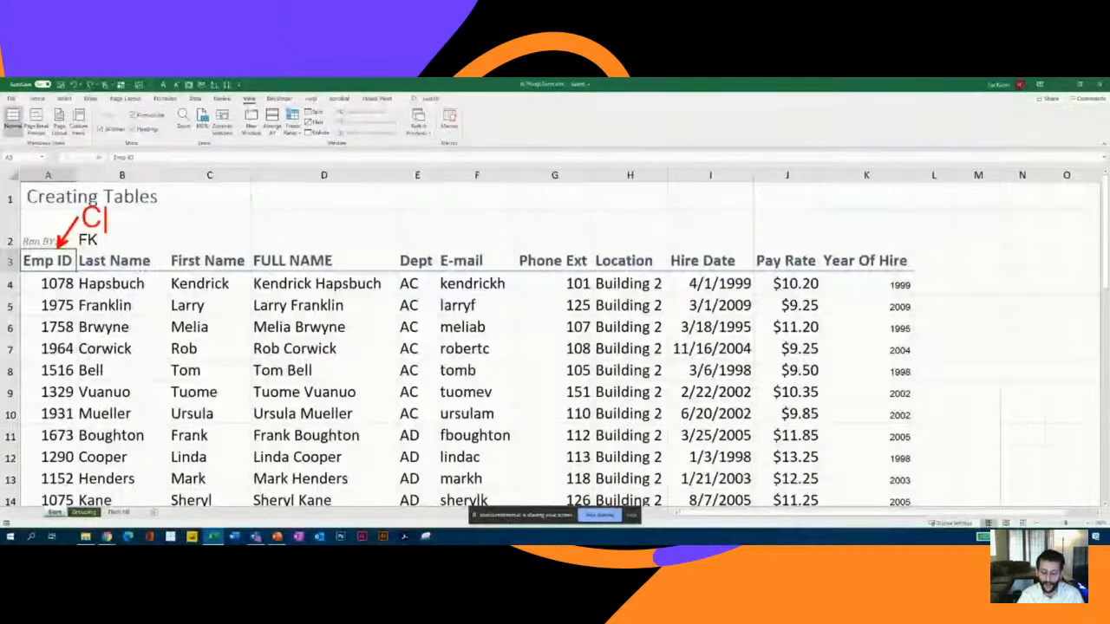
{"action": "type", "text": "TRL + SHIFT "}
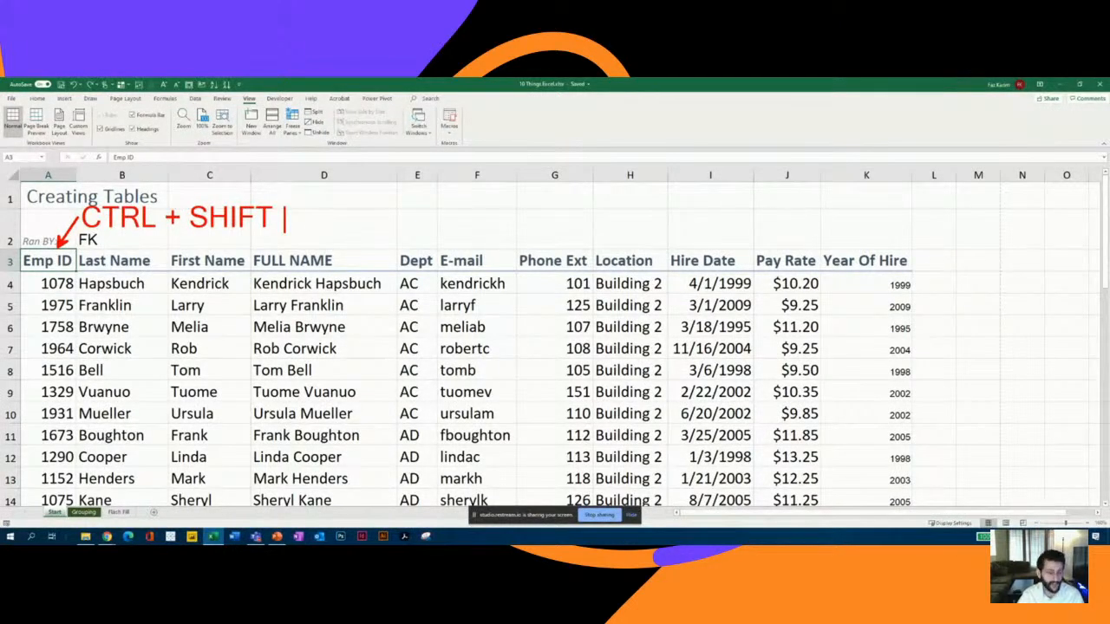
{"action": "type", "text": "+->"}
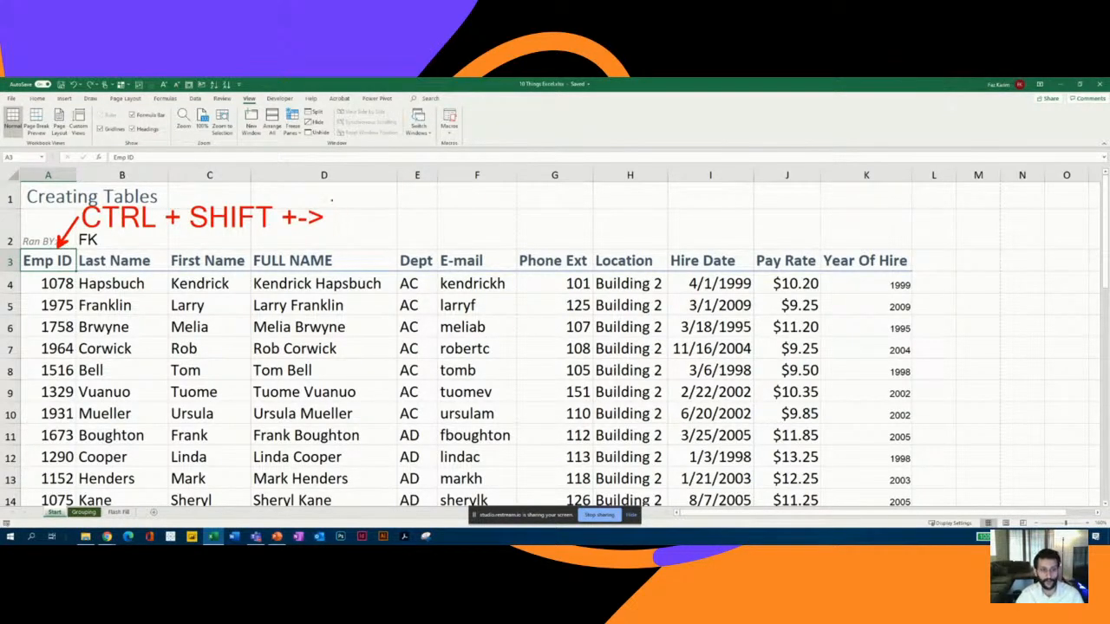
{"action": "key", "text": "Escape"}
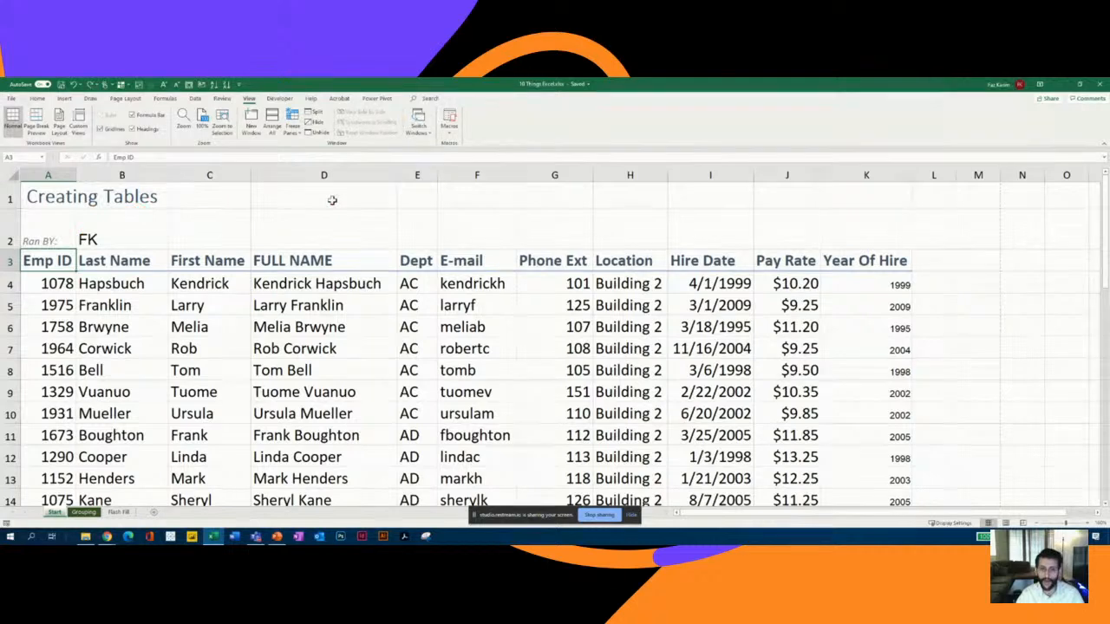
{"action": "key", "text": "ctrl+shift+Right"}
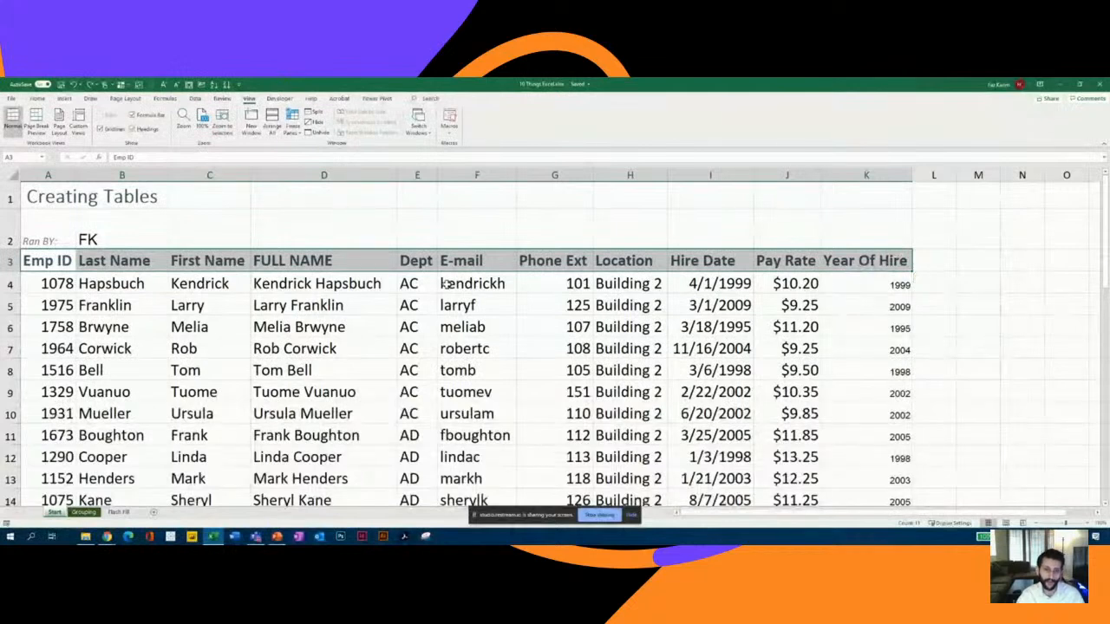
- Clear the whole Dept column, try extending the header selection from Emp ID across the blank column, and undo the deletion
{"action": "left_click", "coordinate": [419, 264]}
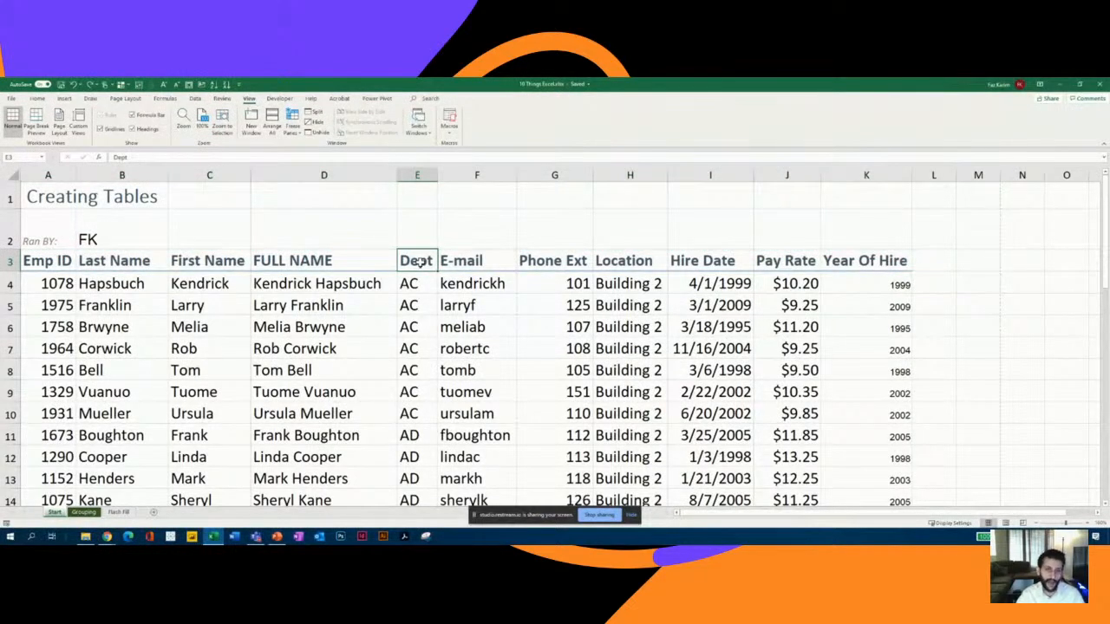
{"action": "left_click", "coordinate": [416, 176]}
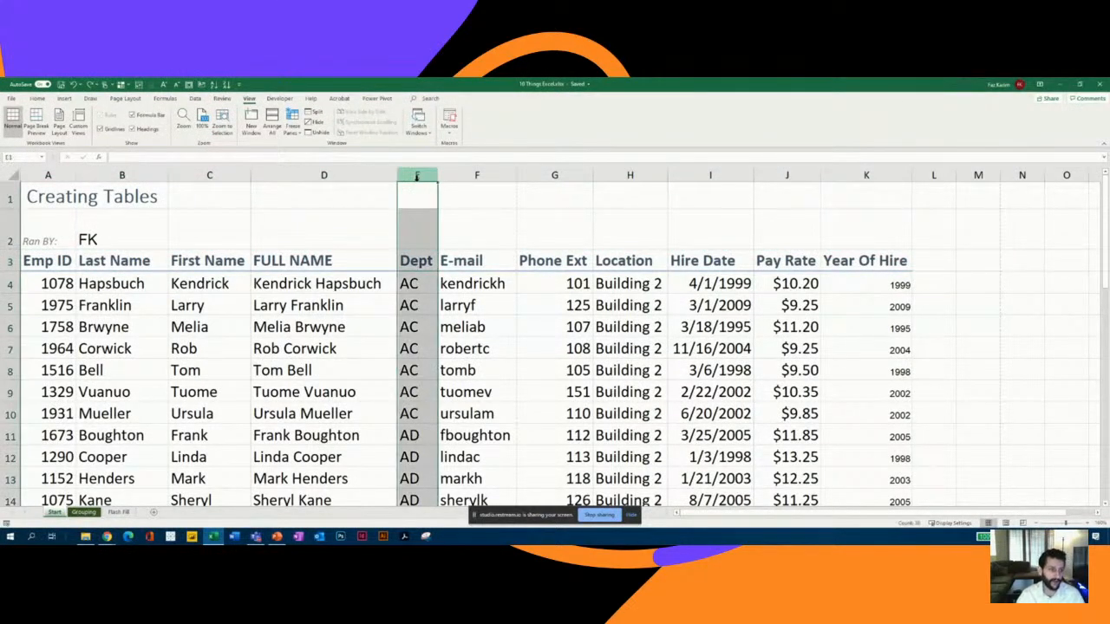
{"action": "key", "text": "Delete"}
{"action": "left_click", "coordinate": [39, 263]}
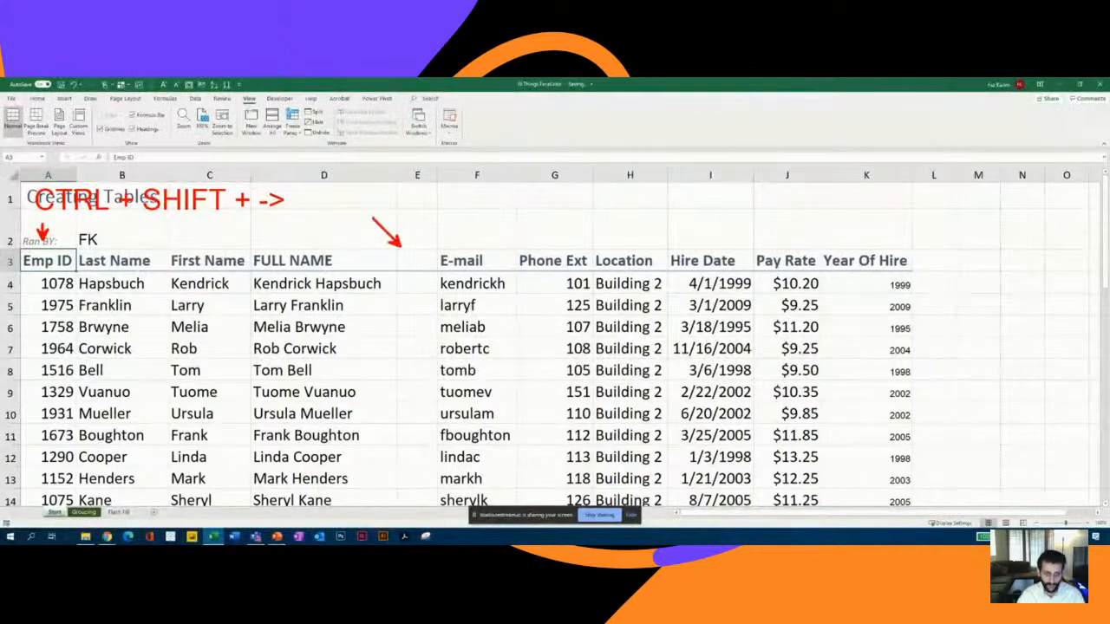
{"action": "key", "text": "ctrl+shift+Right"}
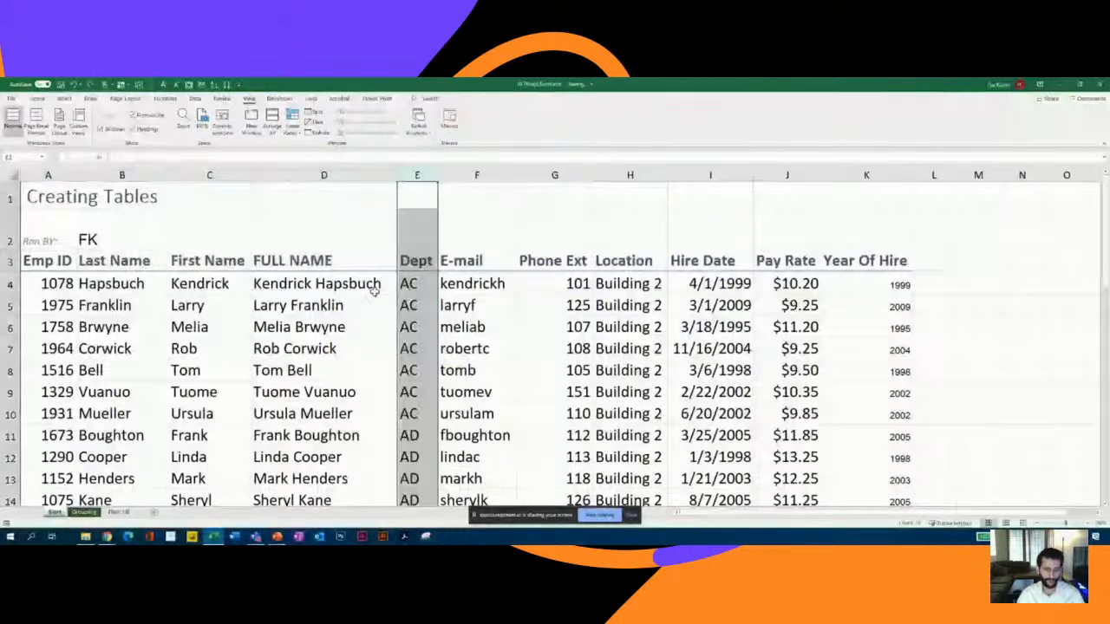
{"action": "key", "text": "ctrl+z"}
{"action": "left_click", "coordinate": [314, 262]}
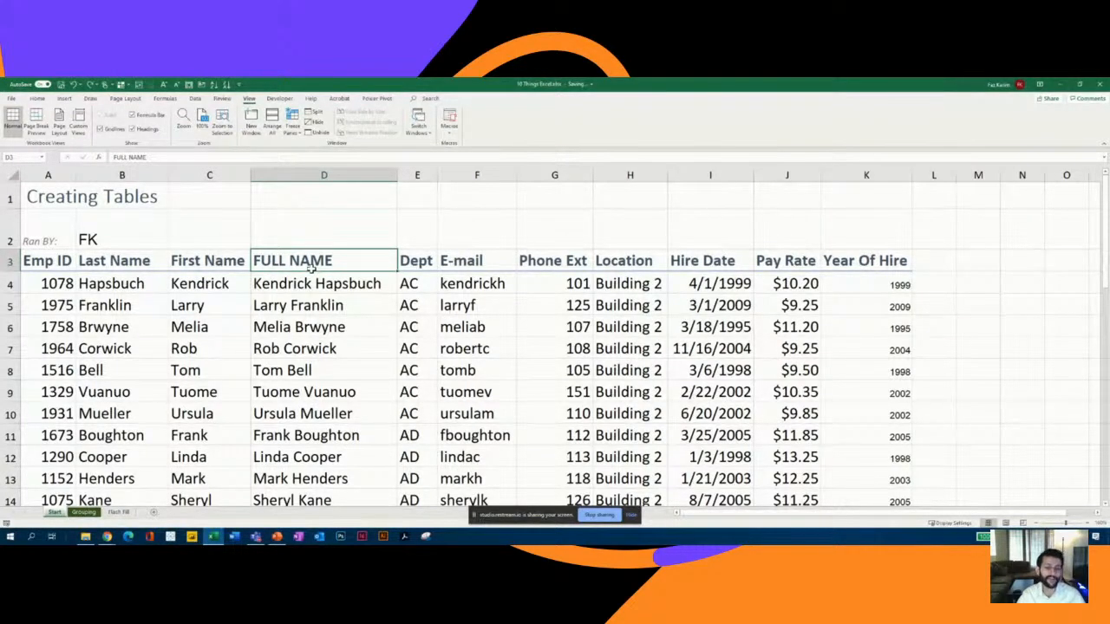
{"action": "left_click", "coordinate": [379, 345]}
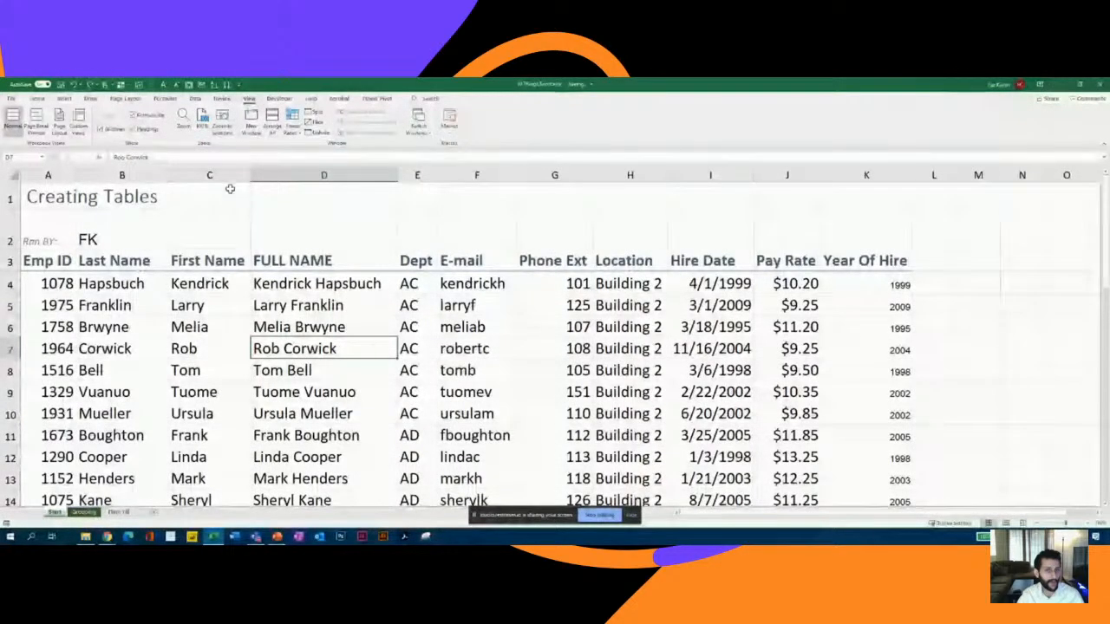
{"action": "left_click", "coordinate": [67, 100]}
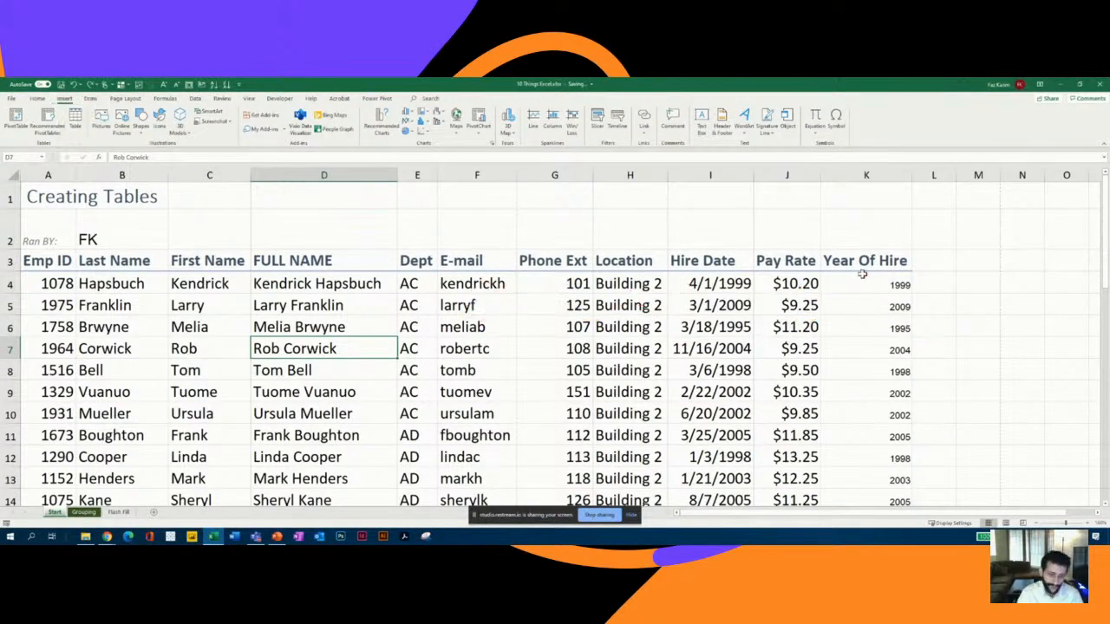
{"action": "key", "text": "ctrl+t"}
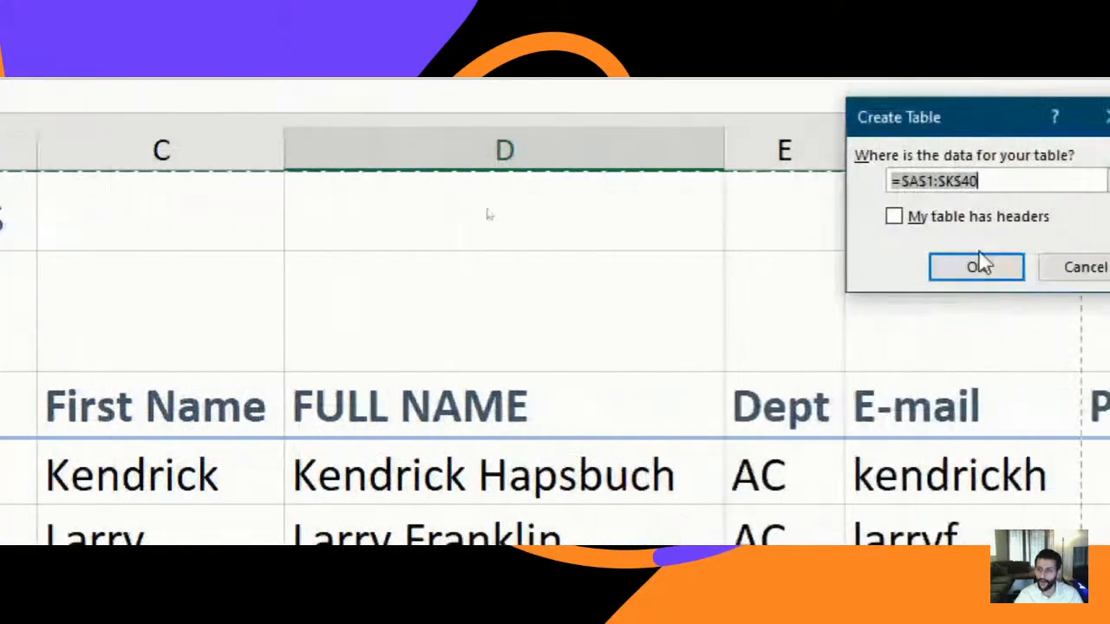
{"action": "left_click", "coordinate": [1086, 267]}
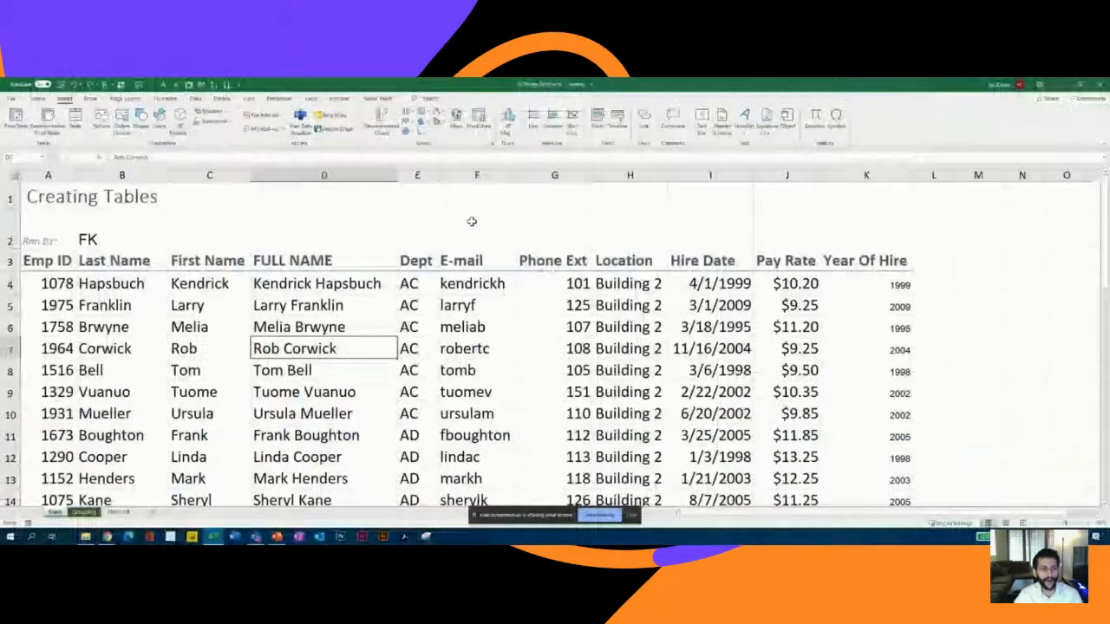
- Select the list from the Emp ID header through K40 and convert the range A3:K40 into a table with headers
{"action": "left_click", "coordinate": [63, 260]}
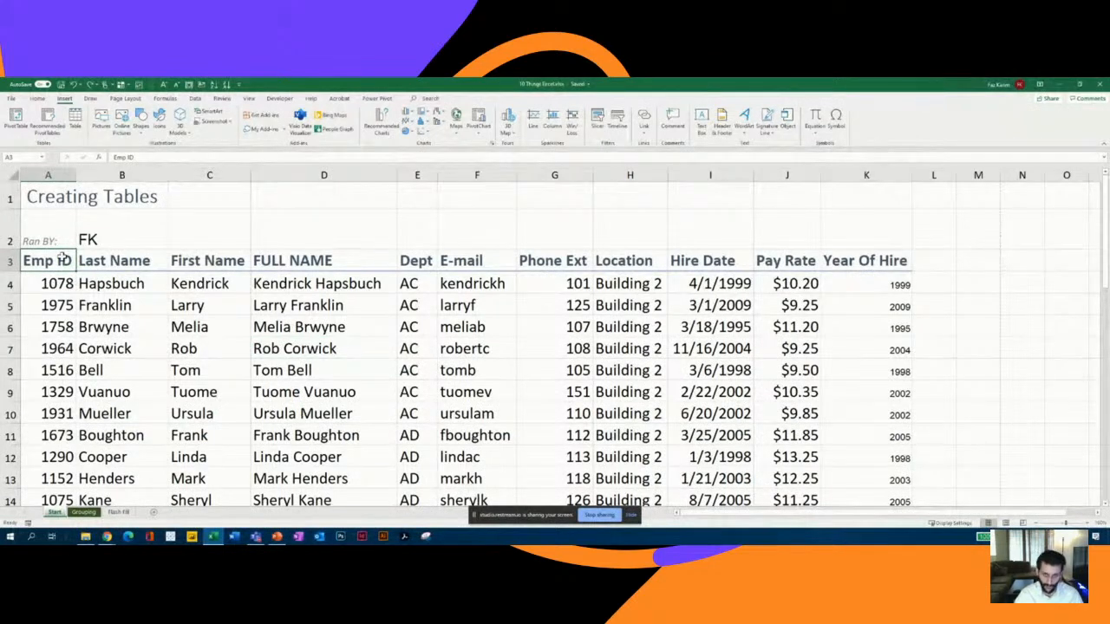
{"action": "key", "text": "ctrl+shift+Right"}
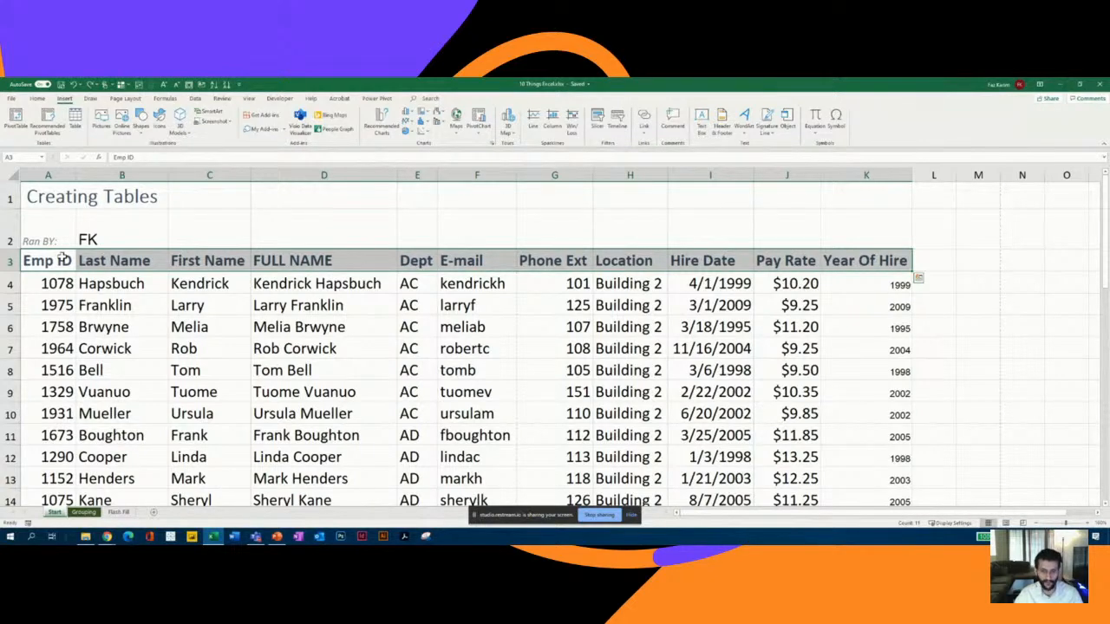
{"action": "key", "text": "ctrl+shift+Down"}
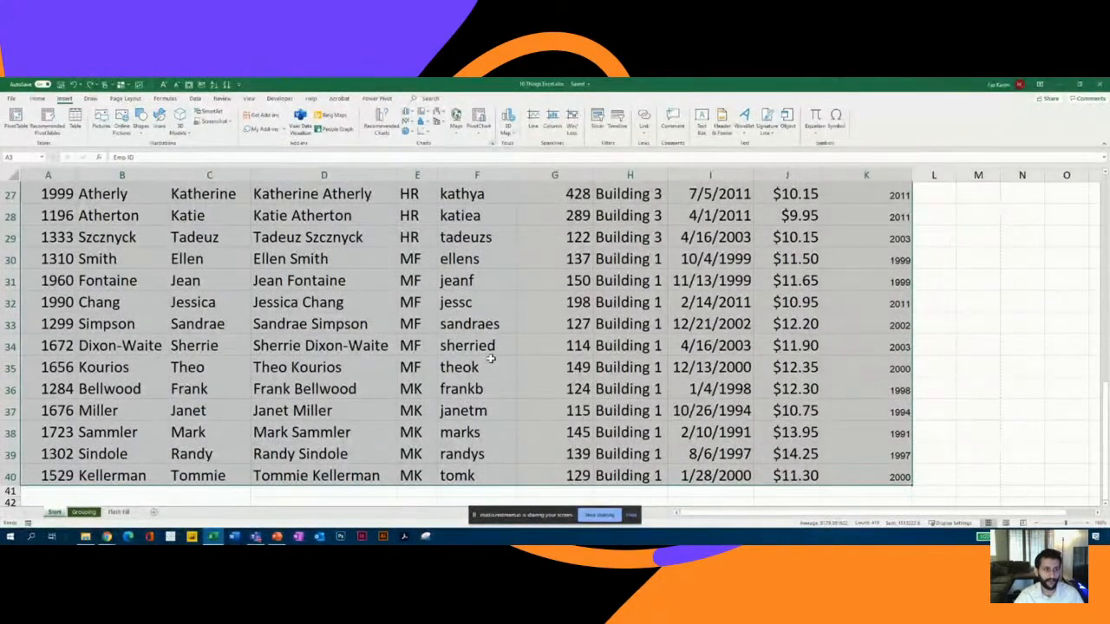
{"action": "key", "text": "ctrl+t"}
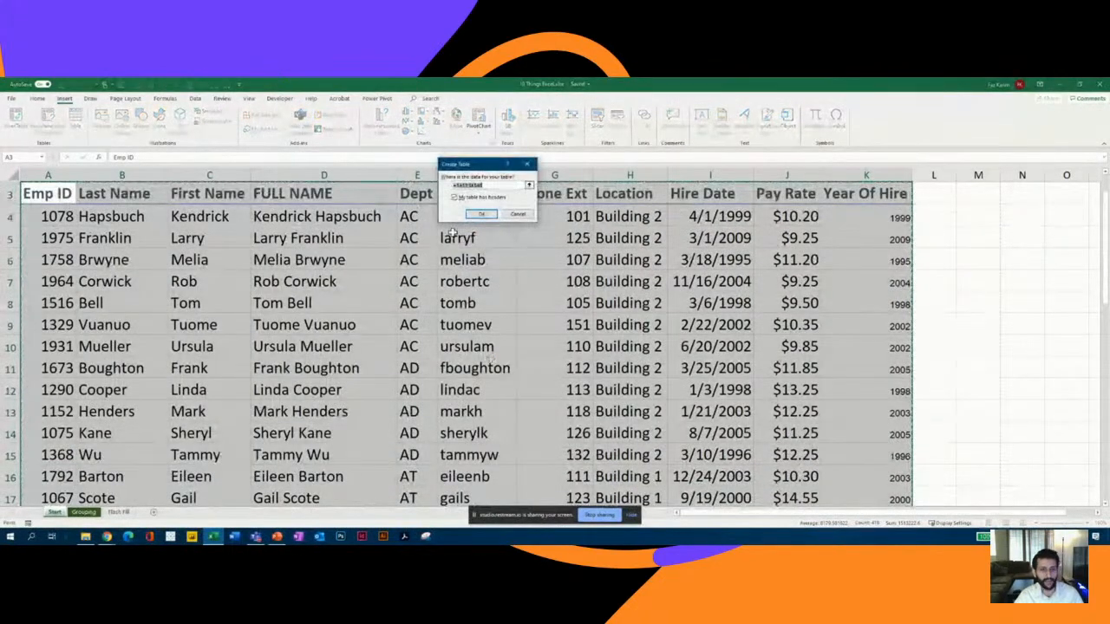
{"action": "scroll", "coordinate": [31, 252], "scroll_direction": "up", "scroll_amount": 2}
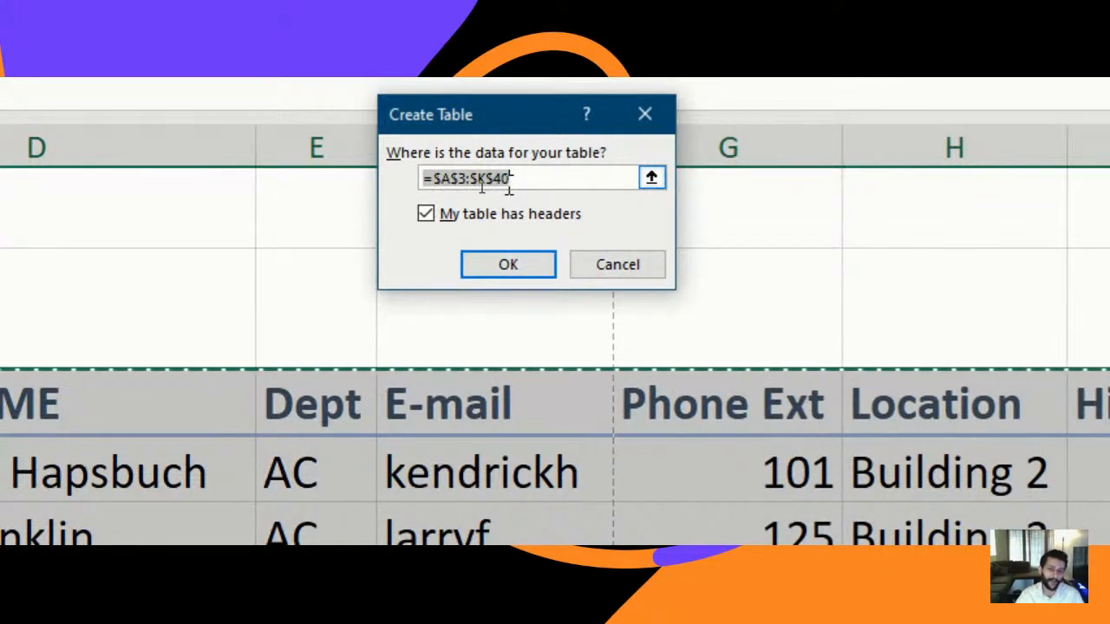
{"action": "left_click", "coordinate": [524, 267]}
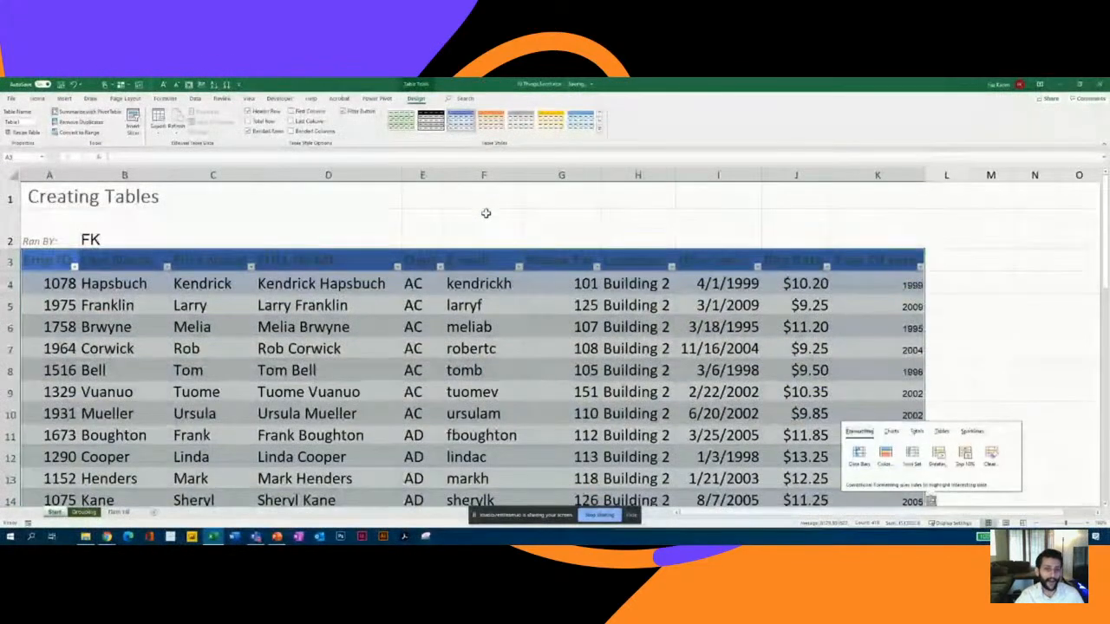
- Compare the contextual table tools for cells inside and outside the table, and apply the green style from the first Medium row
{"action": "left_click", "coordinate": [417, 303]}
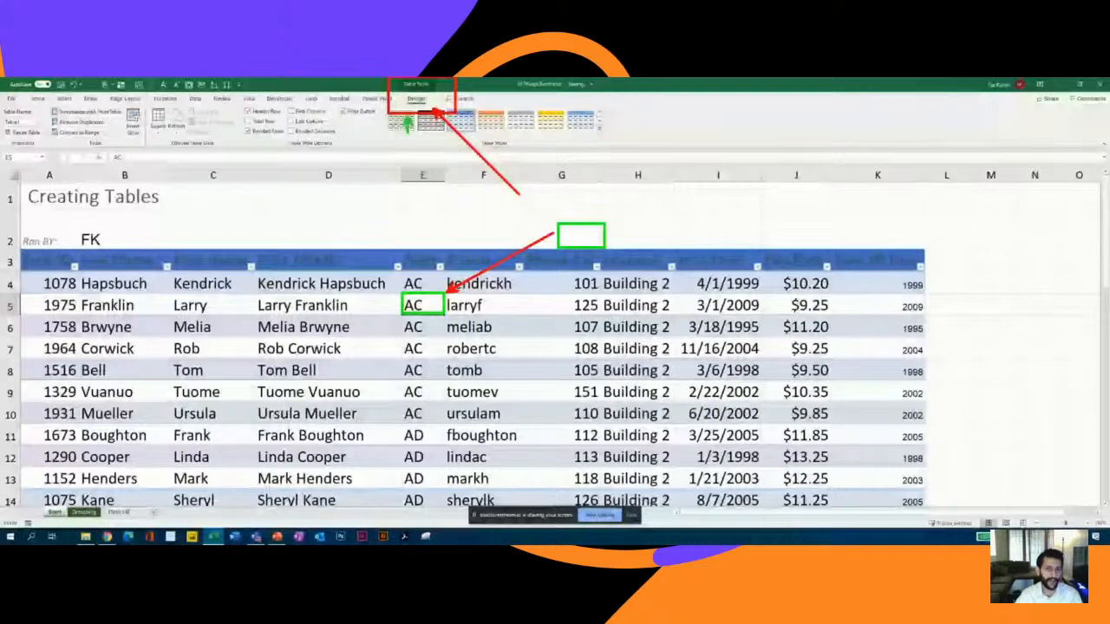
{"action": "left_click", "coordinate": [561, 196]}
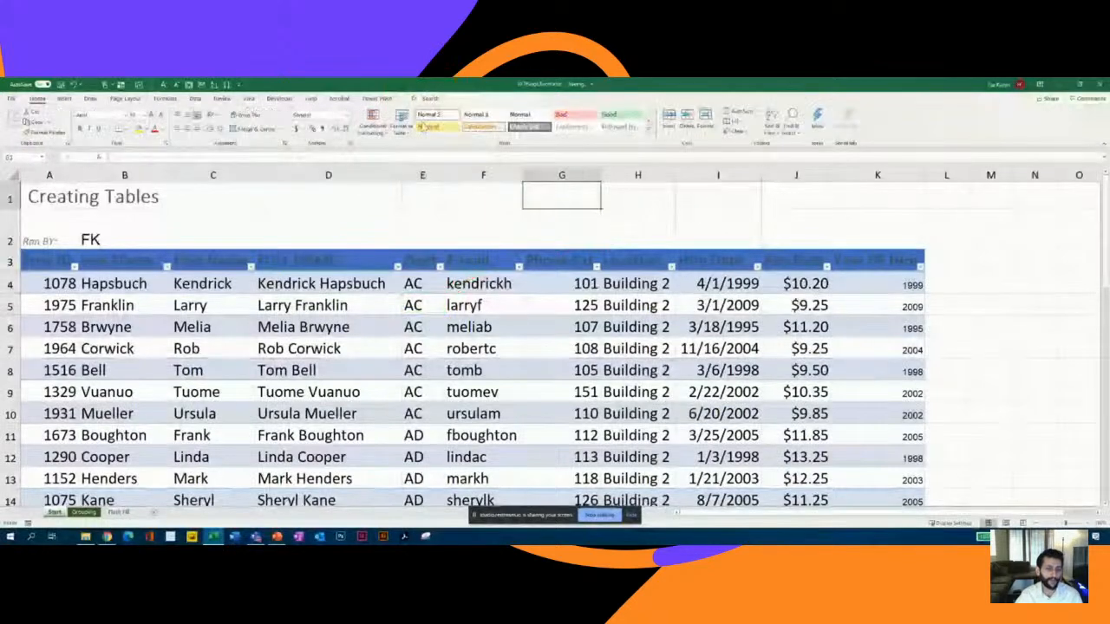
{"action": "left_click", "coordinate": [468, 305]}
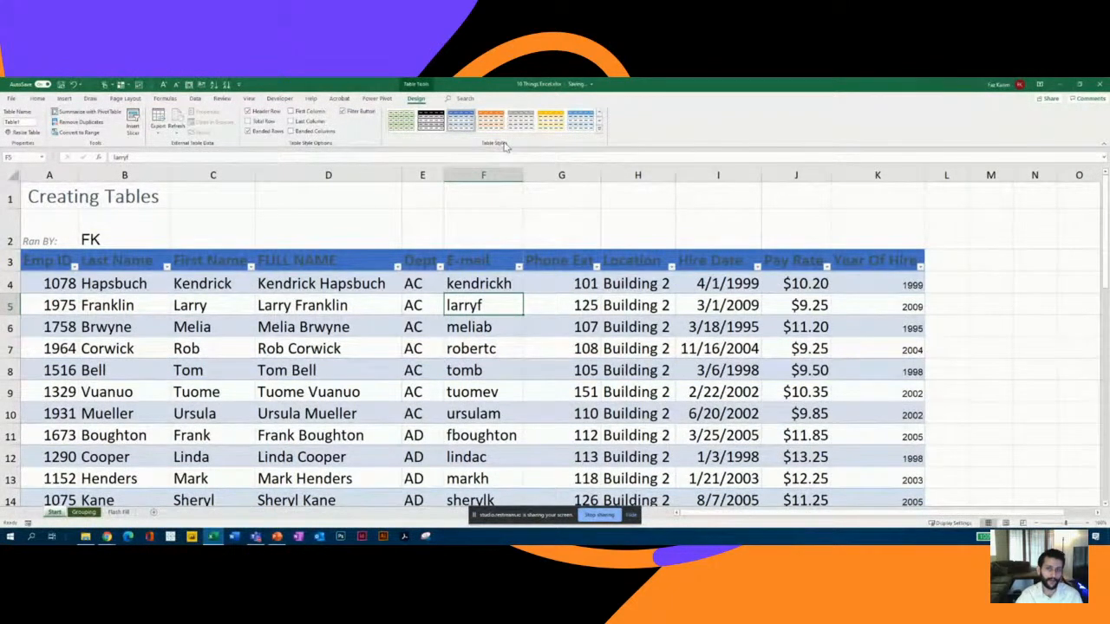
{"action": "left_click", "coordinate": [599, 129]}
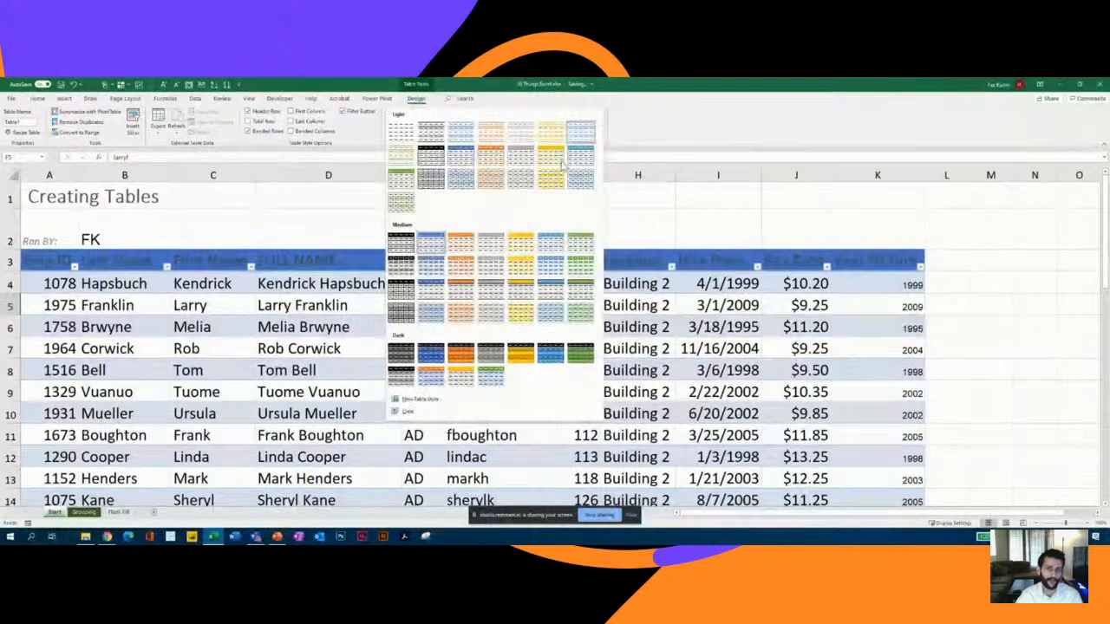
{"action": "left_click", "coordinate": [580, 247]}
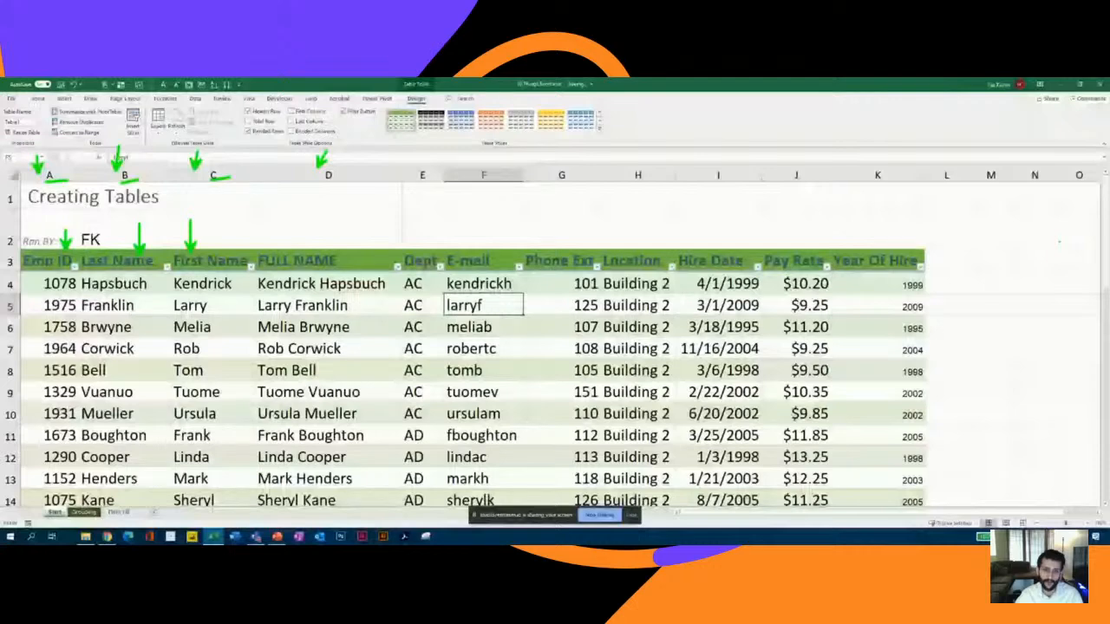
- Open the FULL NAME column's sort and filter options from the table headings that replace the column letters
{"action": "scroll", "coordinate": [575, 189], "scroll_direction": "down", "scroll_amount": 1}
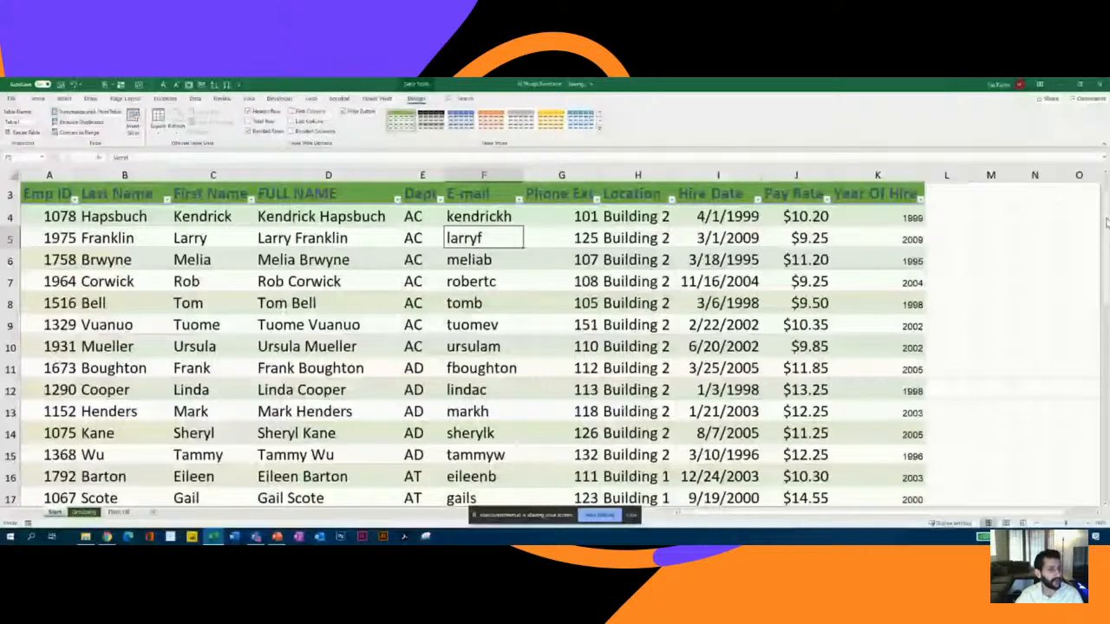
{"action": "scroll", "coordinate": [126, 175], "scroll_direction": "down", "scroll_amount": 1}
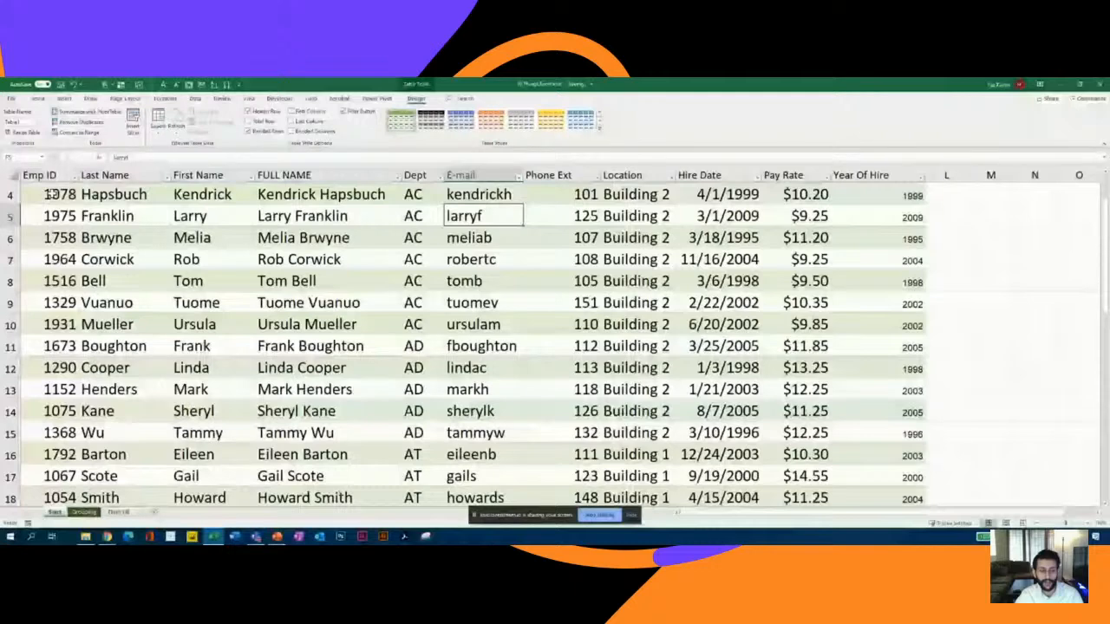
{"action": "left_click", "coordinate": [398, 177]}
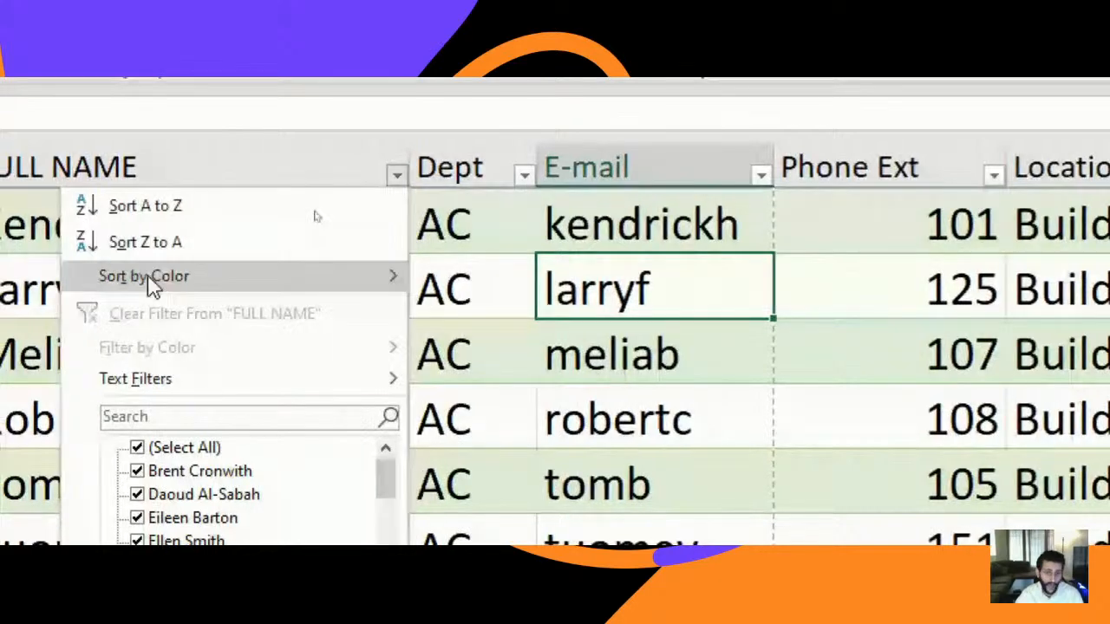
{"action": "mouse_move", "coordinate": [152, 287]}
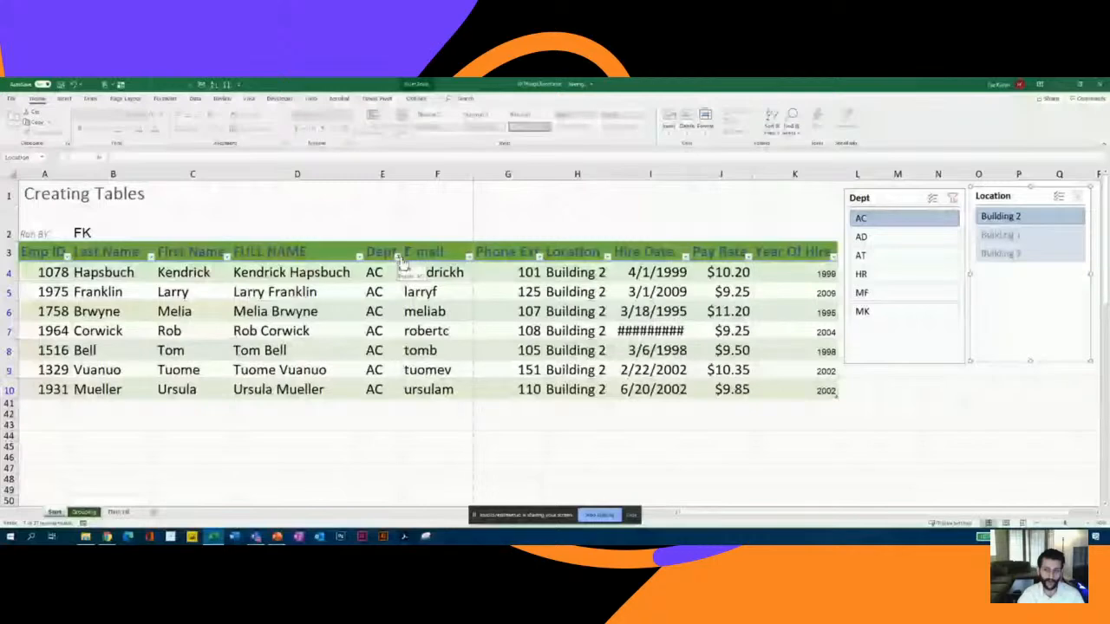
- Clear the Dept slicer's filter, and select the slicer, an empty cell and a table cell to compare their contextual tools
{"action": "left_click", "coordinate": [953, 198]}
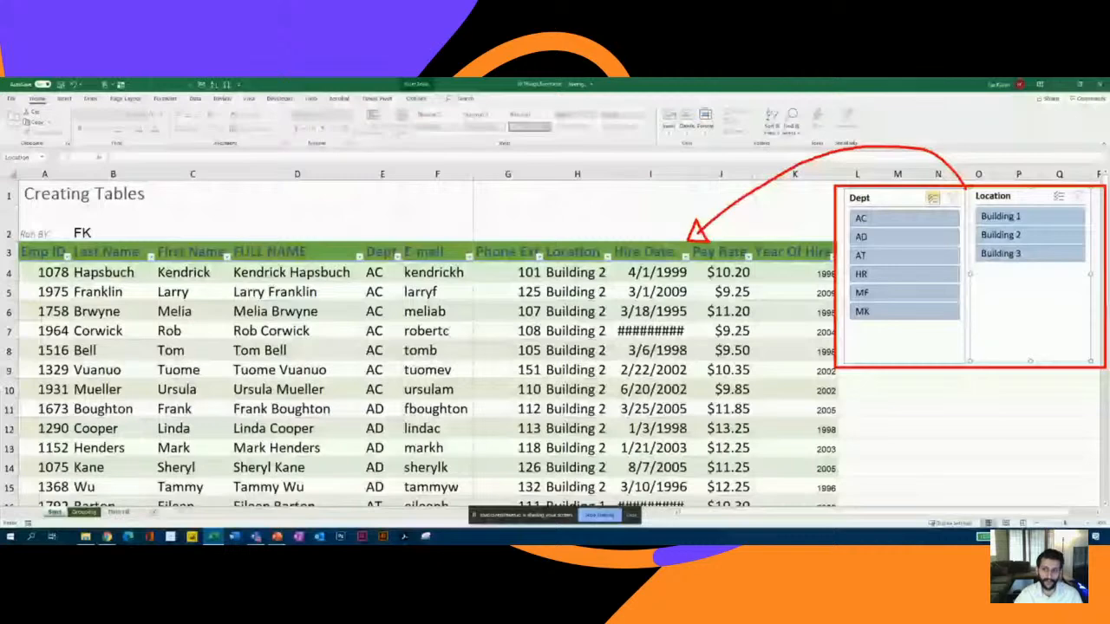
{"action": "left_click", "coordinate": [888, 196]}
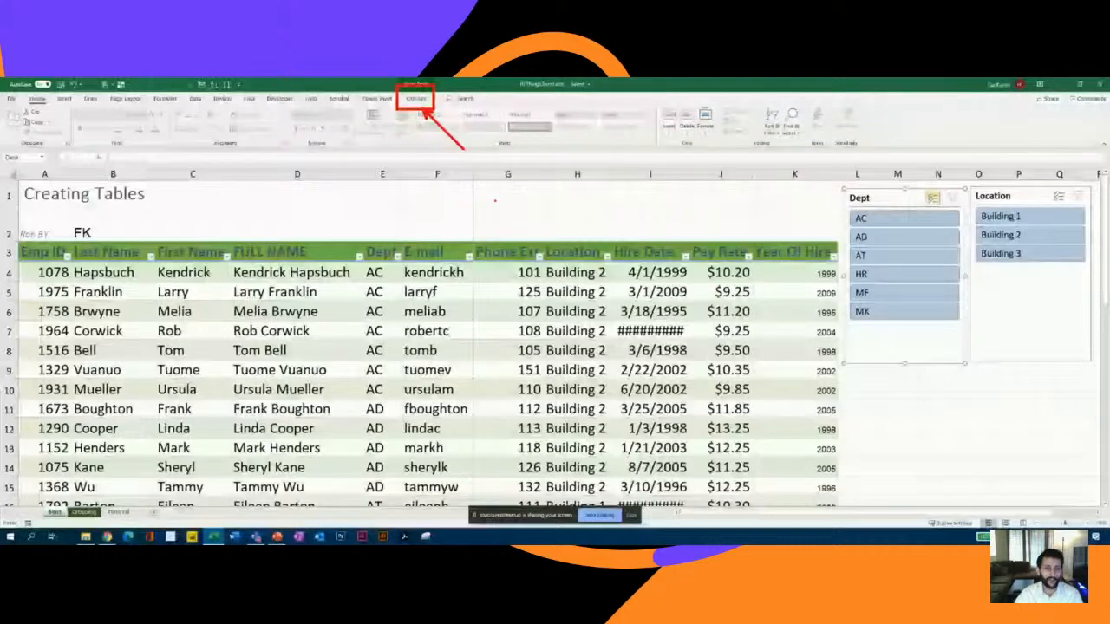
{"action": "left_click", "coordinate": [525, 218]}
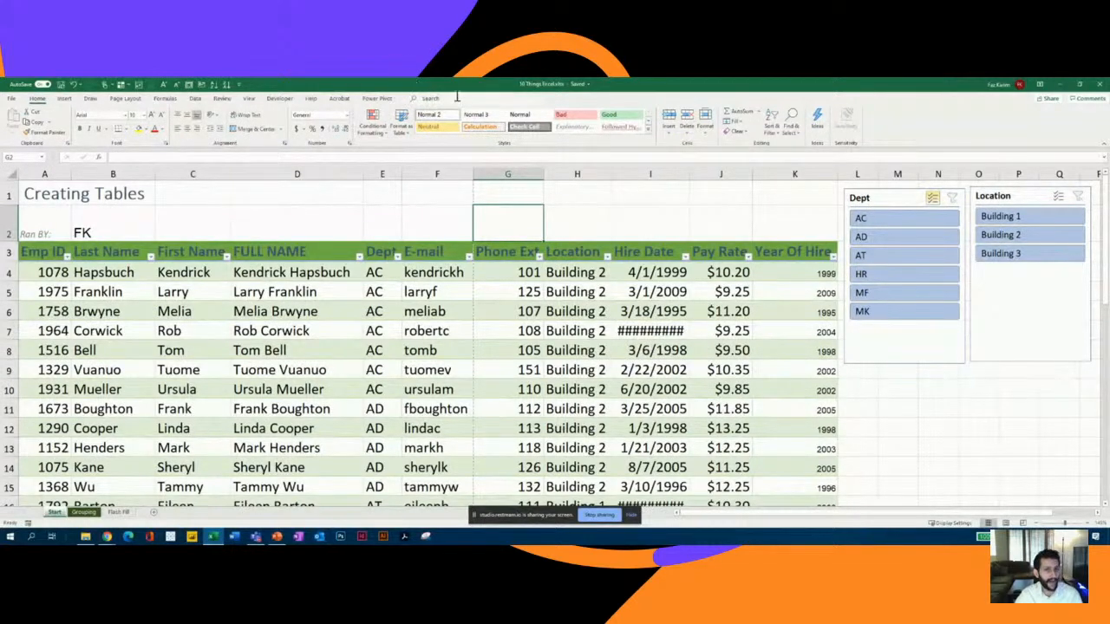
{"action": "left_click", "coordinate": [436, 274]}
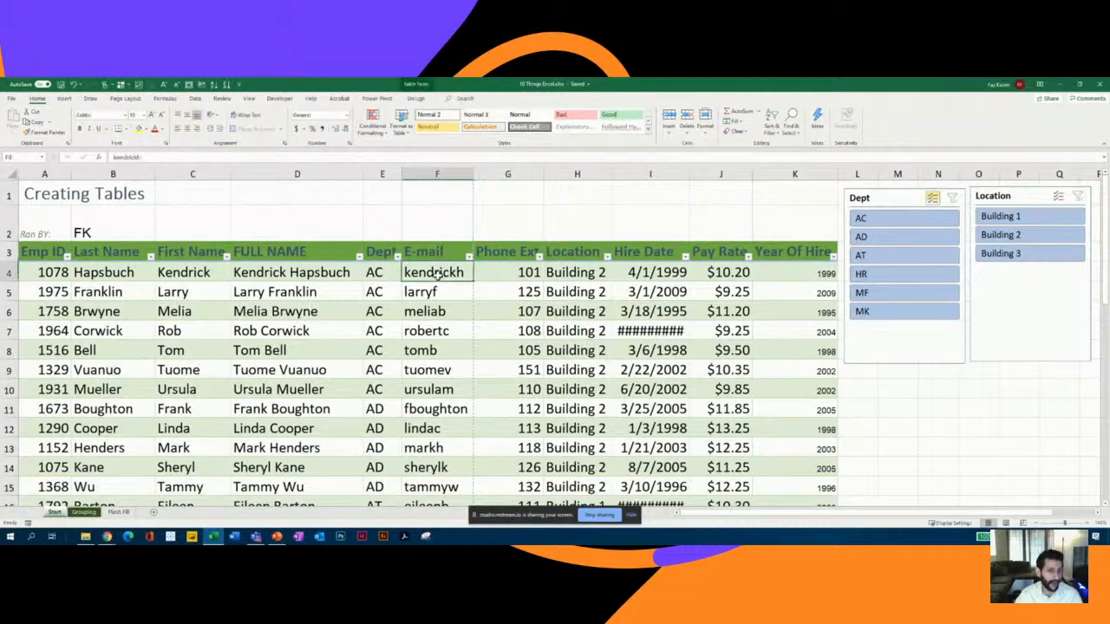
- Show the Dept slicer's options, mark its column and size settings with arrows and a box, and clear all marks
{"action": "left_click", "coordinate": [879, 200]}
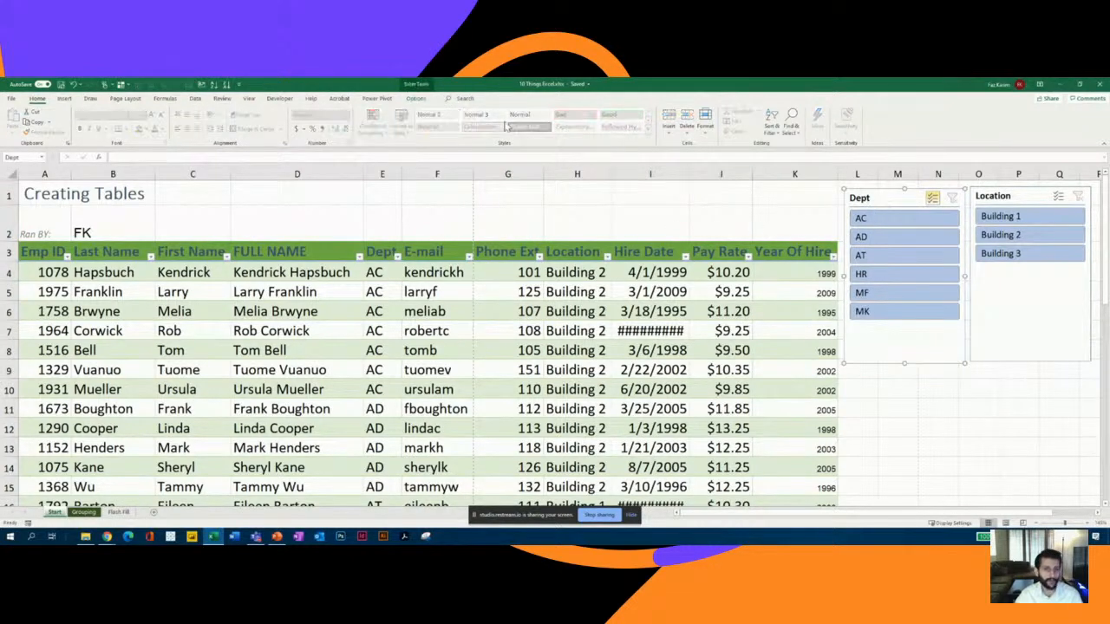
{"action": "left_click", "coordinate": [417, 98]}
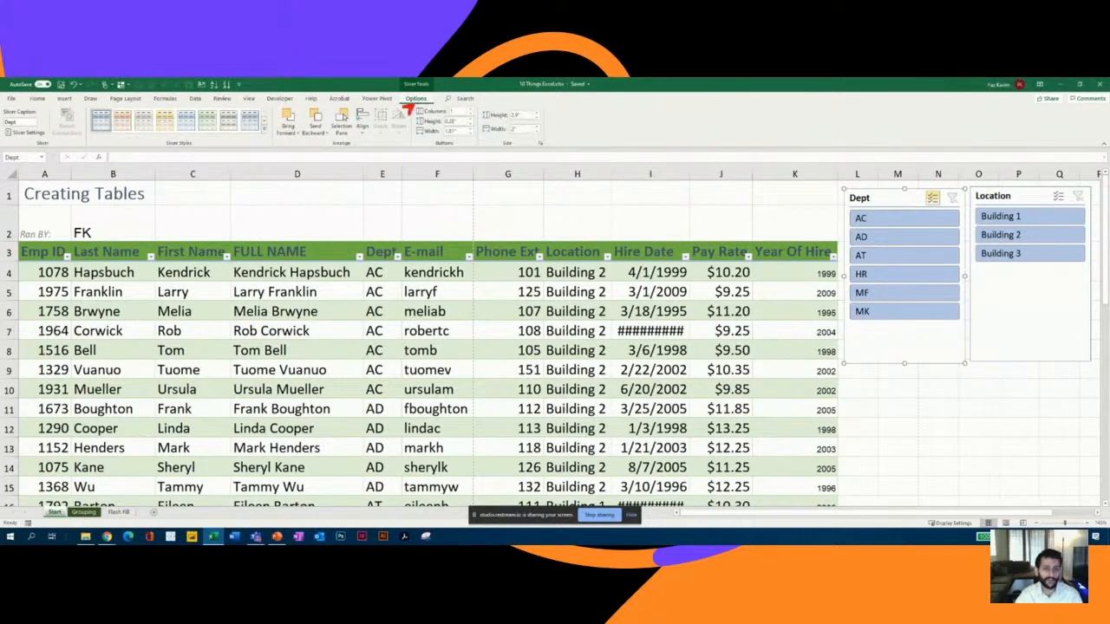
{"action": "left_click_drag", "start_coordinate": [408, 107], "coordinate": [376, 124]}
{"action": "left_click_drag", "start_coordinate": [807, 228], "coordinate": [837, 257]}
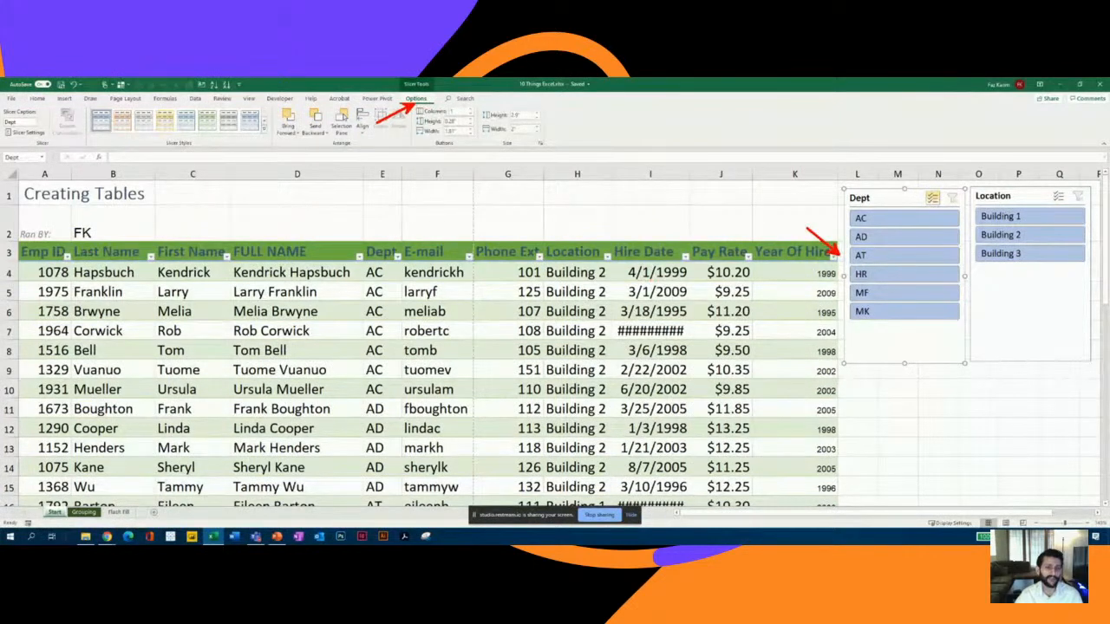
{"action": "left_click_drag", "start_coordinate": [411, 102], "coordinate": [552, 151]}
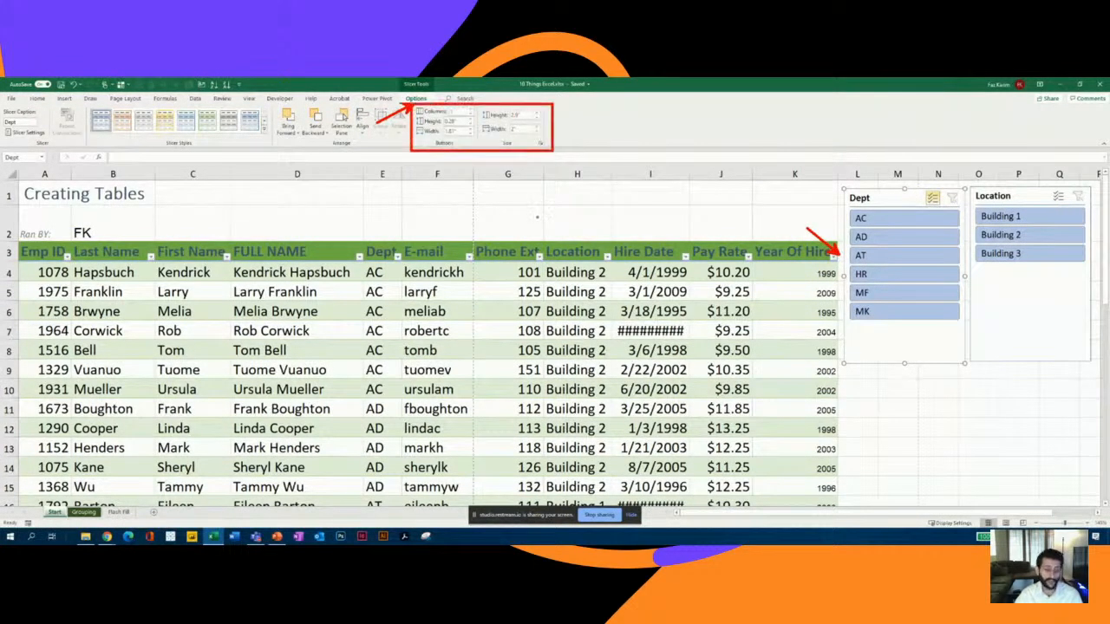
{"action": "key", "text": "Escape"}
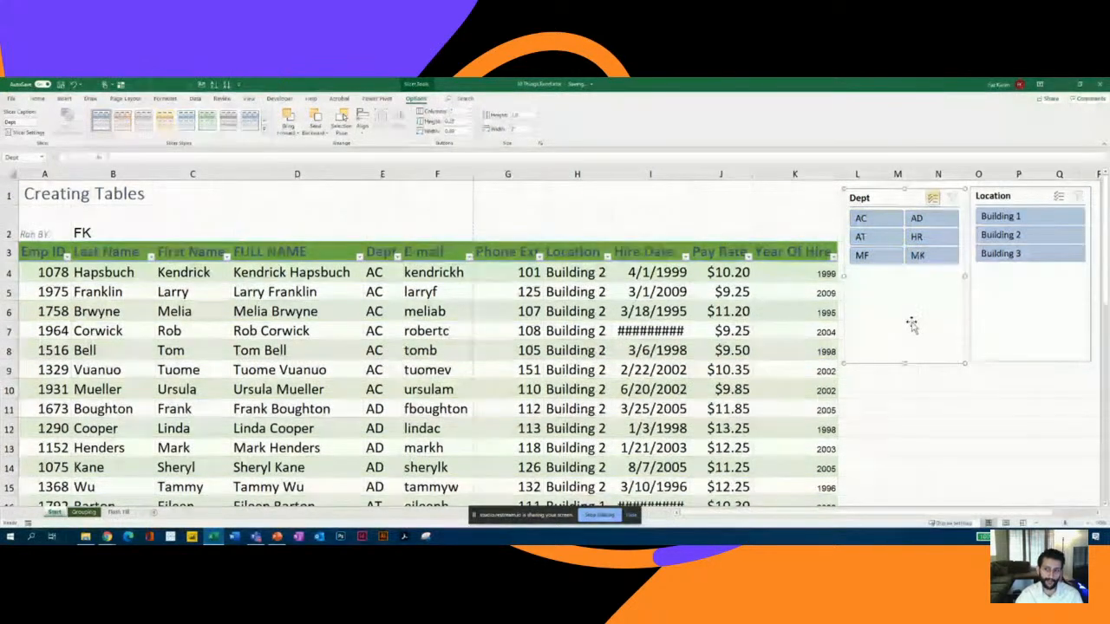
- Arrange the Dept slicer's buttons in two columns, shorten the slicer to about 1.5 inches, and select the Location slicer
{"action": "left_click_drag", "start_coordinate": [903, 364], "coordinate": [903, 277]}
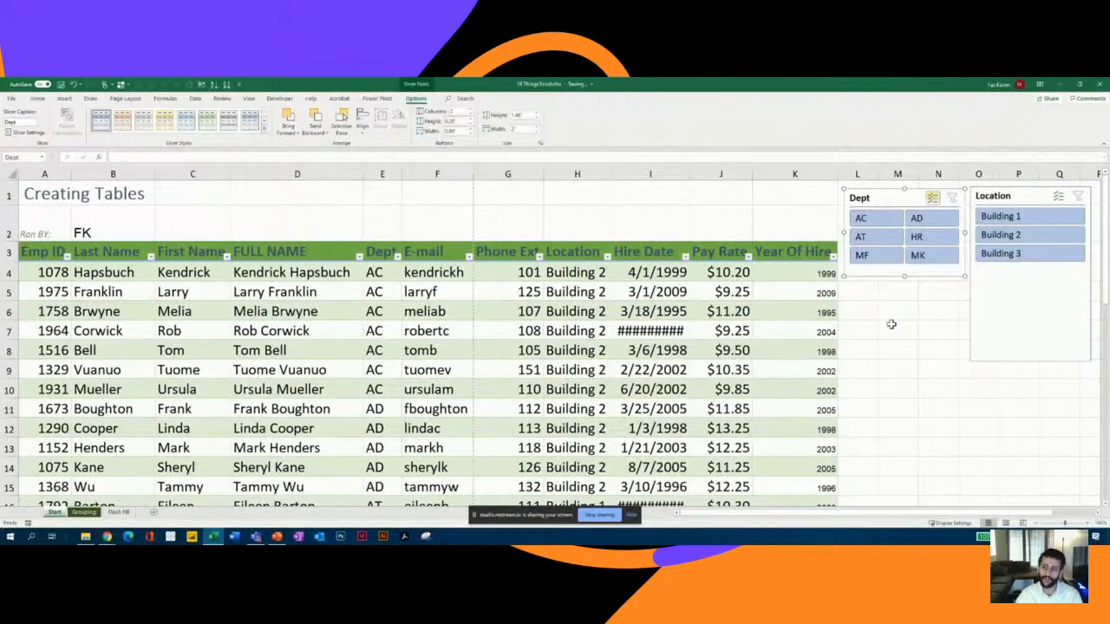
{"action": "left_click", "coordinate": [1017, 198]}
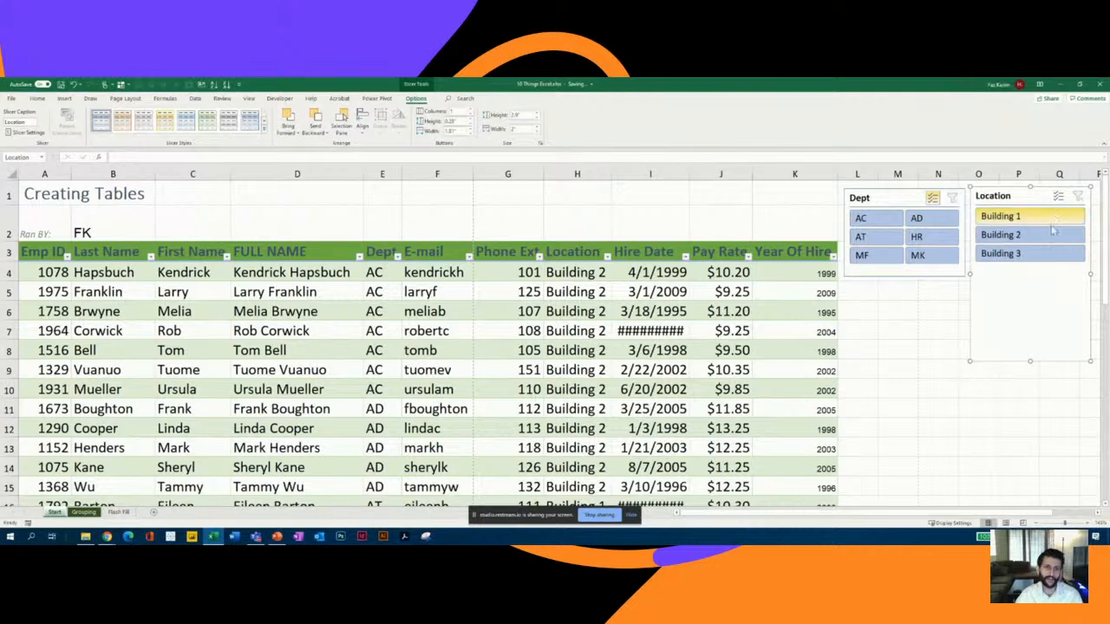
- Set the Location slicer's button width to 1.2 inches, shorten it to about 1.43 inches and align it with the Dept slicer
{"action": "left_click", "coordinate": [471, 134]}
{"action": "left_click", "coordinate": [470, 135]}
{"action": "left_click", "coordinate": [470, 135]}
{"action": "left_click", "coordinate": [471, 135]}
{"action": "left_click", "coordinate": [471, 135]}
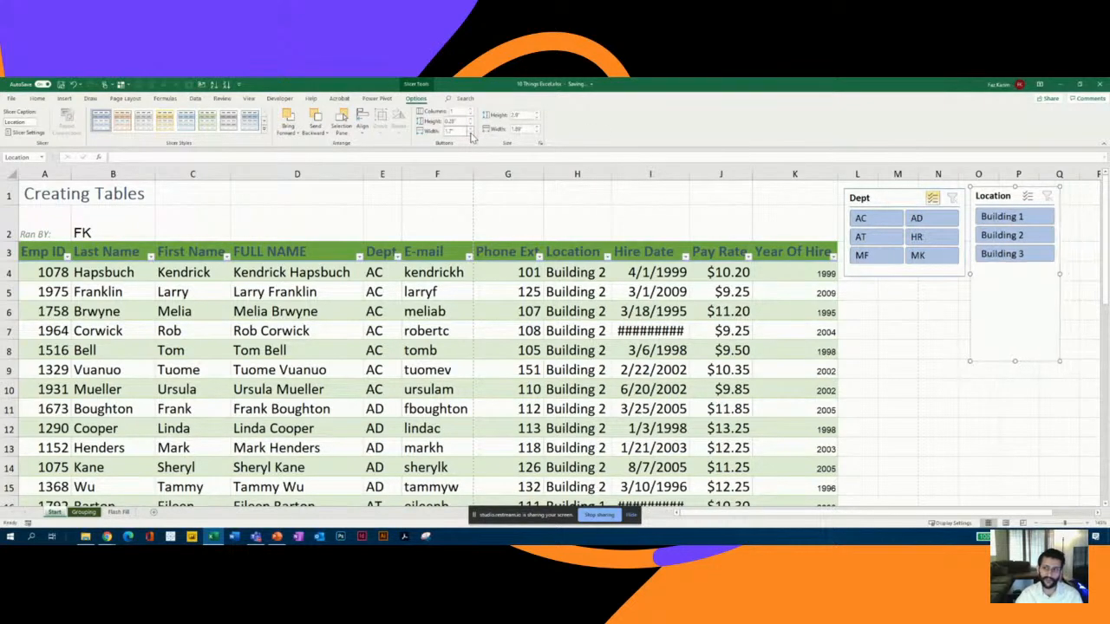
{"action": "left_click", "coordinate": [471, 135]}
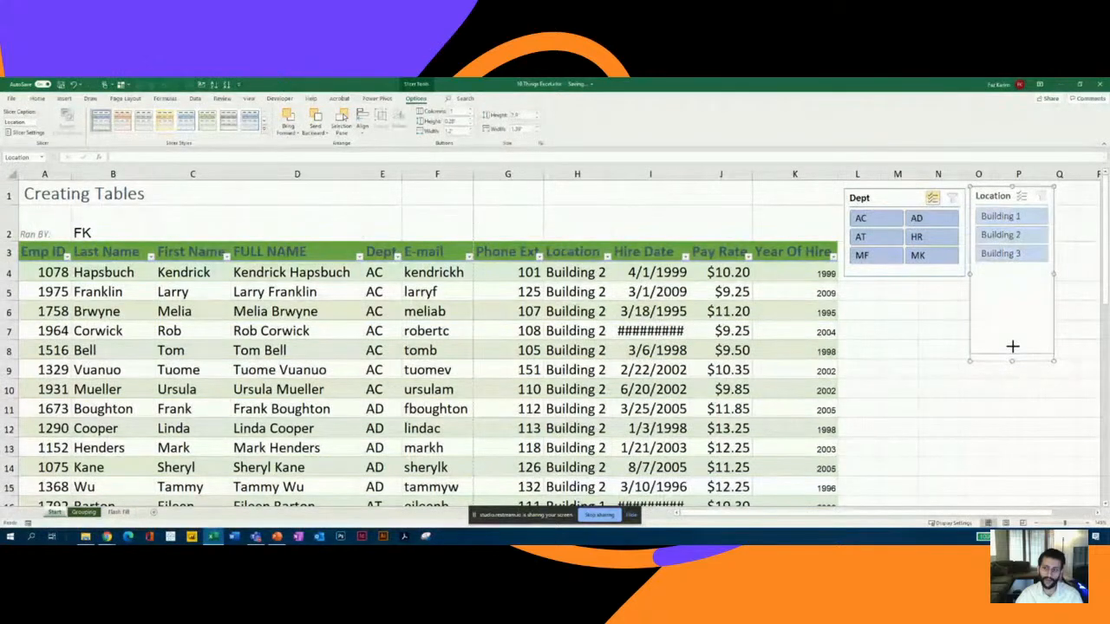
{"action": "left_click_drag", "start_coordinate": [1012, 347], "coordinate": [1014, 274]}
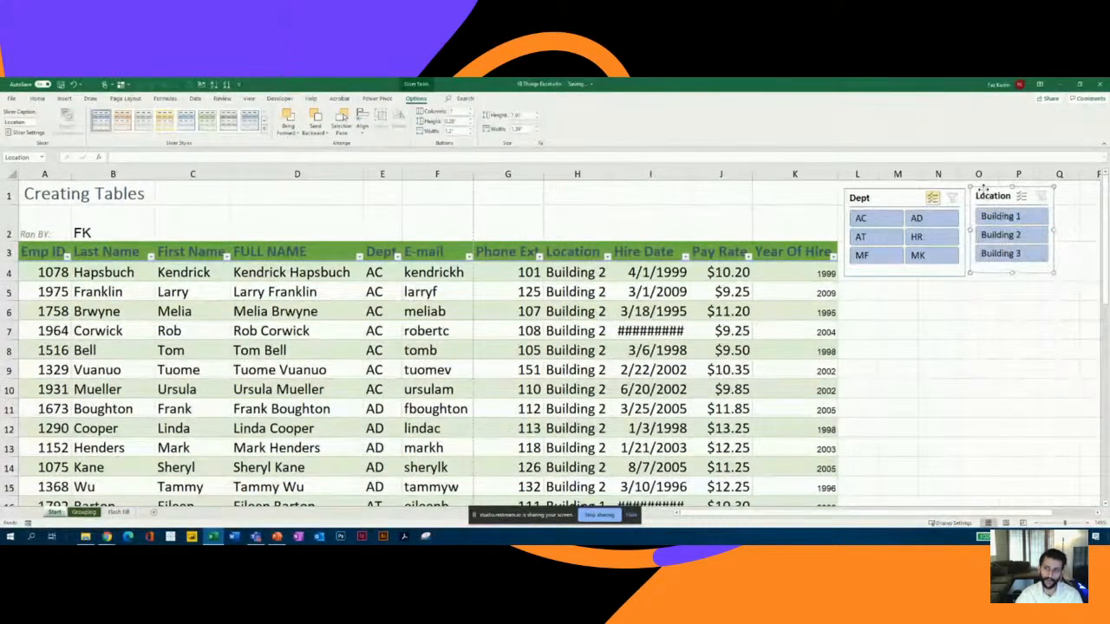
{"action": "left_click_drag", "start_coordinate": [982, 187], "coordinate": [982, 190]}
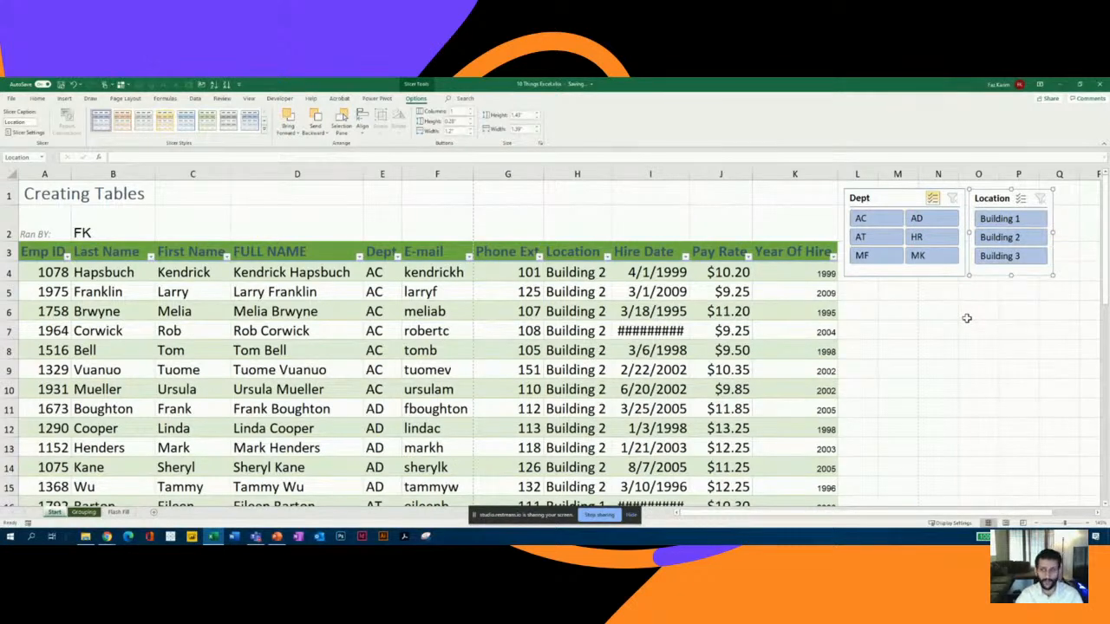
- Apply the solid green slicer style to both the Dept and Location slicers, and autofit all column widths on the sheet
{"action": "left_click", "coordinate": [902, 198], "text": "ctrl"}
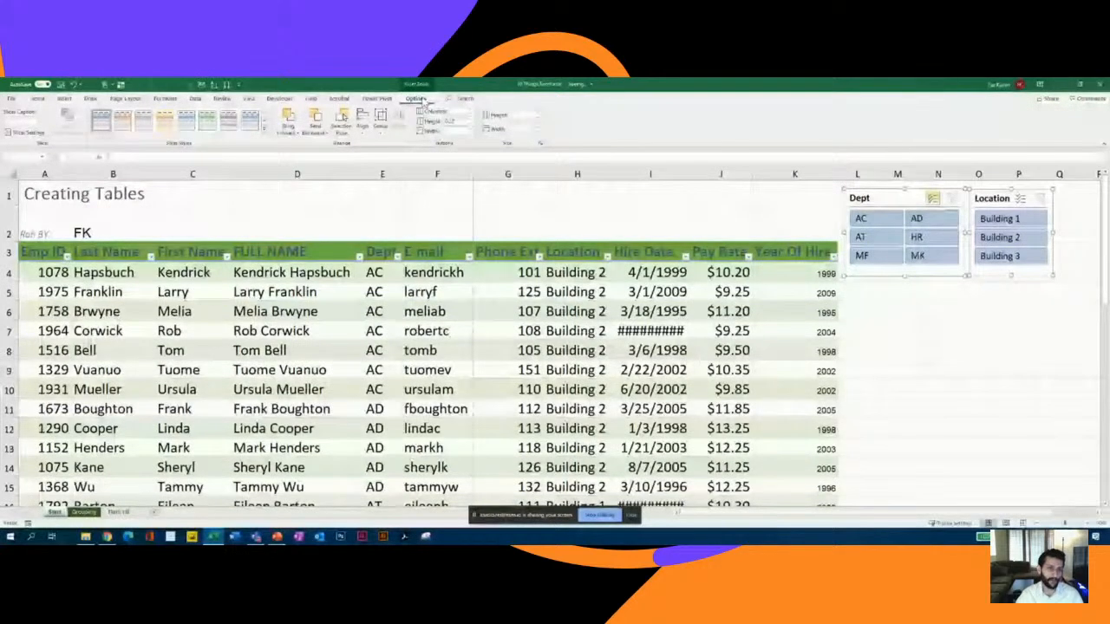
{"action": "left_click", "coordinate": [207, 121]}
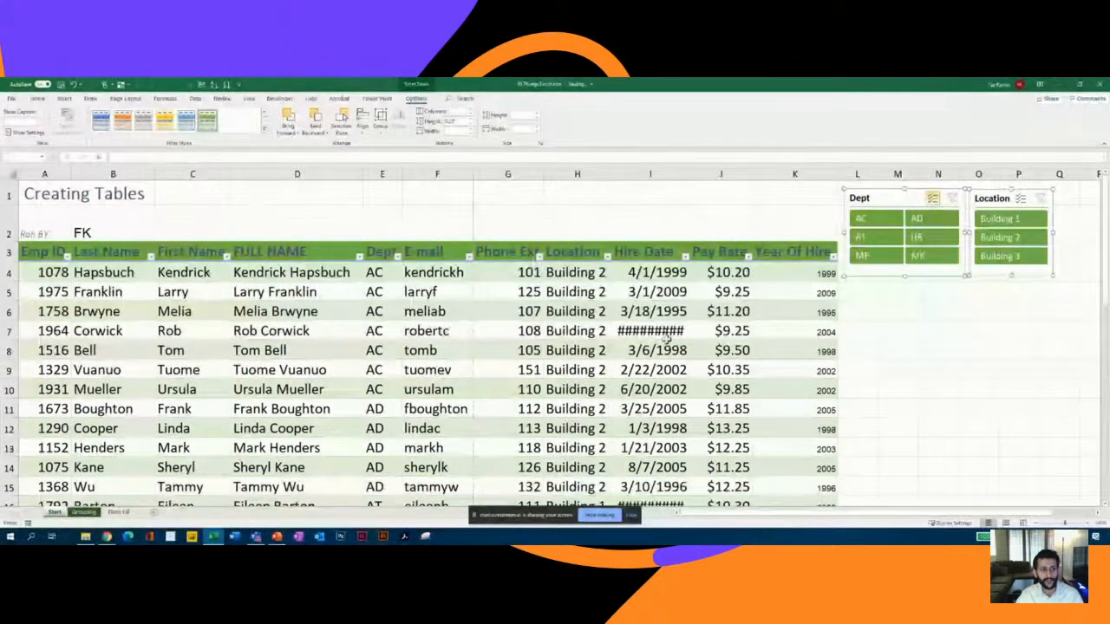
{"action": "left_click", "coordinate": [148, 203]}
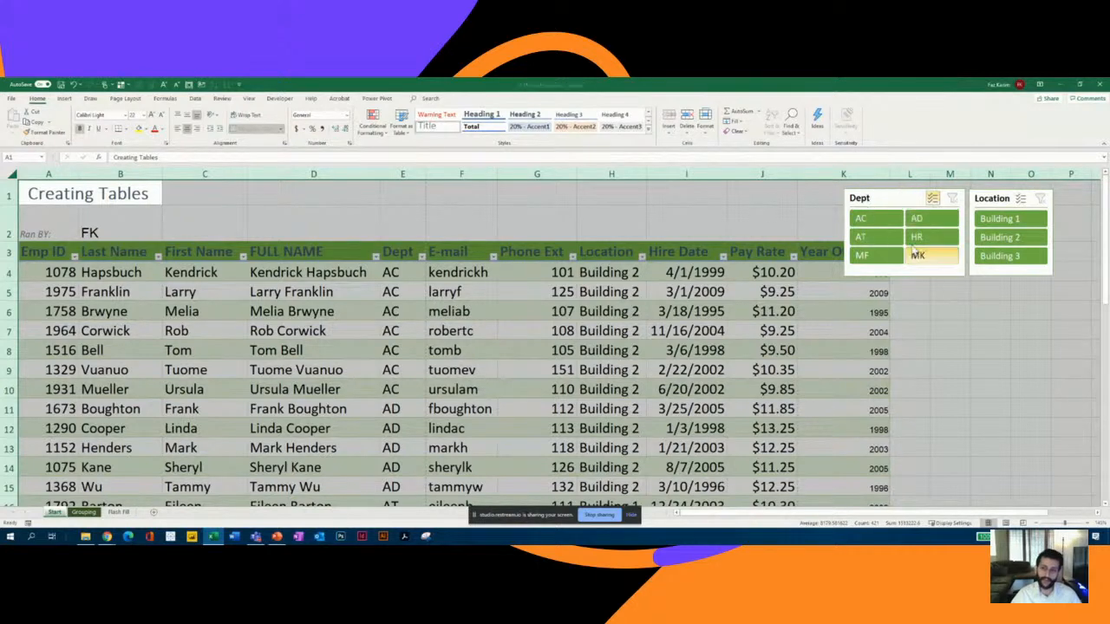
- Add a total row to the employee table
{"action": "left_click", "coordinate": [415, 356]}
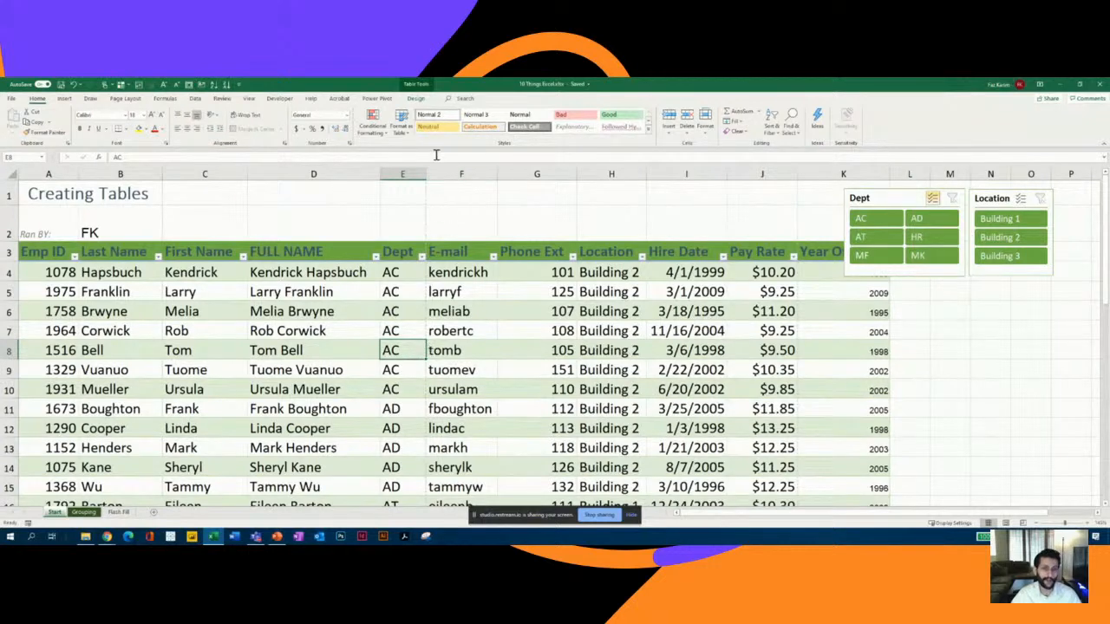
{"action": "left_click", "coordinate": [420, 100]}
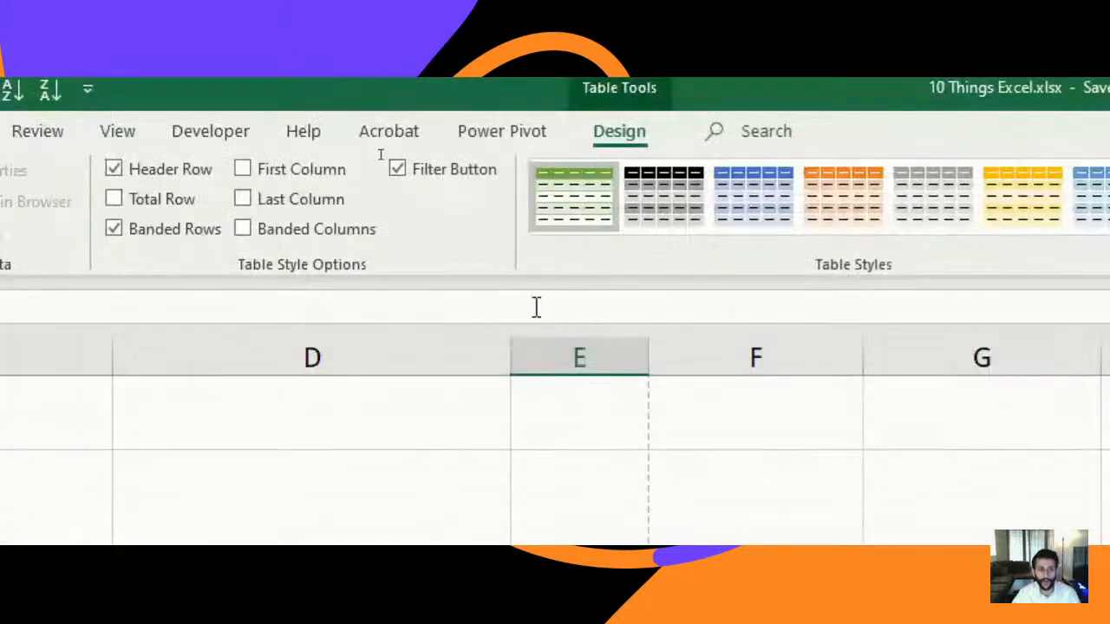
{"action": "left_click", "coordinate": [152, 209]}
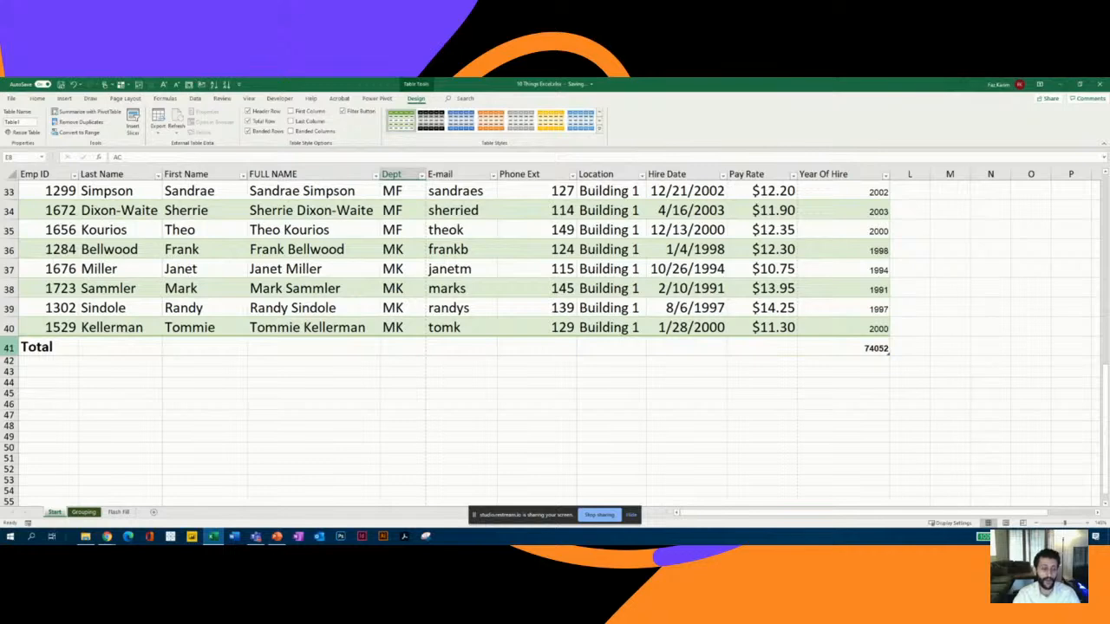
- Set the Last Name column's cell in the total row to Count
{"action": "left_click", "coordinate": [98, 347]}
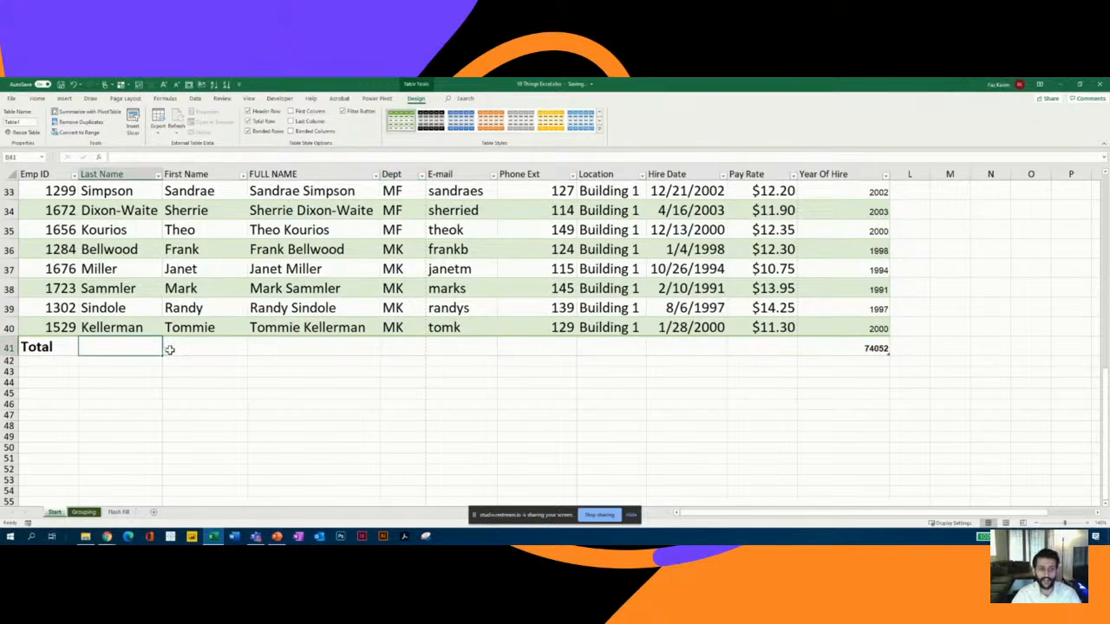
{"action": "left_click", "coordinate": [167, 352]}
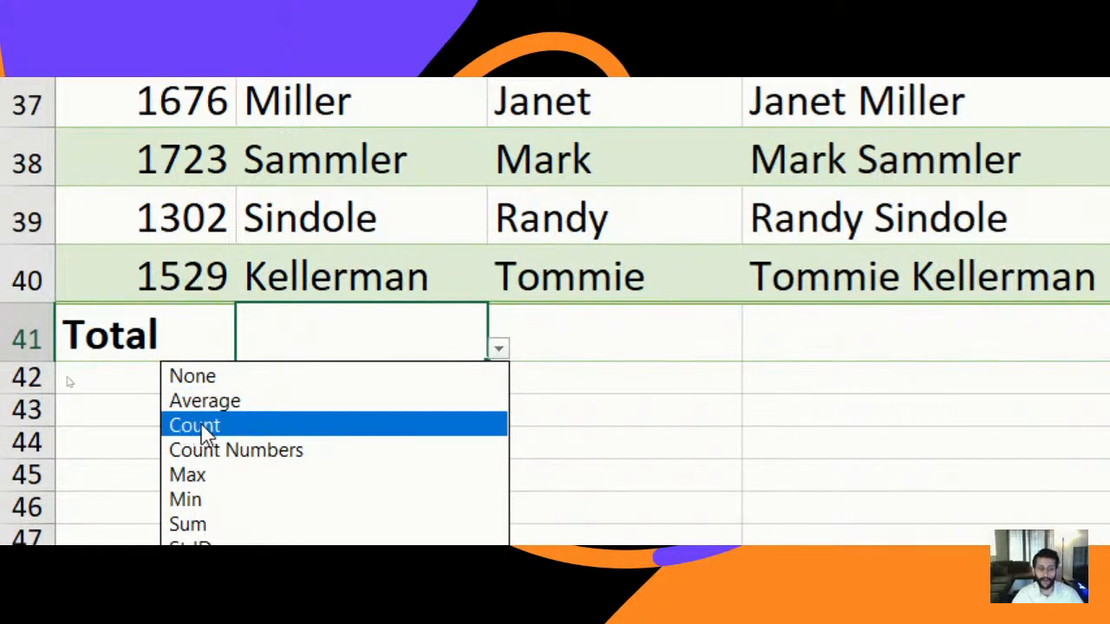
{"action": "left_click", "coordinate": [201, 429]}
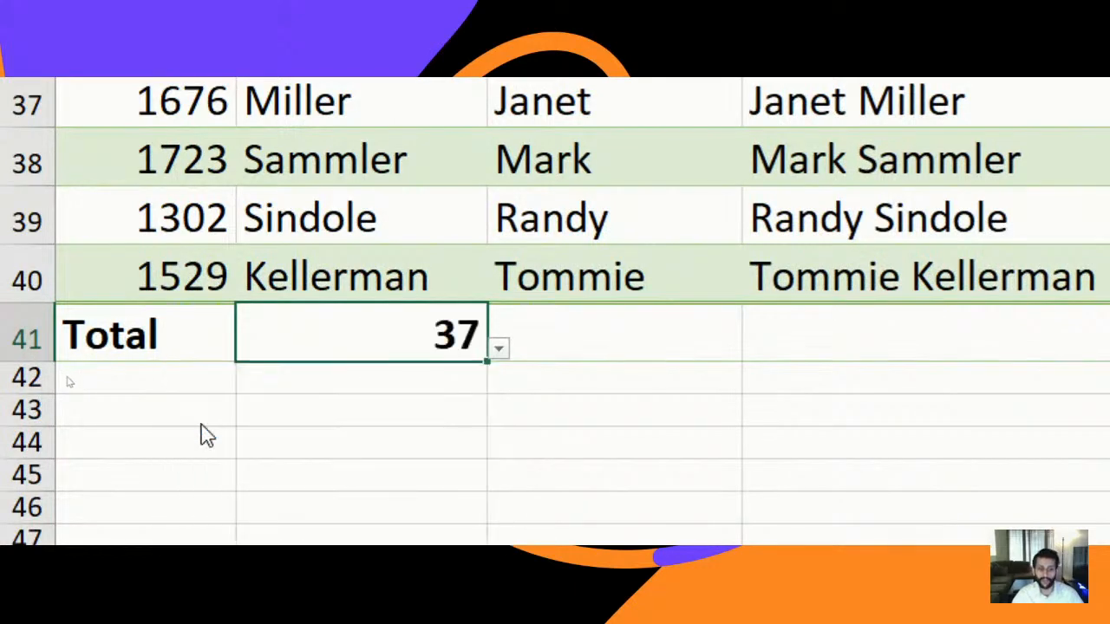
{"action": "left_click", "coordinate": [499, 349]}
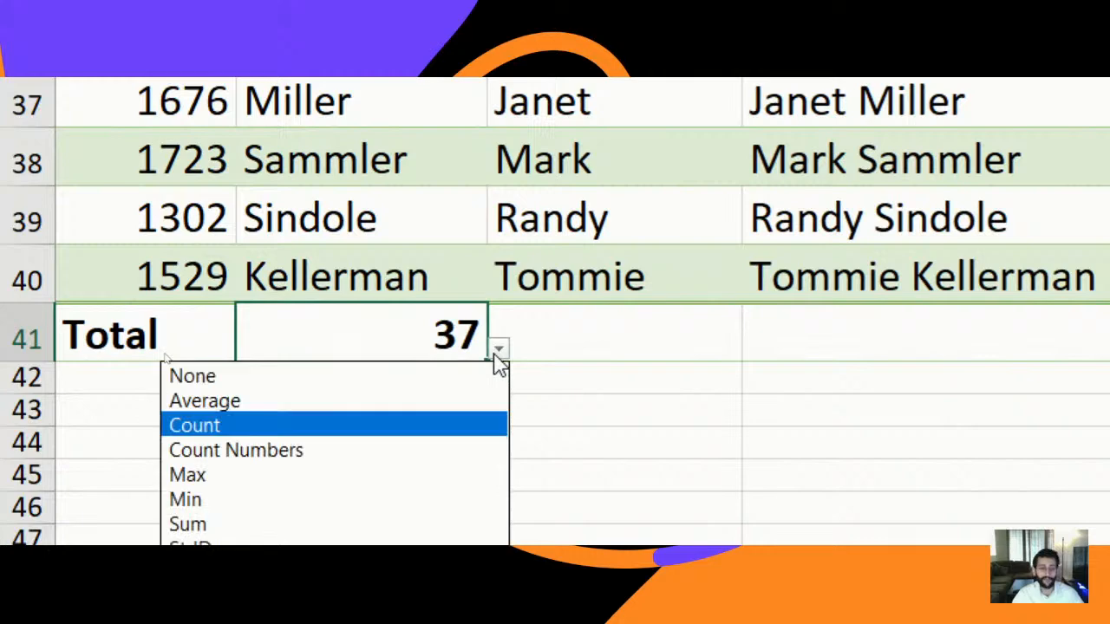
{"action": "left_click", "coordinate": [347, 429]}
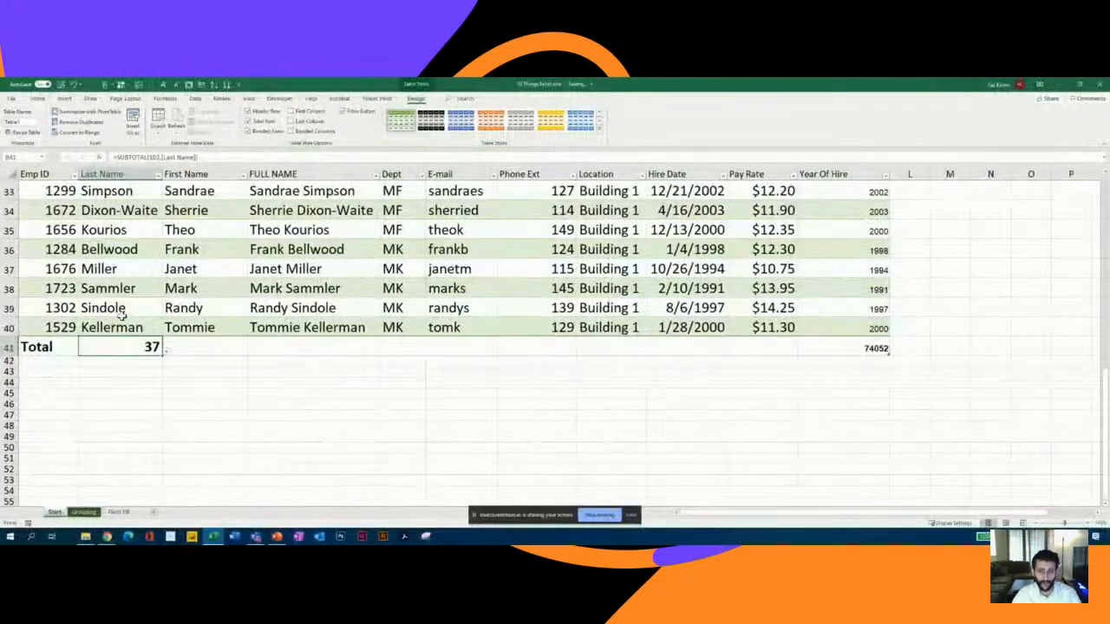
- Set the total row to Average for Pay Rate and None for Year Of Hire, and select an empty cell below the table
{"action": "left_click", "coordinate": [737, 350]}
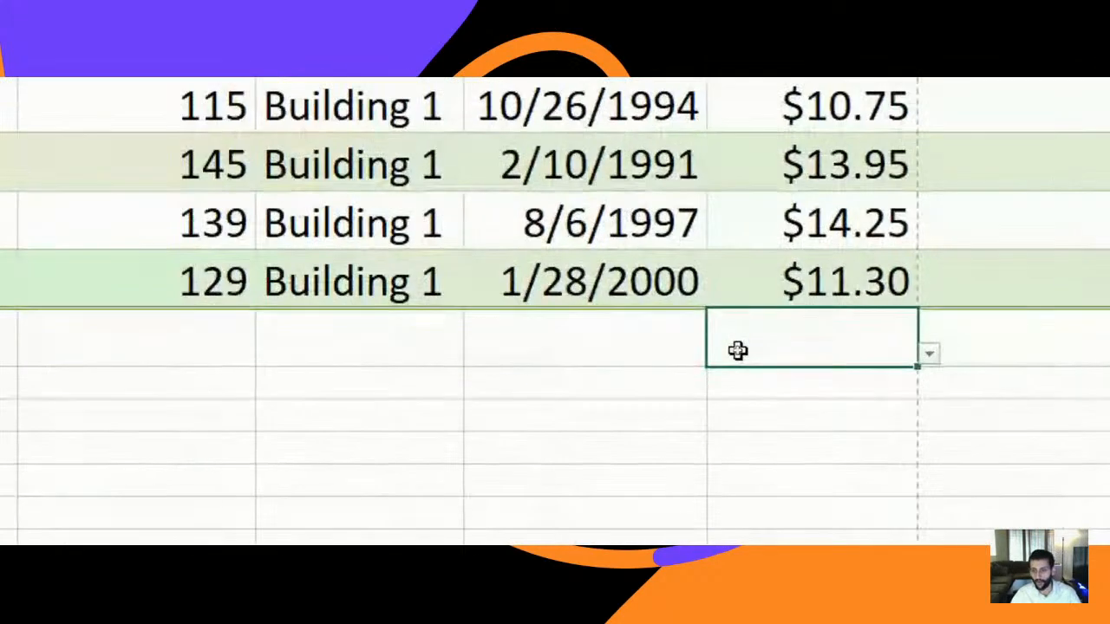
{"action": "left_click", "coordinate": [930, 358]}
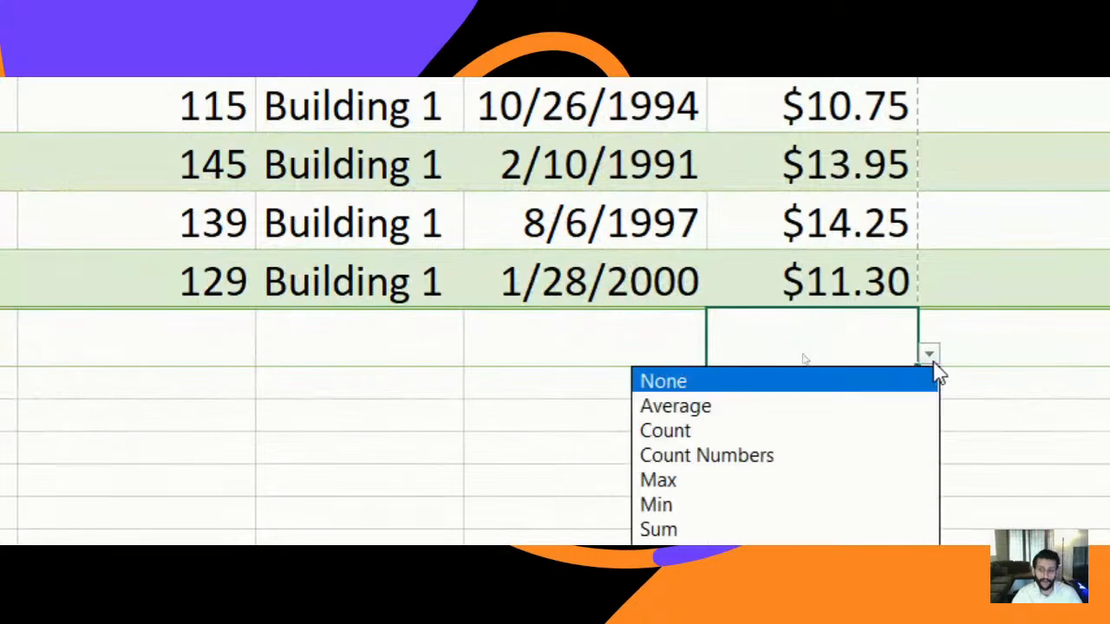
{"action": "left_click", "coordinate": [711, 421]}
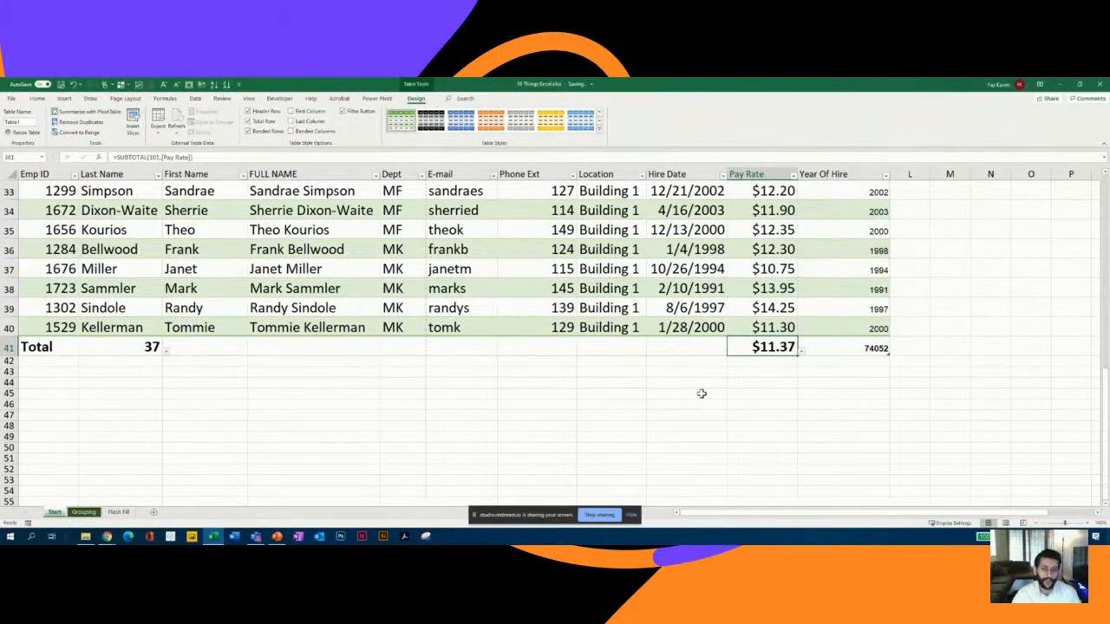
{"action": "left_click", "coordinate": [872, 348]}
{"action": "left_click", "coordinate": [893, 351]}
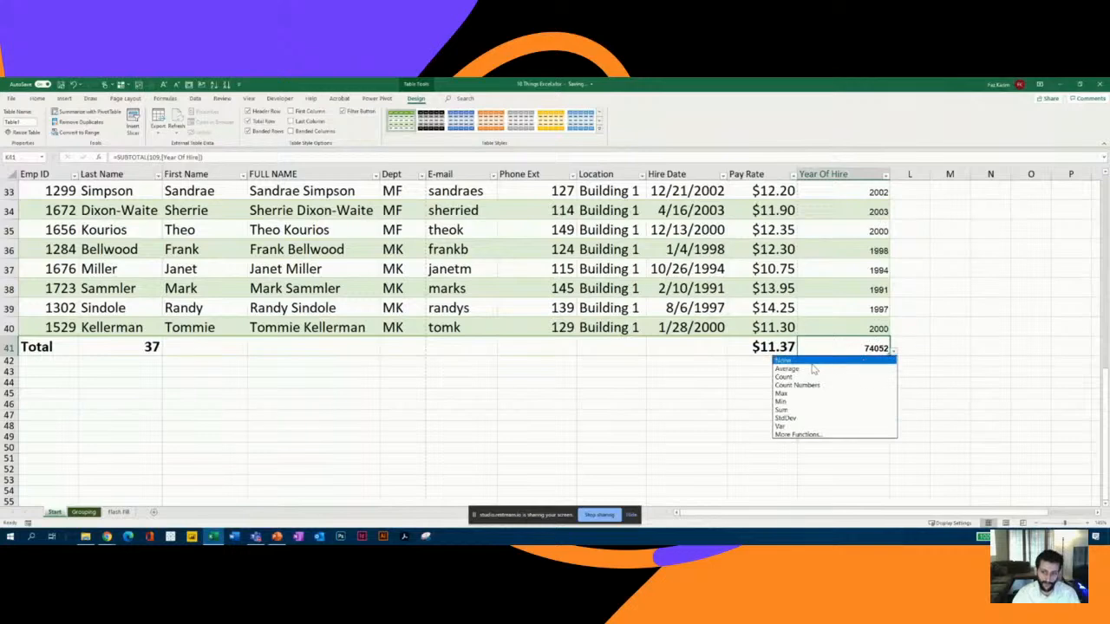
{"action": "left_click", "coordinate": [808, 361]}
{"action": "left_click", "coordinate": [741, 418]}
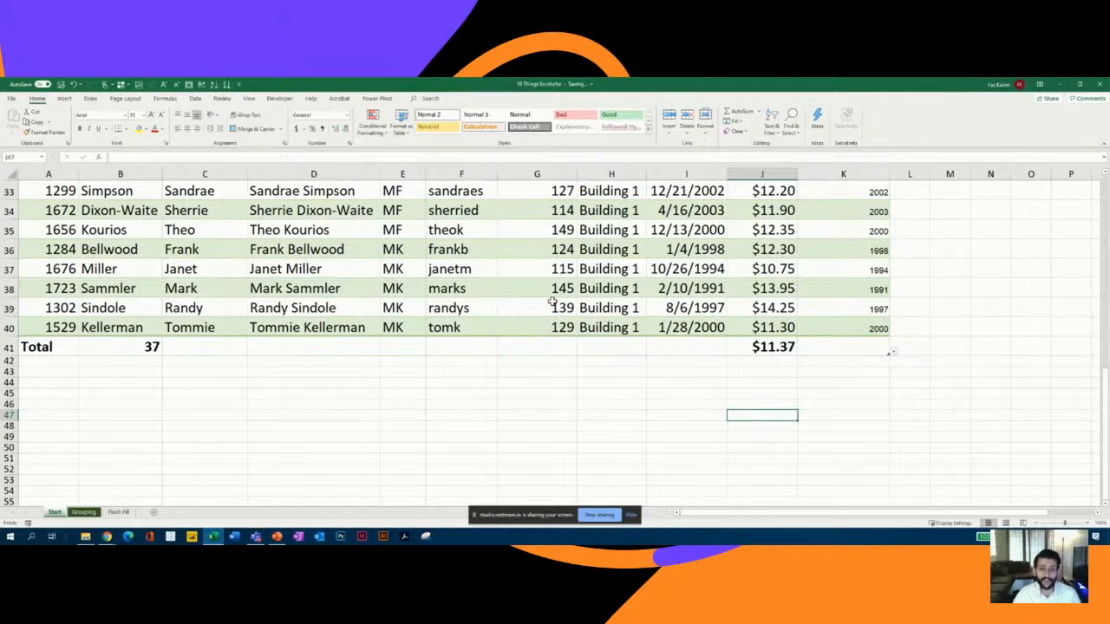
- Turn the table's total row off and on again, and select its Last Name, FULL NAME and Pay Rate cells
{"action": "left_click", "coordinate": [737, 348]}
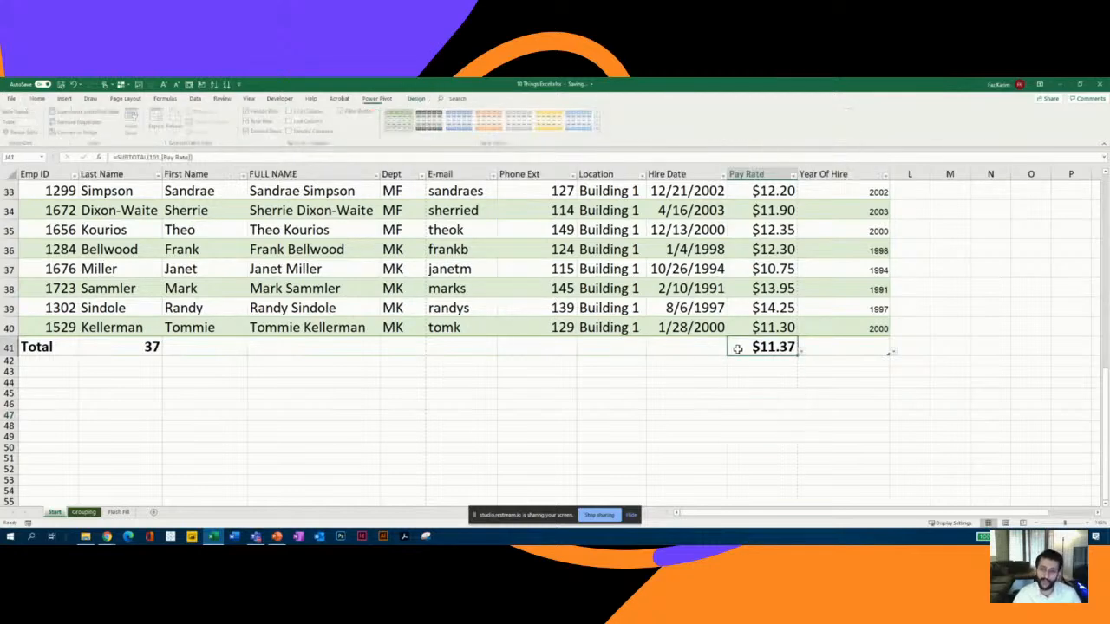
{"action": "left_click", "coordinate": [670, 347]}
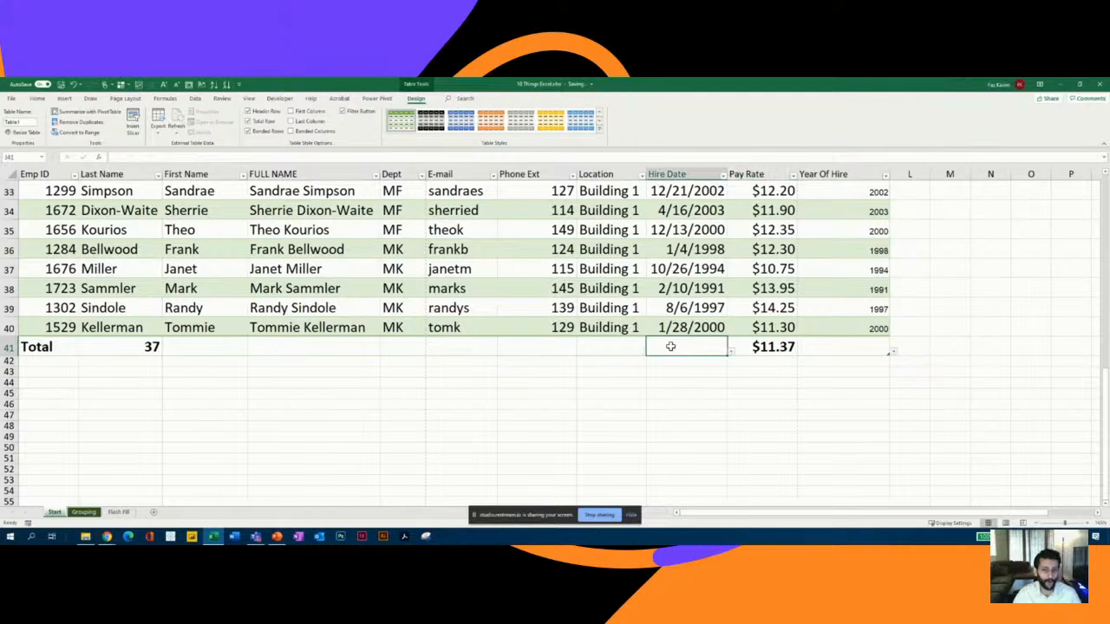
{"action": "left_click", "coordinate": [483, 225]}
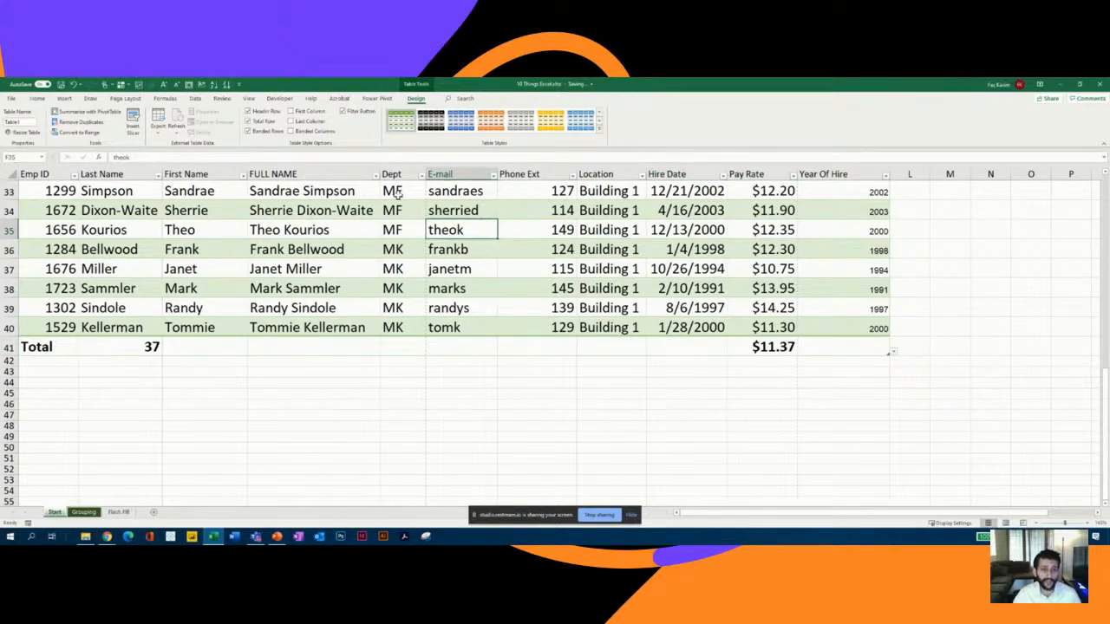
{"action": "left_click", "coordinate": [249, 122]}
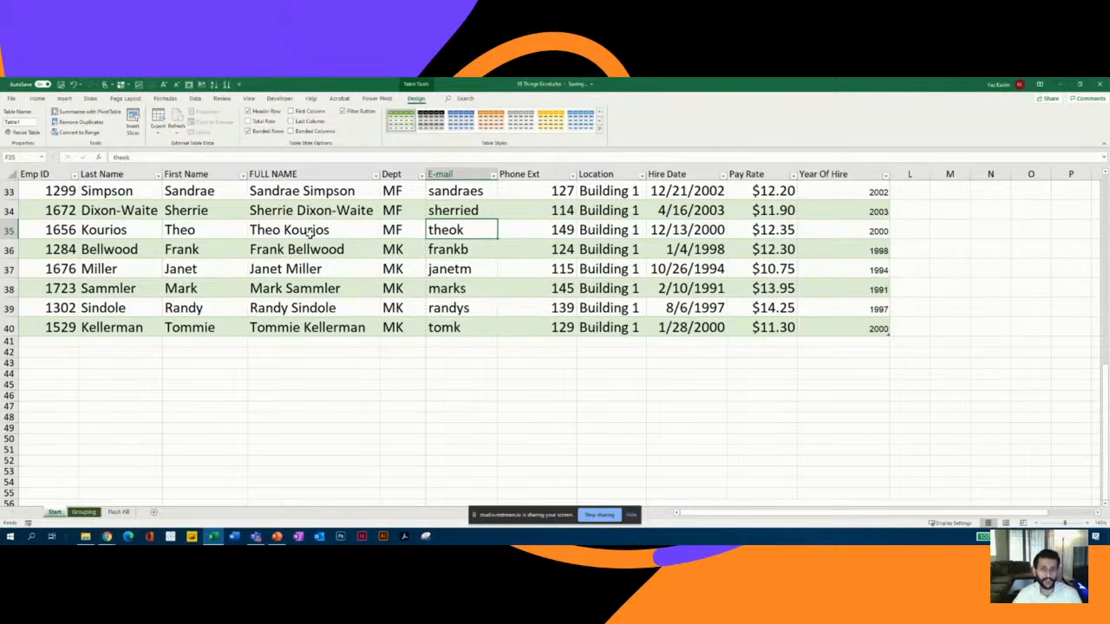
{"action": "left_click", "coordinate": [248, 122]}
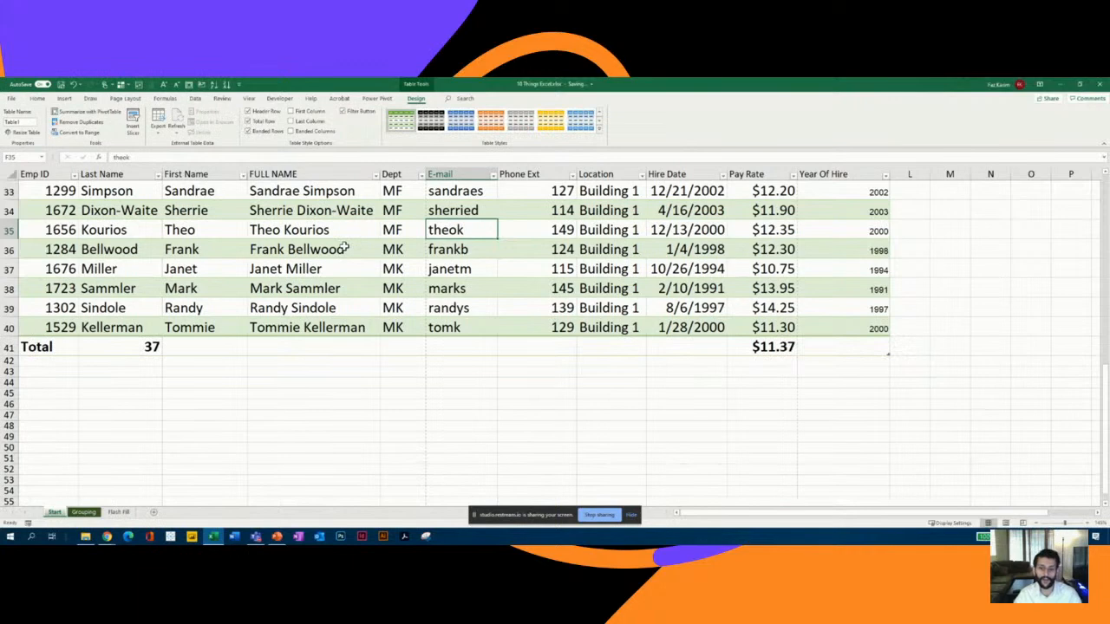
{"action": "left_click", "coordinate": [114, 347]}
{"action": "left_click", "coordinate": [310, 347]}
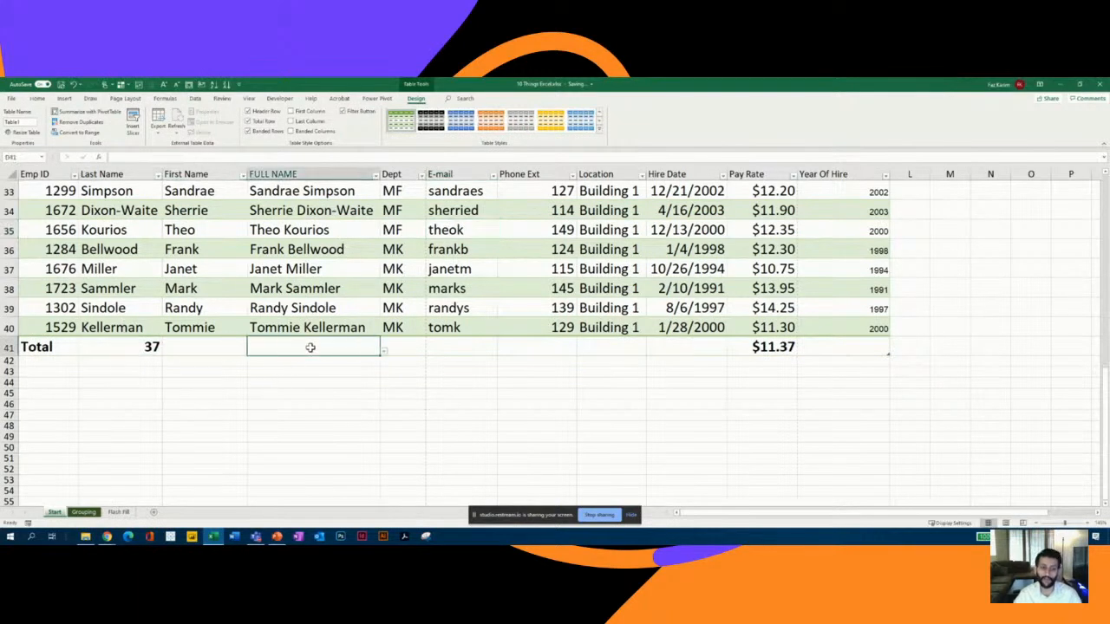
{"action": "left_click", "coordinate": [749, 347]}
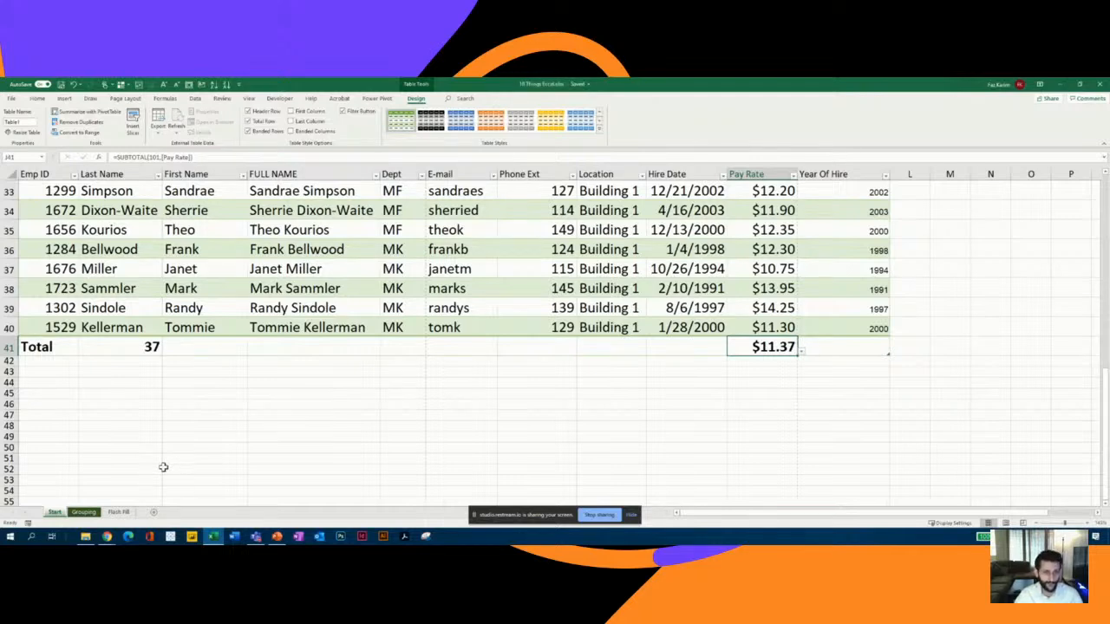
- Mark the FULL NAME heading with a red box, draw arrows across the sheet tabs, and clear all marks
{"action": "scroll", "coordinate": [255, 344], "scroll_direction": "up", "scroll_amount": 2}
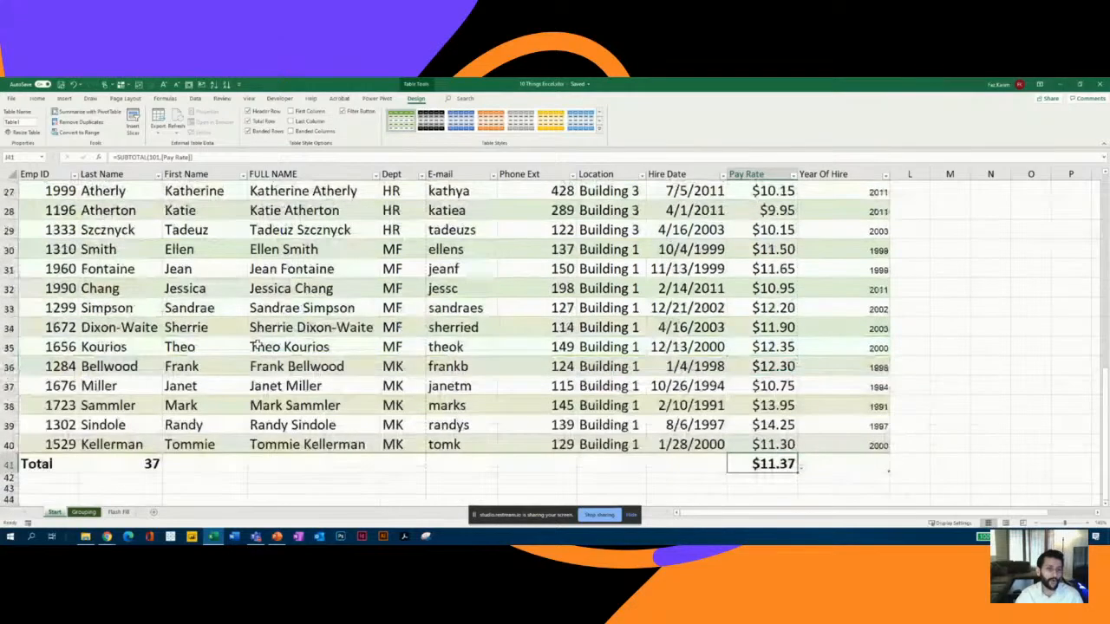
{"action": "scroll", "coordinate": [255, 345], "scroll_direction": "up", "scroll_amount": 9}
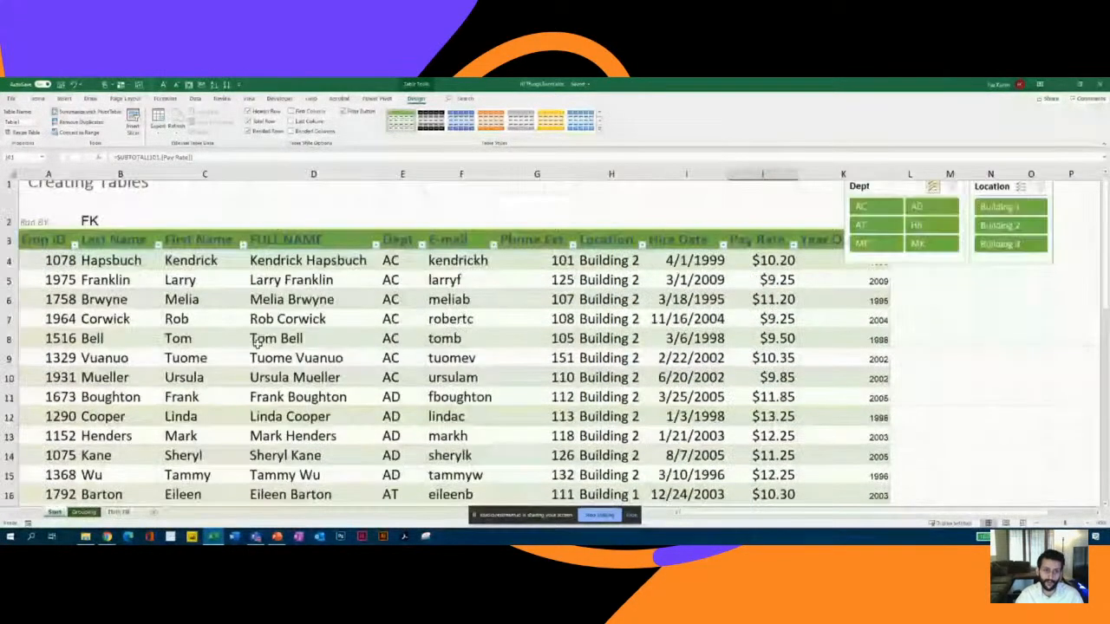
{"action": "key", "text": "ctrl+2"}
{"action": "left_click_drag", "start_coordinate": [340, 211], "coordinate": [352, 207]}
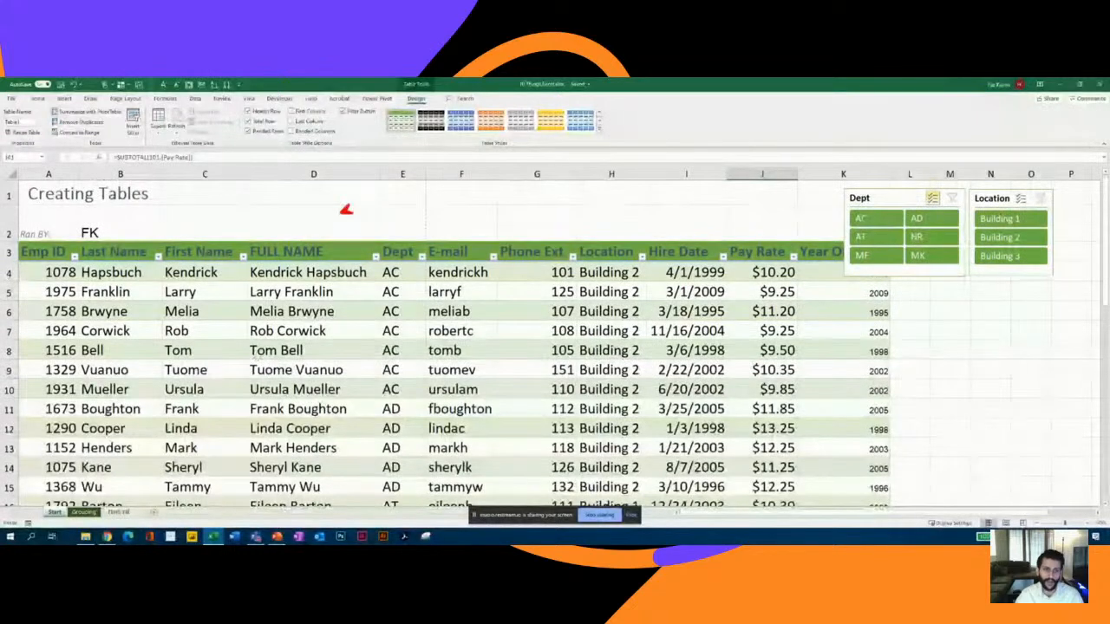
{"action": "left_click_drag", "start_coordinate": [241, 244], "coordinate": [353, 259]}
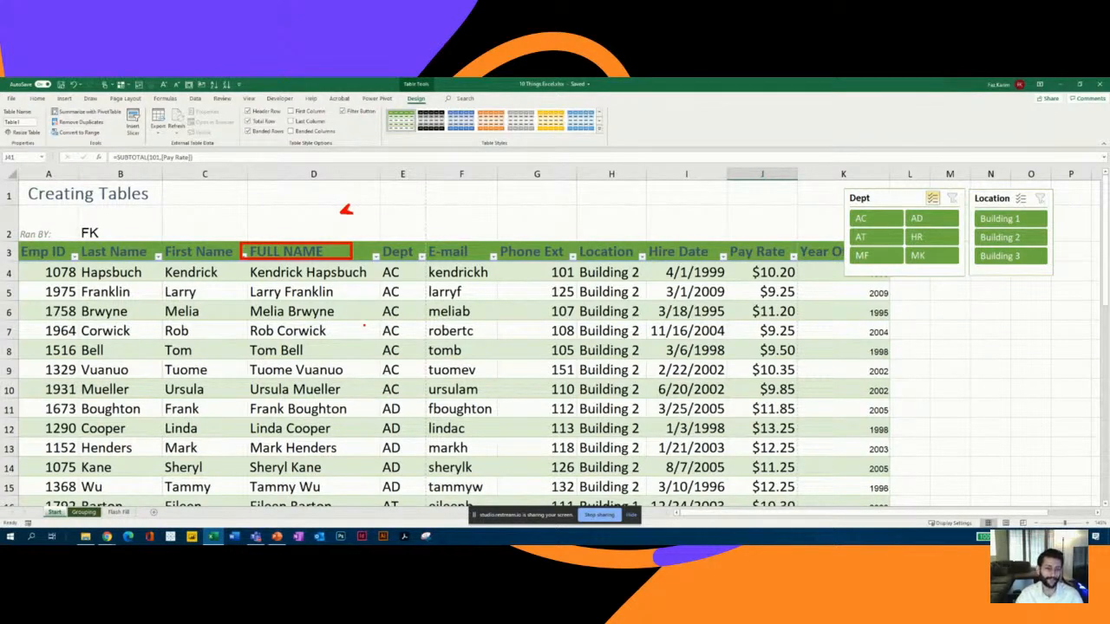
{"action": "key", "text": "Escape"}
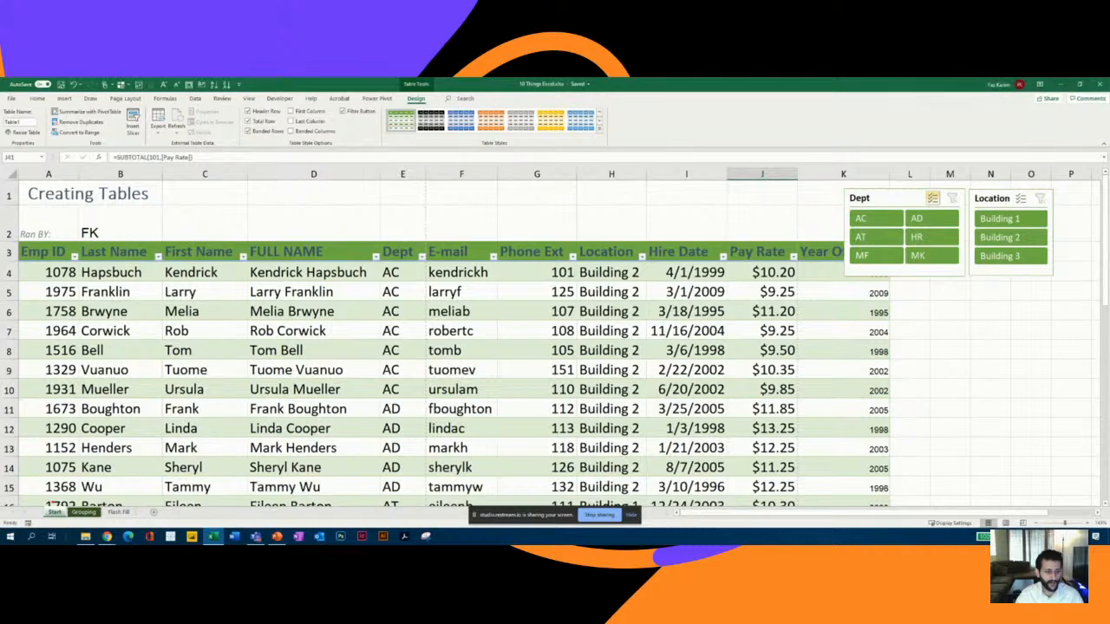
{"action": "left_click_drag", "start_coordinate": [54, 503], "coordinate": [116, 501]}
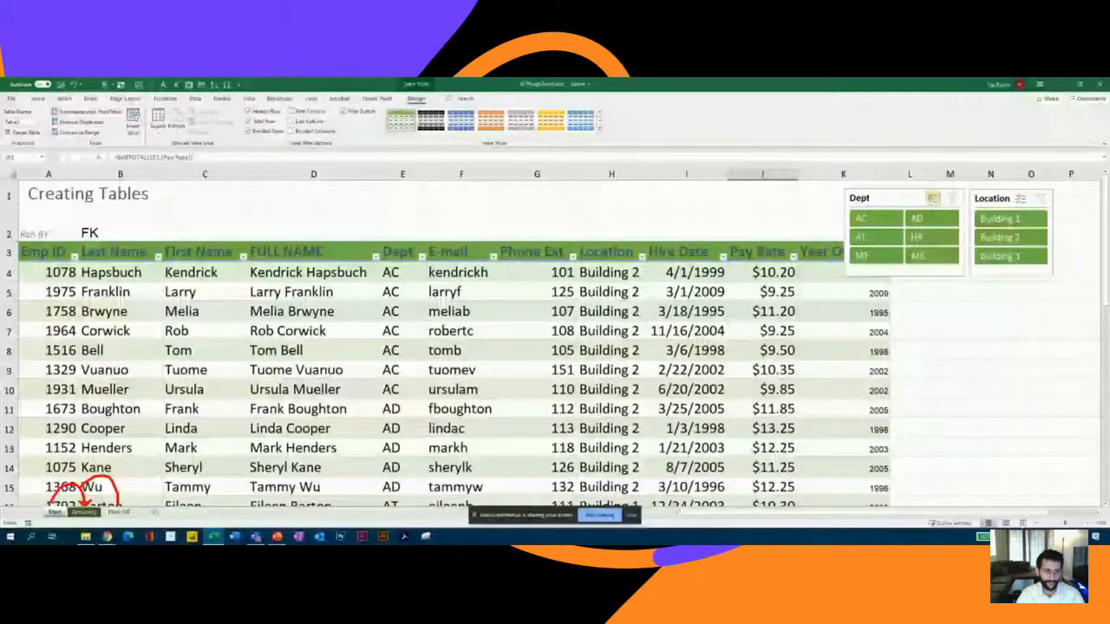
{"action": "key", "text": "Escape"}
- Switch to the Flash Fill worksheet, focused on the First Name column
{"action": "left_click", "coordinate": [119, 512]}
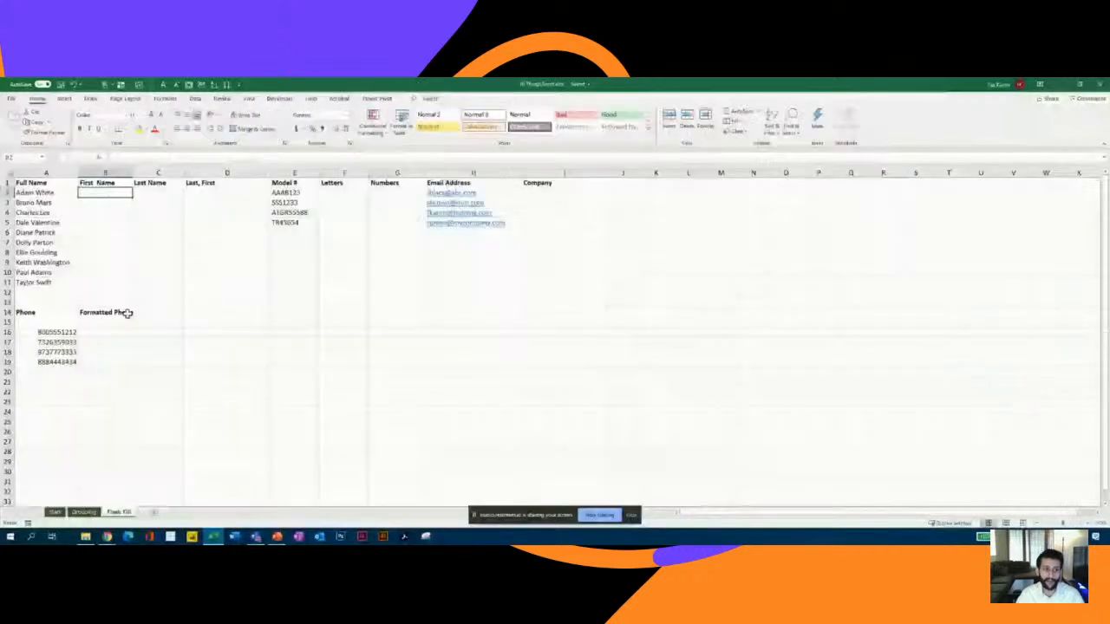
{"action": "scroll", "coordinate": [128, 314], "scroll_direction": "up", "scroll_amount": 3}
{"action": "scroll", "coordinate": [128, 314], "scroll_direction": "up", "scroll_amount": 3}
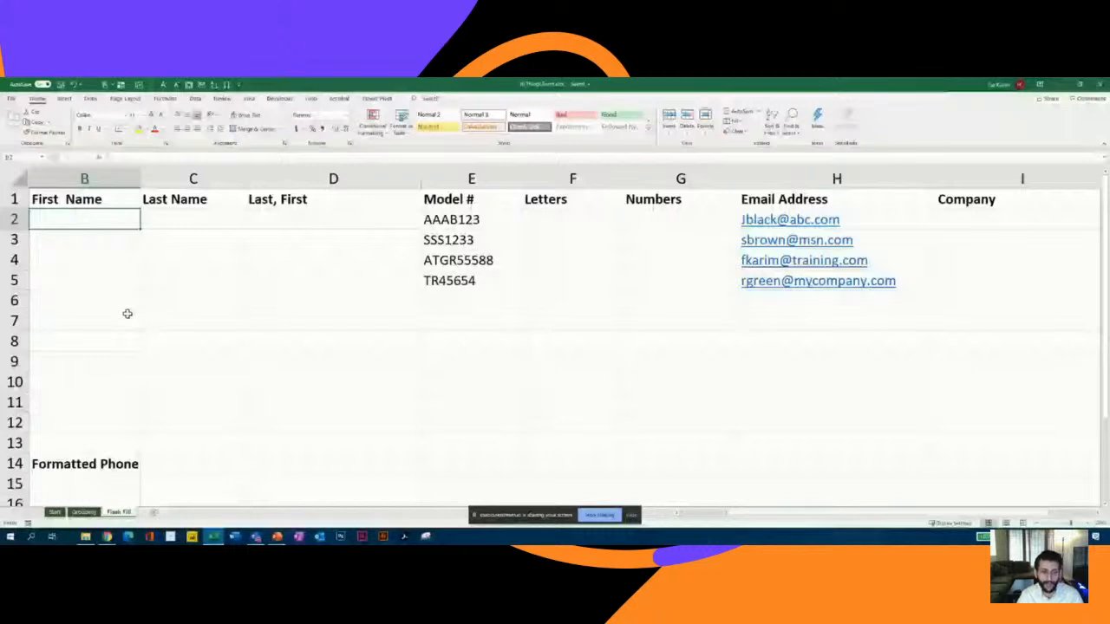
- Enter the first person's given name in B2 and Flash Fill the rest of the First Name column
{"action": "type", "text": "Ad"}
{"action": "type", "text": "am"}
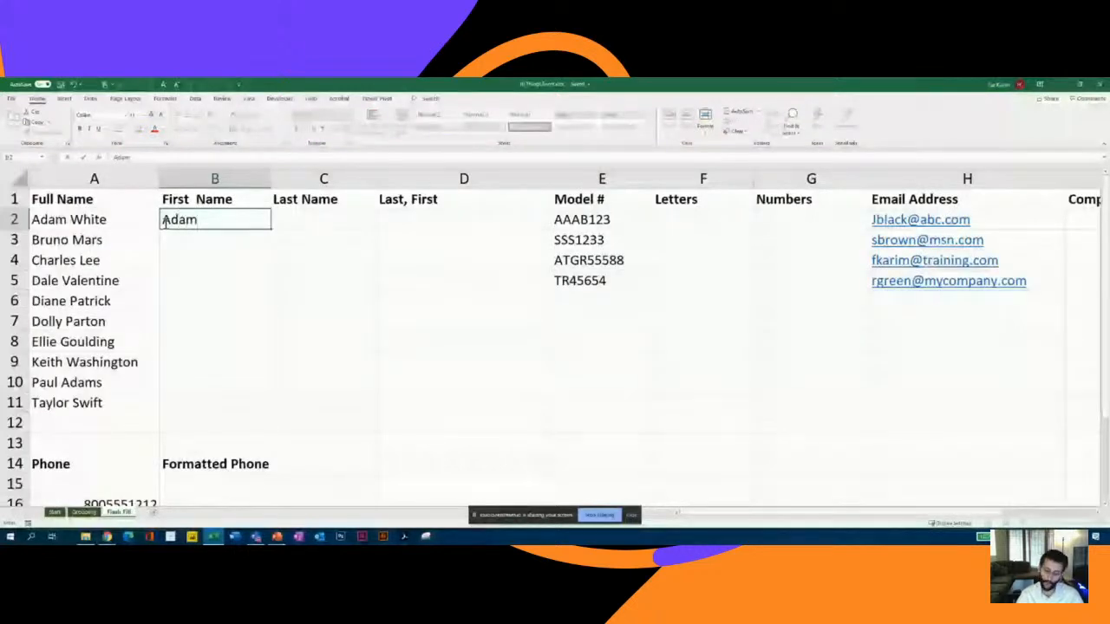
{"action": "key", "text": "Return"}
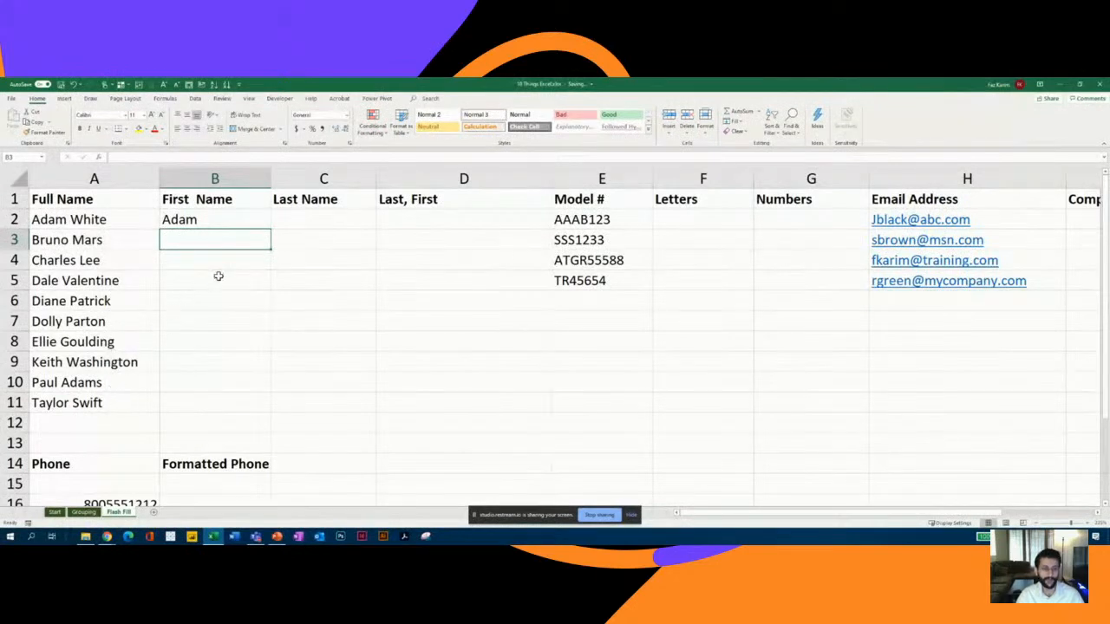
{"action": "left_click", "coordinate": [195, 98]}
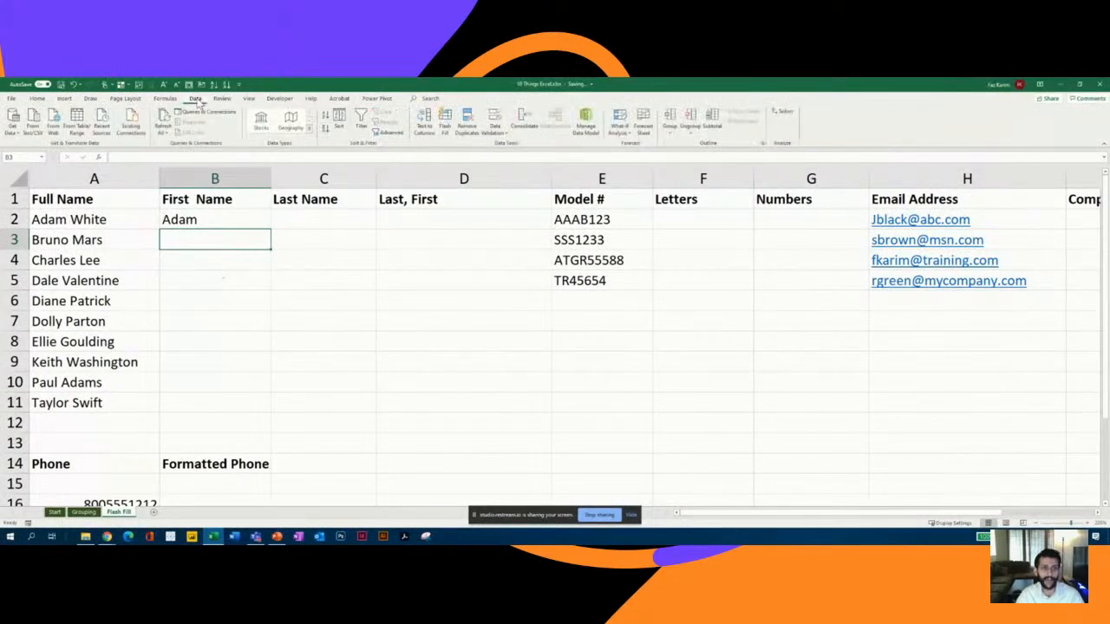
{"action": "left_click", "coordinate": [444, 121]}
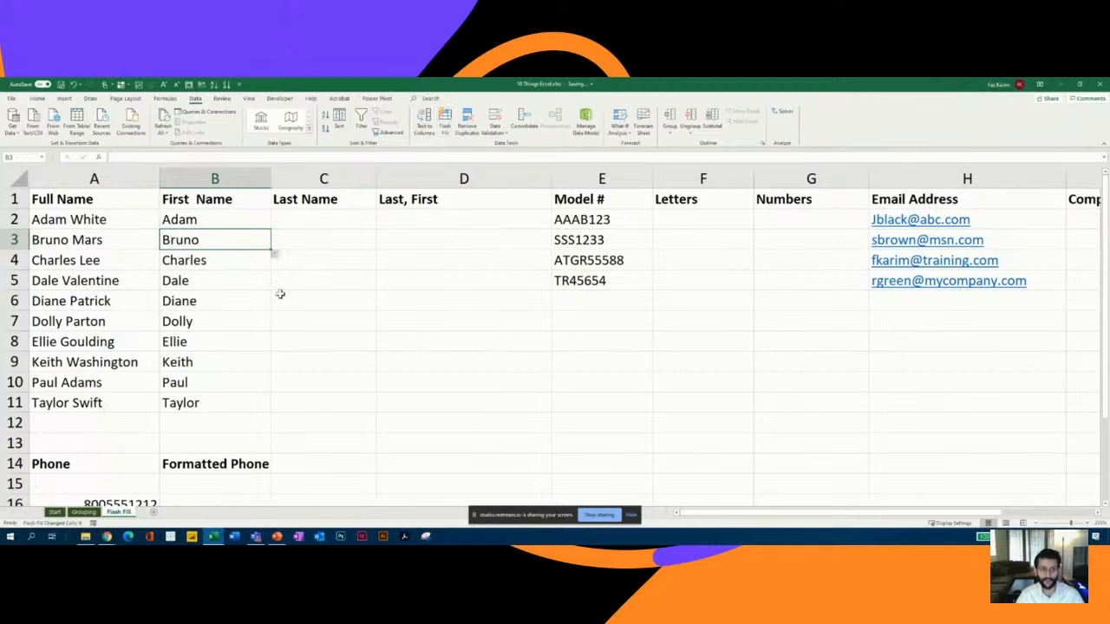
- Enter the first person's surname in capitals in C2 and Flash Fill the rest of the Last Name column
{"action": "left_click", "coordinate": [299, 225]}
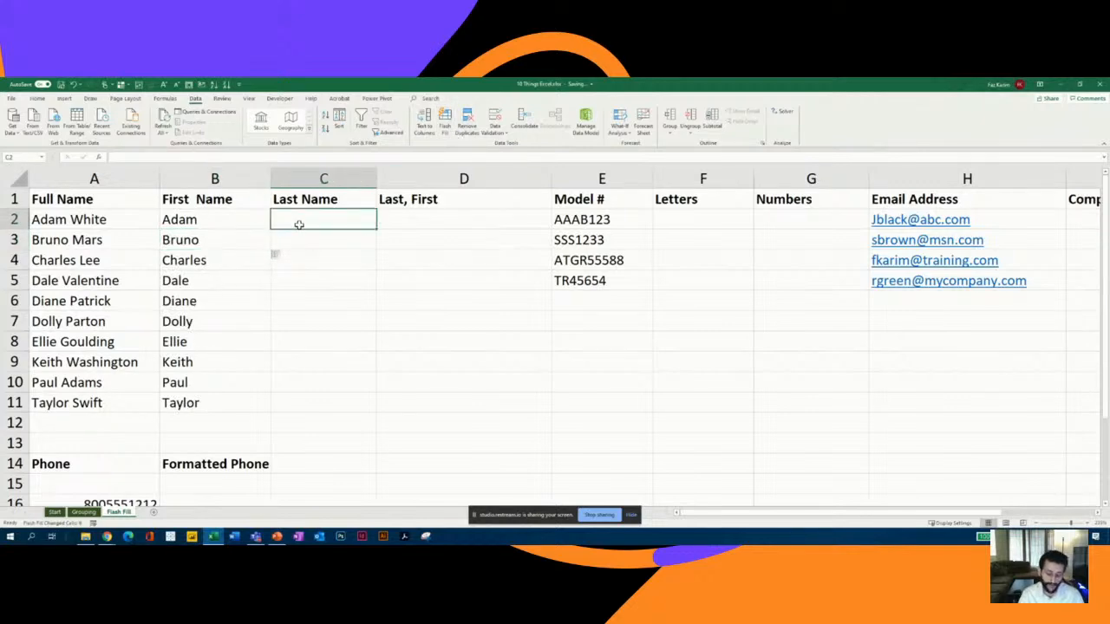
{"action": "type", "text": "WHITE"}
{"action": "key", "text": "Return"}
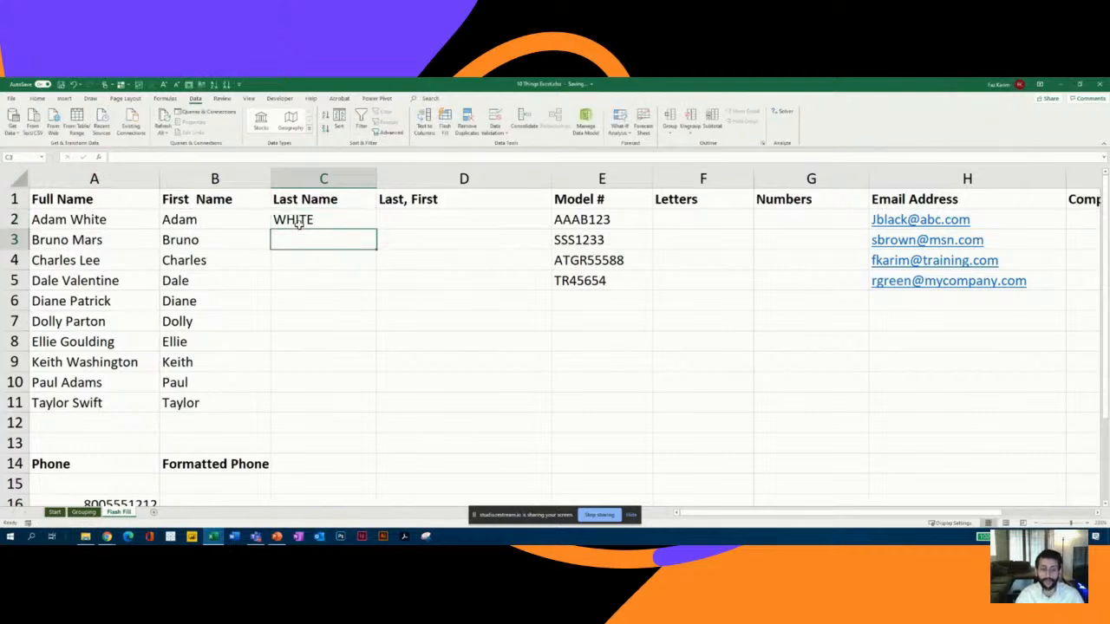
{"action": "key", "text": "ctrl+e"}
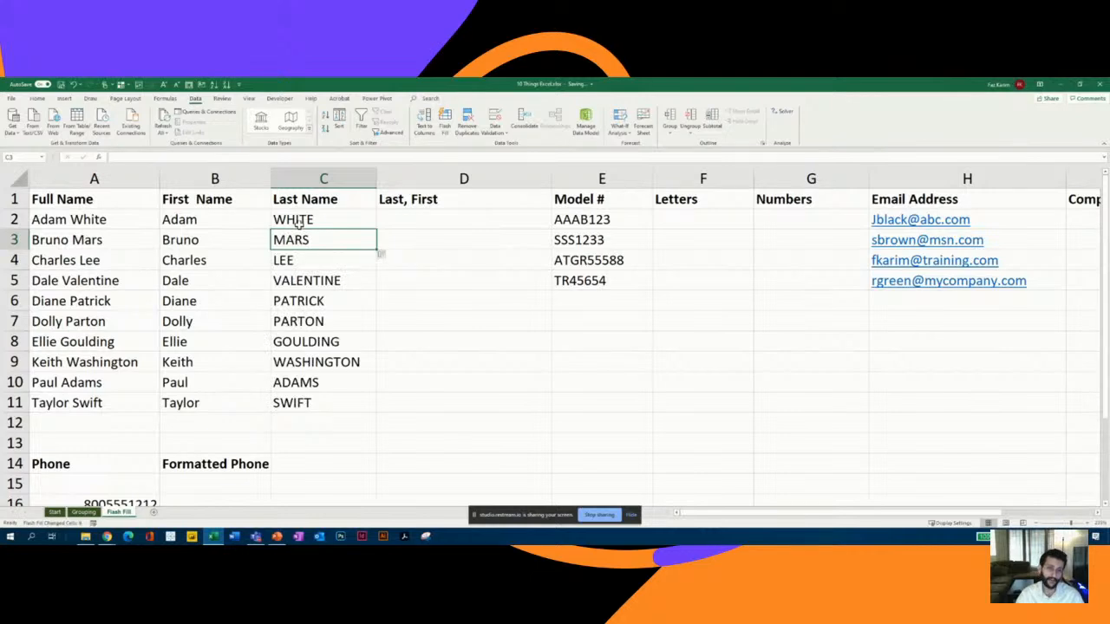
- Enter the first person's name in D2 as surname, comma, given name, and Flash Fill the rest of the Last, First column
{"action": "left_click", "coordinate": [378, 218]}
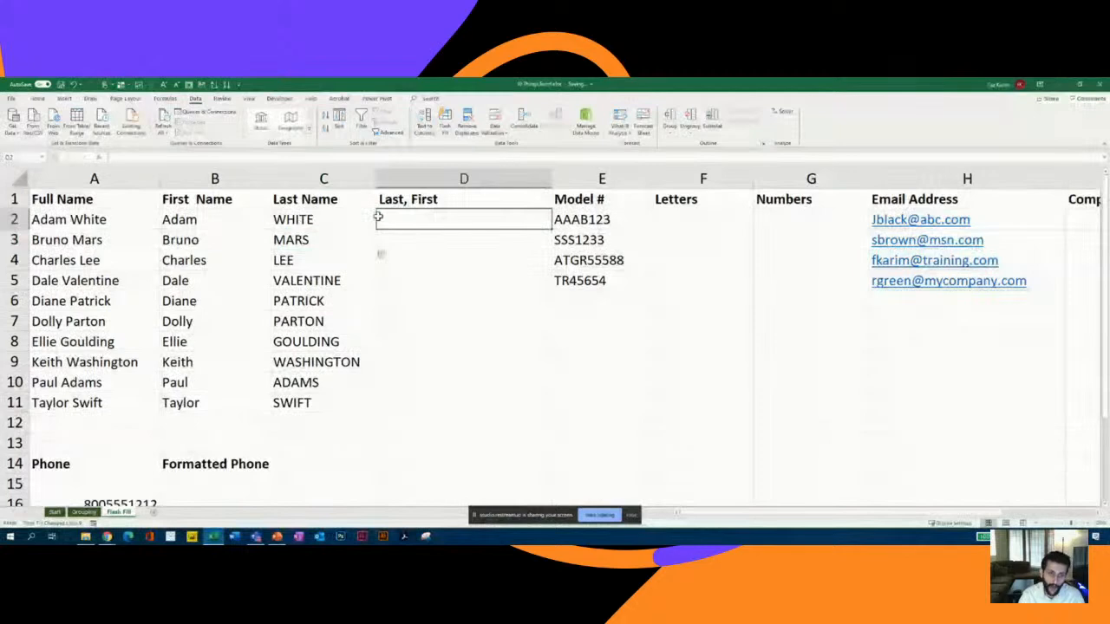
{"action": "type", "text": "White, Adam"}
{"action": "key", "text": "Return"}
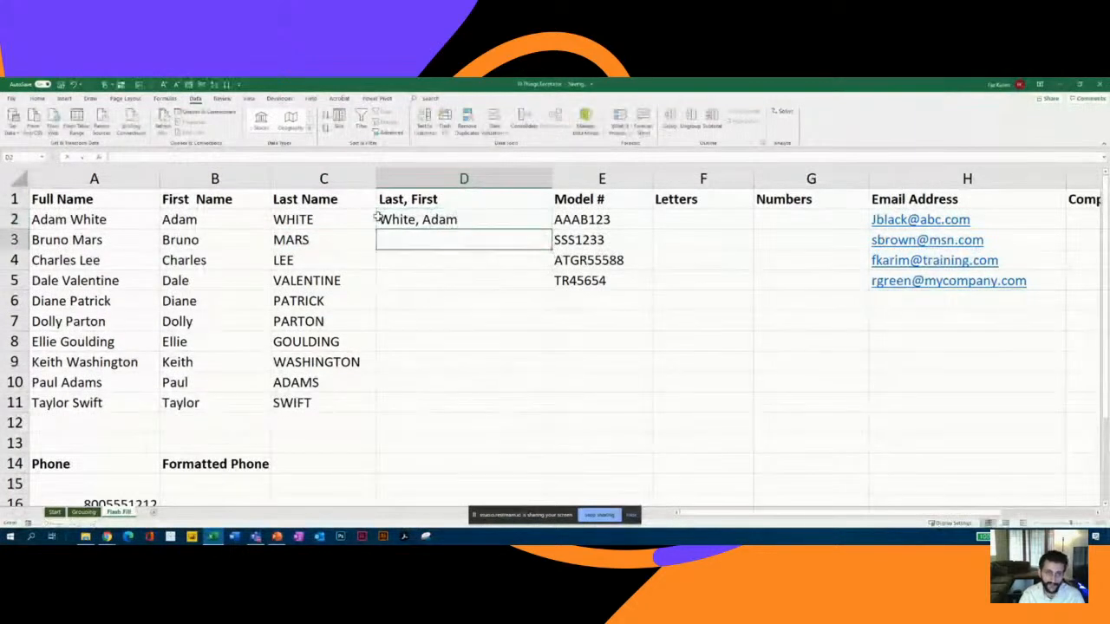
{"action": "key", "text": "ctrl+e"}
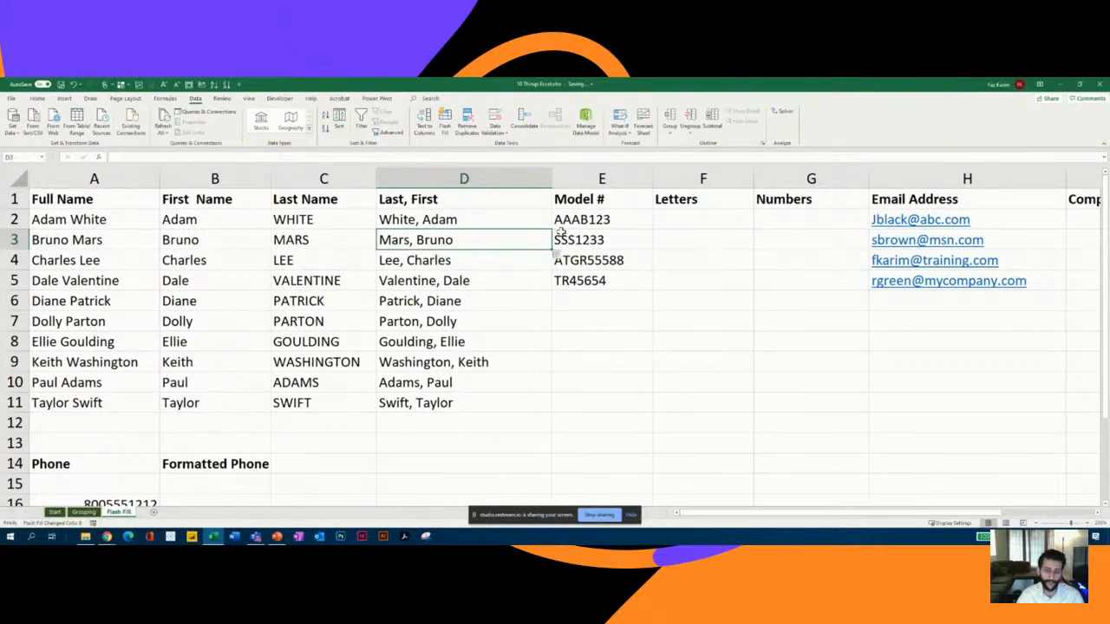
- Enter AAAB in F2 and Flash Fill the Letters column from the model numbers
{"action": "left_click", "coordinate": [663, 218]}
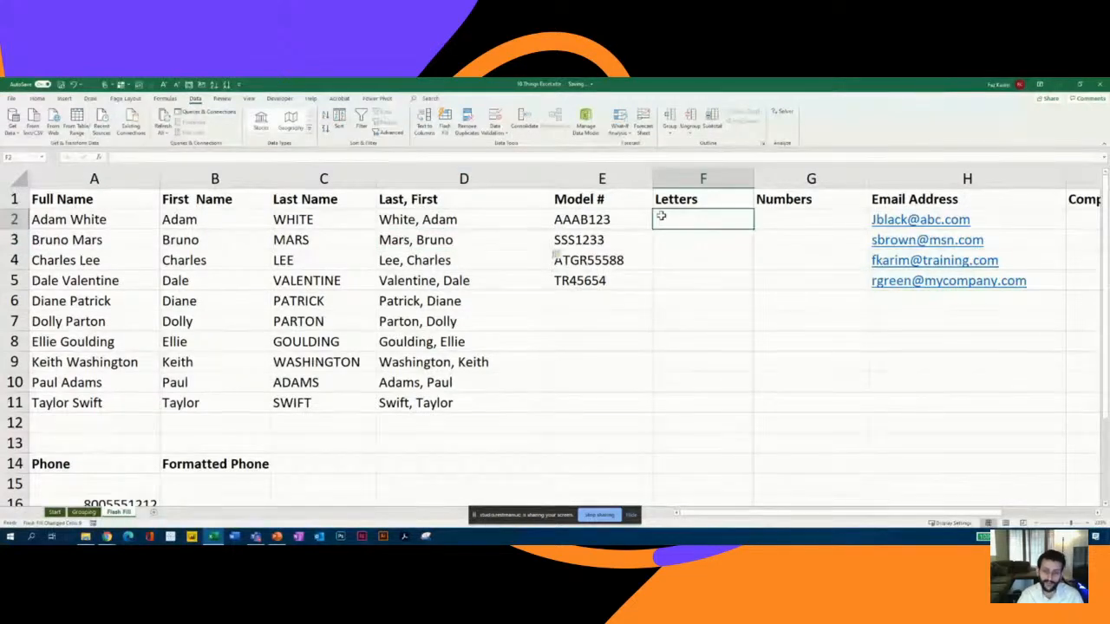
{"action": "type", "text": "AAAB"}
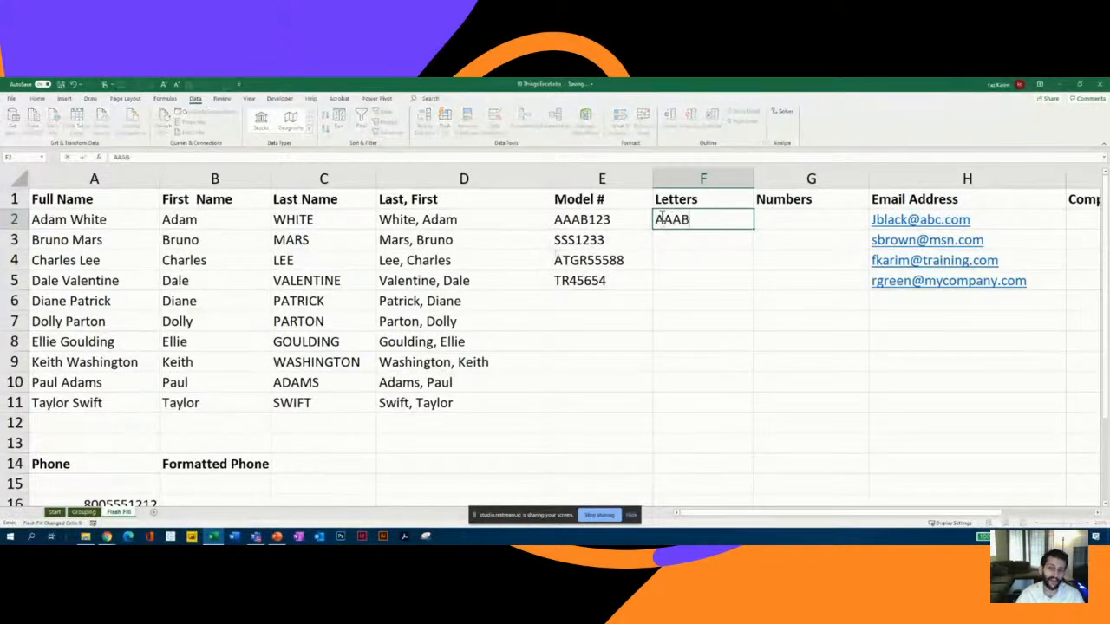
{"action": "key", "text": "Return"}
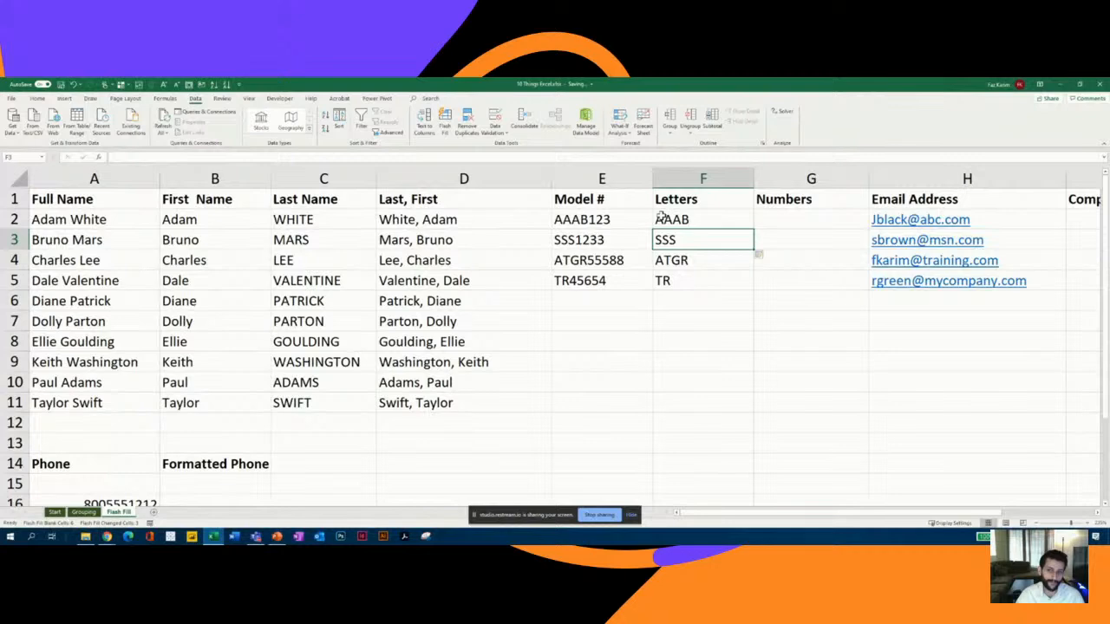
- Flash Fill the Numbers column starting with 123 in G2, and the Company column with the company names from the email addresses
{"action": "left_click", "coordinate": [763, 210]}
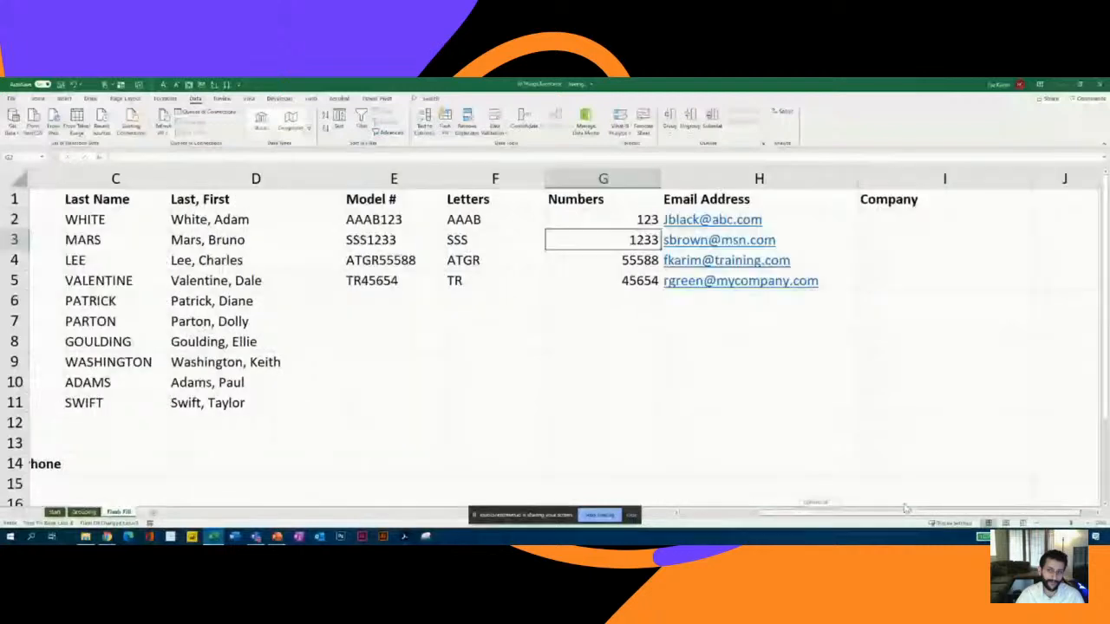
{"action": "scroll", "coordinate": [868, 226], "scroll_direction": "right", "scroll_amount": 1}
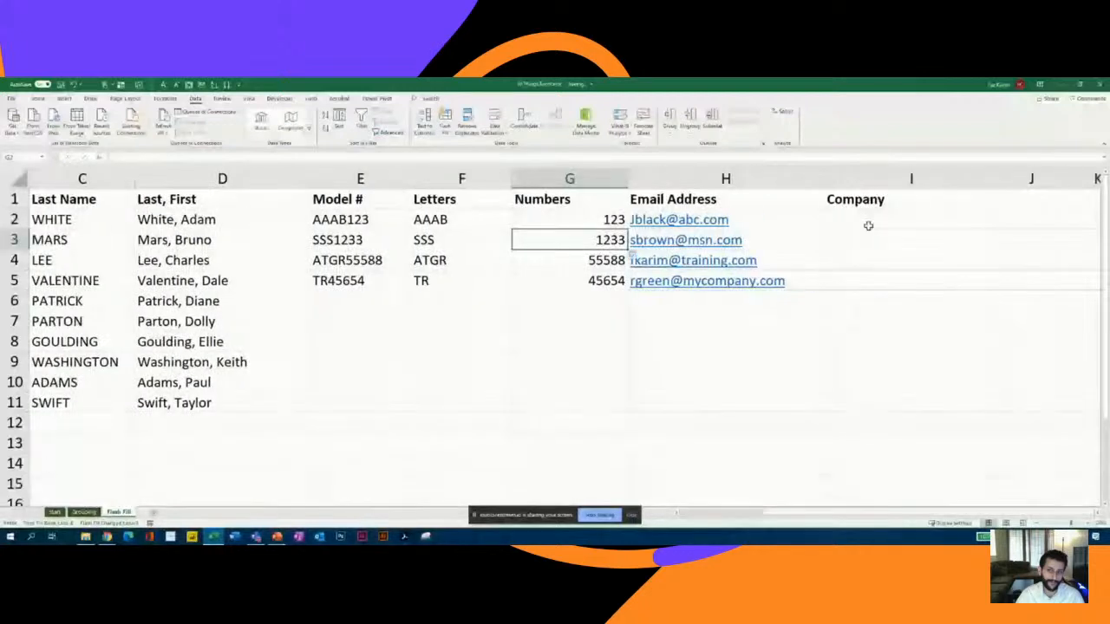
{"action": "left_click", "coordinate": [865, 224]}
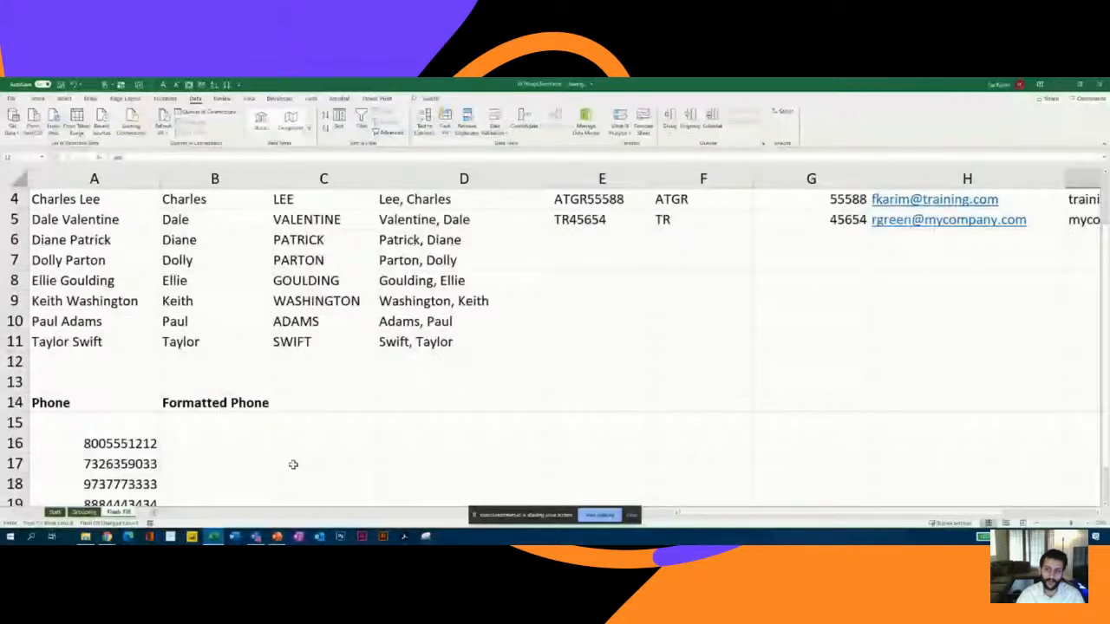
- Enter the first phone number in B16 with a bracketed area code and hyphens, and Flash Fill Formatted Phone down to B19
{"action": "scroll", "coordinate": [293, 465], "scroll_direction": "down", "scroll_amount": 1}
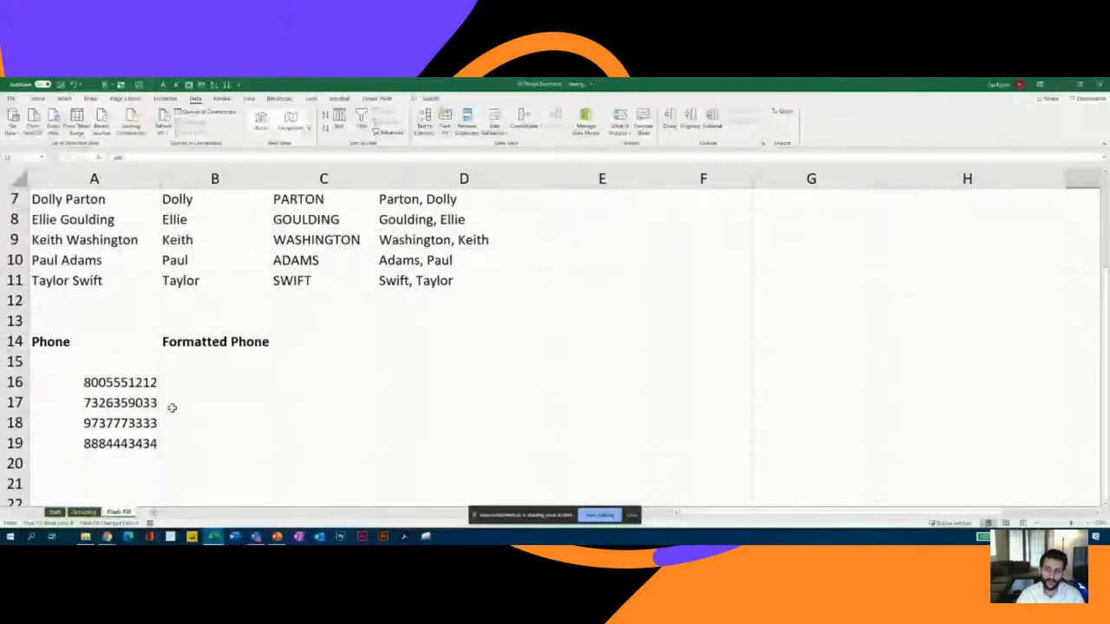
{"action": "double_click", "coordinate": [169, 384]}
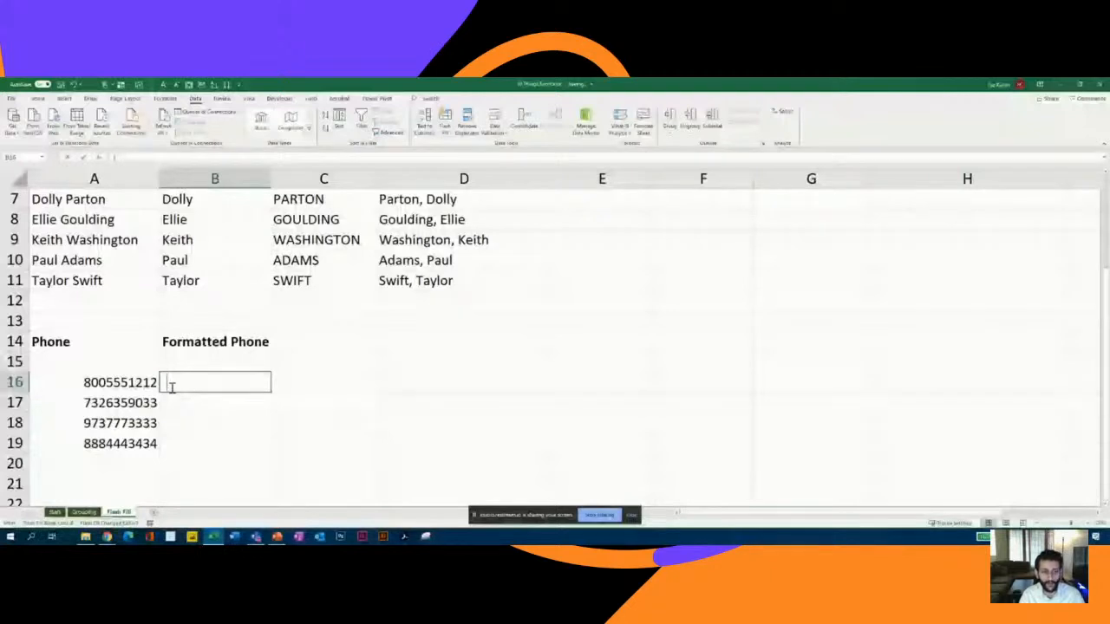
{"action": "type", "text": "(800)-555-1212"}
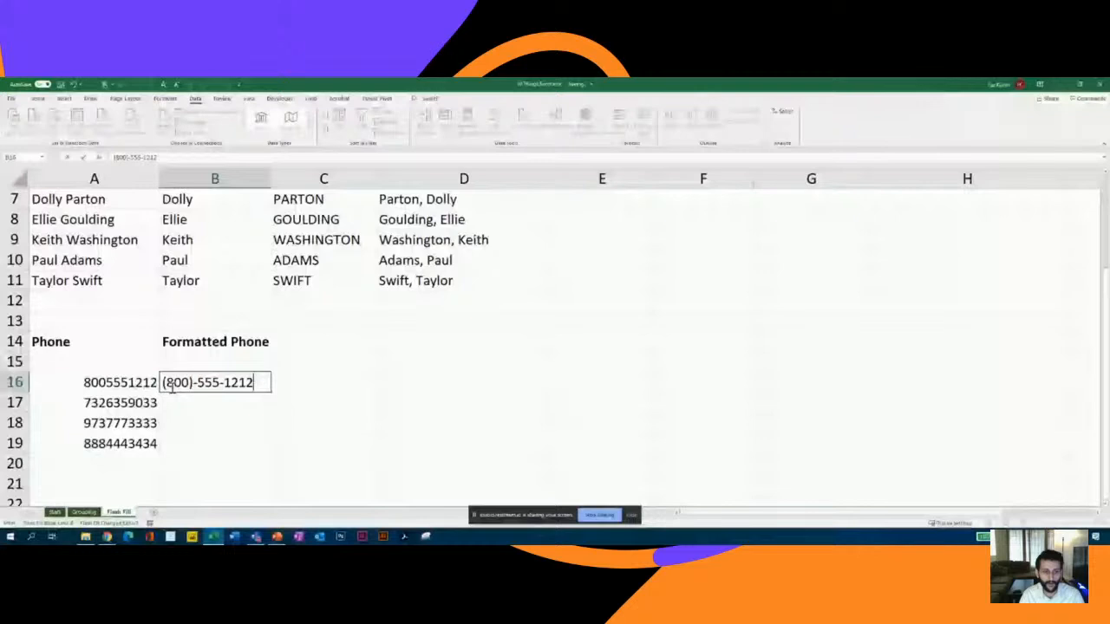
{"action": "key", "text": "ctrl+e"}
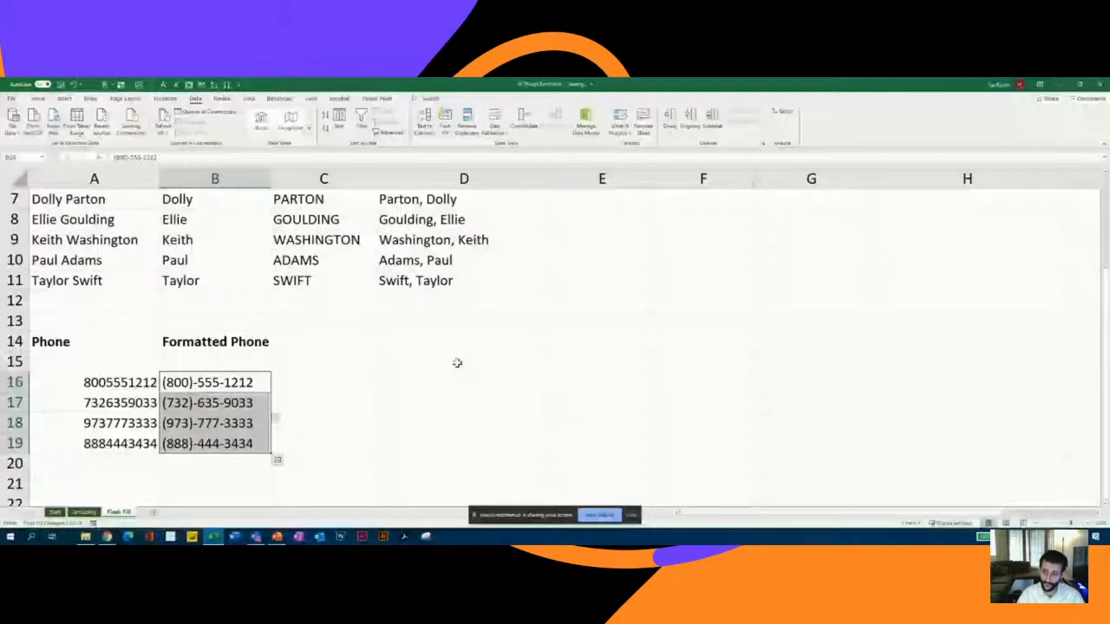
- Switch to the Topics slide in PowerPoint and draw red arrows pointing at Grouping Worksheets and Freezing Panes
{"action": "left_click", "coordinate": [278, 537]}
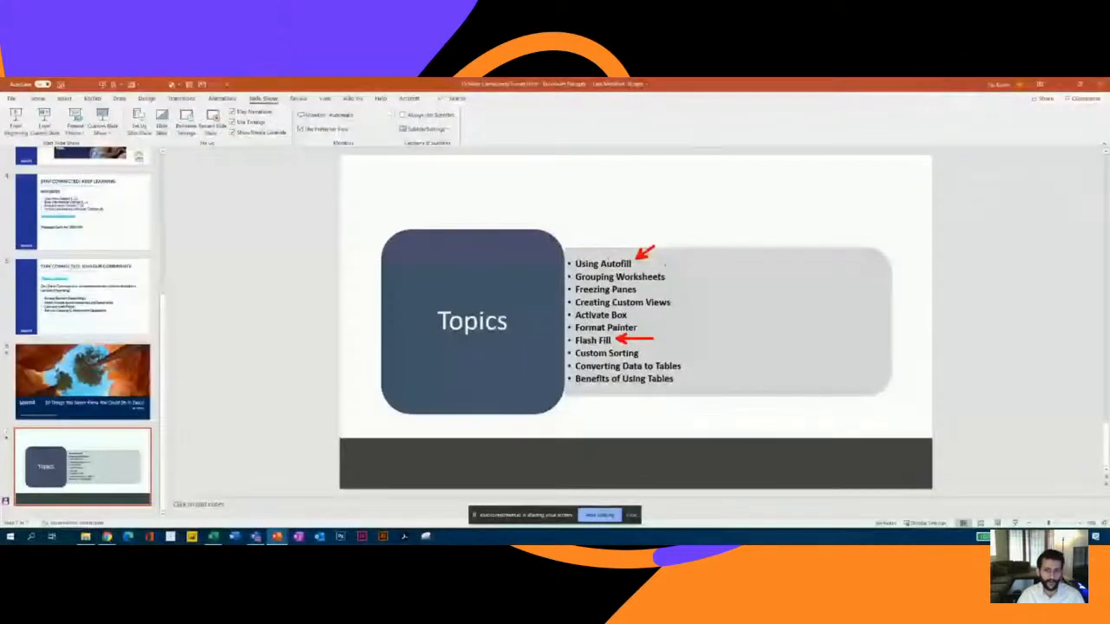
{"action": "left_click_drag", "start_coordinate": [666, 273], "coordinate": [684, 262]}
{"action": "left_click_drag", "start_coordinate": [642, 287], "coordinate": [657, 282]}
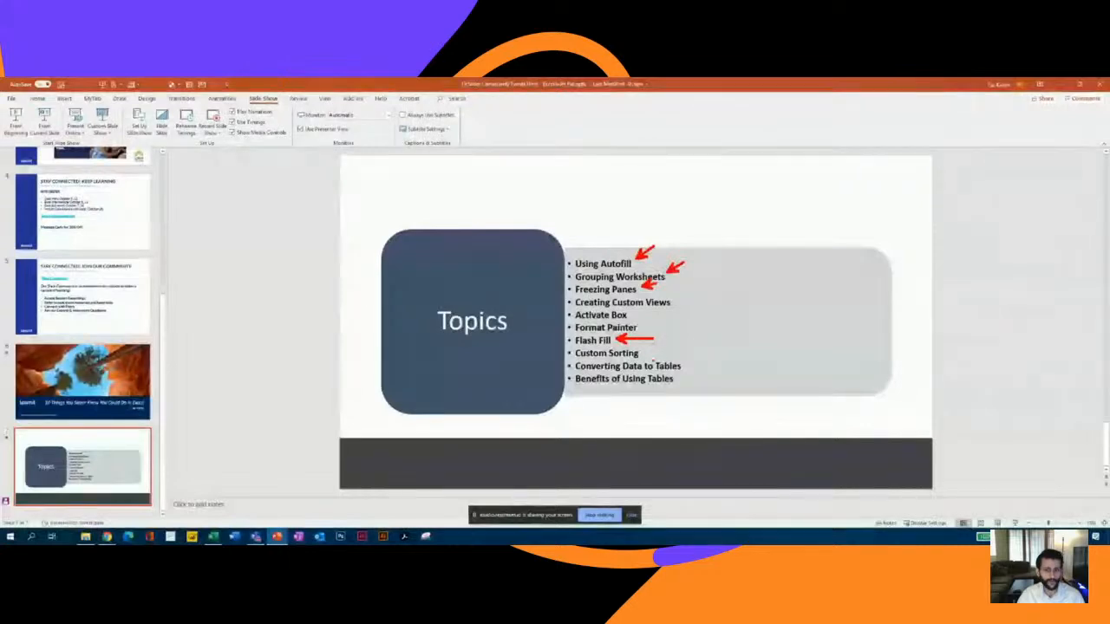